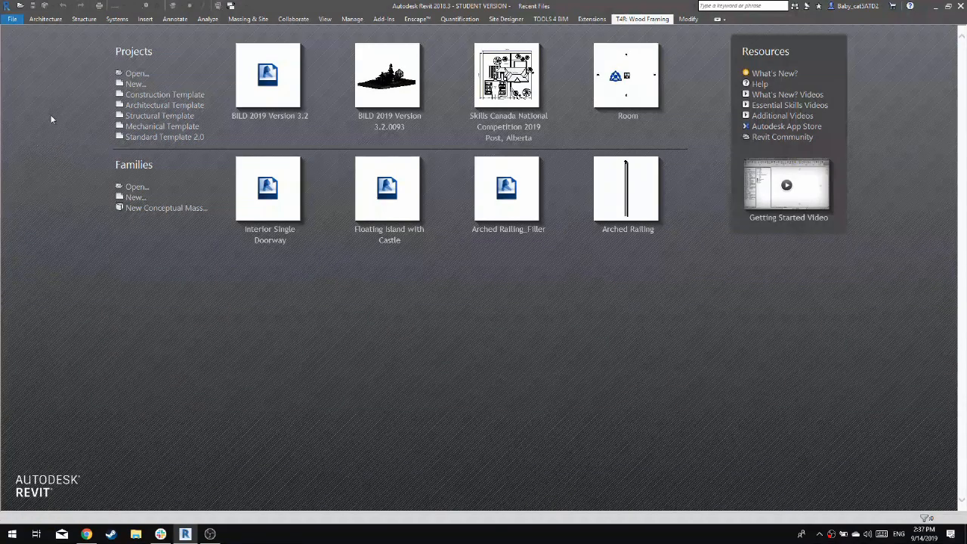
Create a new project from the Architectural Template
left_click(199, 110)
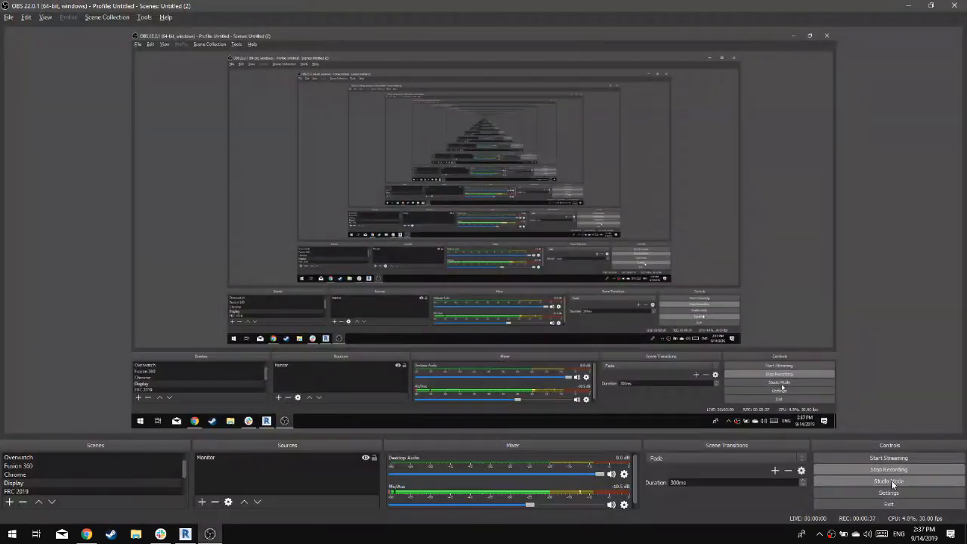
key("alt+Tab")
key("alt+Tab")
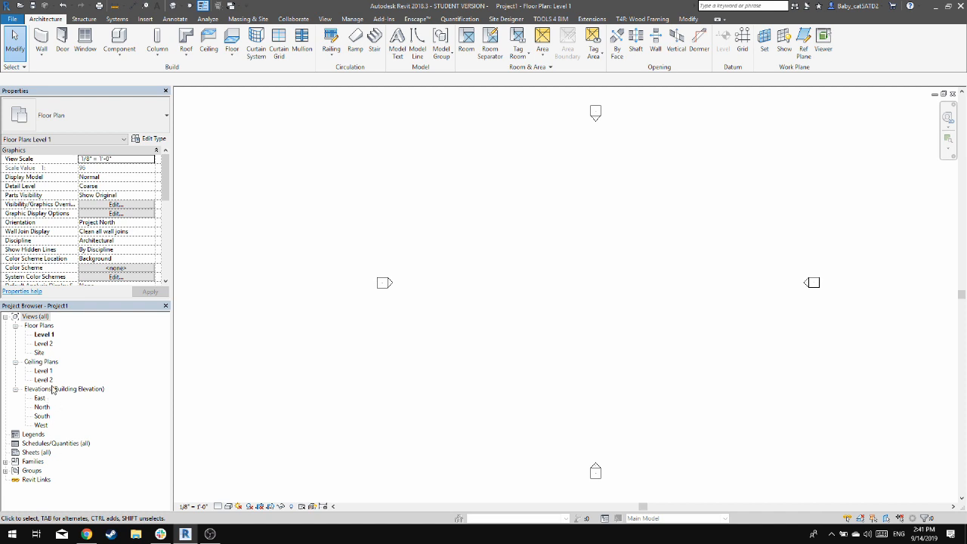
Examine the Legends, Schedules/Quantities, Sheets and Families categories of the project, including the list of family types
left_click(33, 435)
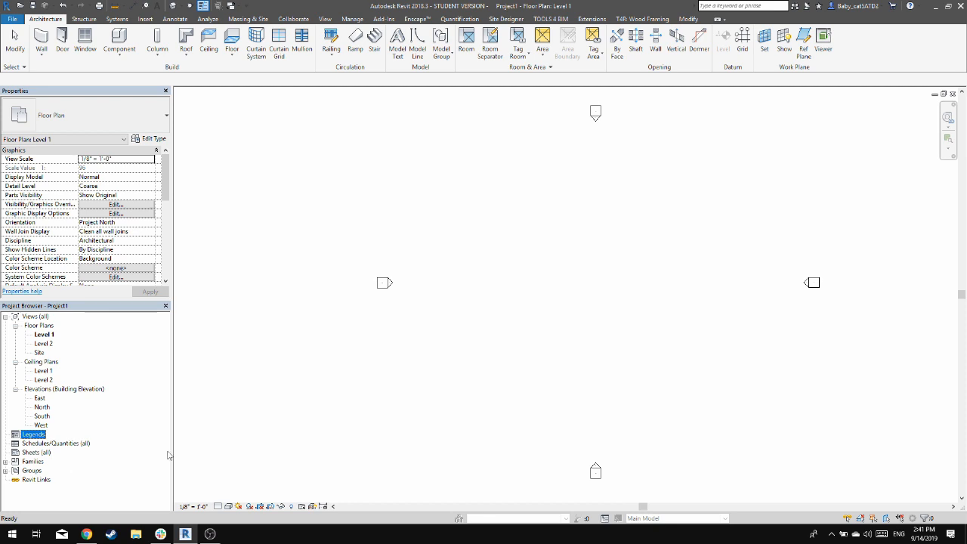
left_click(82, 444)
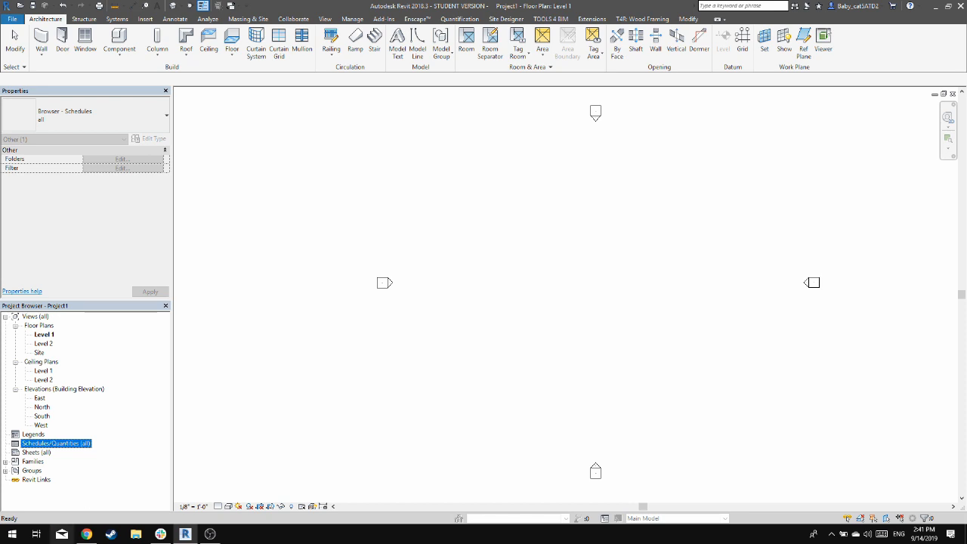
left_click(21, 452)
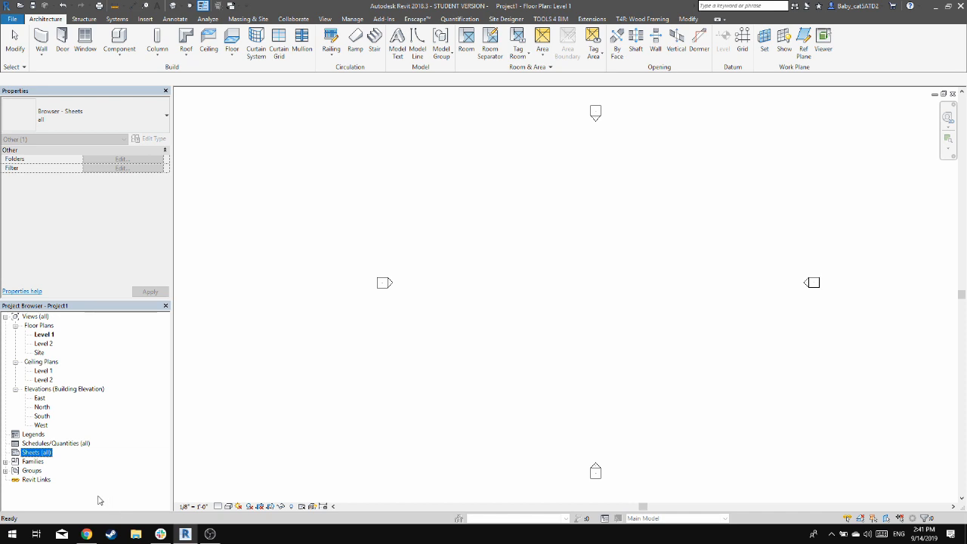
left_click(34, 463)
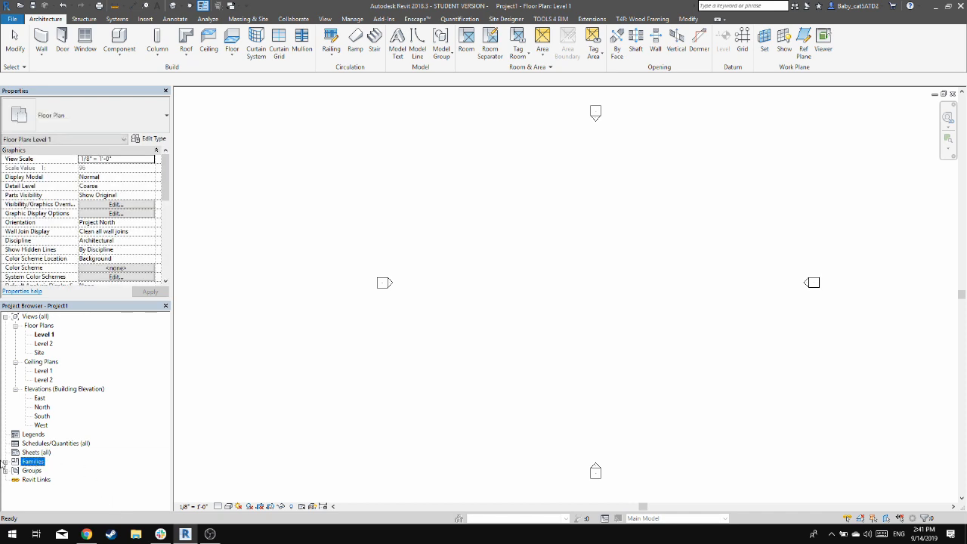
left_click(5, 461)
scroll(46, 453, "down", 4)
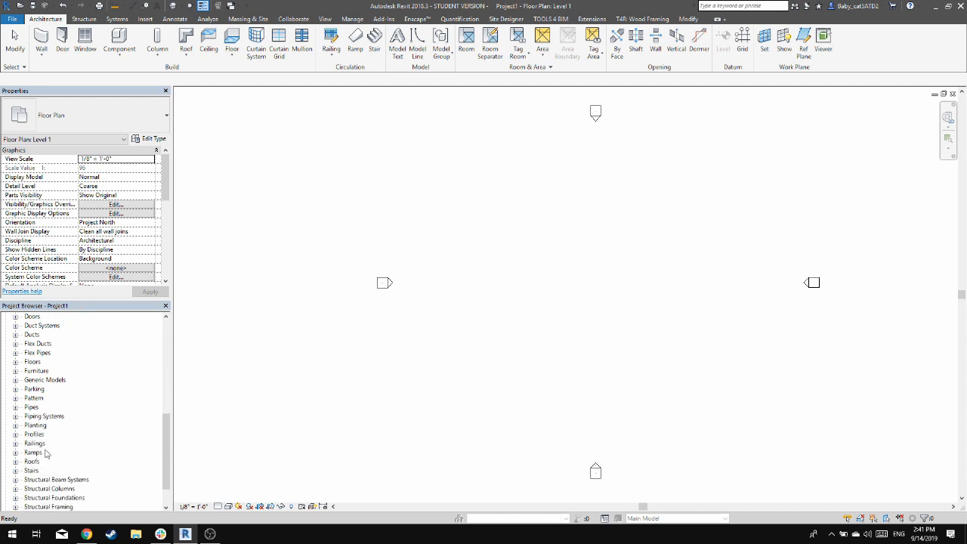
scroll(23, 423, "up", 6)
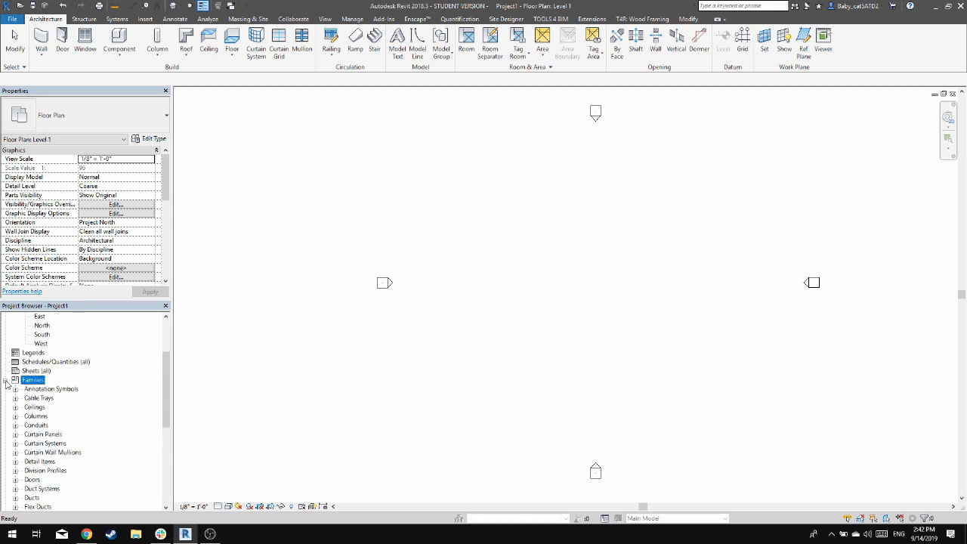
left_click(5, 380)
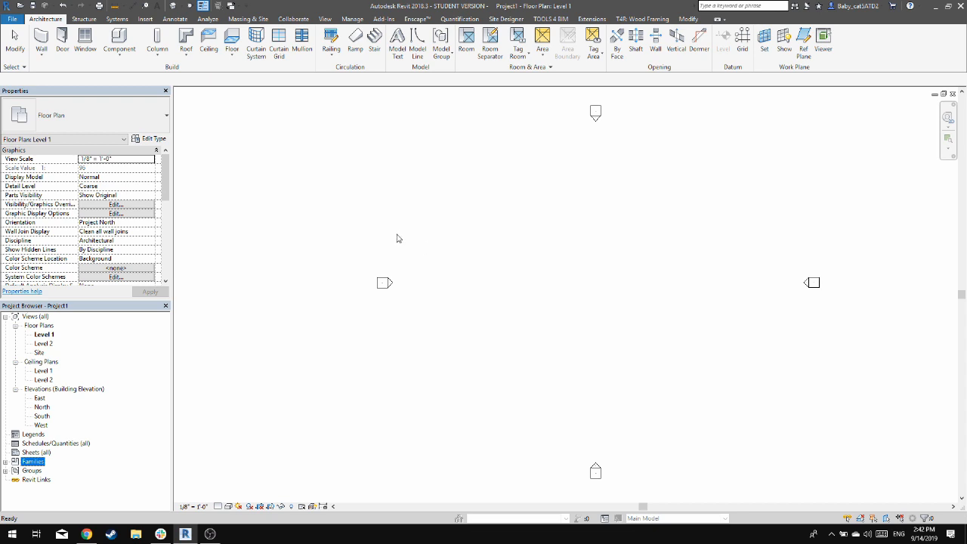
Start the Wall tool in the Level 1 floor plan and constrain the wall height to Level 2
key("w")
key("a")
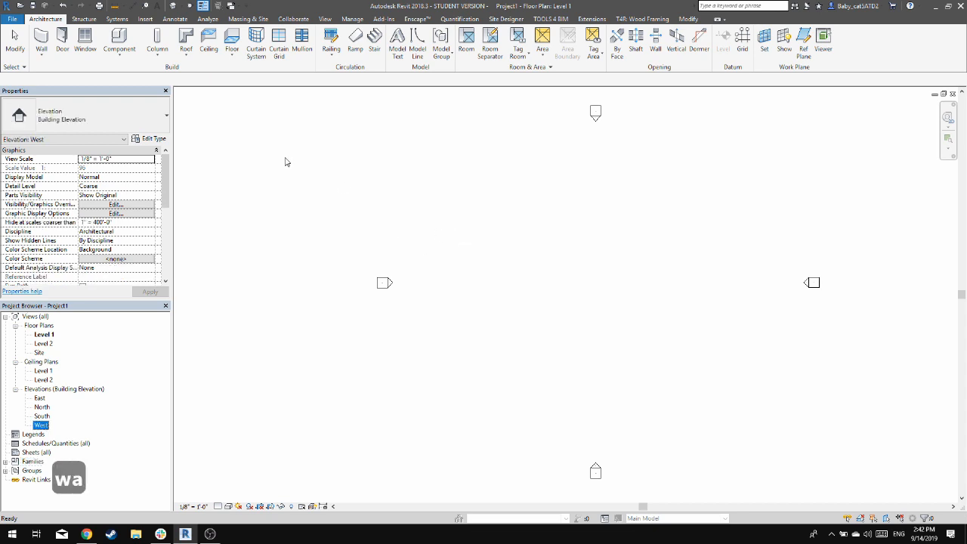
key("w")
key("a")
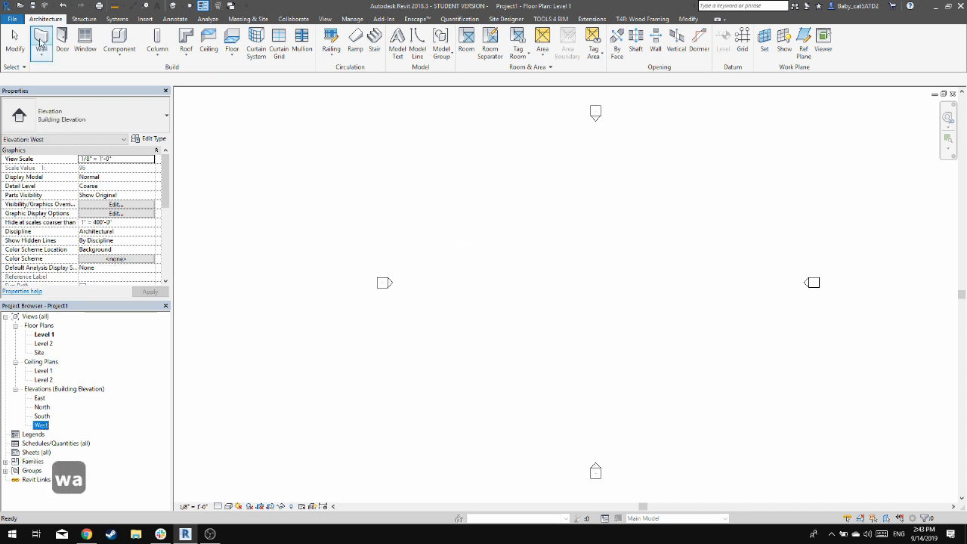
left_click(379, 171)
key("w")
key("a")
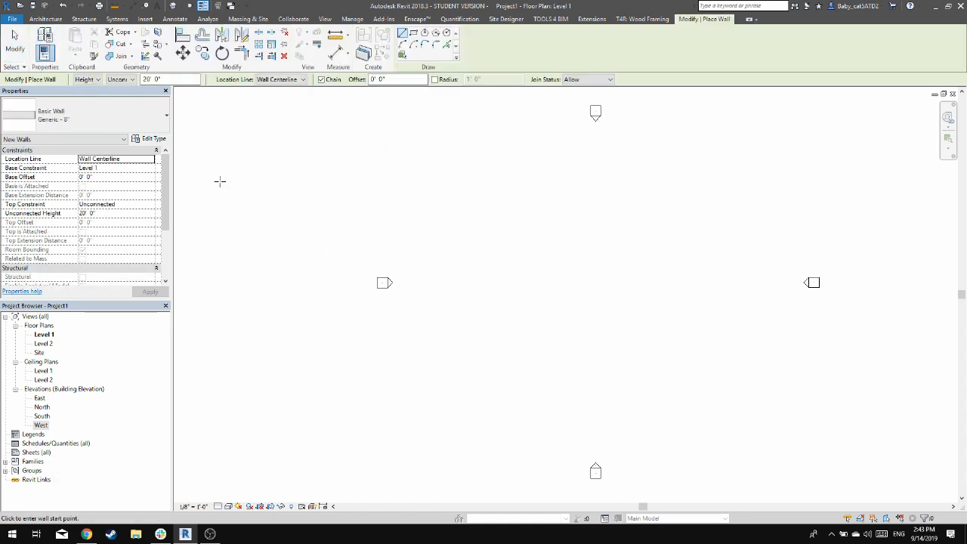
key("w")
key("a")
left_click(132, 80)
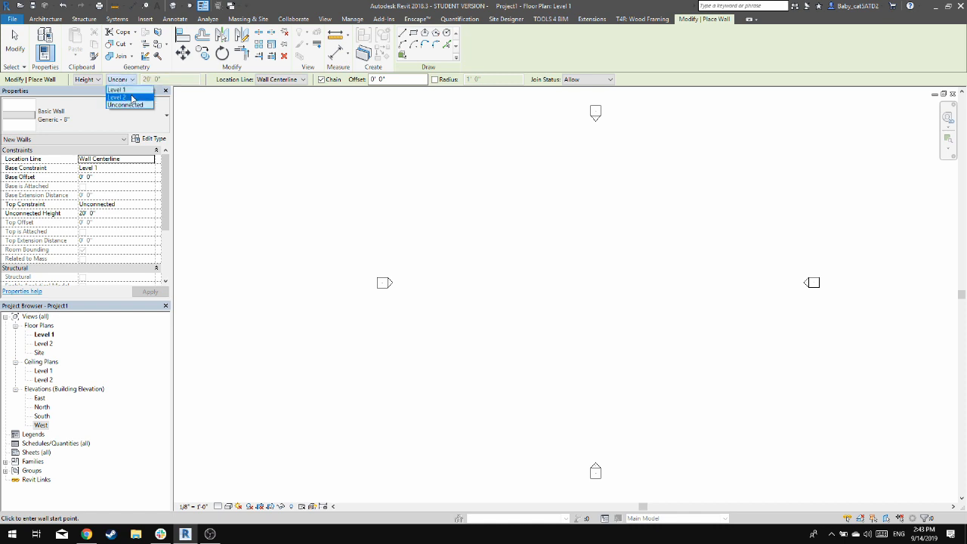
left_click(132, 97)
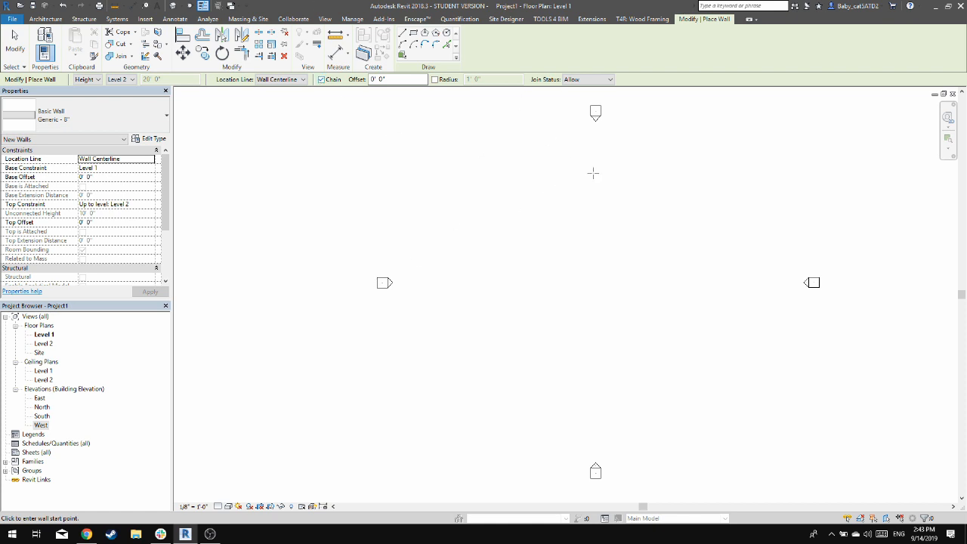
Examine the available basic, curtain and stacked wall types for the new wall
left_click(141, 118)
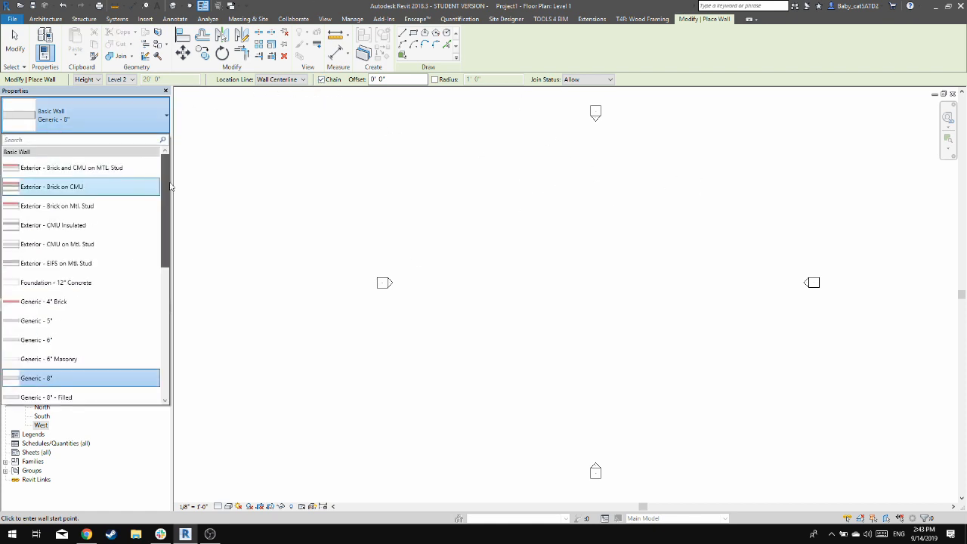
left_click_drag(169, 186, 174, 376)
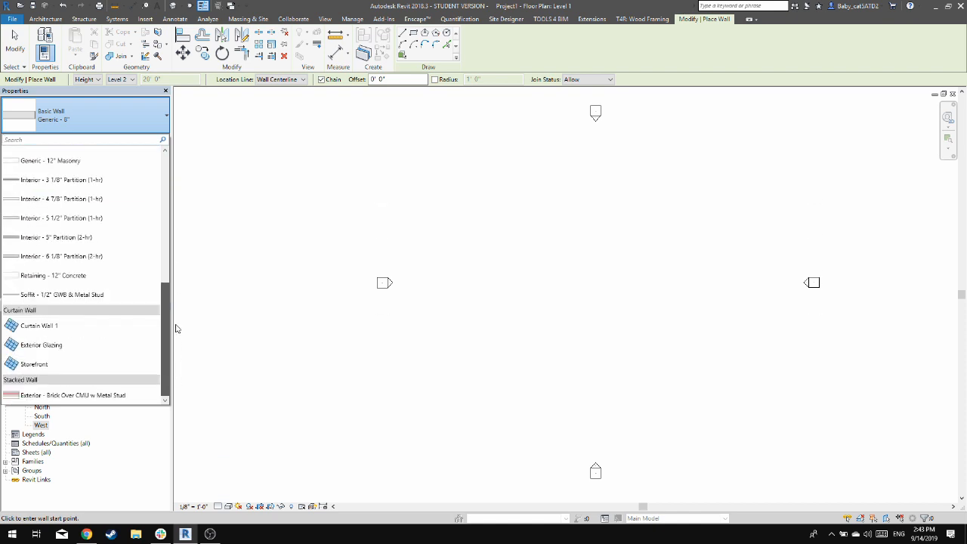
left_click_drag(176, 328, 190, 152)
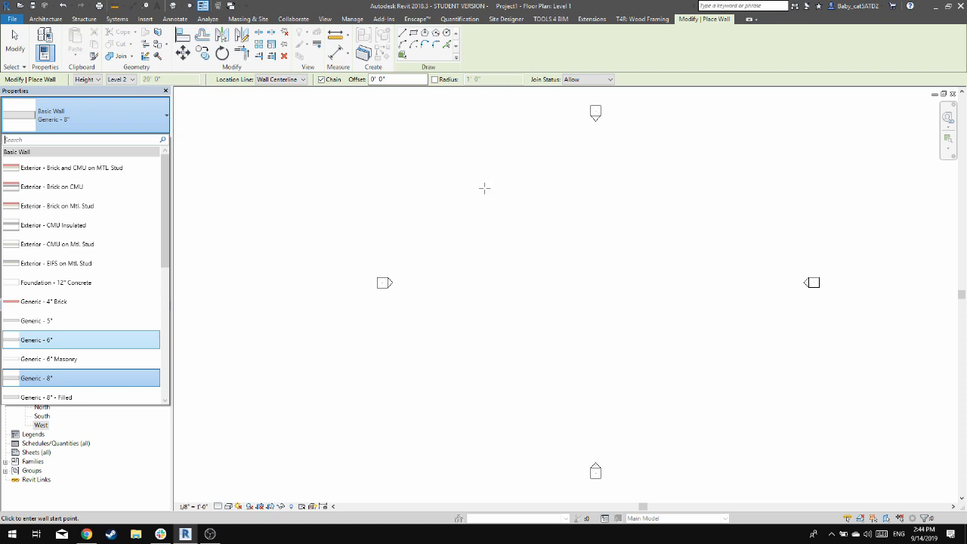
left_click(482, 188)
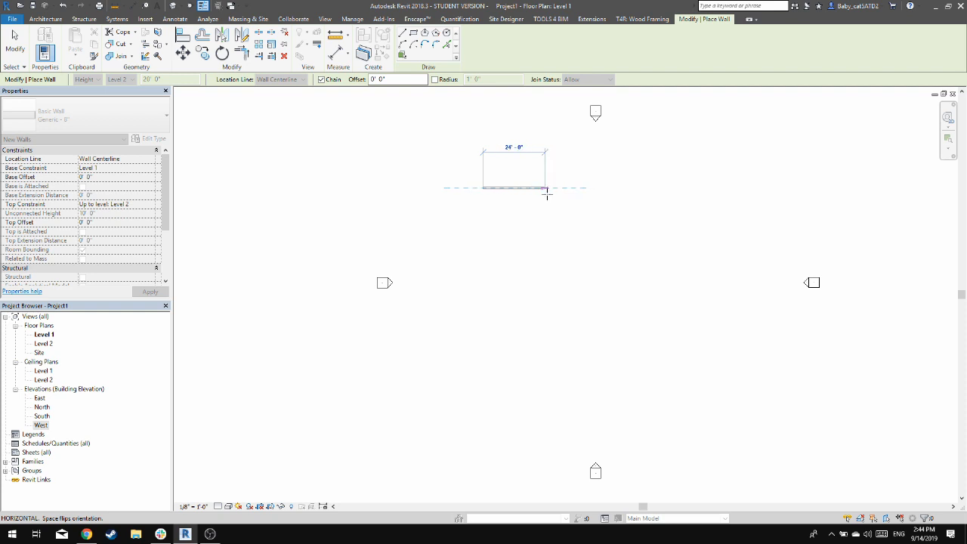
scroll(547, 196, "up", 4)
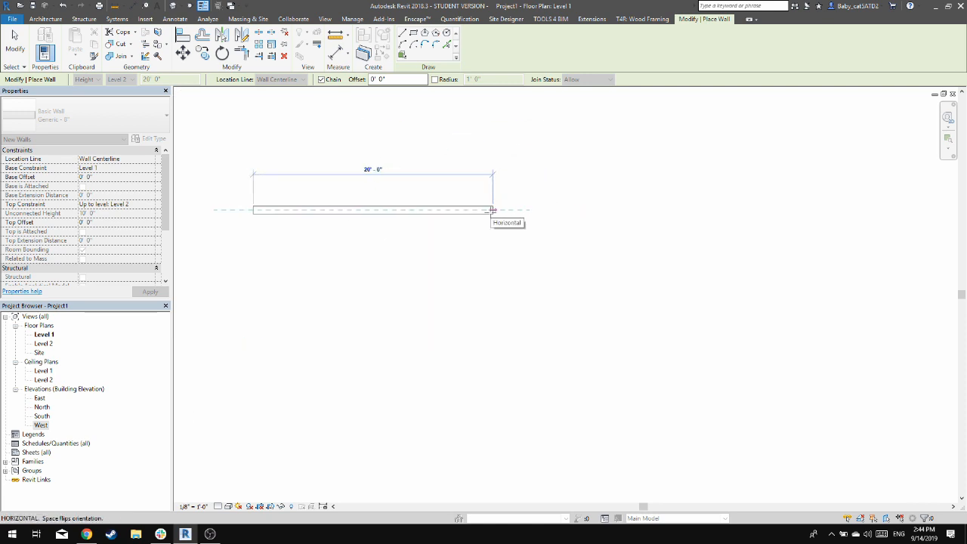
scroll(304, 220, "up", 4)
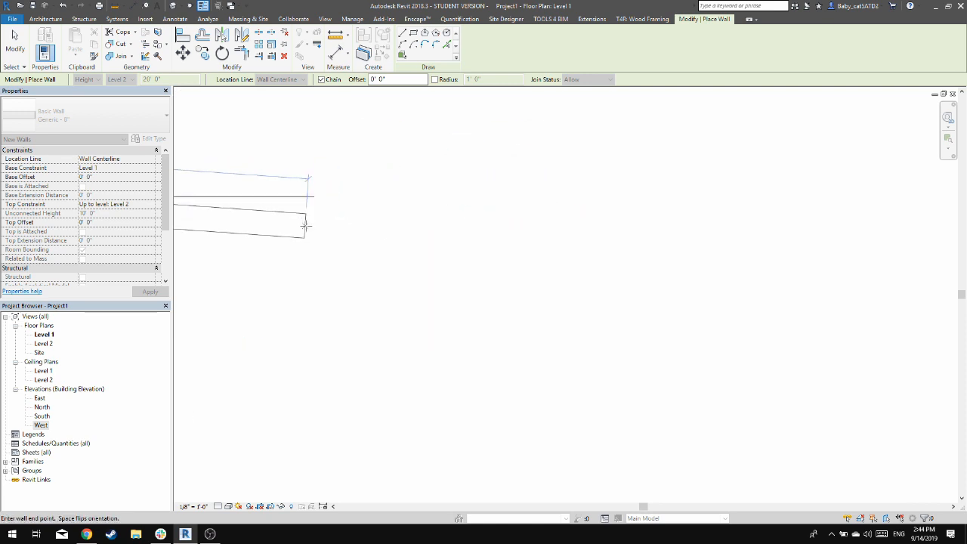
middle_click_drag(328, 195, 775, 236)
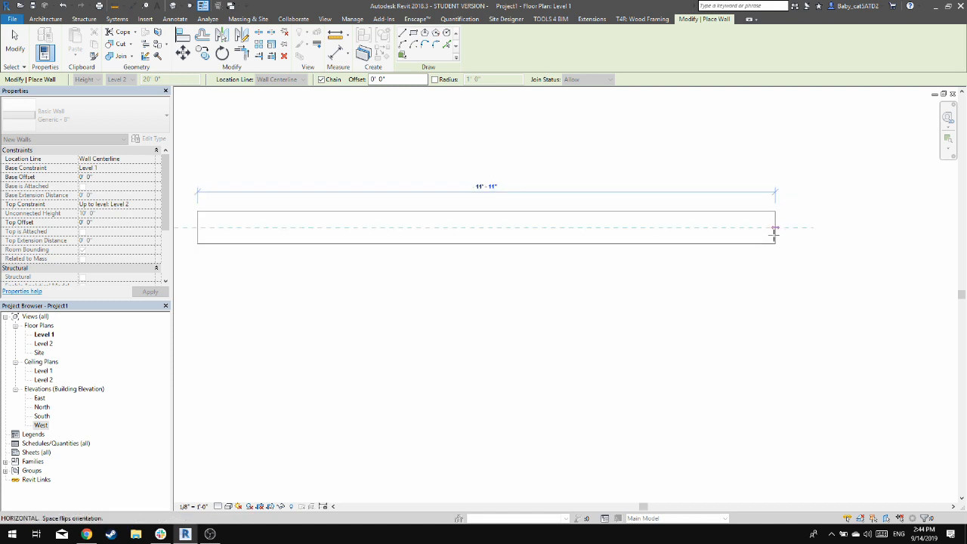
scroll(734, 228, "down", 8)
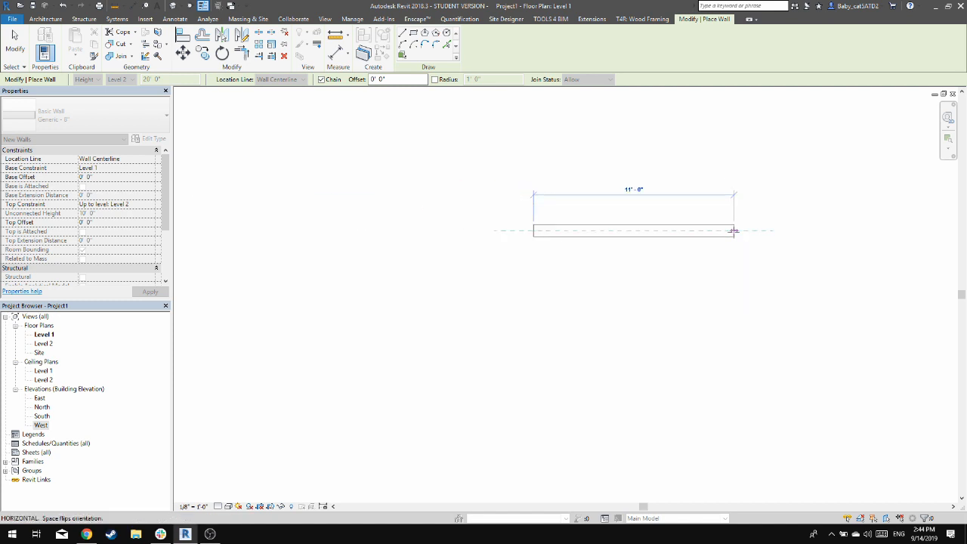
middle_click_drag(759, 232, 709, 239)
key("Escape")
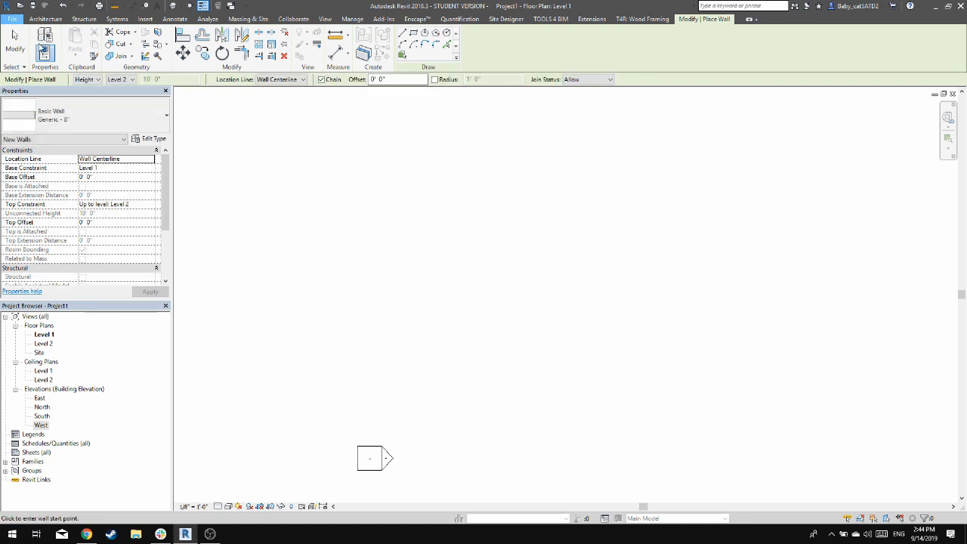
Examine the US Imperial template files for a new project, including default.rte, and leave without creating the project
left_click(12, 18)
mouse_move(52, 59)
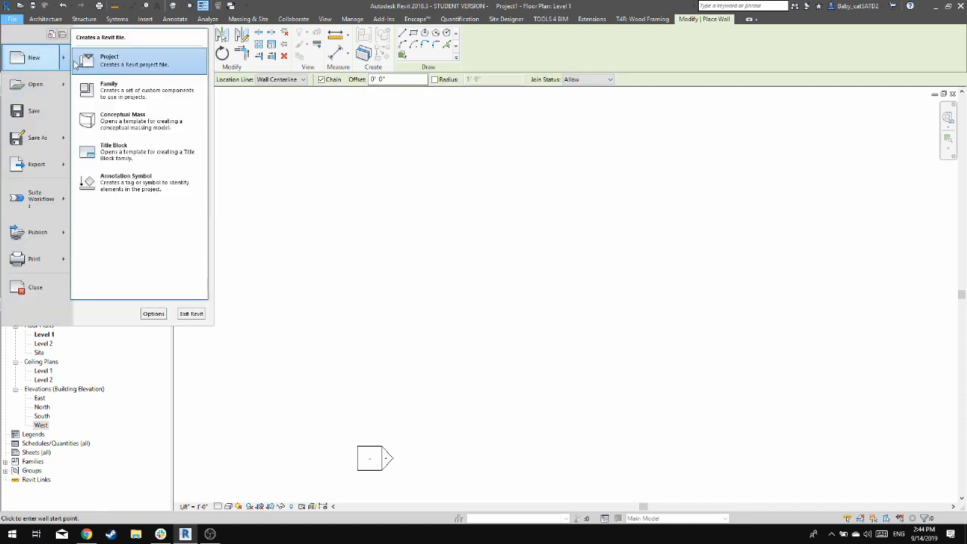
left_click(134, 62)
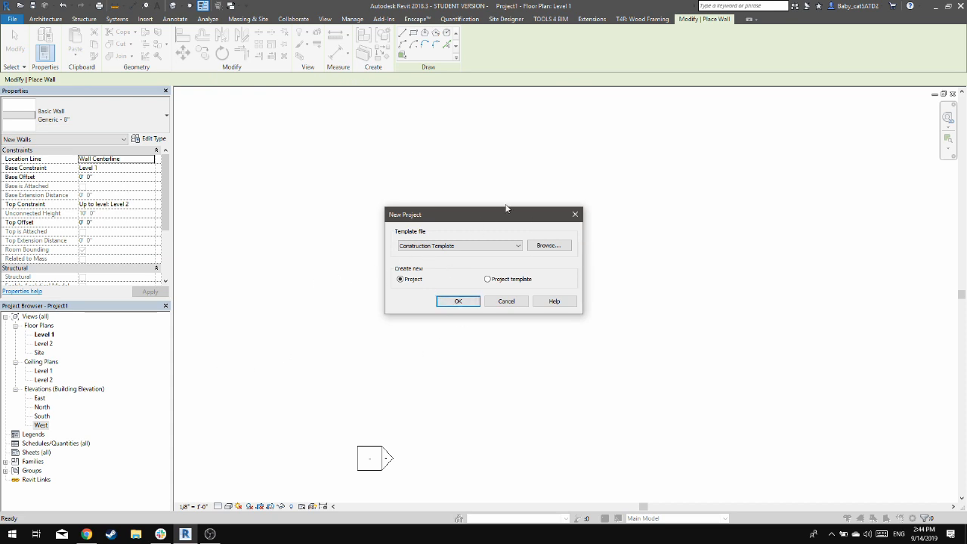
left_click(561, 250)
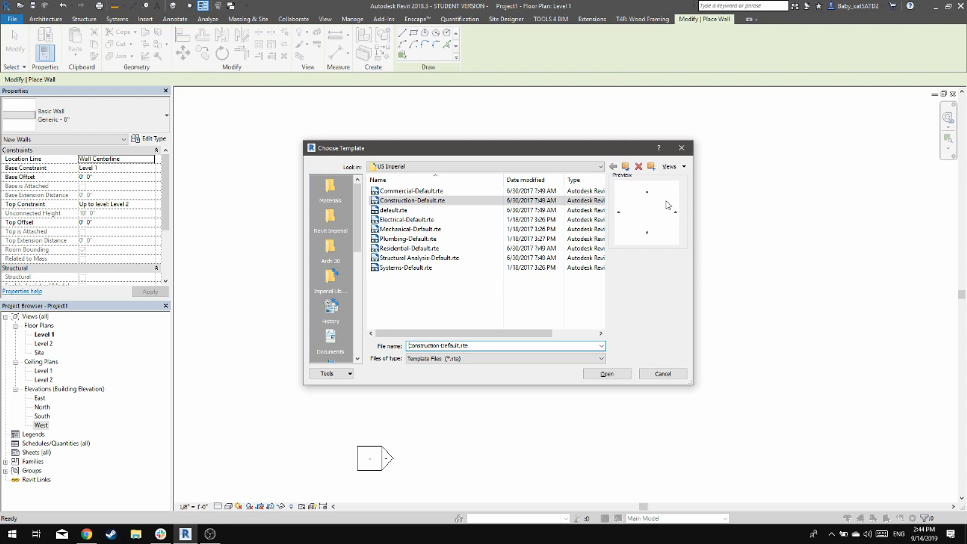
left_click(626, 168)
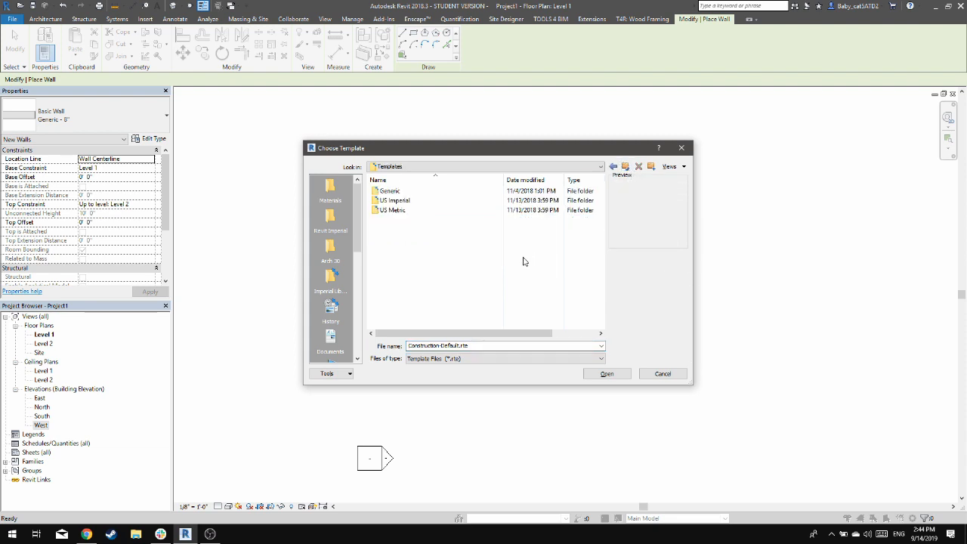
left_click(466, 202)
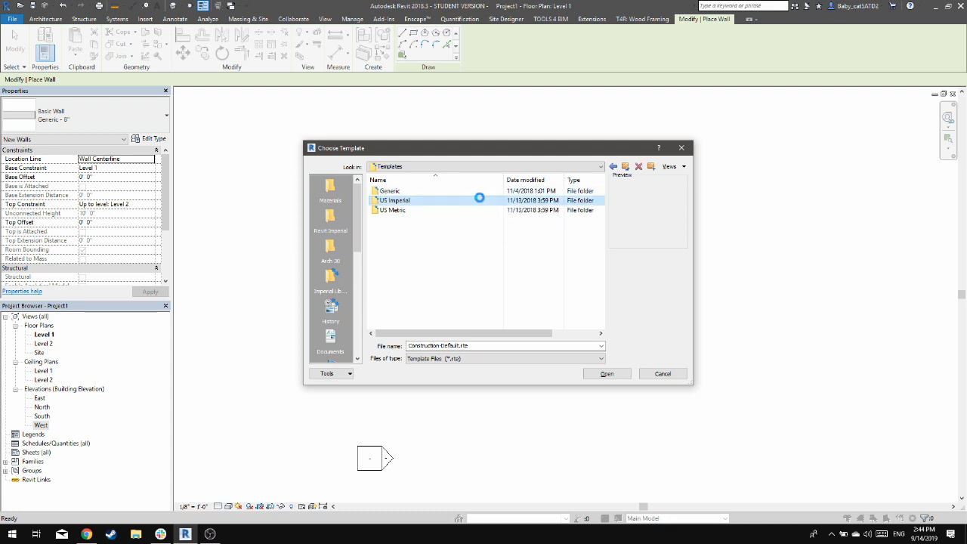
double_click(479, 200)
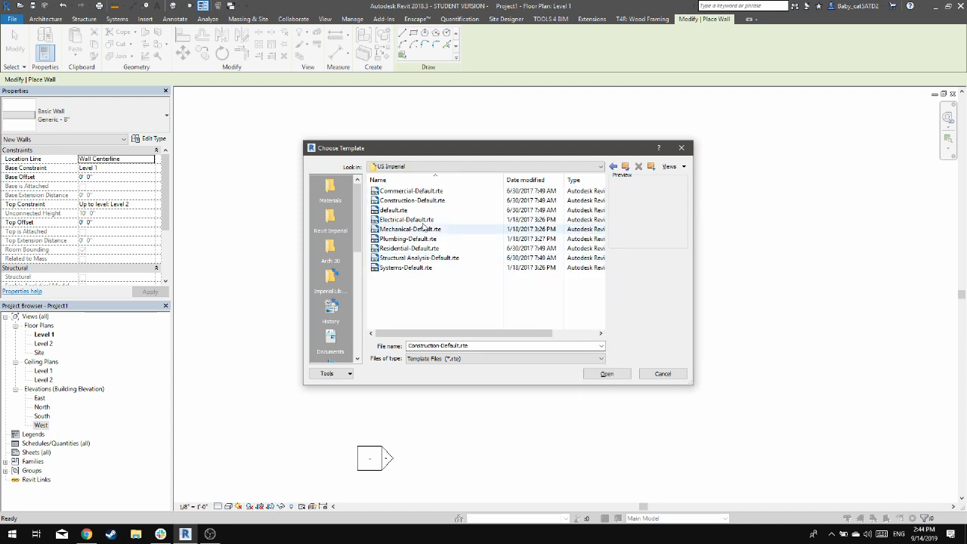
left_click(423, 211)
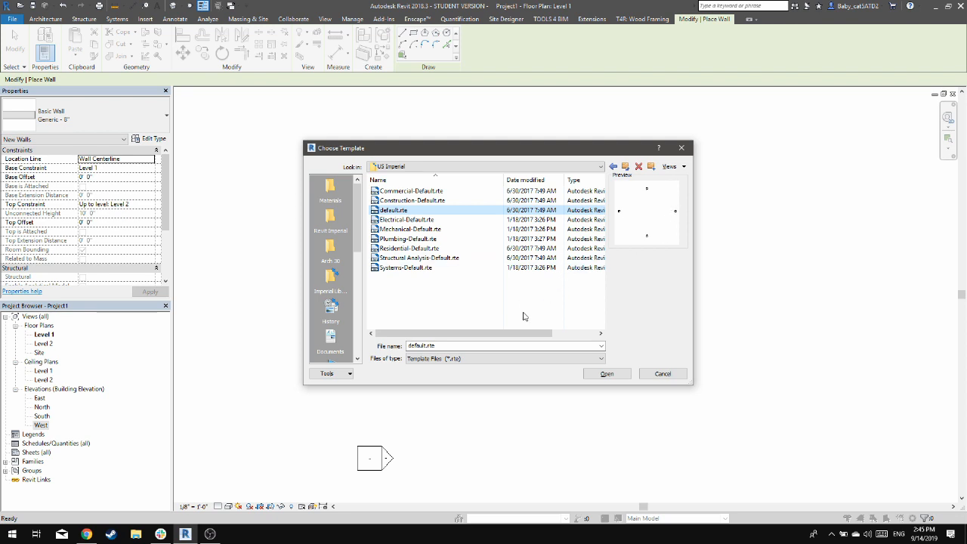
left_click(657, 374)
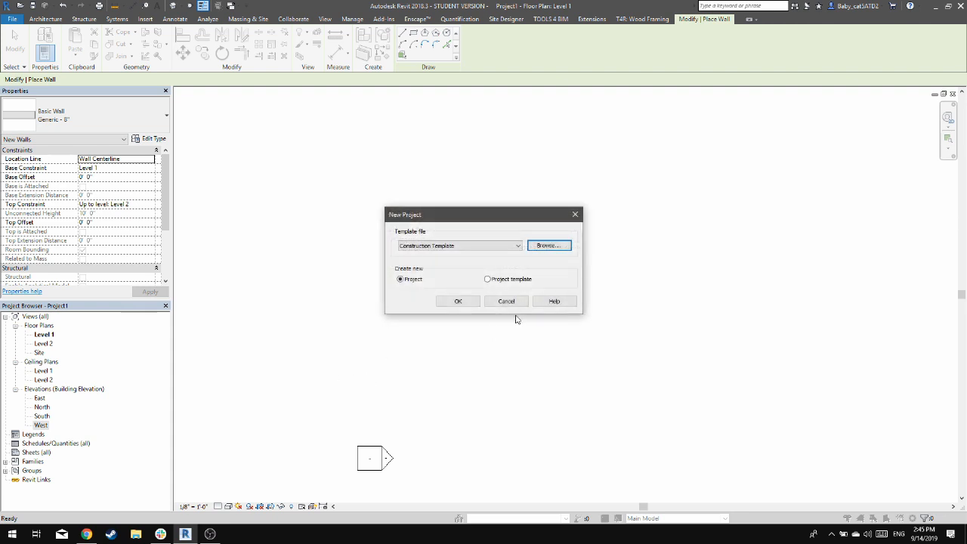
left_click(517, 305)
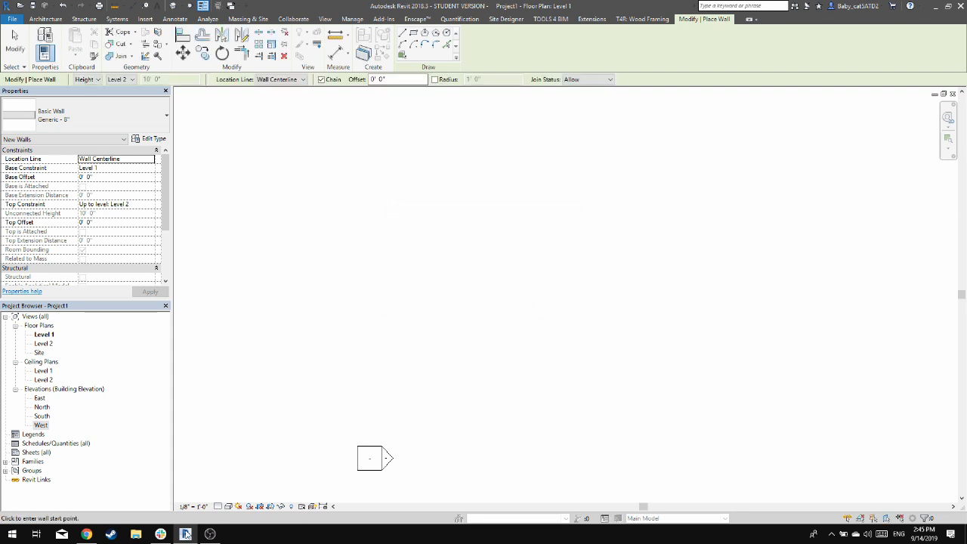
left_click(210, 534)
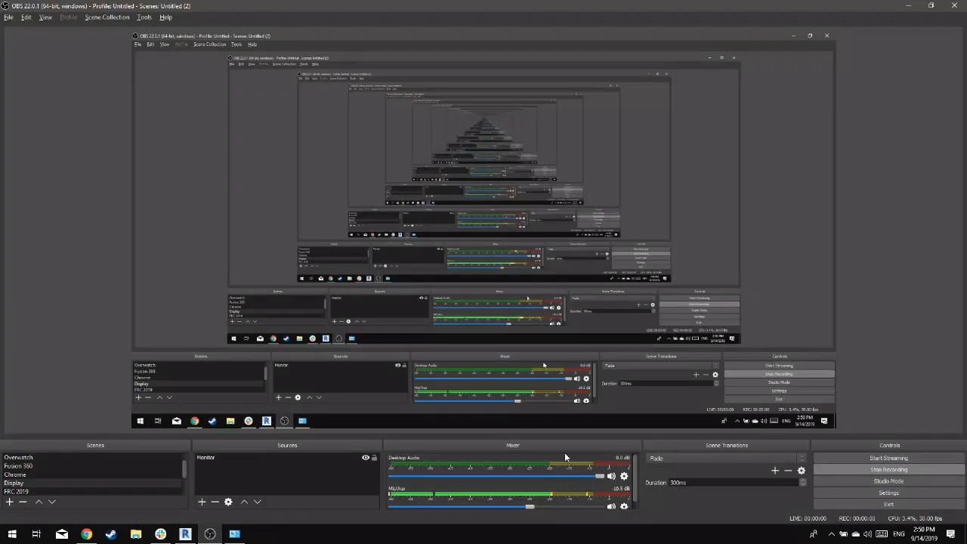
key("alt+Tab")
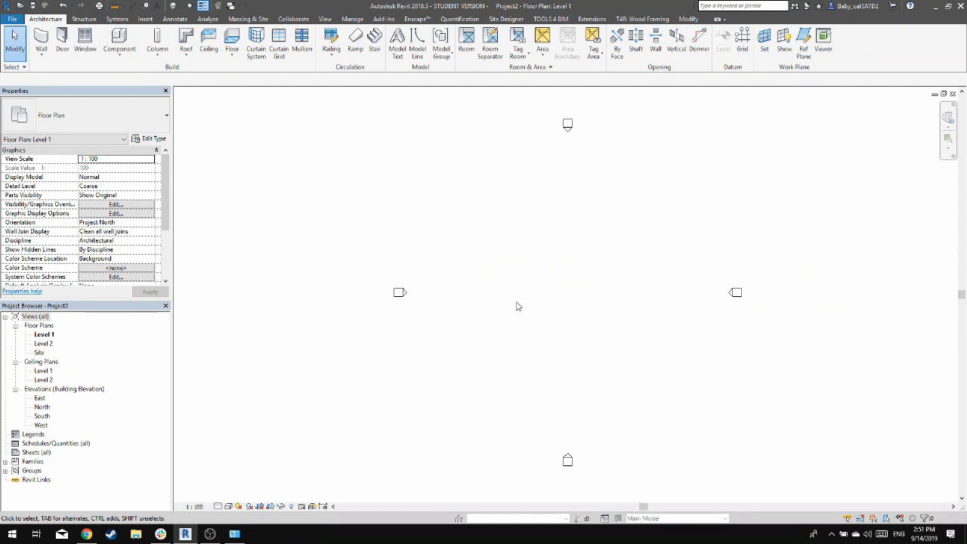
Start a Generic - 200mm basic wall constrained up to Level 2, placing its start point inside the elevation markers
key("w")
key("a")
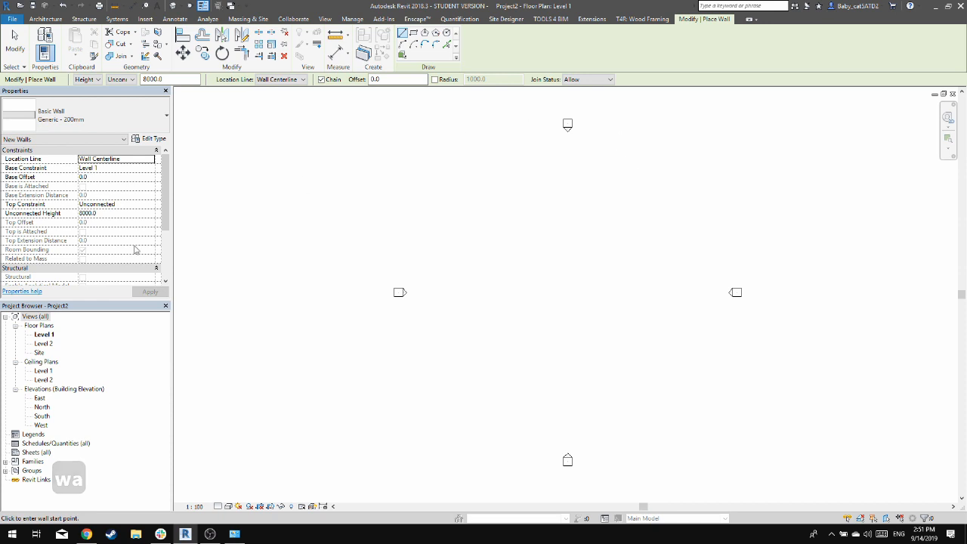
left_click(128, 79)
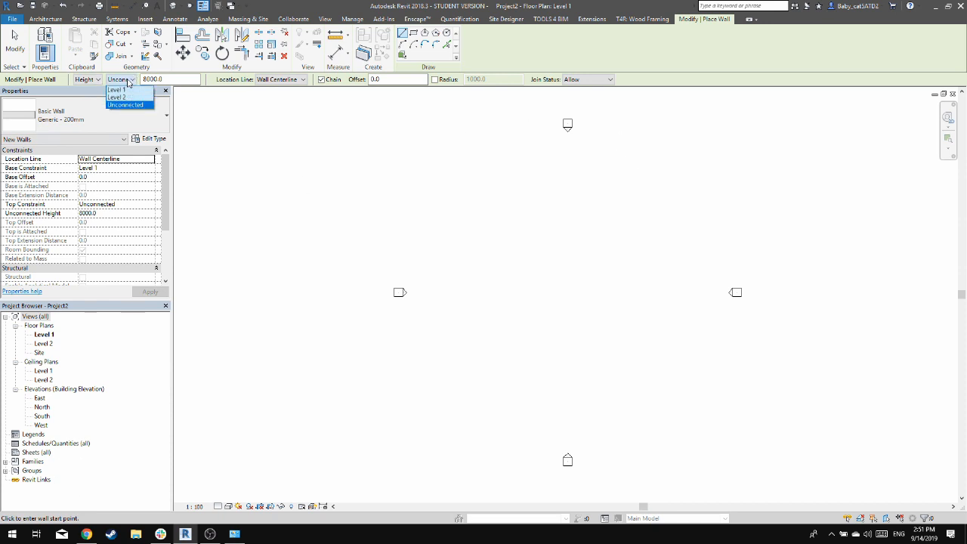
left_click(121, 105)
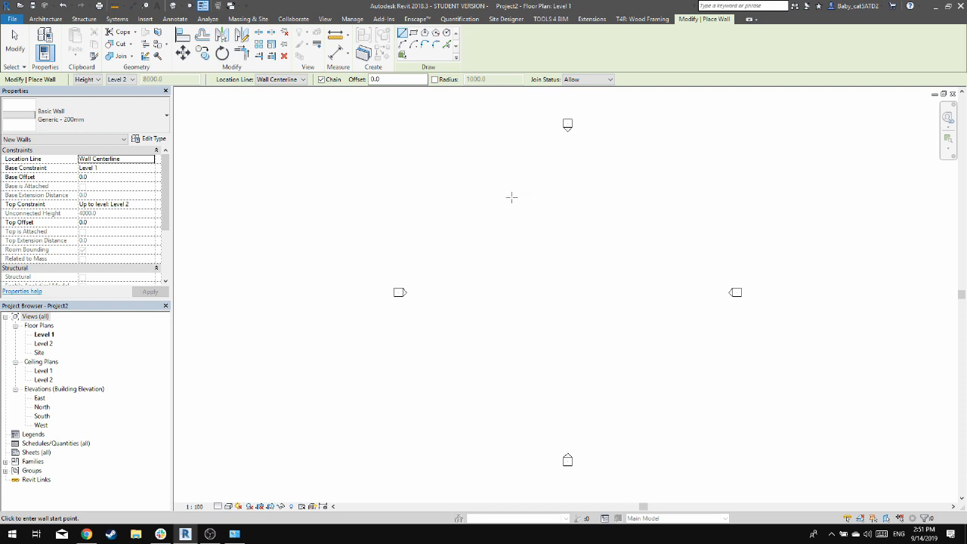
left_click(118, 123)
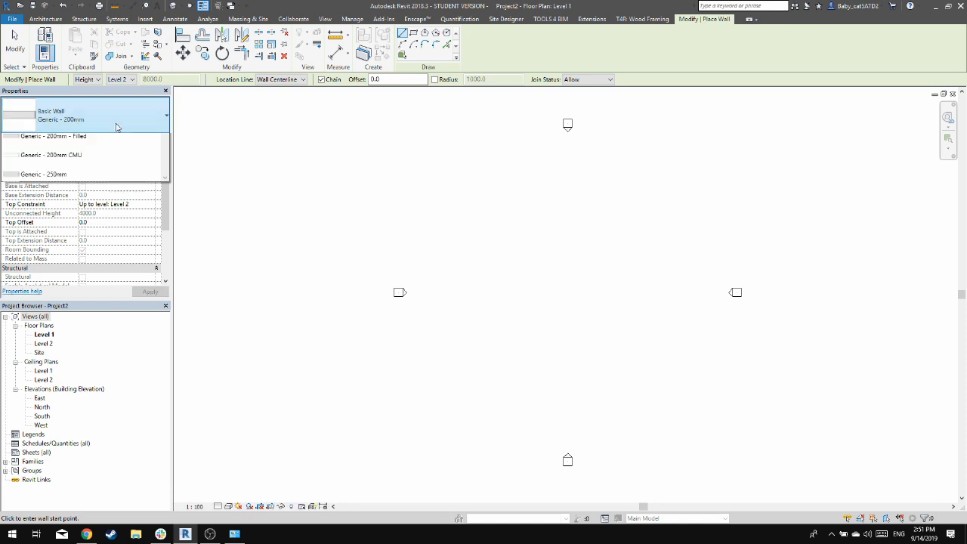
left_click(136, 125)
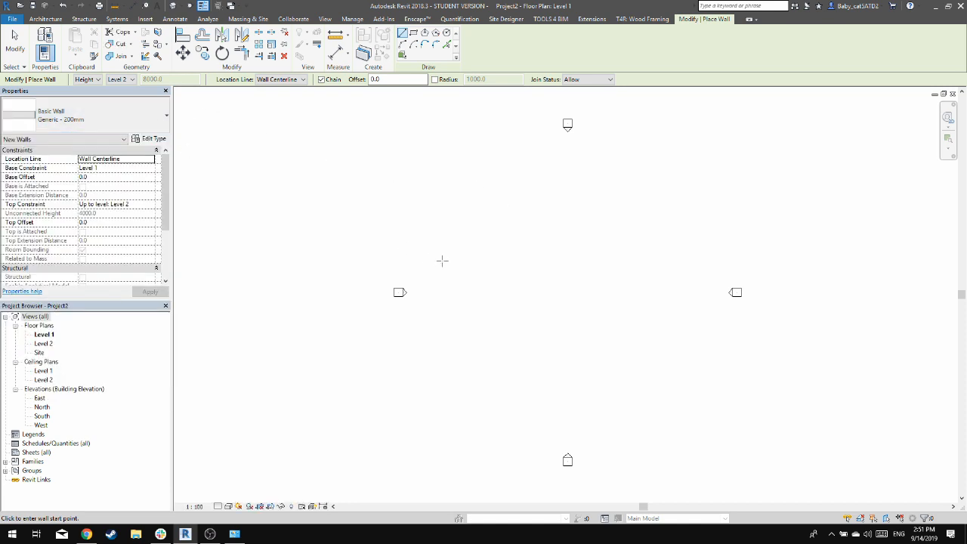
left_click(492, 217)
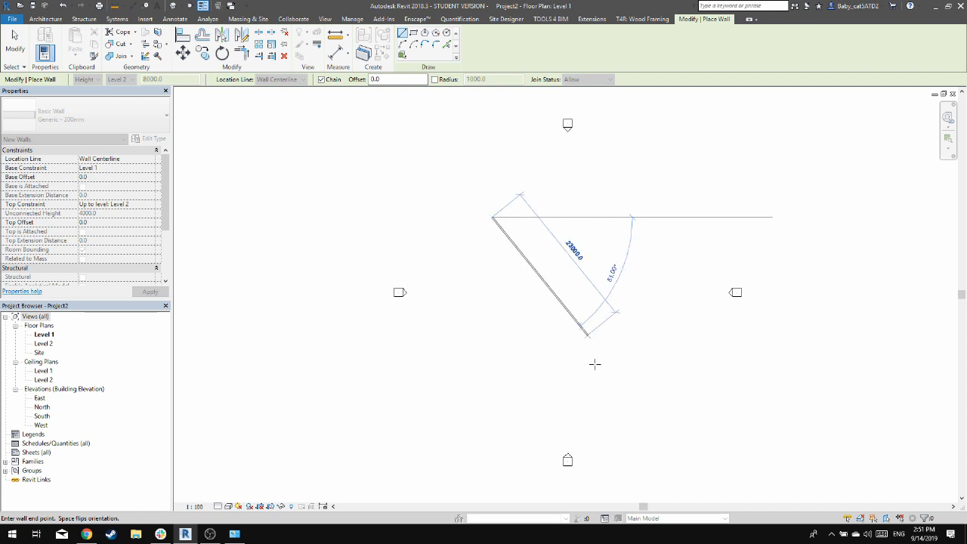
Switch to Calculator and convert the 24-foot wall length with 24 × 2.54 × 12
key("super")
type("ca")
key("Return")
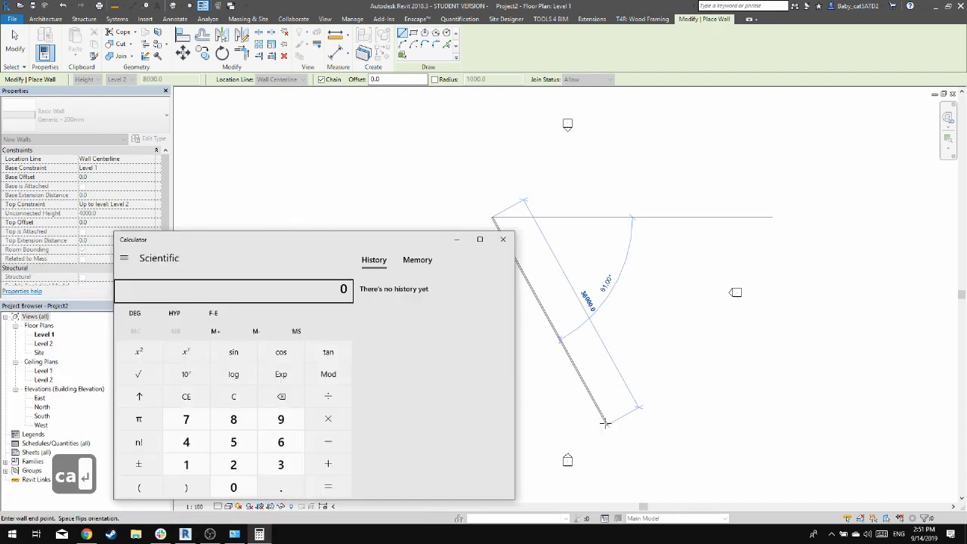
type("24*2.54")
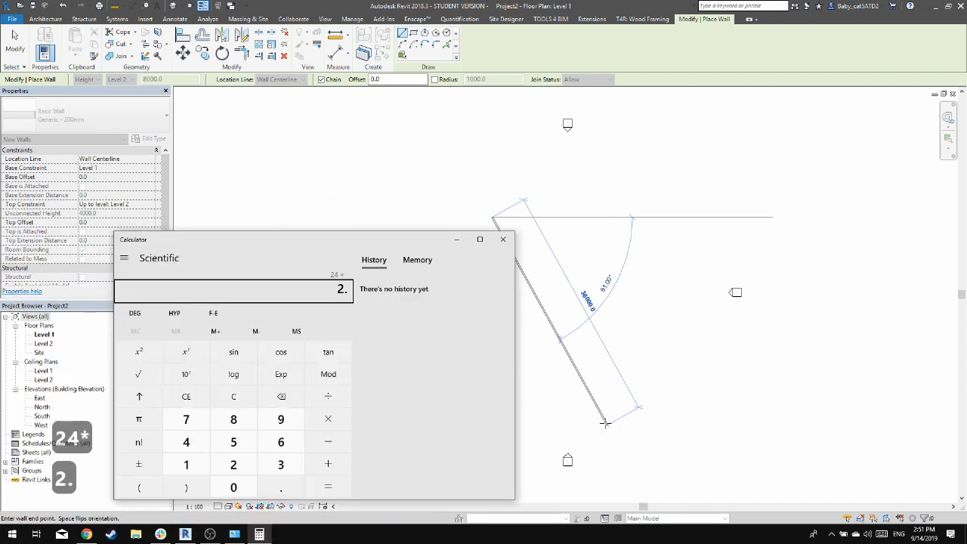
type("*12")
key("Return")
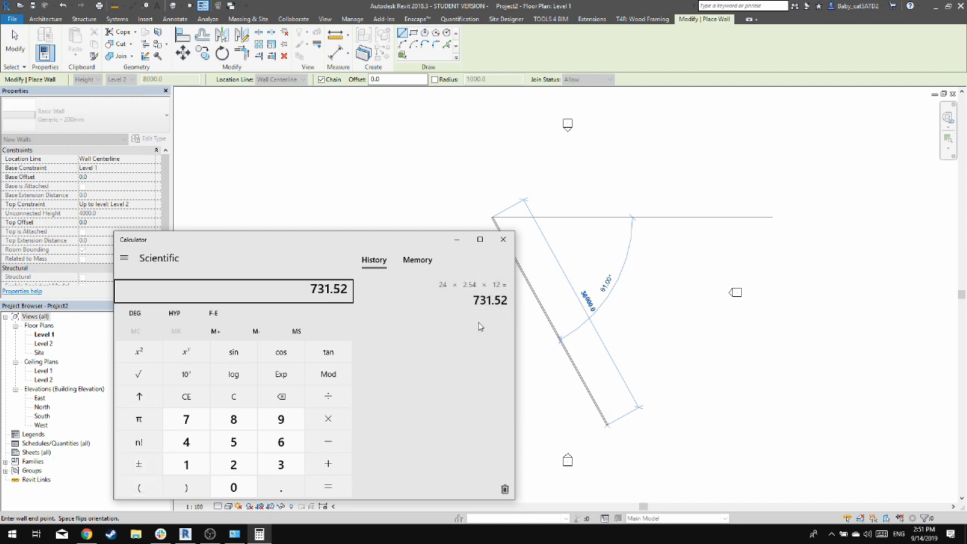
left_click(472, 371)
key("shift+Caps_Lock")
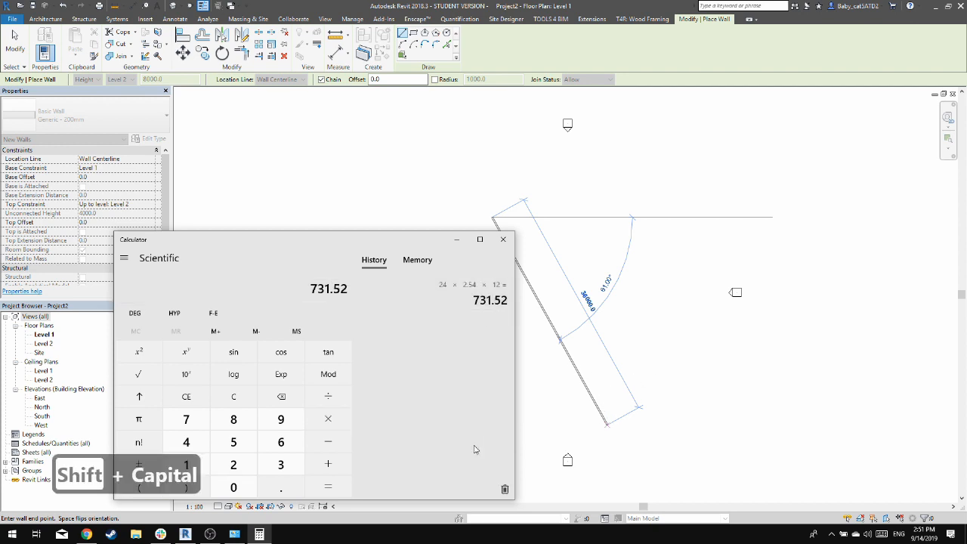
key("Caps_Lock")
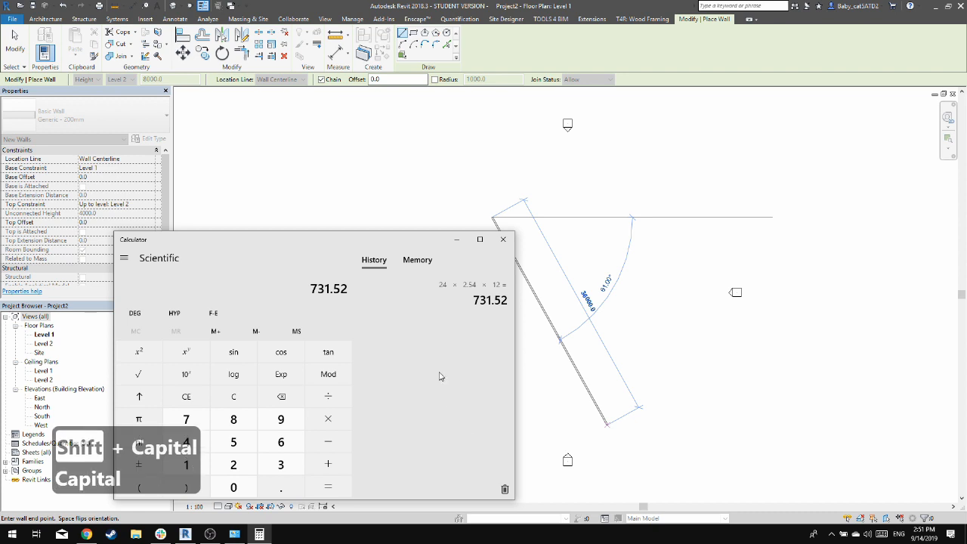
Return to Revit and finish the horizontal wall with a length of 7500 mm
key("alt+Tab")
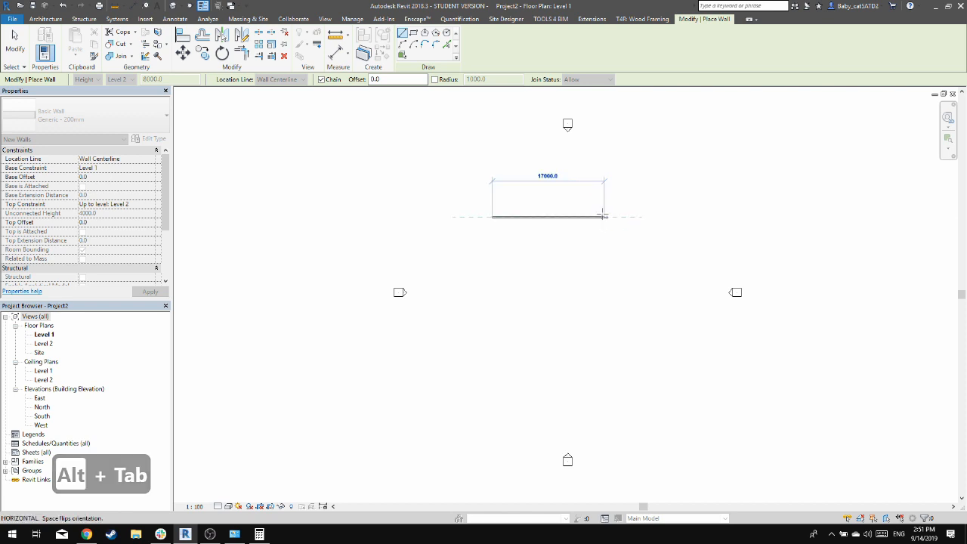
type("7500")
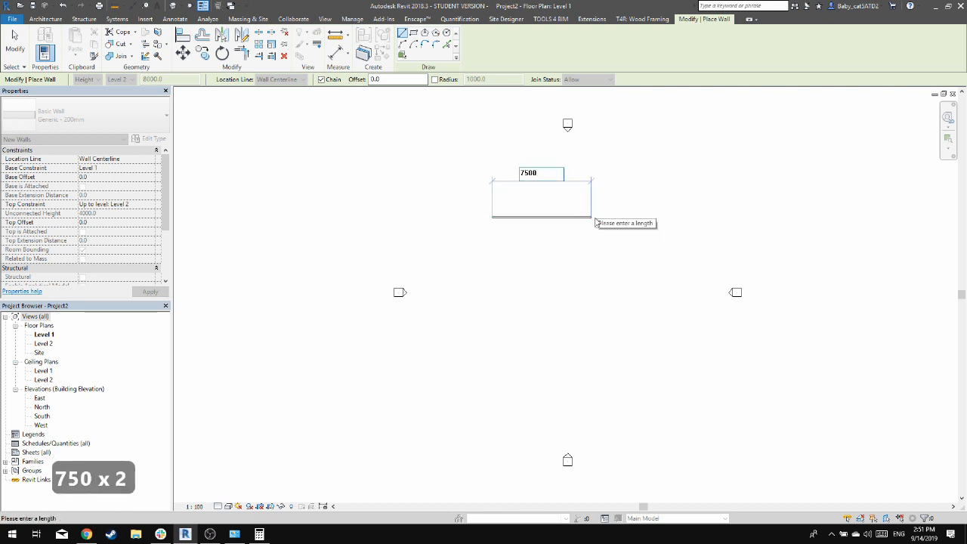
key("Return")
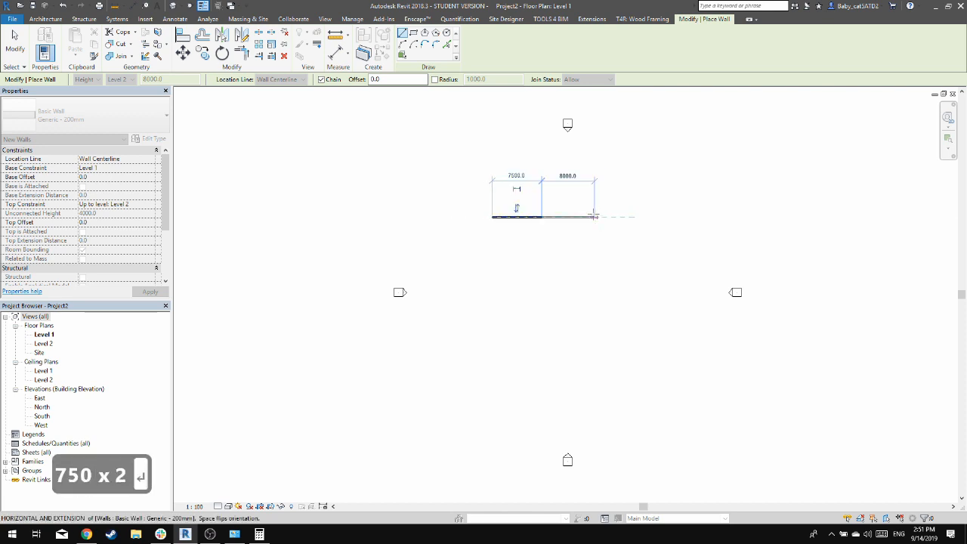
scroll(593, 217, "up", 2)
key("Escape")
key("Escape")
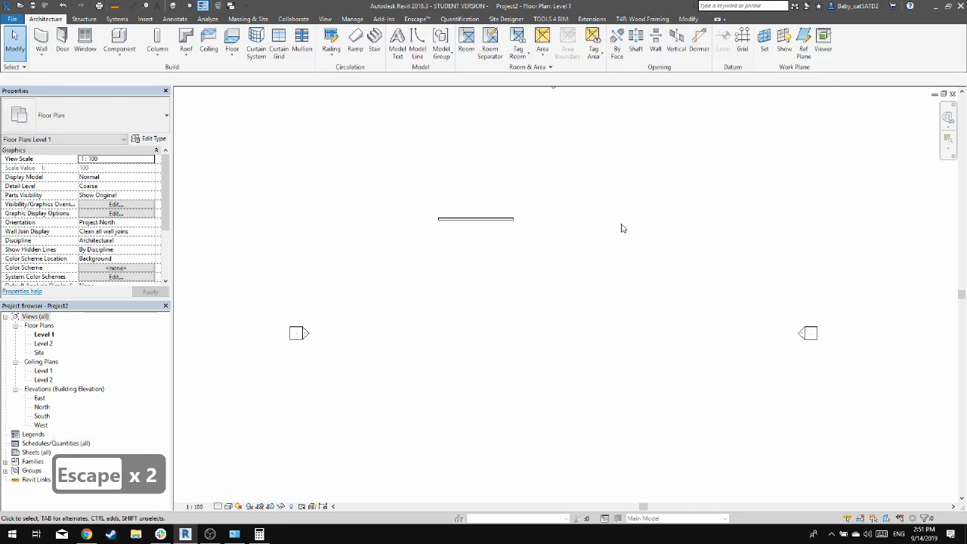
Recheck the foot conversion in Calculator as 24 × 12, multiplied by 2.54, and return to Revit
key("alt+Tab")
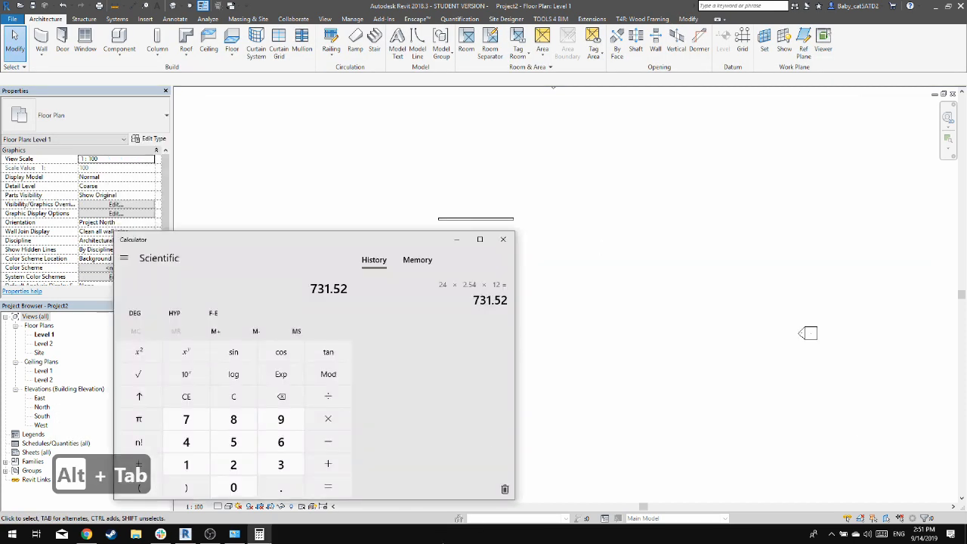
type("24*12")
key("Return")
type("*")
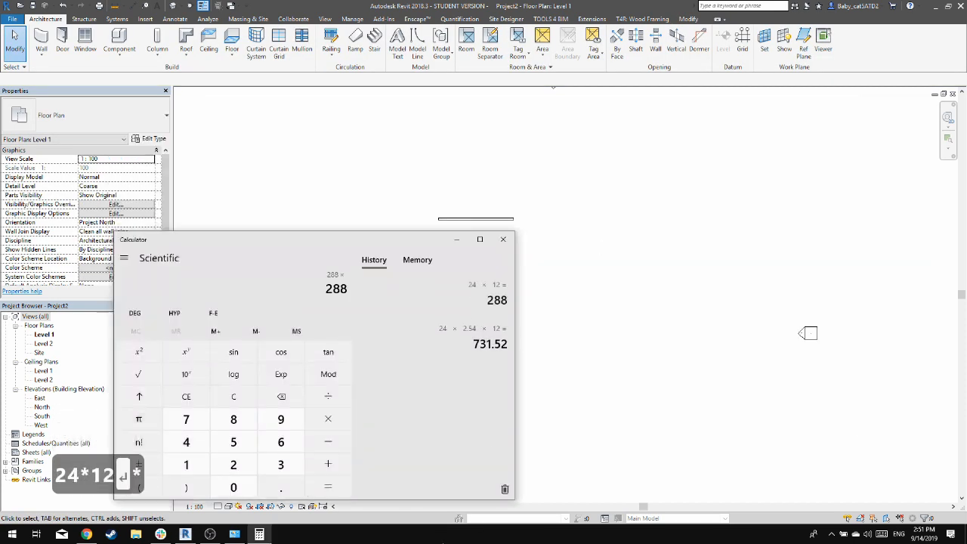
type("2.54")
key("Return")
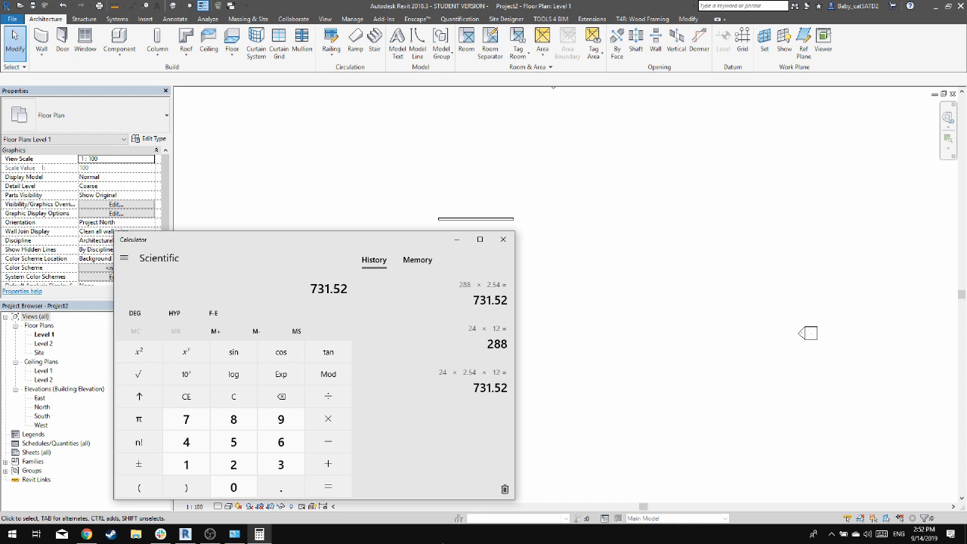
key("alt+Tab")
key("w")
key("a")
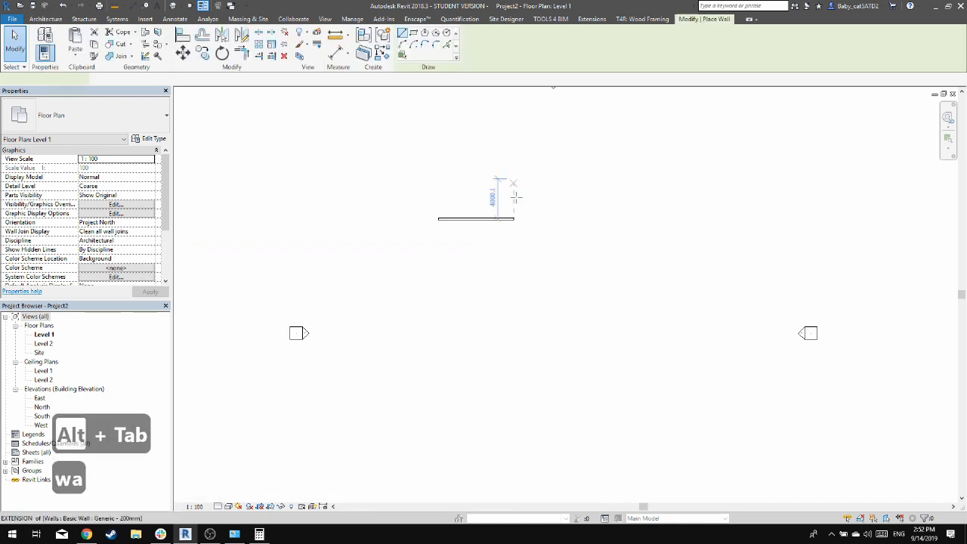
key("Escape")
left_click(479, 218)
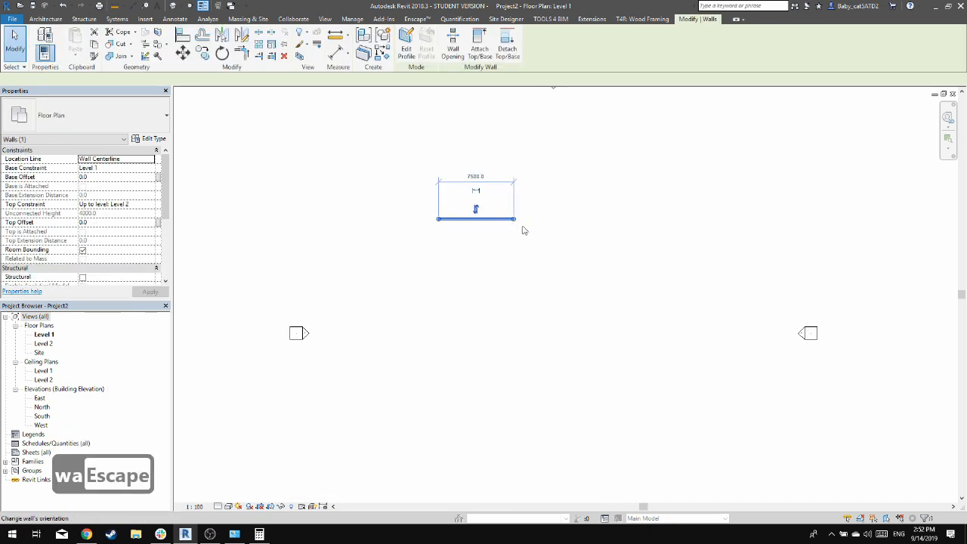
key("Escape")
Move the horizontal wall closer to the centre of the area between the elevation markers
scroll(574, 113, "down", 1)
middle_click_drag(574, 115, 573, 207)
scroll(483, 418, "up", 1)
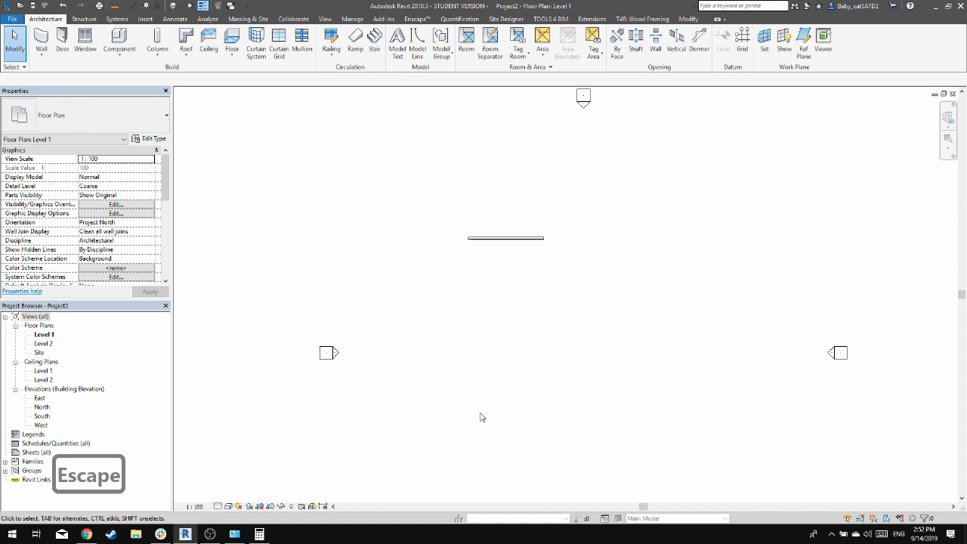
left_click(500, 237)
left_click_drag(526, 237, 592, 273)
left_click(665, 276)
scroll(632, 275, "up", 2)
left_click(556, 278)
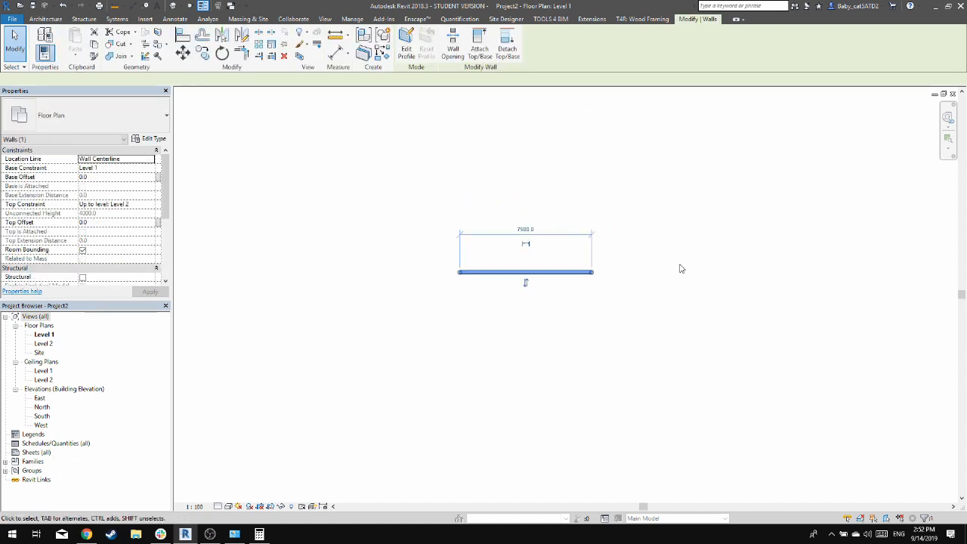
left_click(612, 280)
Draw three more Generic - 200mm walls from the wall's east end, closing a square room with 7500 mm sides
key("w")
key("a")
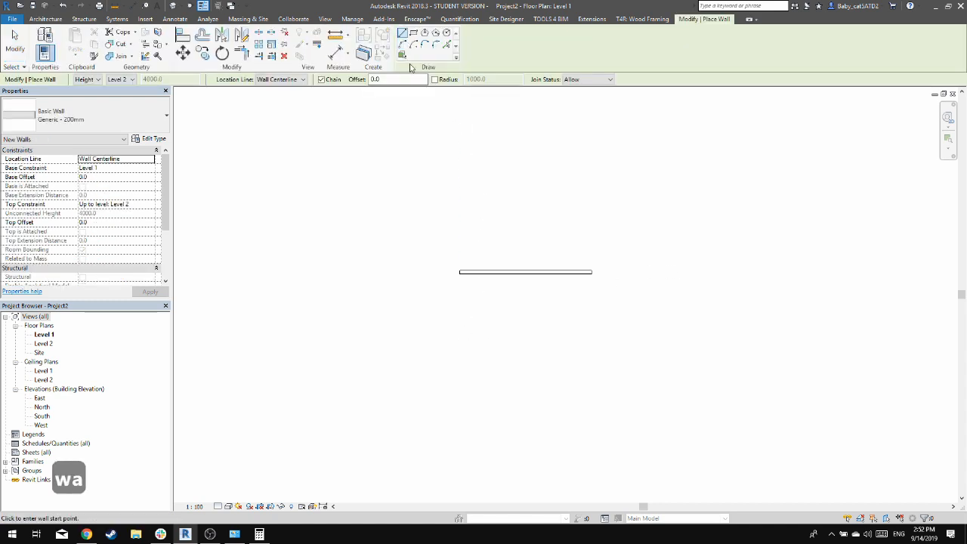
left_click(592, 272)
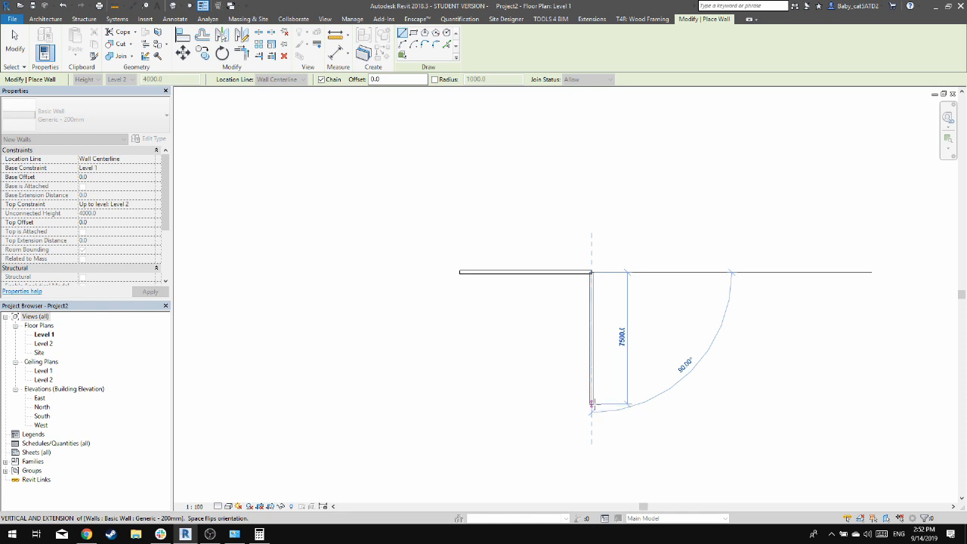
left_click(593, 405)
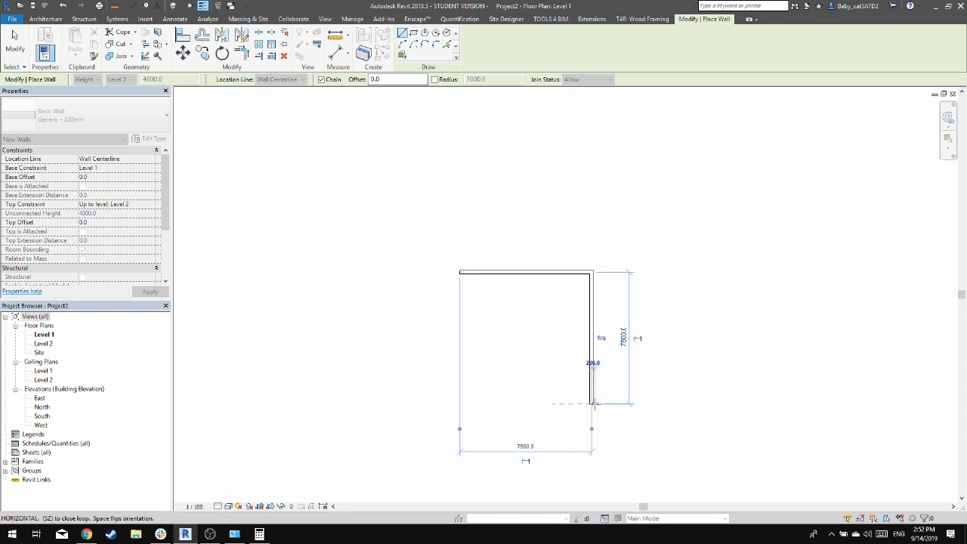
left_click(459, 404)
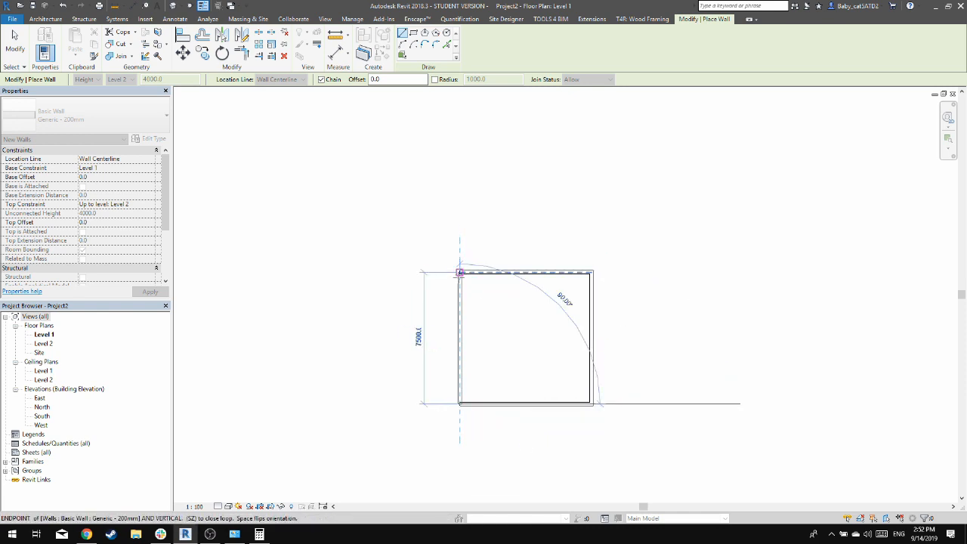
left_click(459, 272)
key("Escape")
key("Escape")
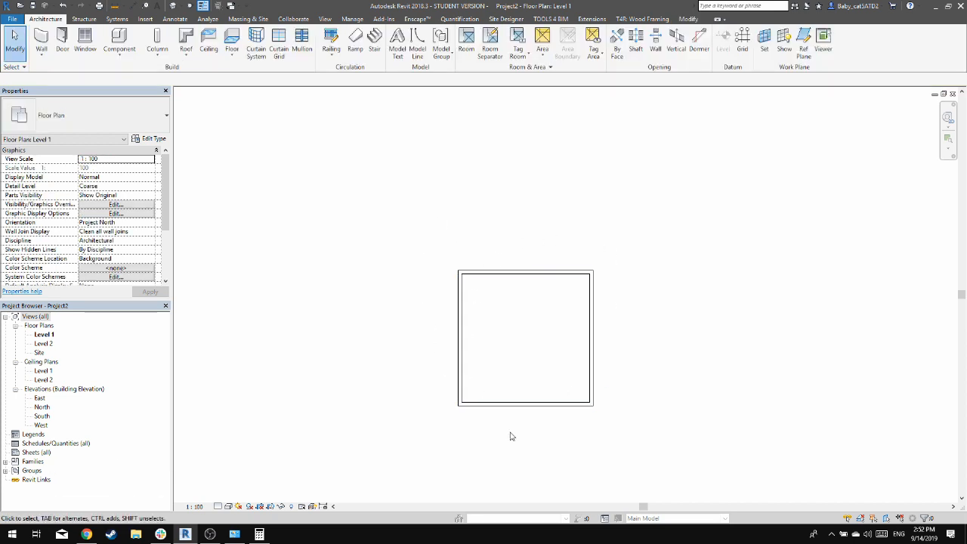
Move all four walls of the square room together to the centre between the elevation markers
scroll(582, 382, "down", 3)
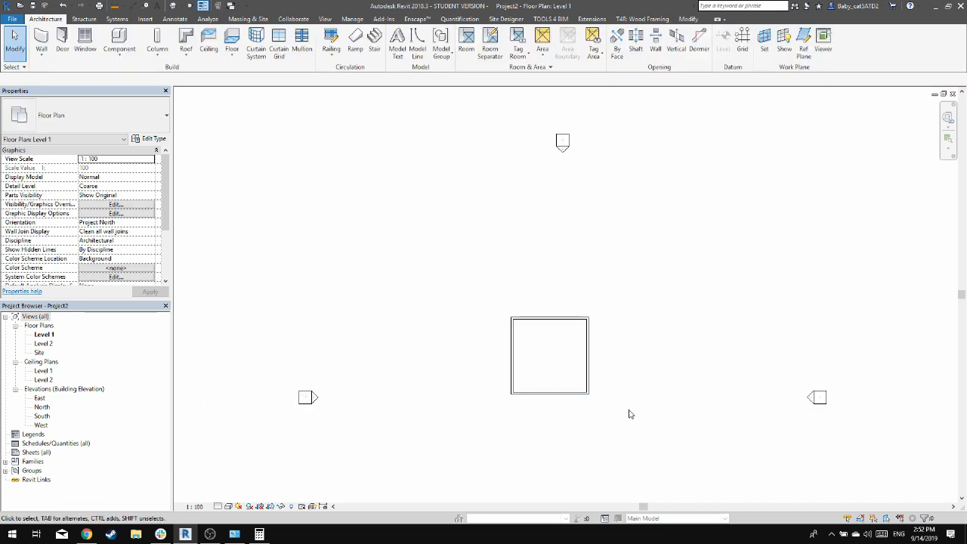
left_click_drag(624, 421, 610, 401)
left_click_drag(562, 318, 582, 360)
left_click(695, 348)
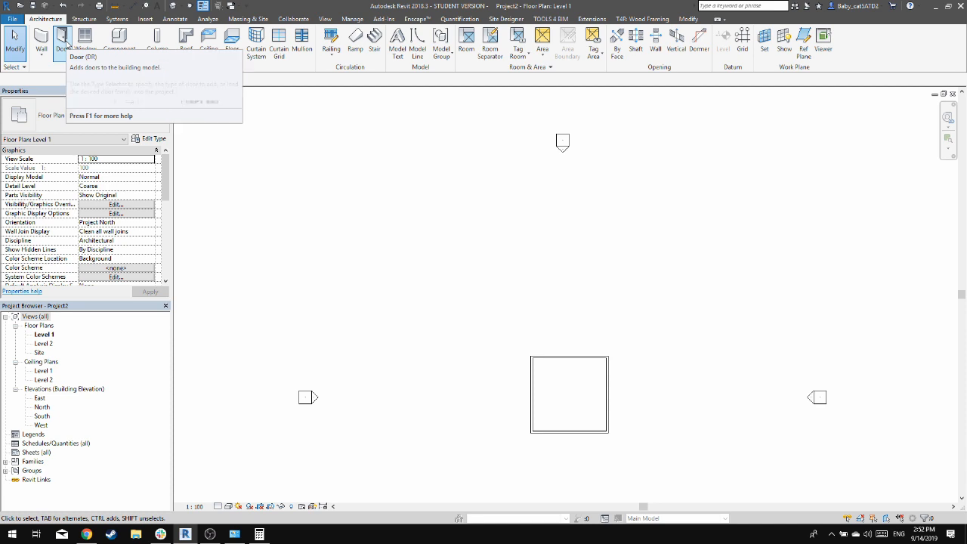
Start the Door tool and browse the loadable families to the US Metric library's Doors folder
left_click(63, 43)
left_click(98, 116)
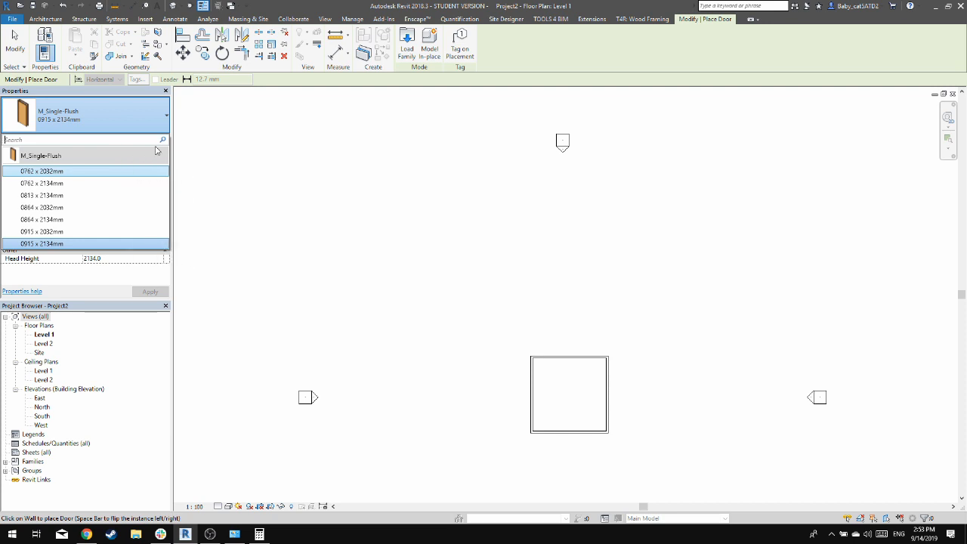
left_click(409, 61)
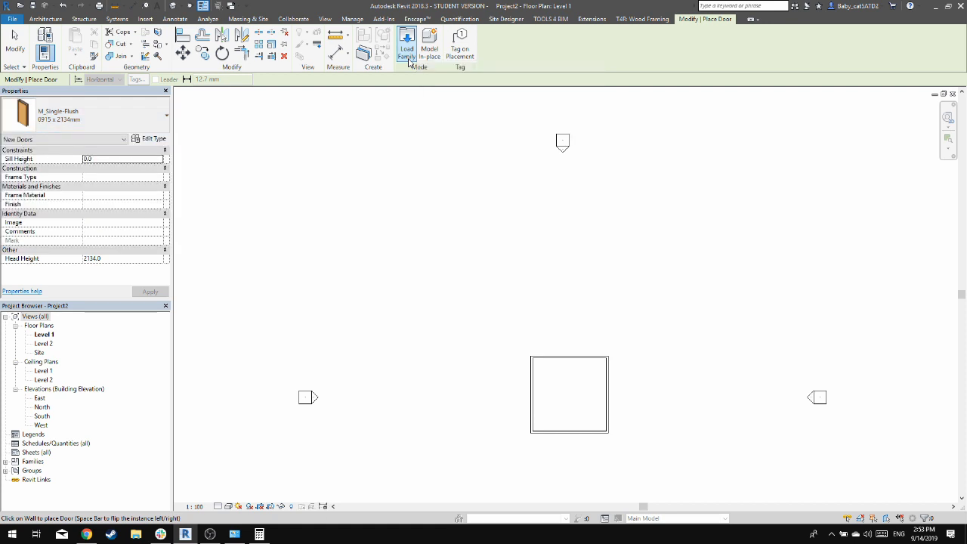
left_click(406, 42)
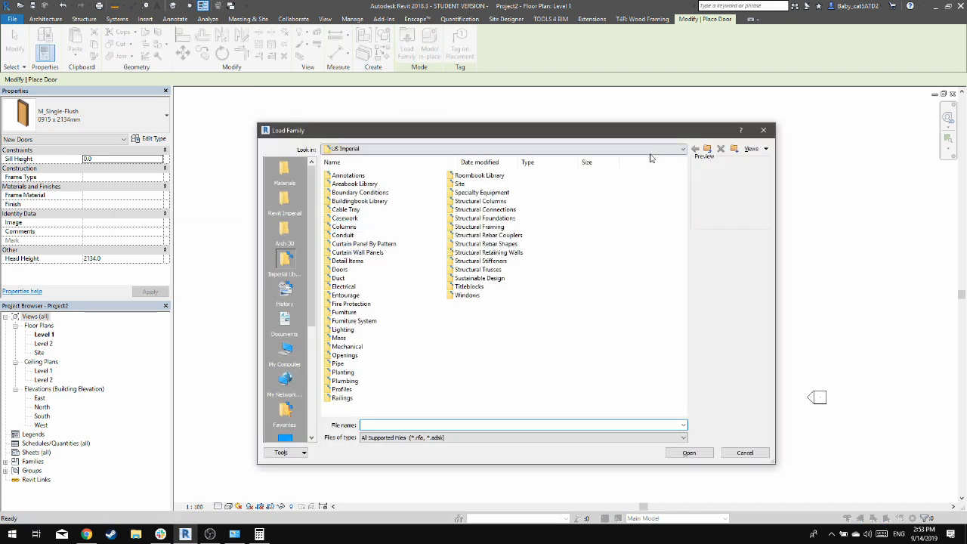
left_click(707, 148)
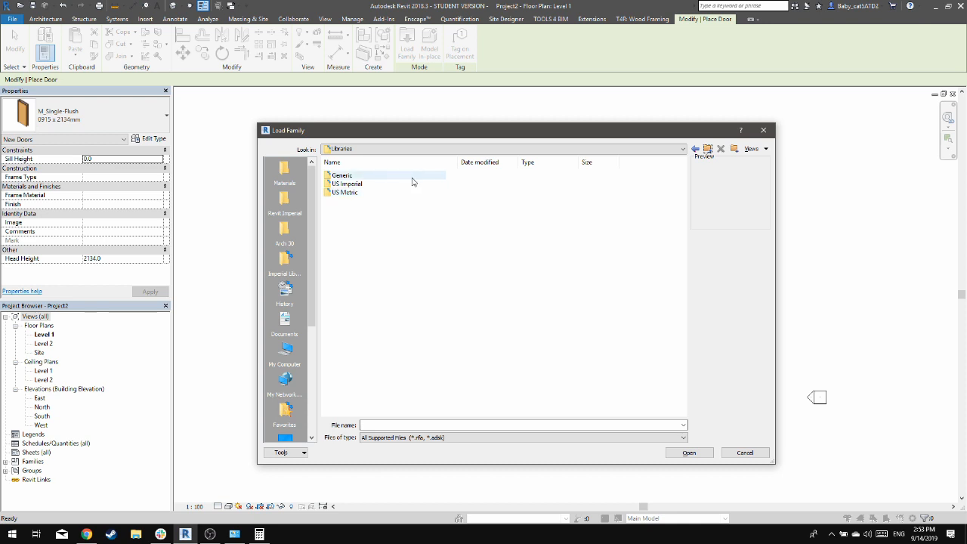
double_click(408, 191)
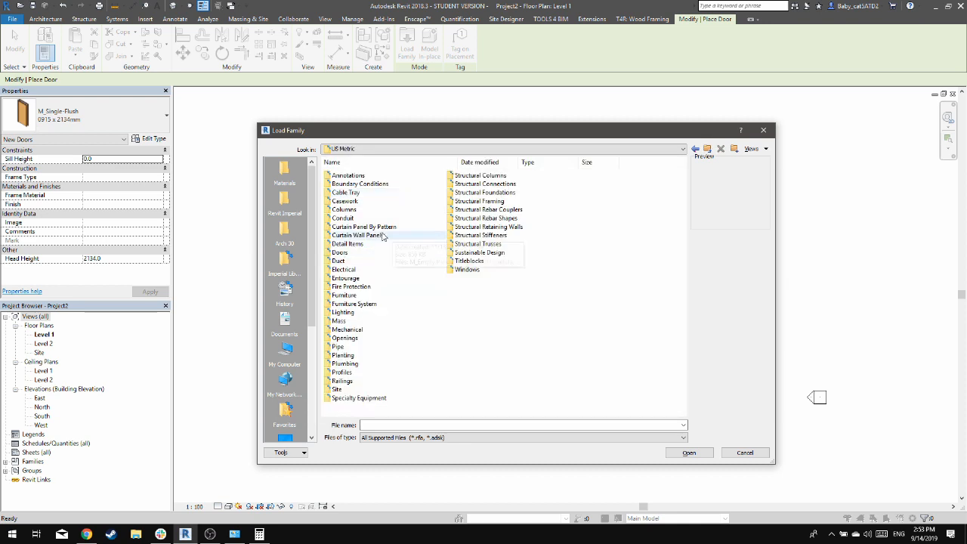
double_click(370, 254)
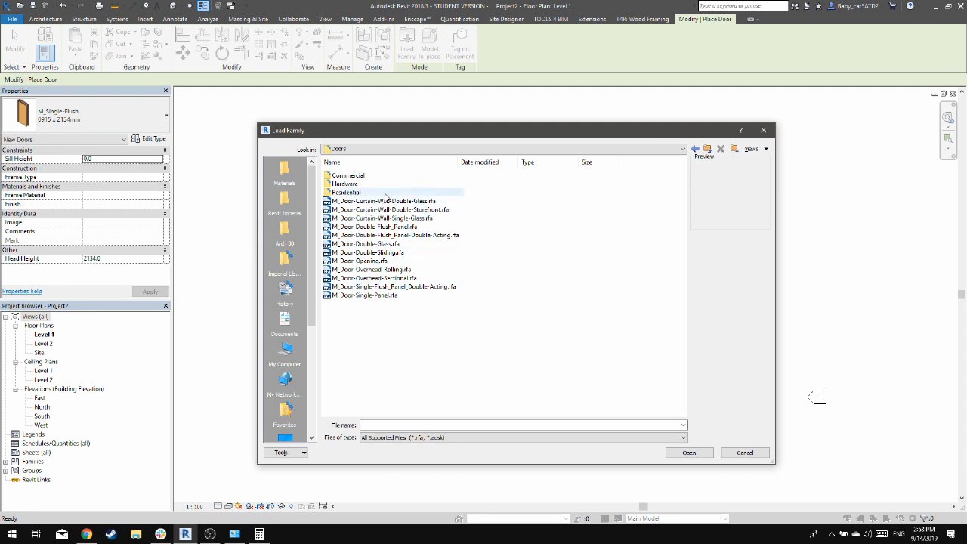
Preview several door families and load M_Door-Garage-Embossed_Panel from the Residential folder
left_click(414, 261)
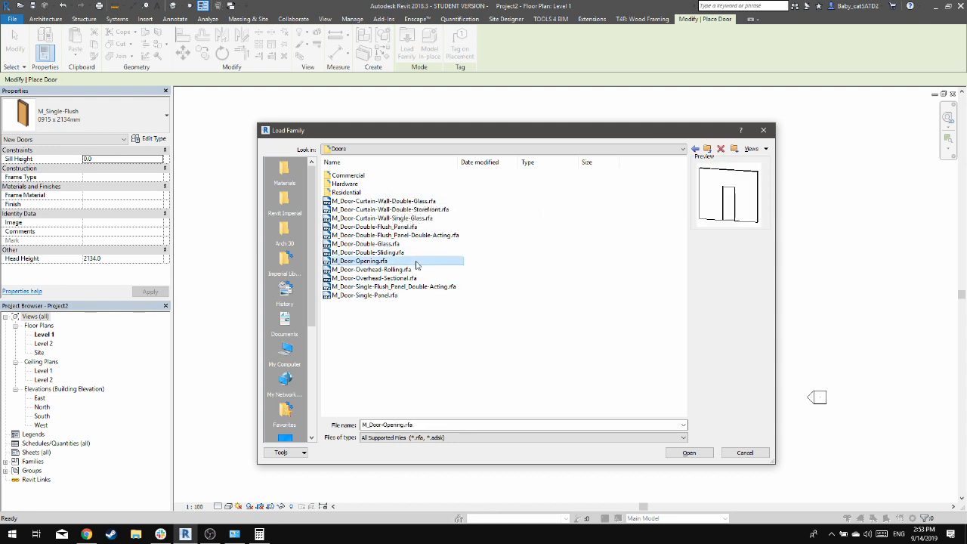
left_click(420, 269)
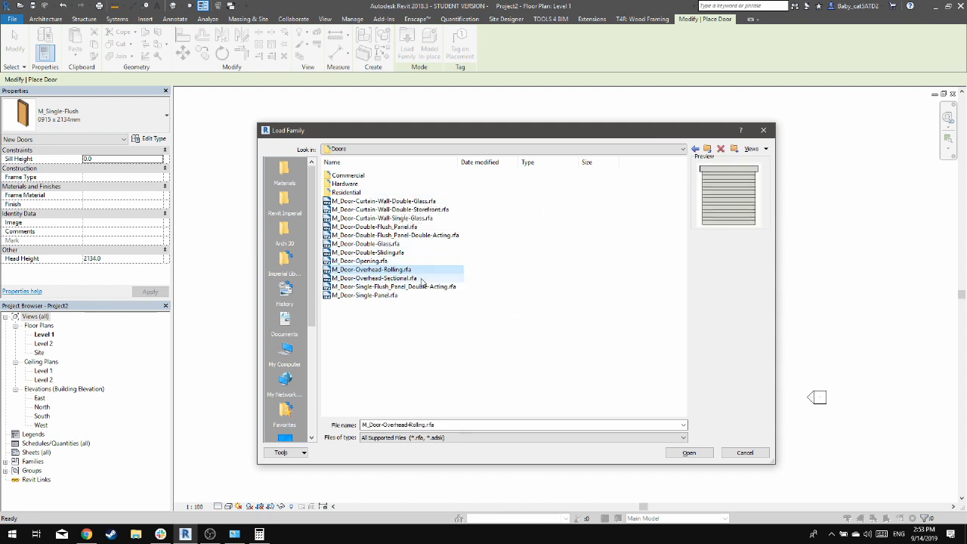
double_click(436, 192)
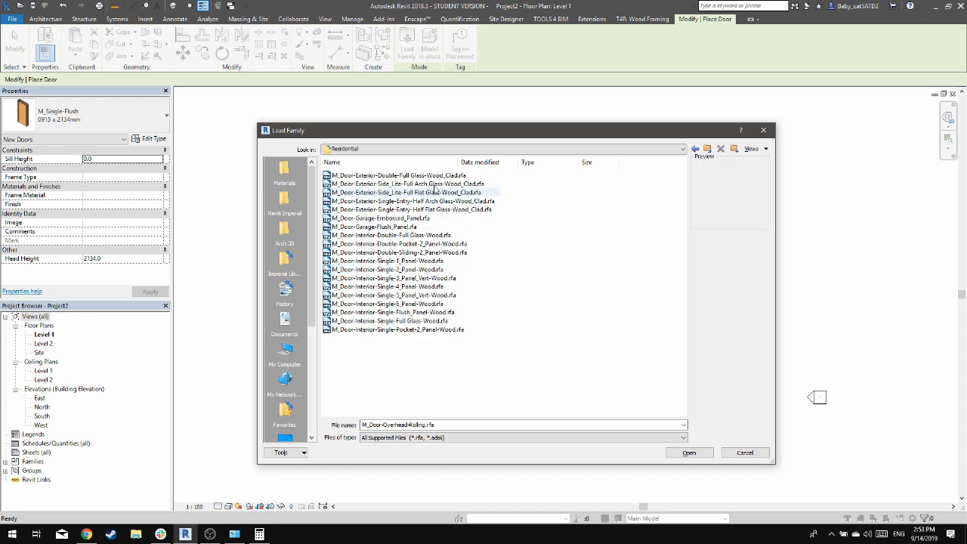
left_click(433, 226)
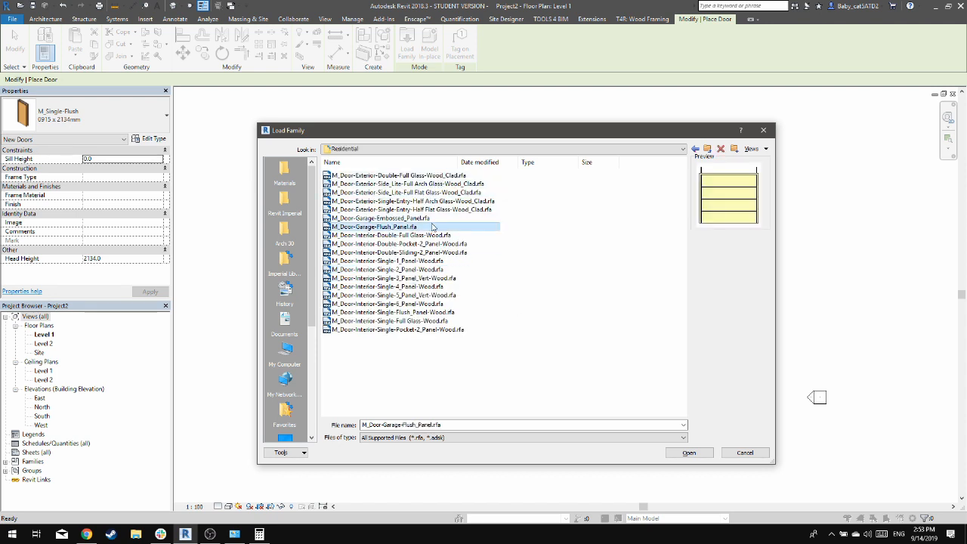
left_click(434, 218)
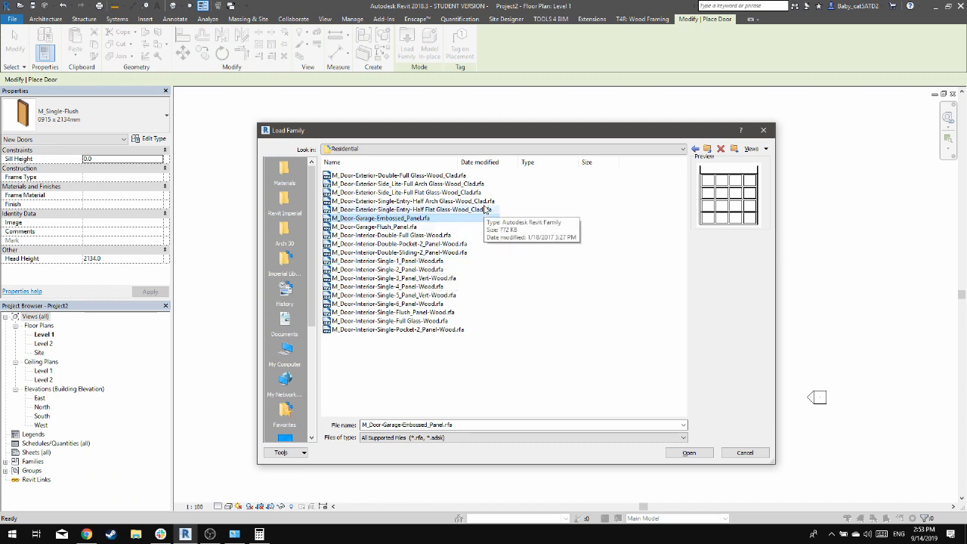
left_click(458, 227)
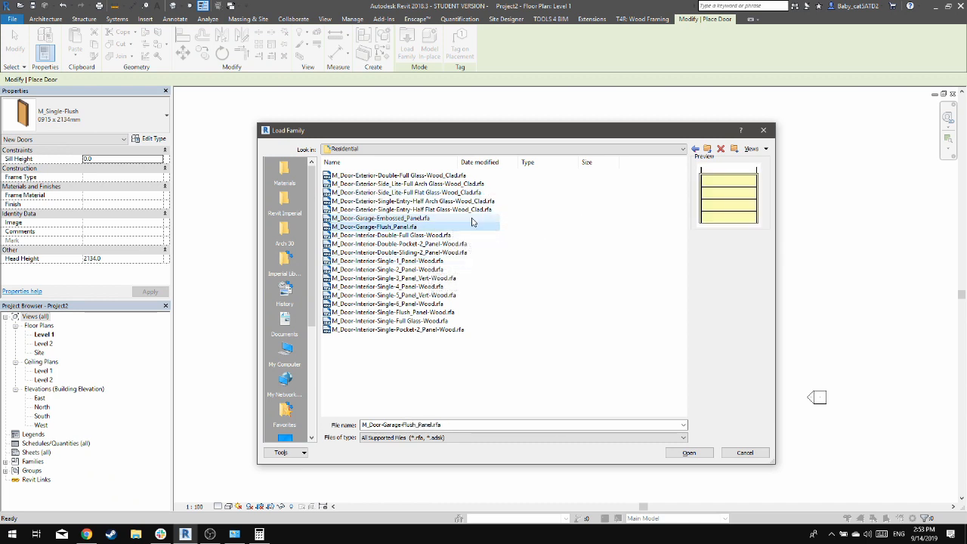
left_click(472, 219)
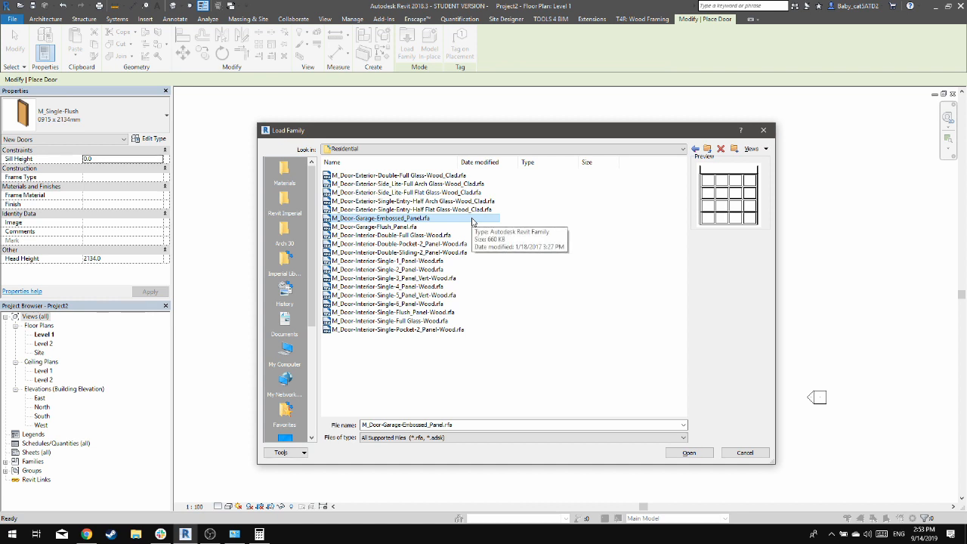
left_click(458, 222)
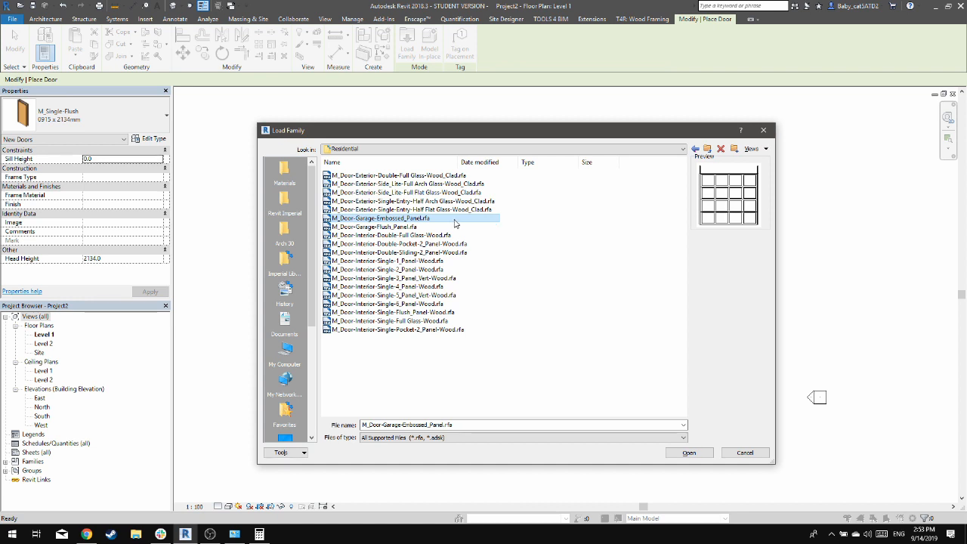
left_click(704, 453)
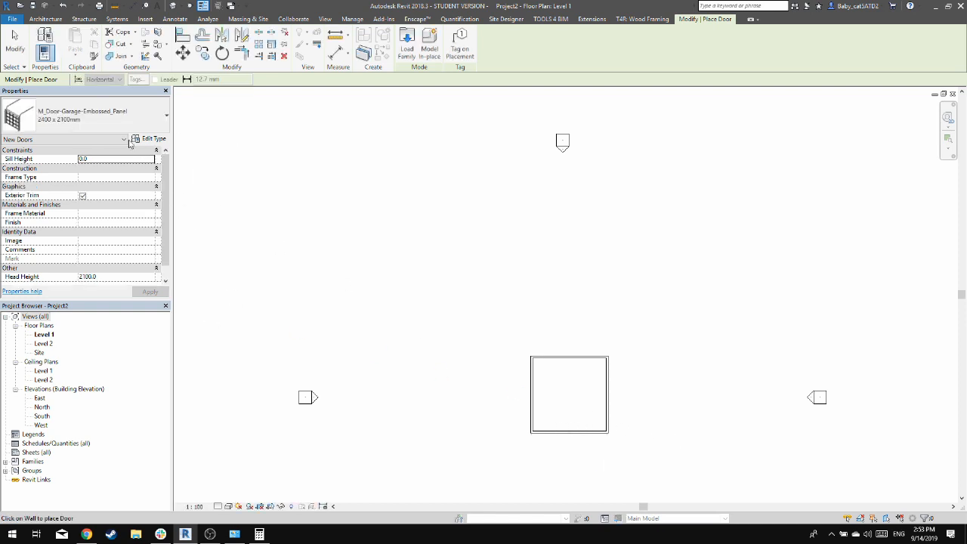
Place a 4800 x 2100mm embossed-panel garage door at the middle of the room's south wall
left_click(86, 121)
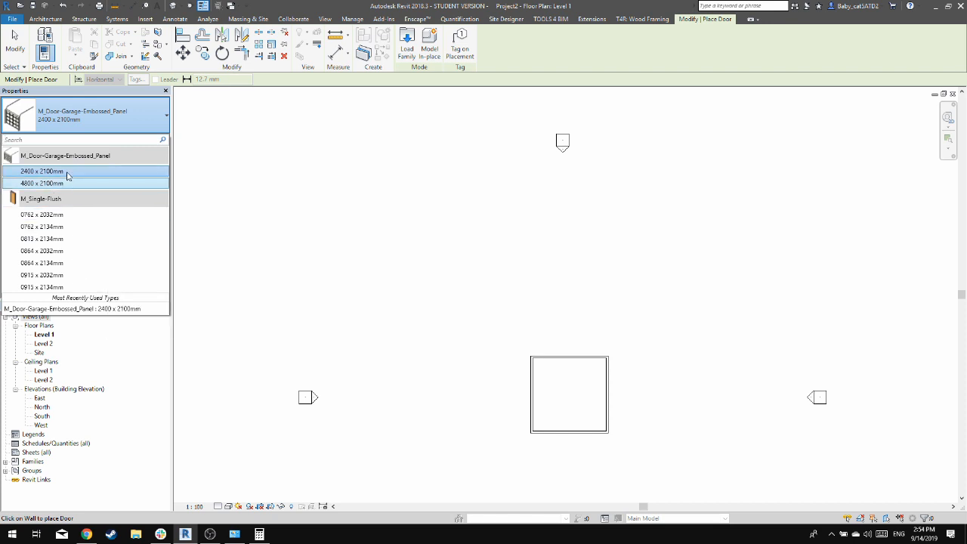
mouse_move(67, 185)
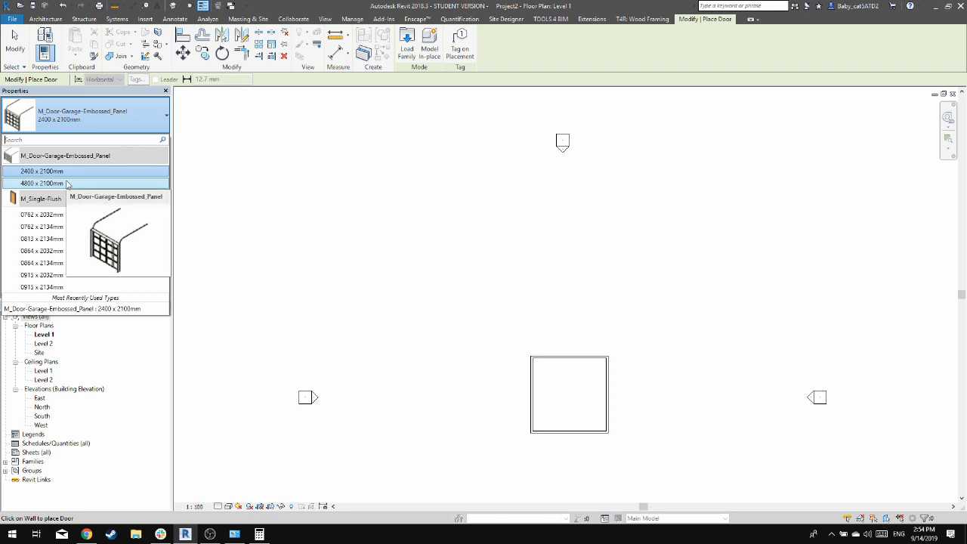
left_click(67, 184)
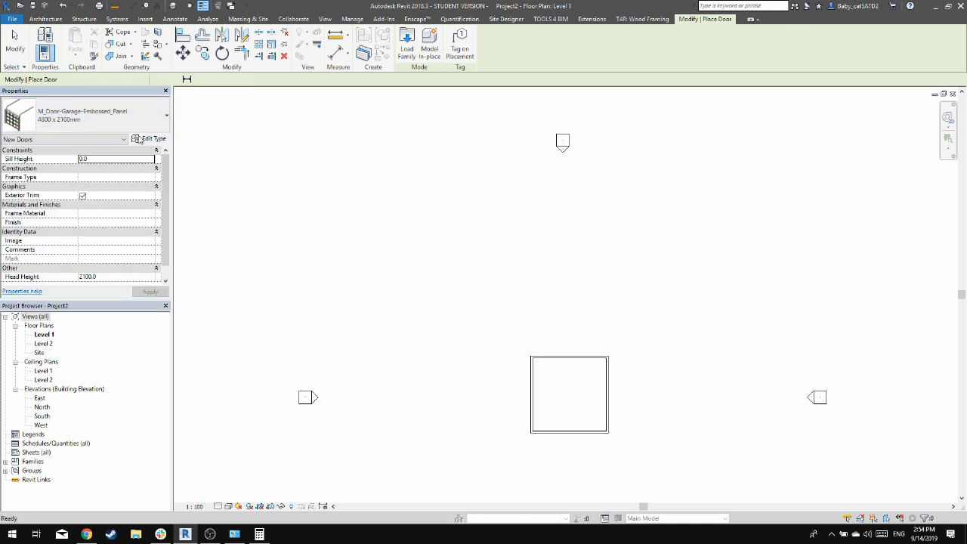
scroll(571, 437, "up", 3)
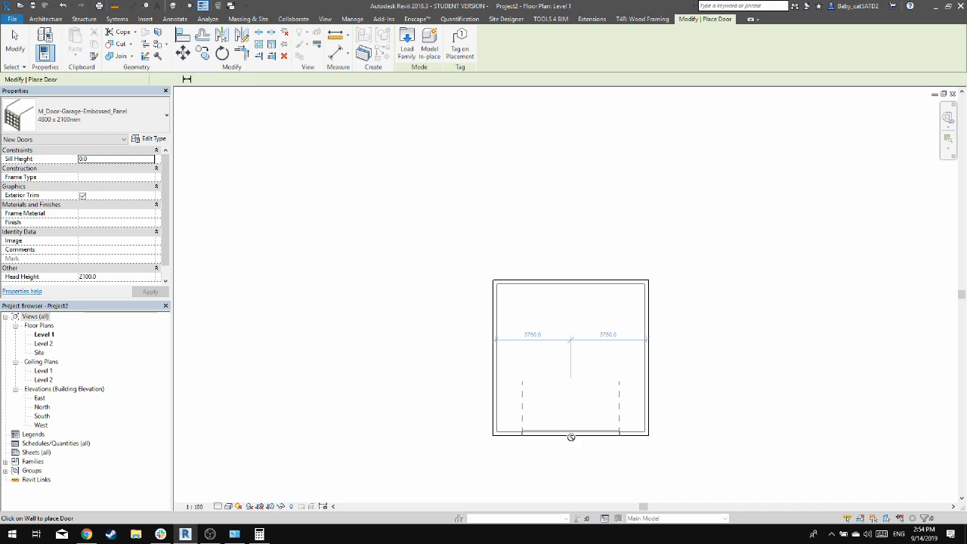
left_click(571, 437)
scroll(575, 429, "up", 3)
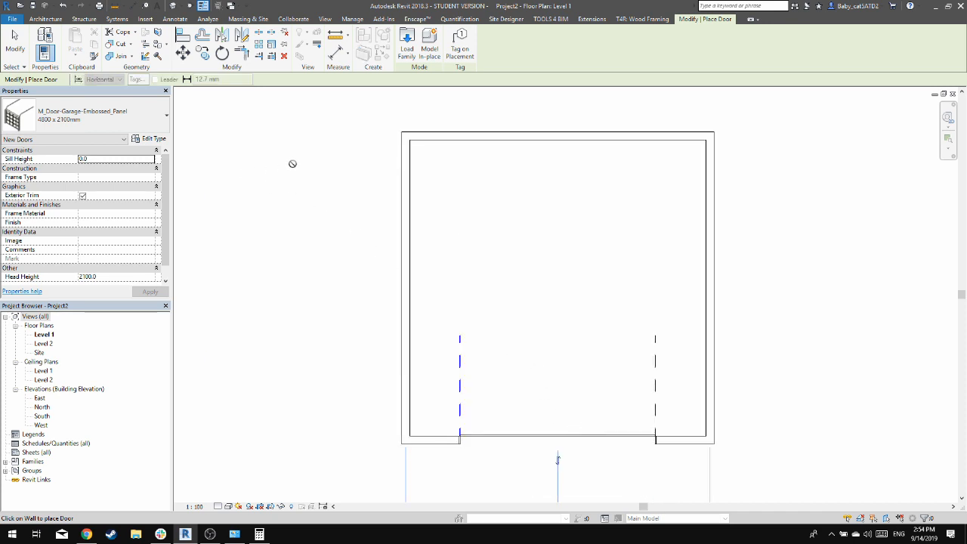
key("Escape")
key("Escape")
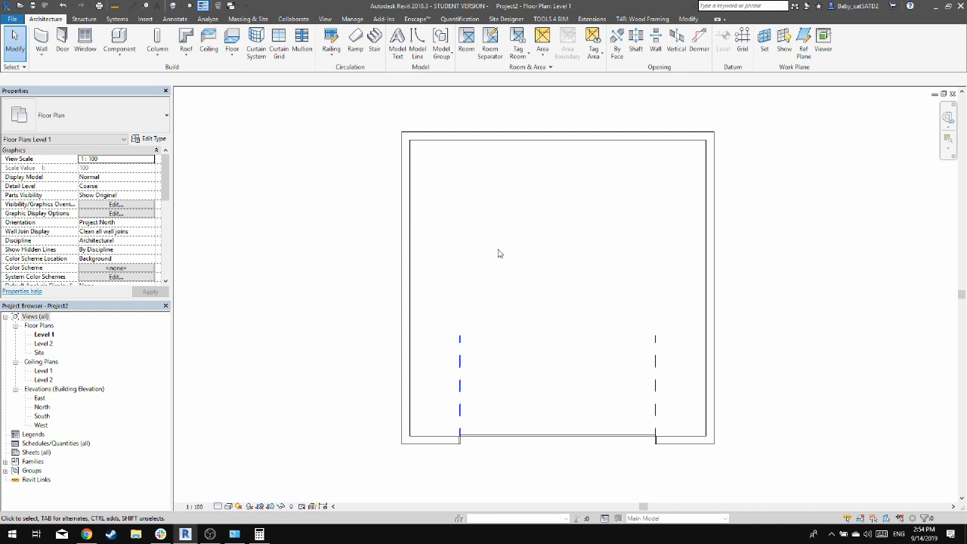
Load the M_Door-Exterior-Single-Entry-Half Flat Glass-Wood_Clad family with only its 900 x 2100mm type
key("d")
key("r")
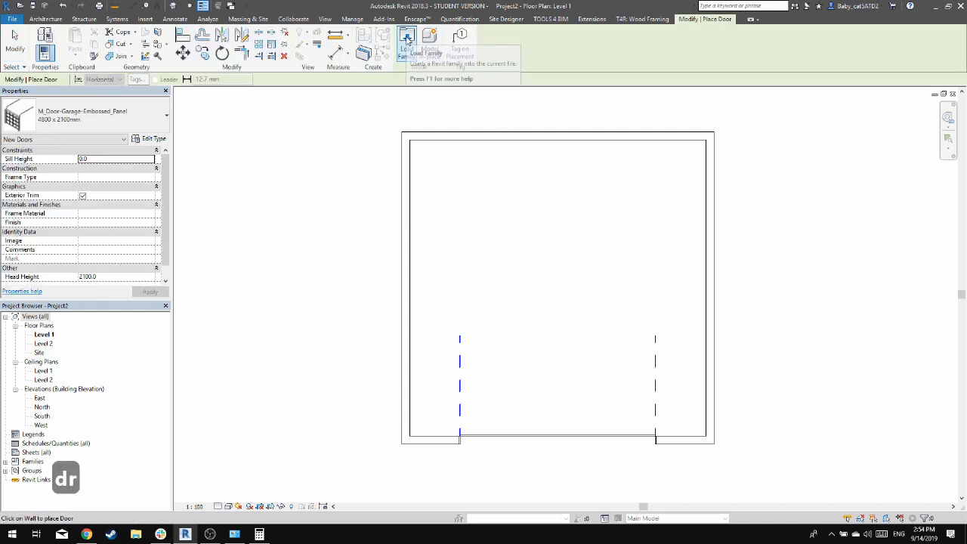
left_click(407, 40)
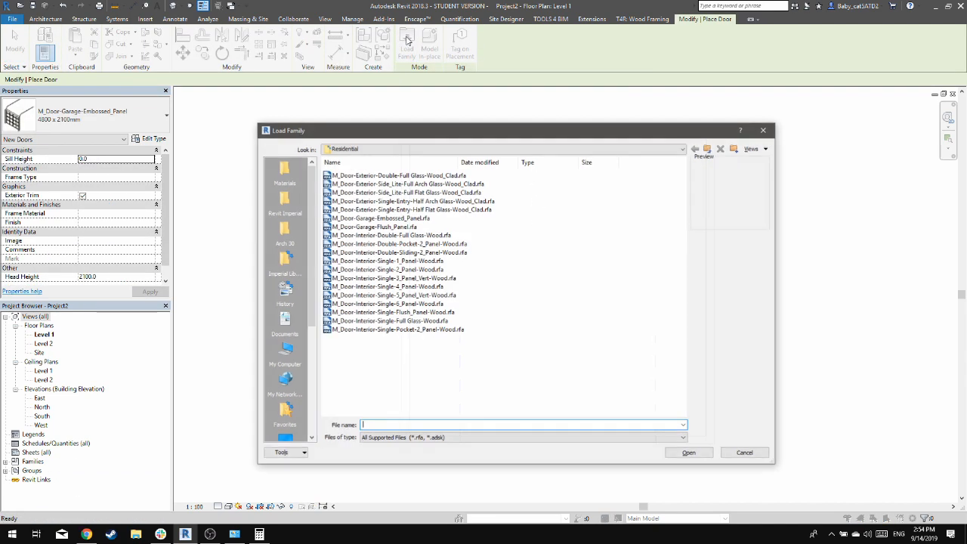
left_click(480, 192)
left_click(484, 184)
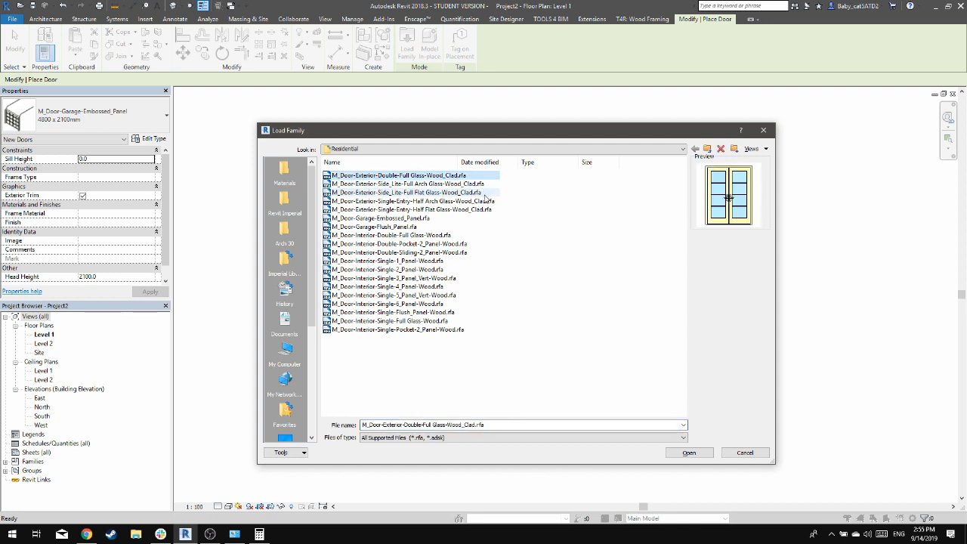
left_click(486, 201)
left_click(485, 209)
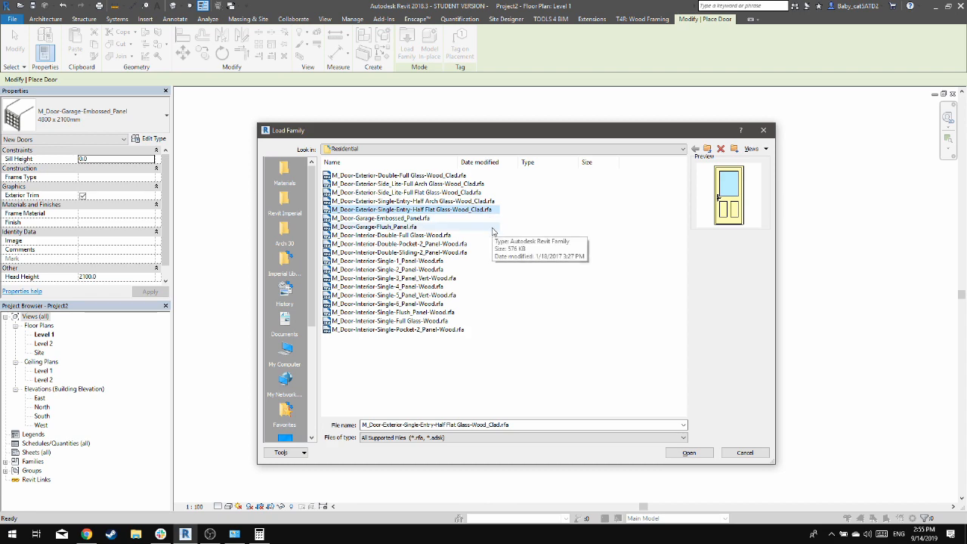
left_click(698, 454)
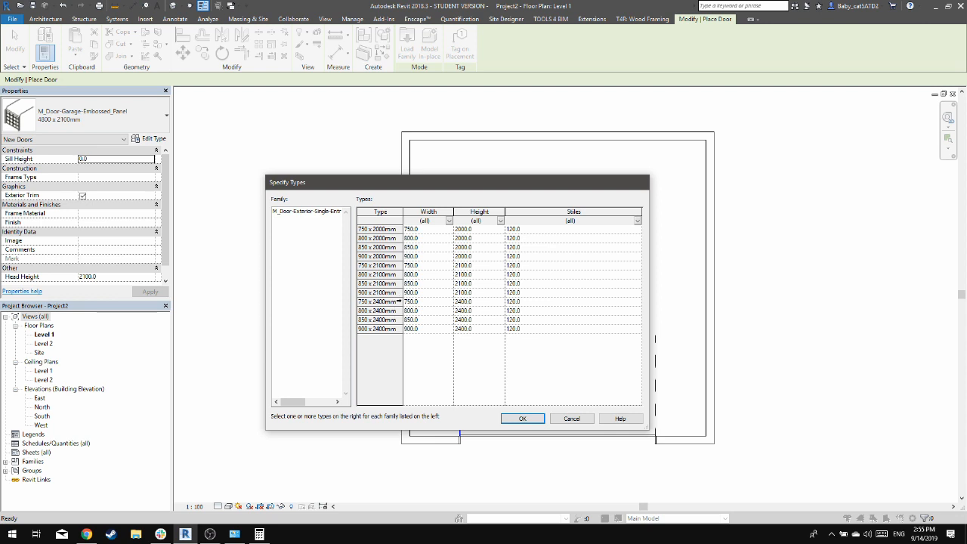
left_click(393, 293)
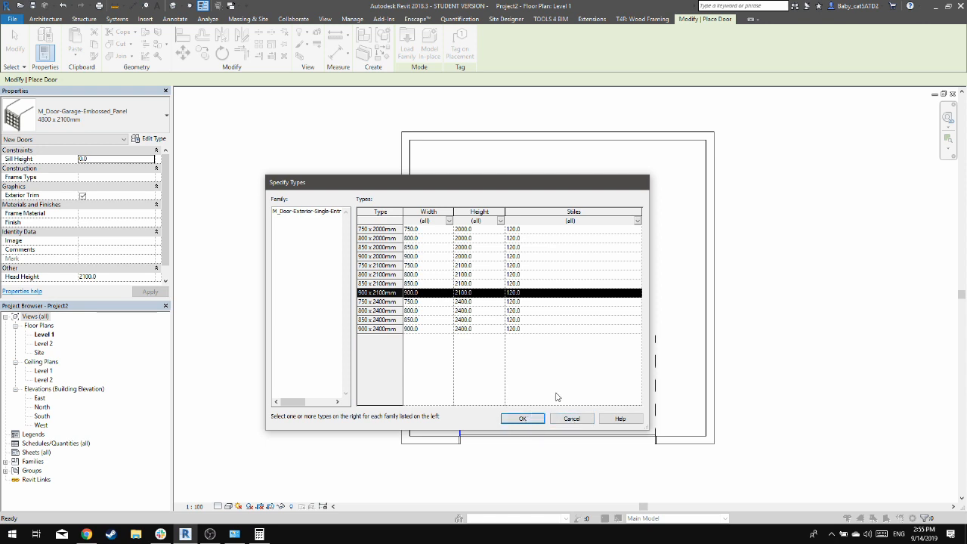
left_click(521, 418)
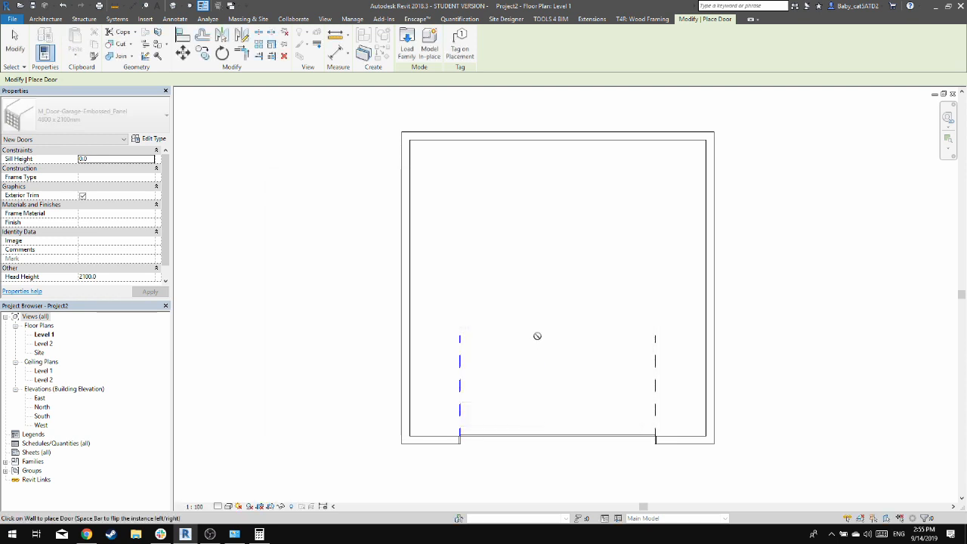
Place the 900 x 2100mm entry door in the north wall, swinging outward, centred about 800 mm from the east wall
left_click(127, 120)
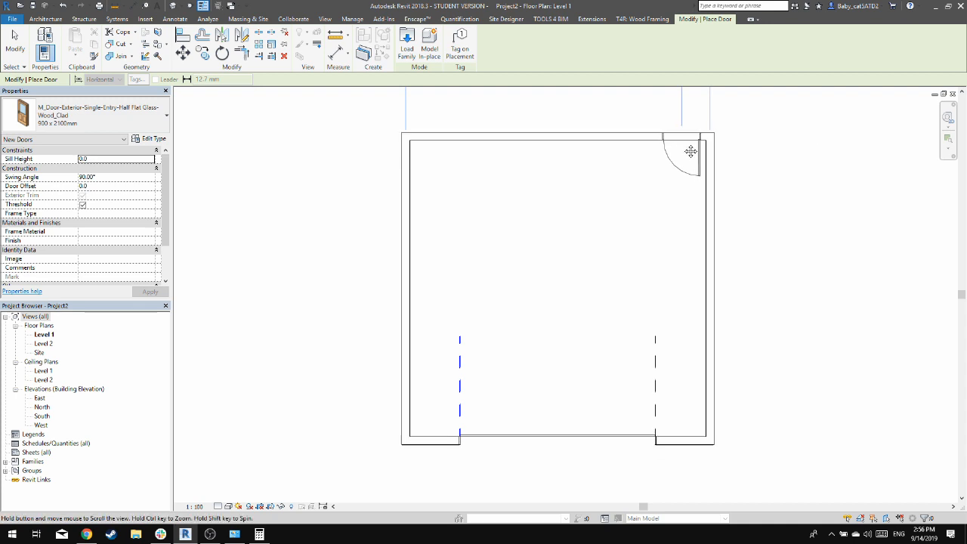
middle_click_drag(682, 147, 680, 251)
key("space")
key("space")
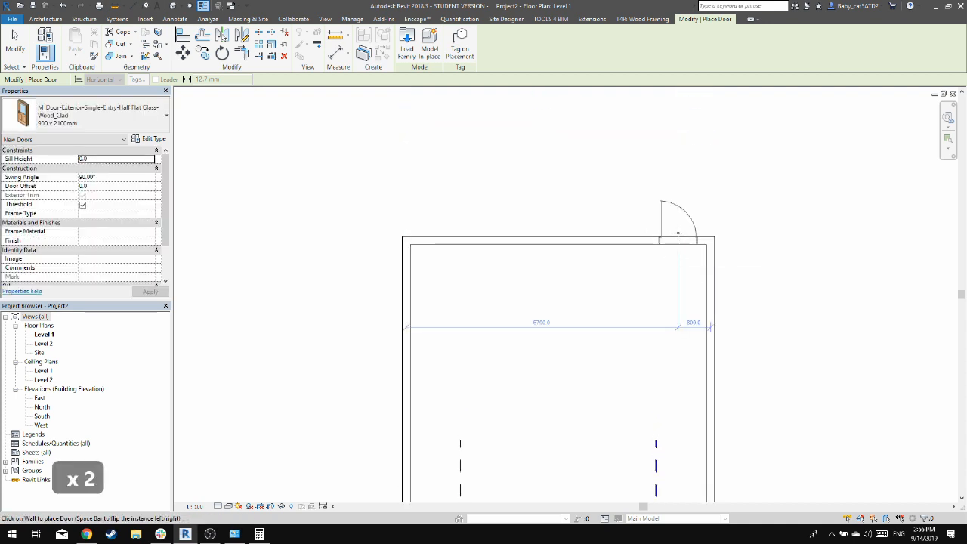
left_click(678, 233)
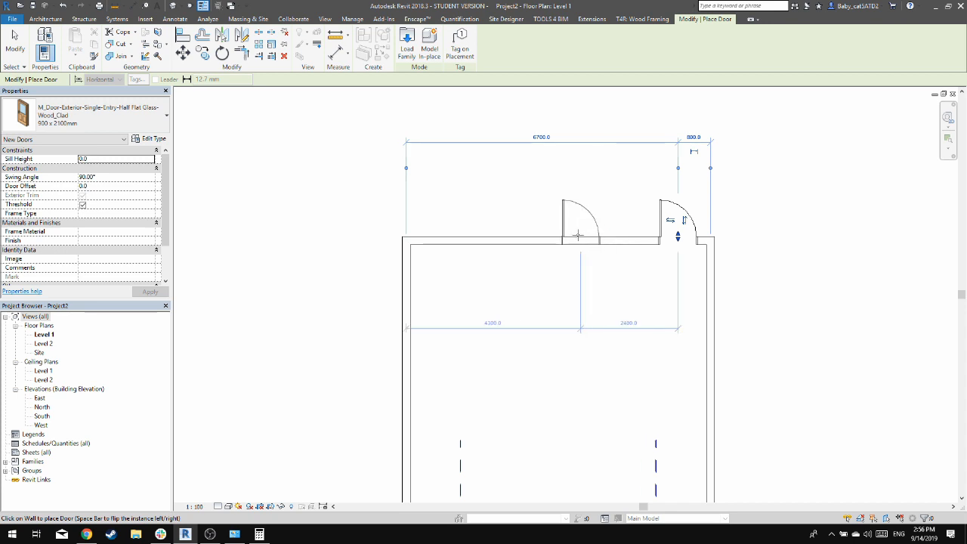
key("Escape")
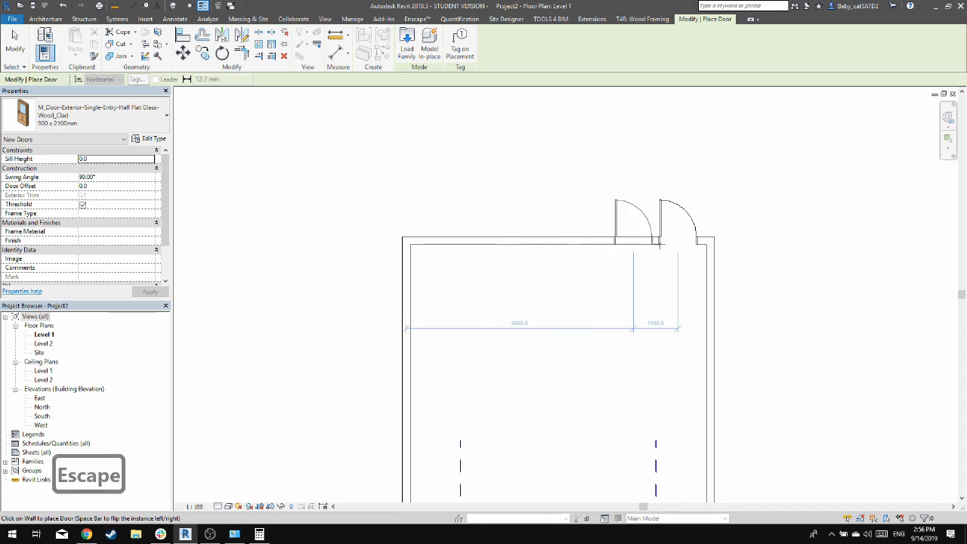
key("Escape")
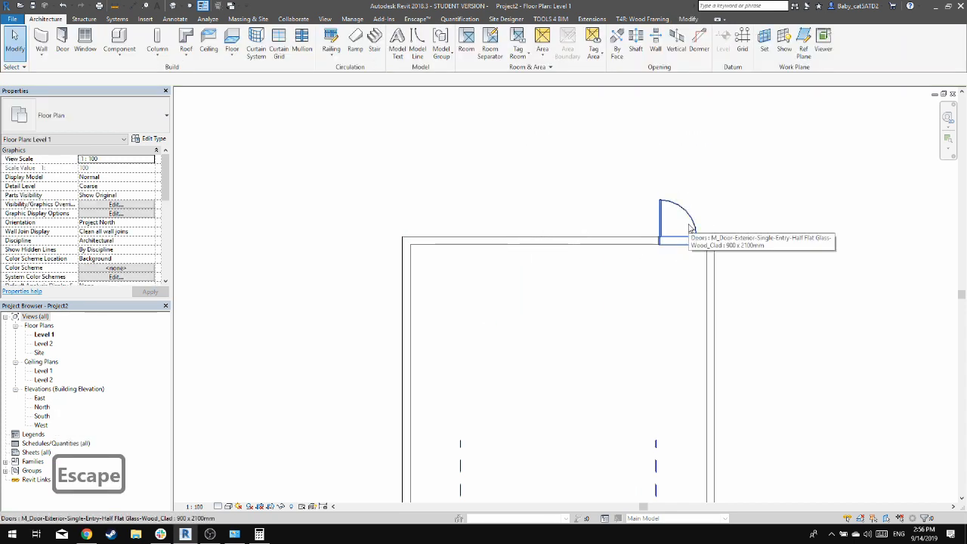
Flip the facing of the north wall's entry door so it swings into the room
left_click(688, 226)
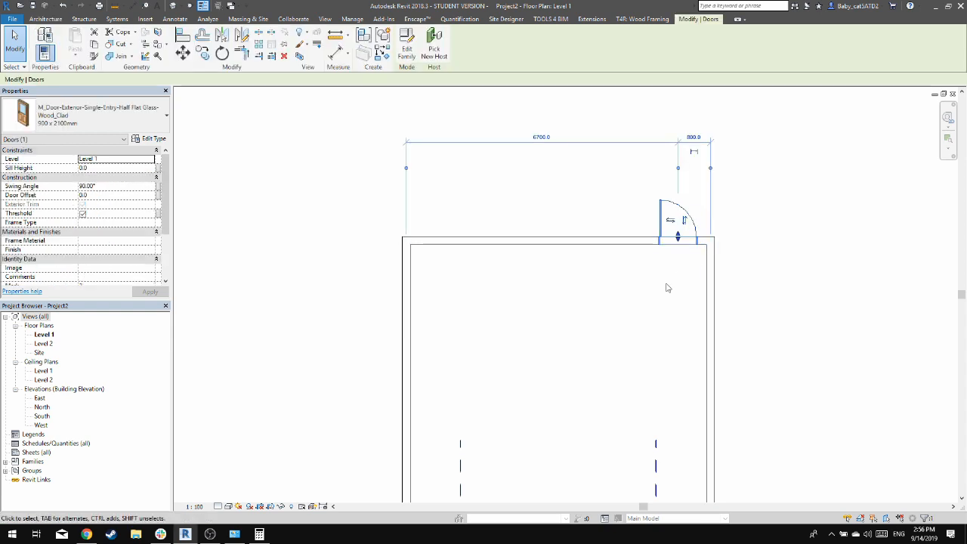
left_click(687, 223)
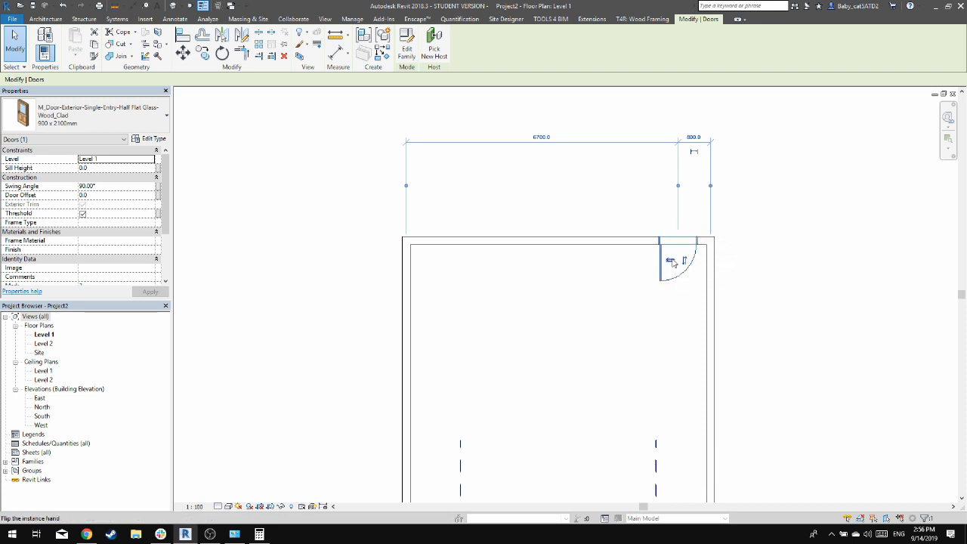
Flip the hand of the north wall's entry door so it hinges on the side nearest the east wall
left_click(671, 261)
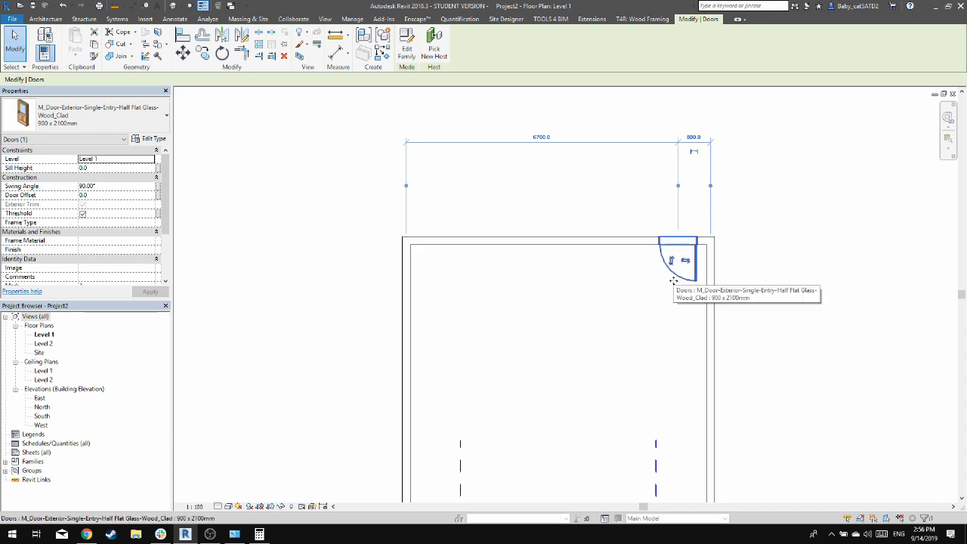
left_click(744, 243)
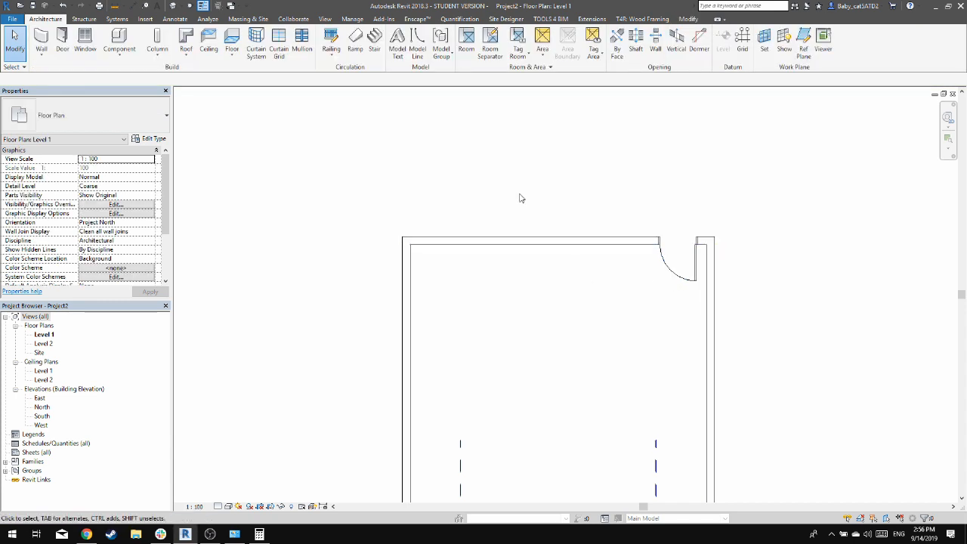
middle_click_drag(588, 370, 586, 297)
left_click(648, 384)
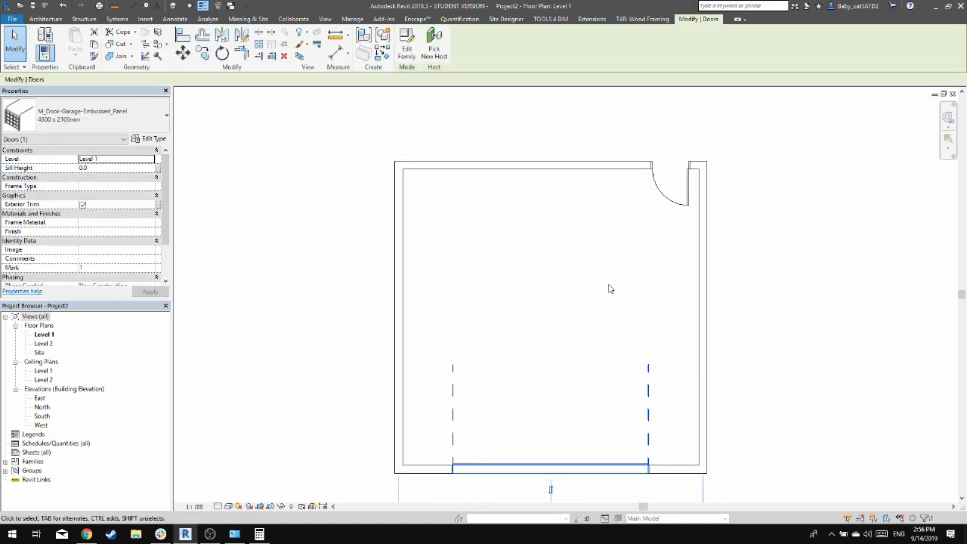
left_click(611, 291)
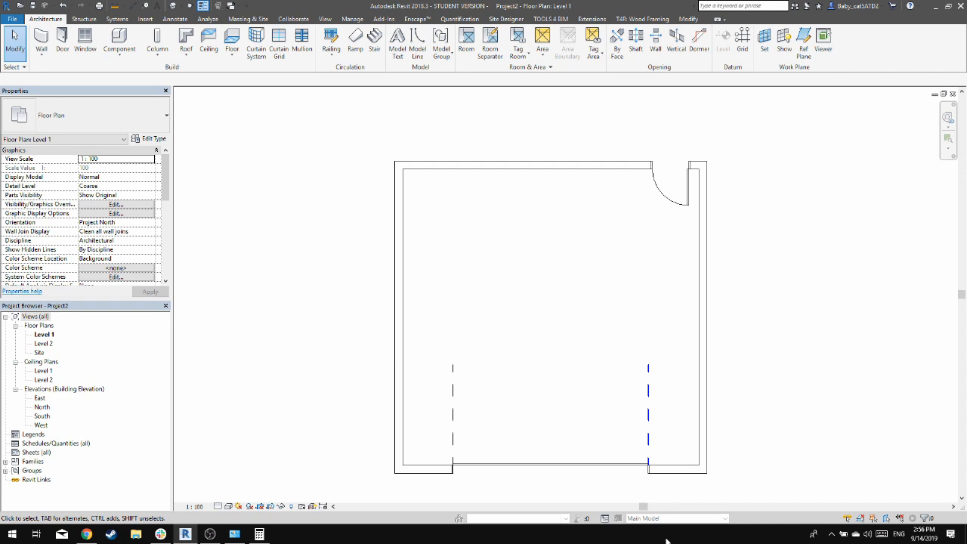
left_click(680, 185)
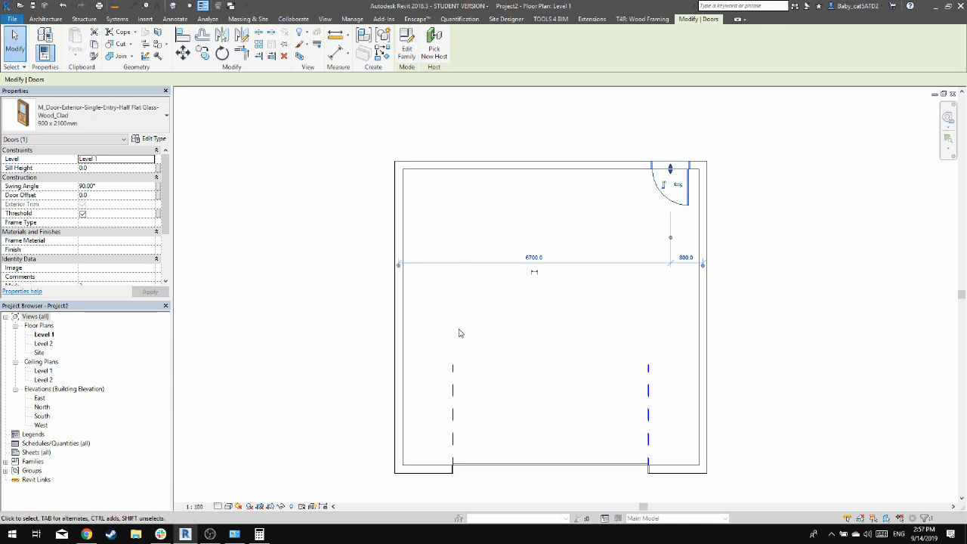
left_click(703, 124)
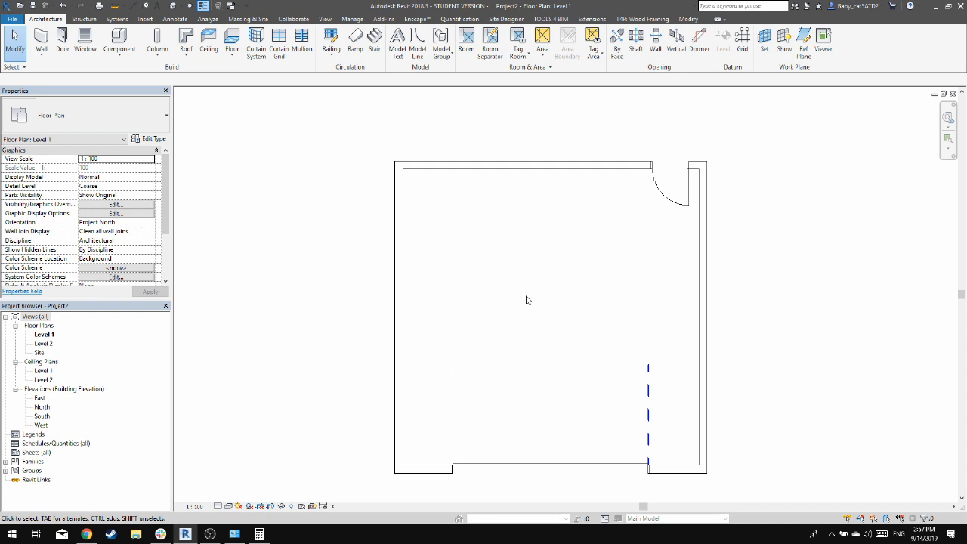
Examine the category folders of the US Metric family library from the component loader
key("f")
key("Escape")
key("c")
key("m")
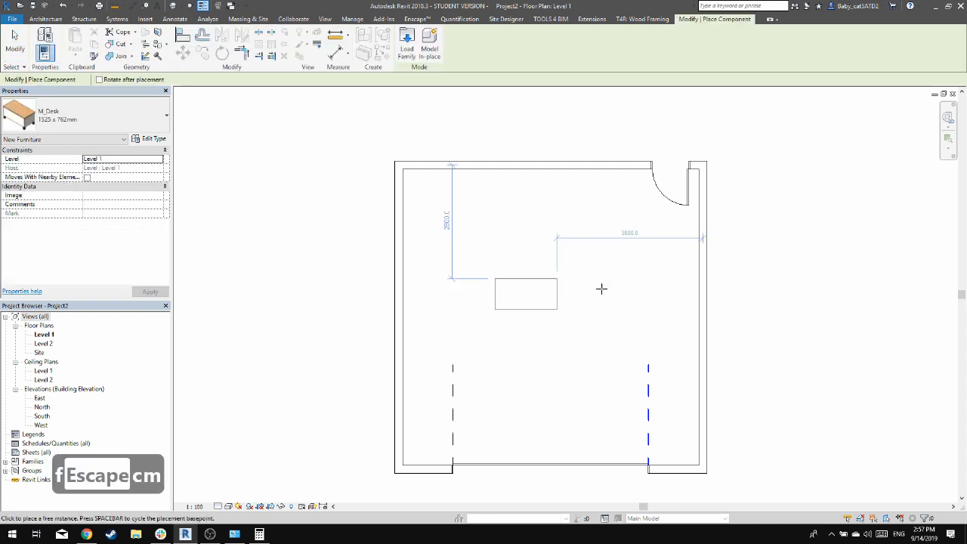
left_click(408, 39)
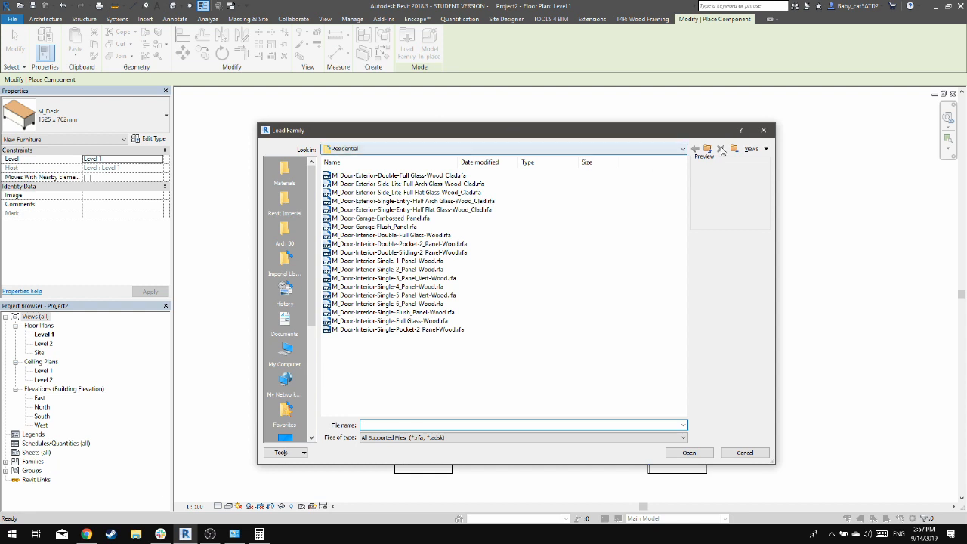
left_click(708, 148)
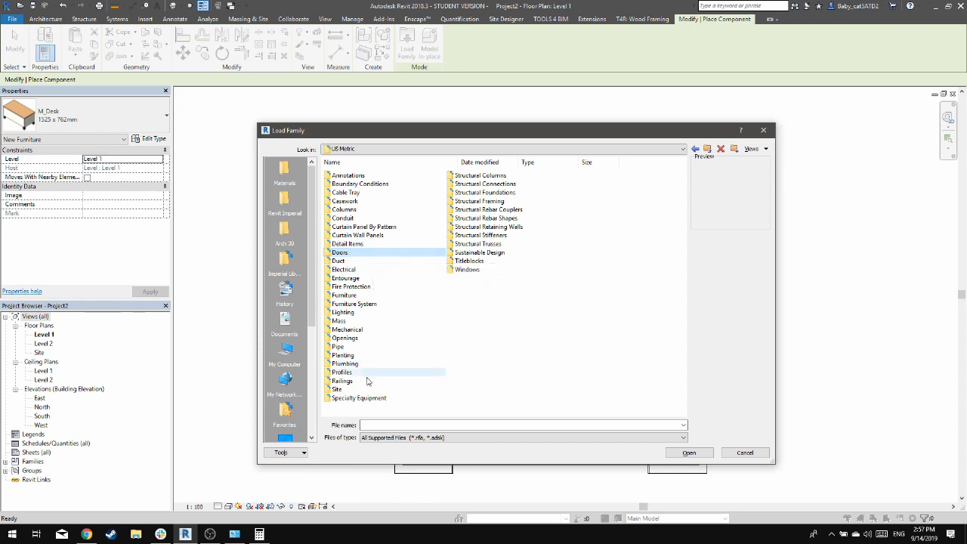
left_click(489, 270)
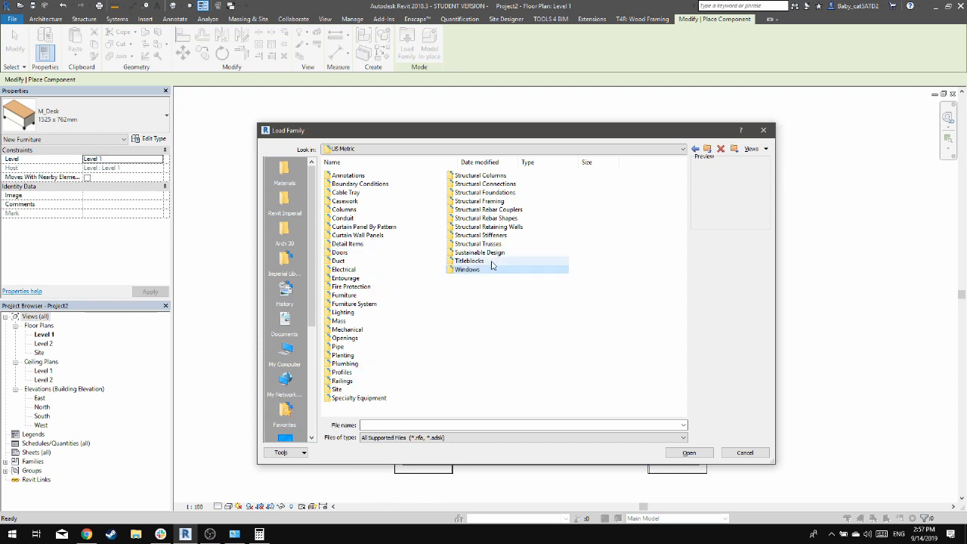
left_click(491, 262)
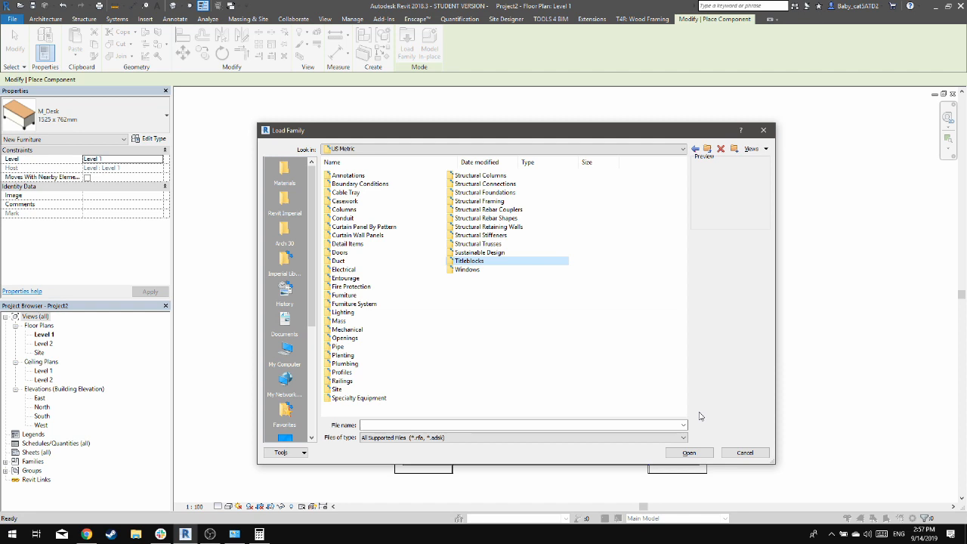
left_click(762, 454)
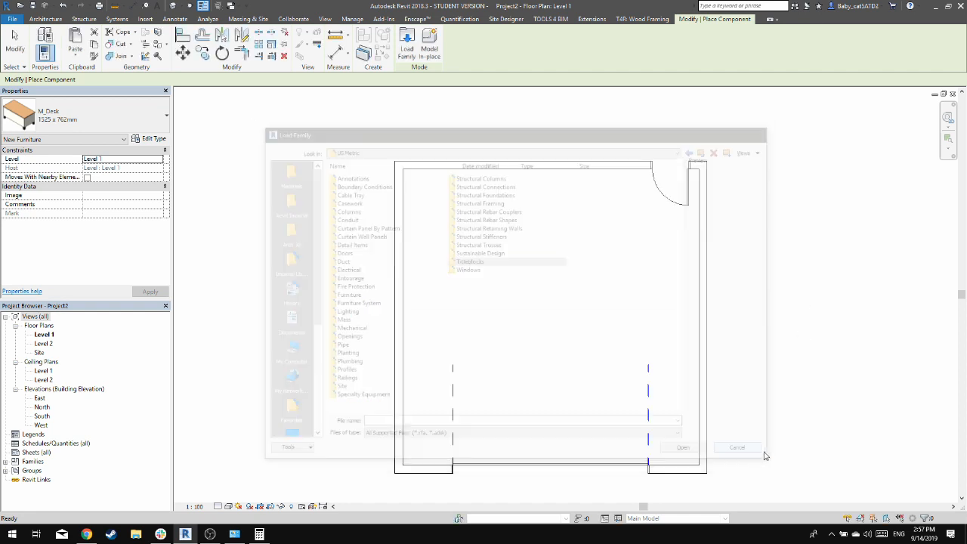
key("Escape")
key("Escape")
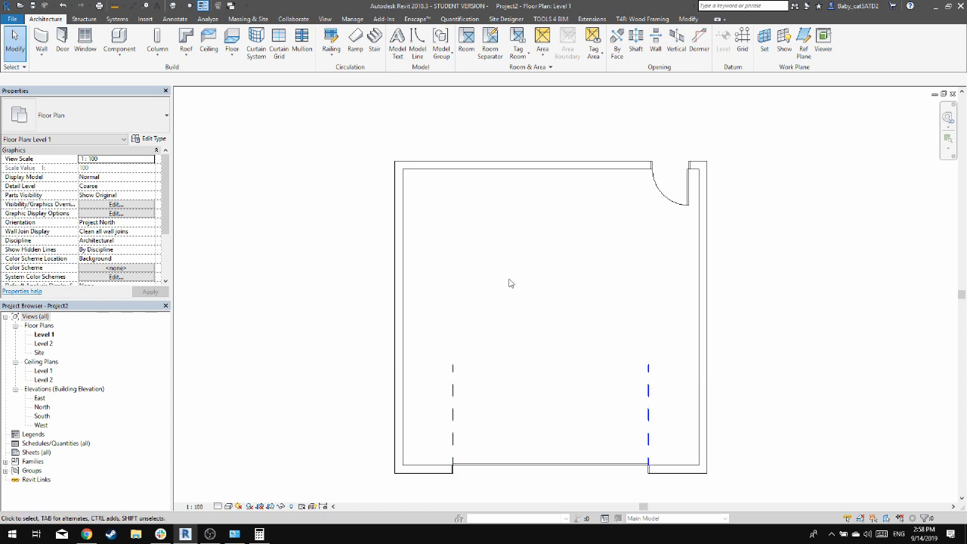
Start a Generic Floor - 400mm floor on Level 1 and pick all four garage walls as its boundary
scroll(529, 272, "down", 1)
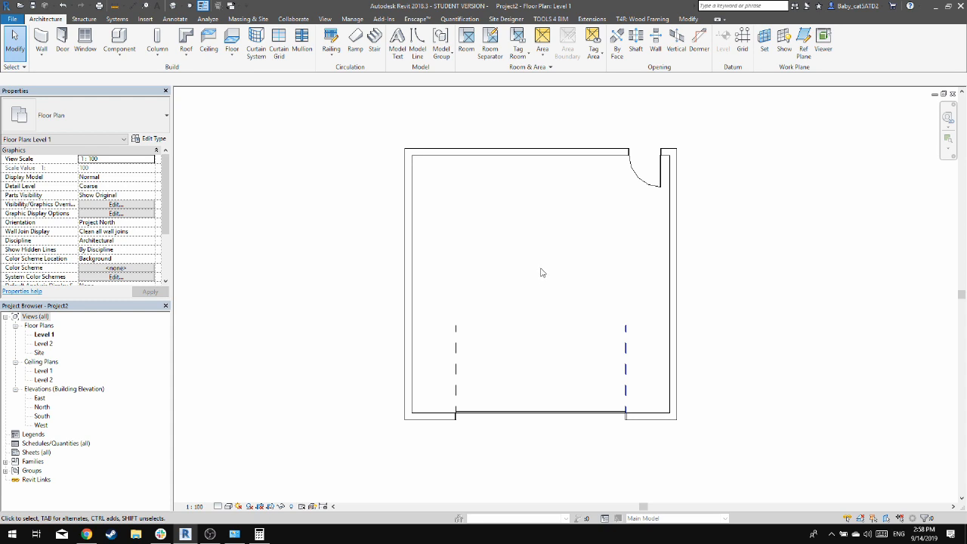
left_click(234, 39)
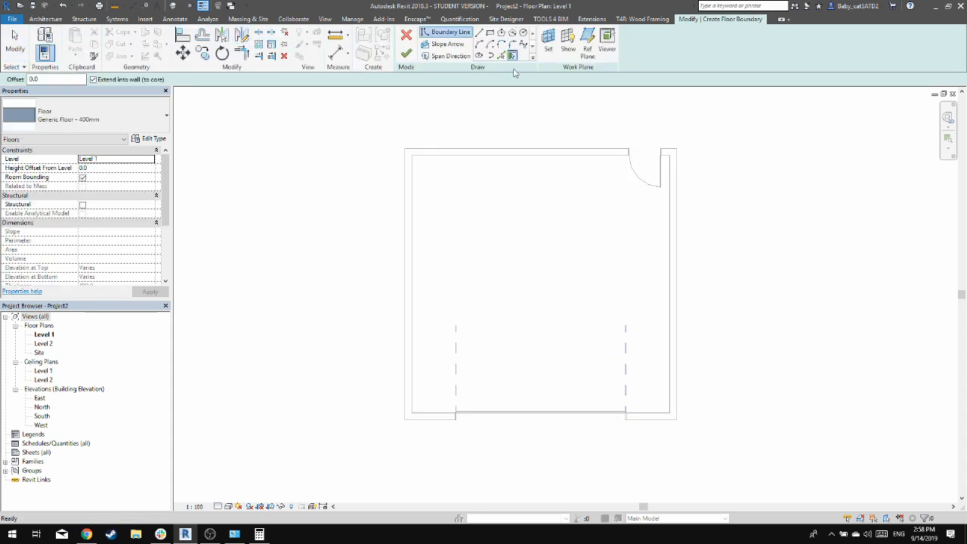
left_click(126, 110)
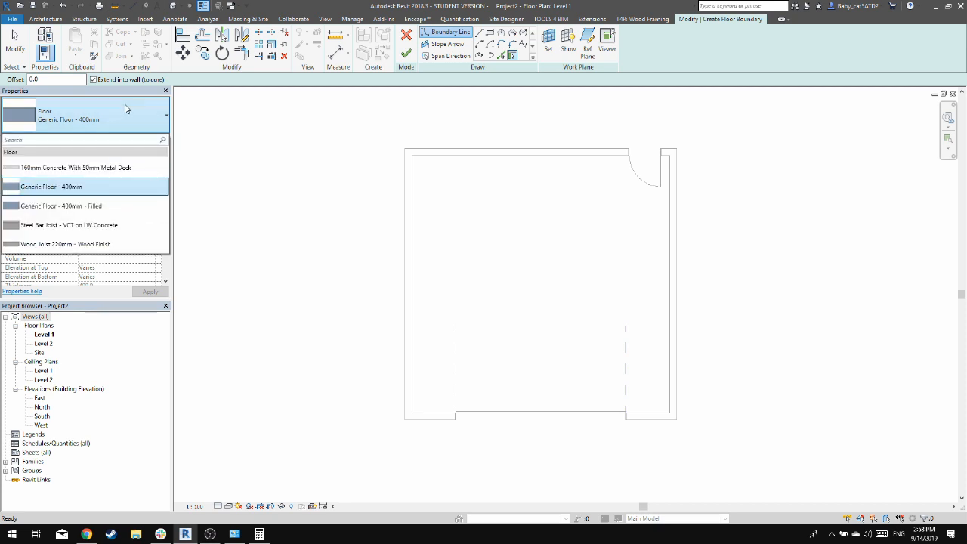
left_click(126, 110)
left_click(126, 110)
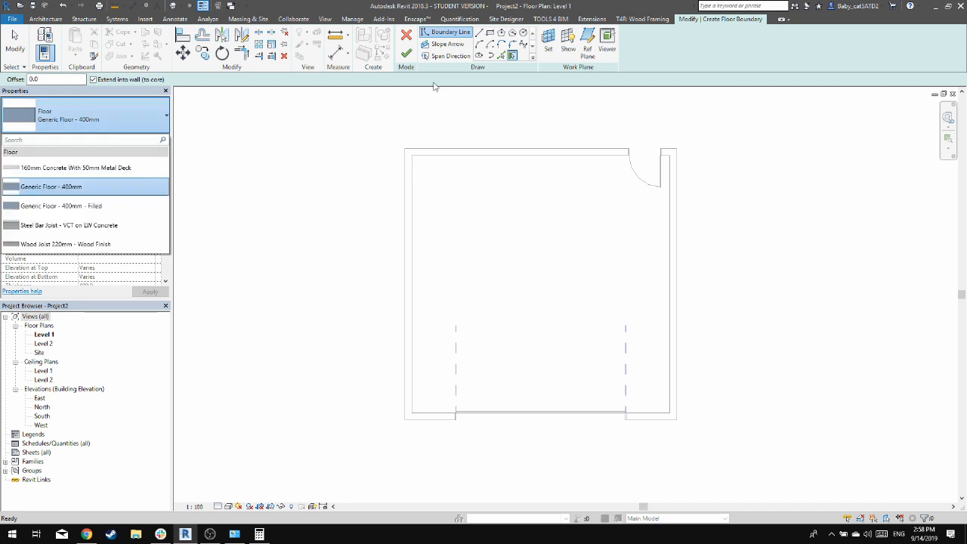
left_click(692, 61)
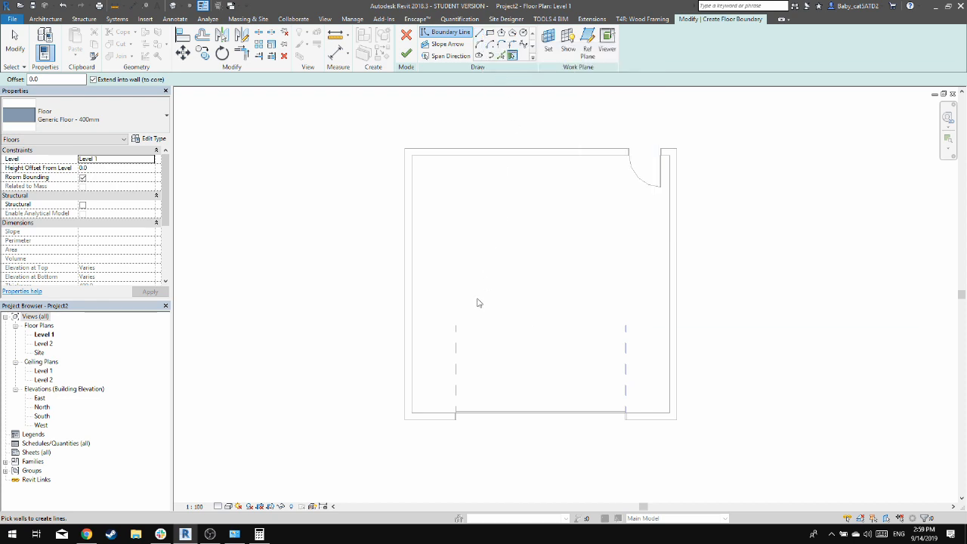
left_click(411, 209)
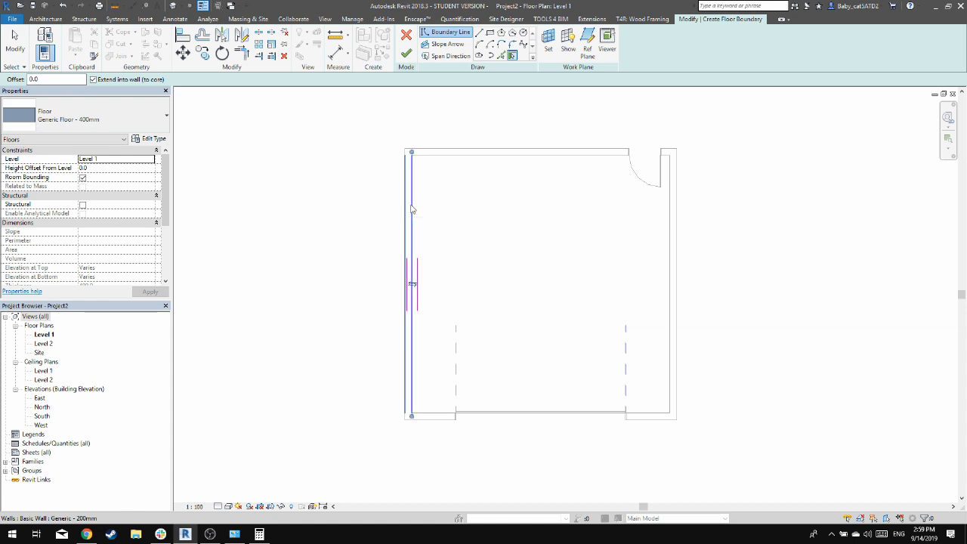
left_click(445, 158)
left_click(667, 217)
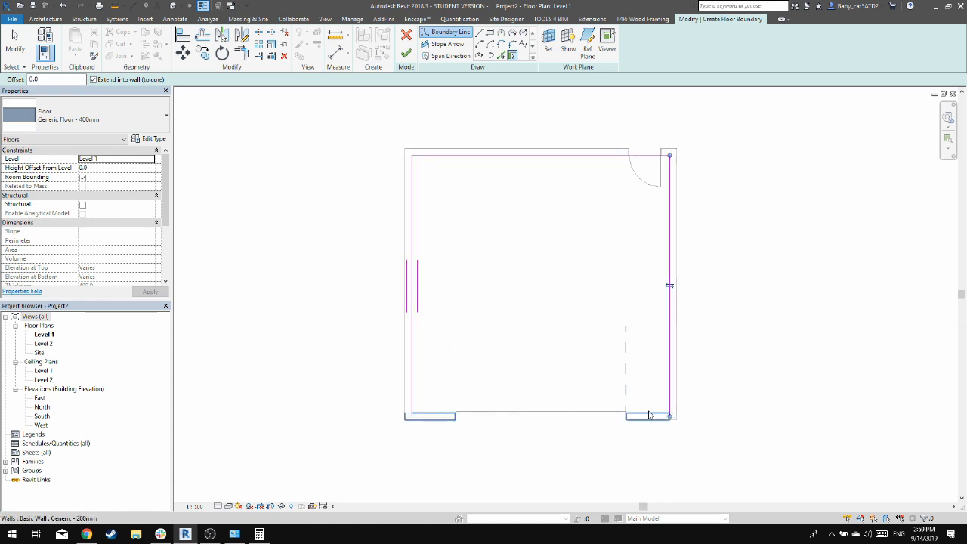
left_click(649, 413)
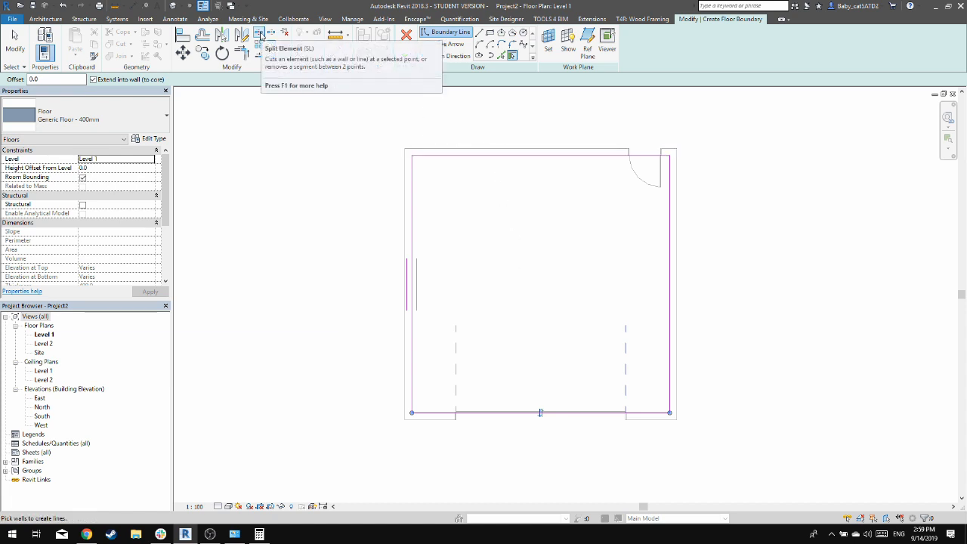
Split the floor boundary line along the south wall near the middle of the garage door
key("s")
key("l")
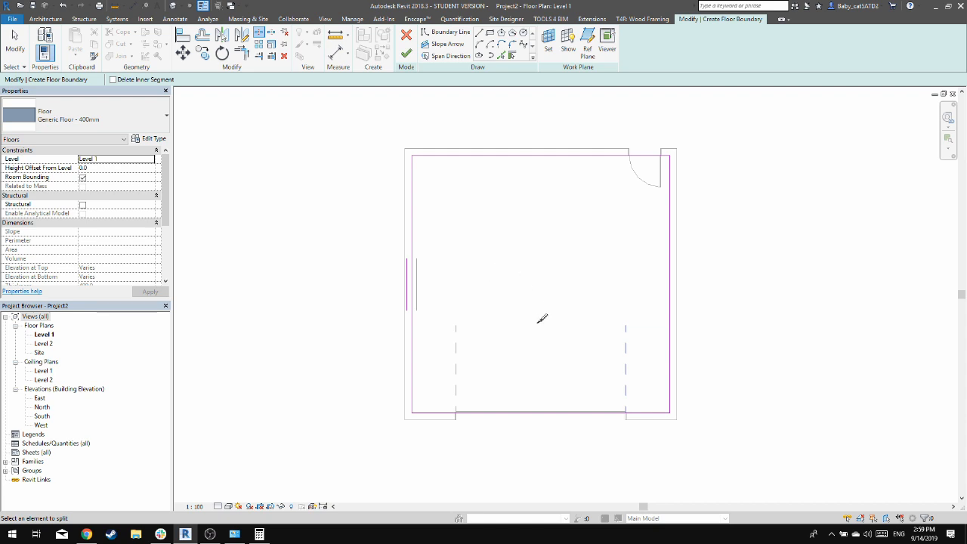
left_click(542, 412)
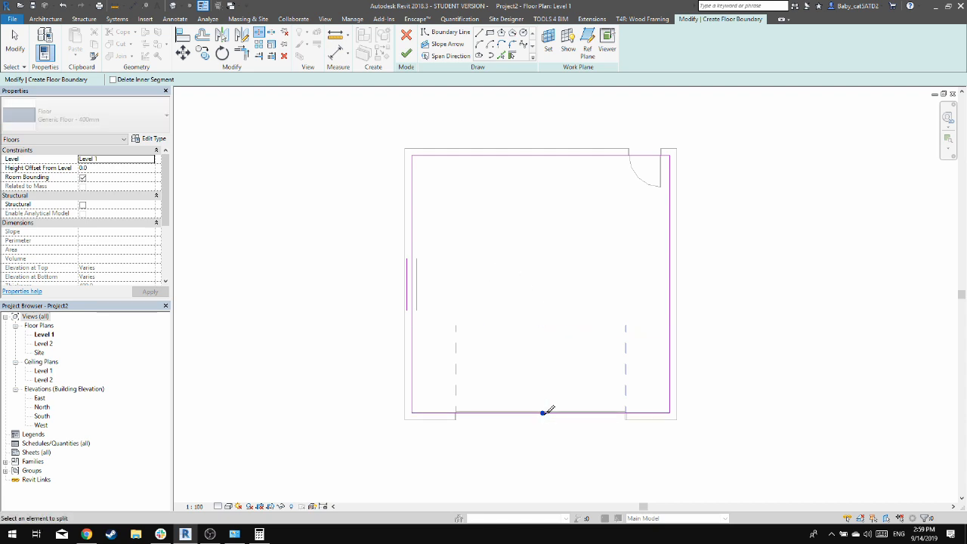
key("Escape")
key("Escape")
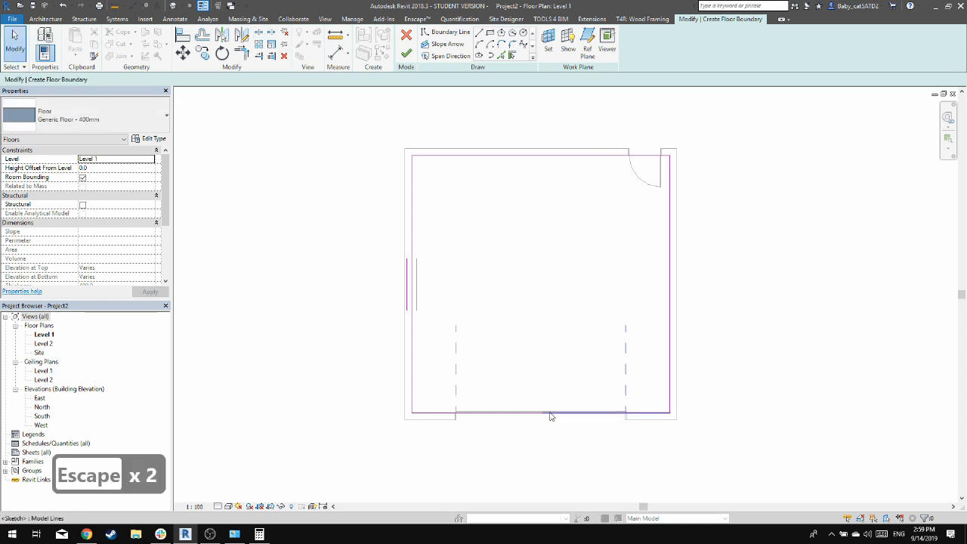
Shorten both halves of the south boundary line to the garage door's jambs, leaving each segment 1225 mm long
left_click(548, 413)
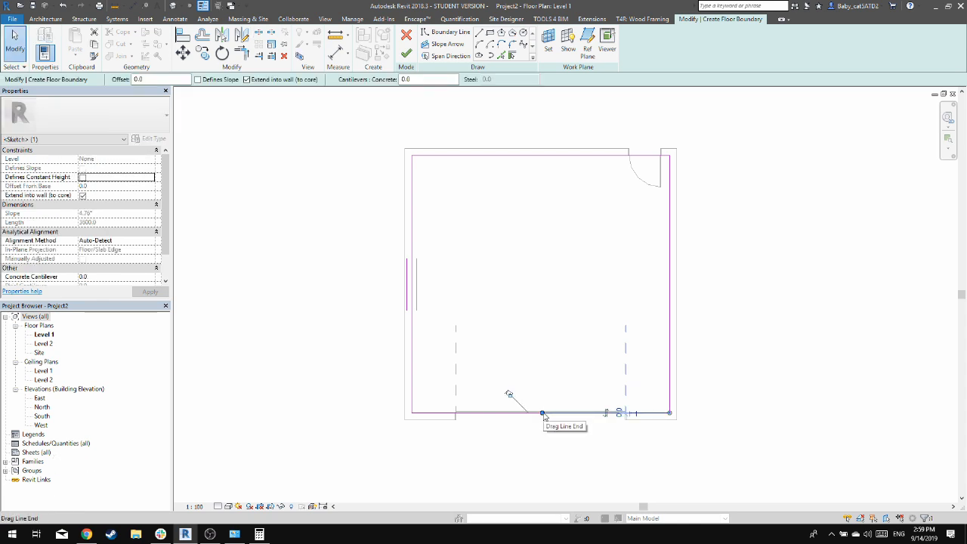
left_click_drag(542, 413, 630, 413)
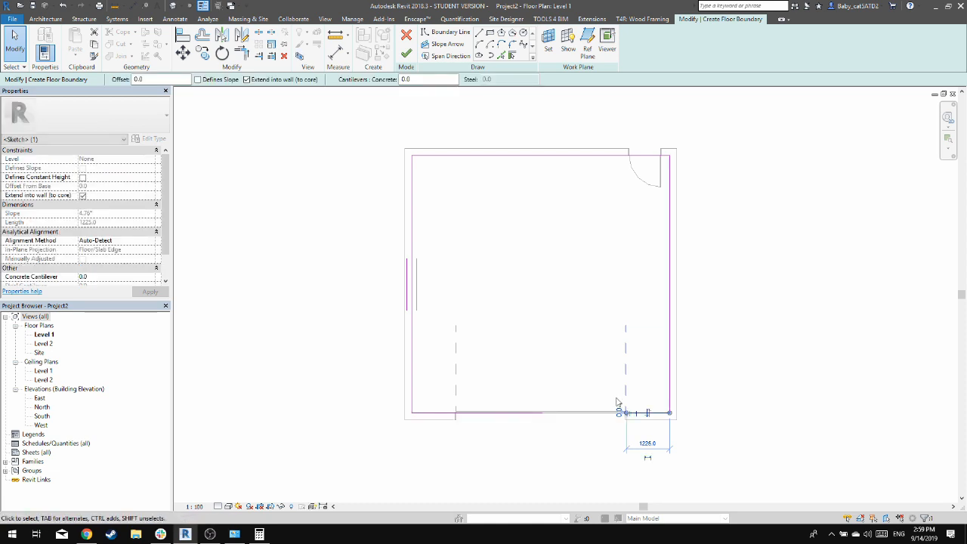
left_click(508, 414)
left_click_drag(542, 414, 456, 413)
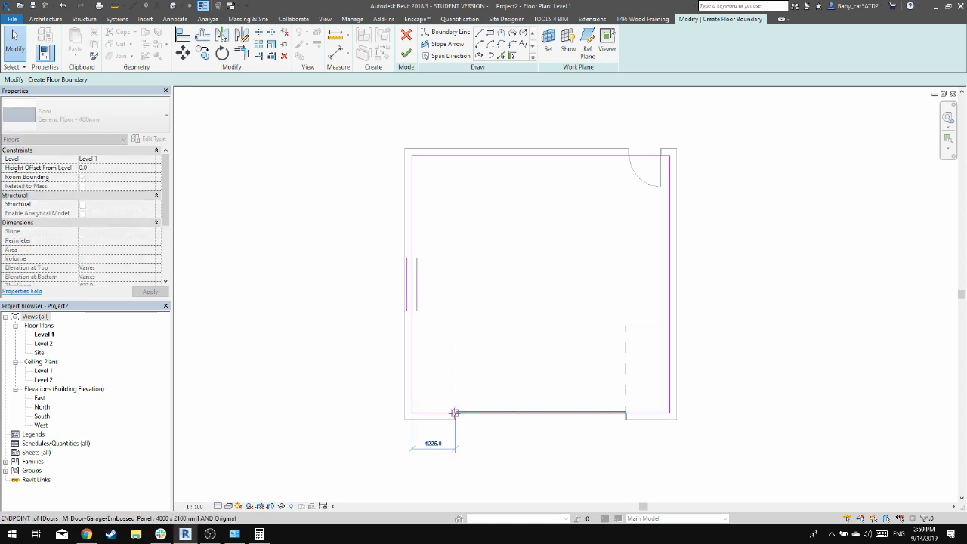
left_click(488, 393)
scroll(658, 434, "up", 1)
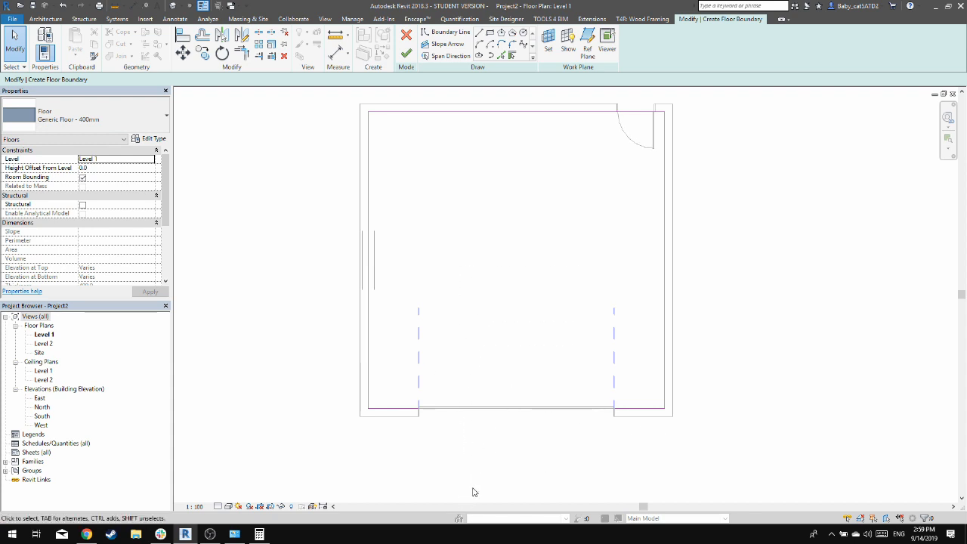
Draw boundary lines through the garage door opening and around an outside apron about 1700 mm deep, spanning the room's inner width
left_click(479, 33)
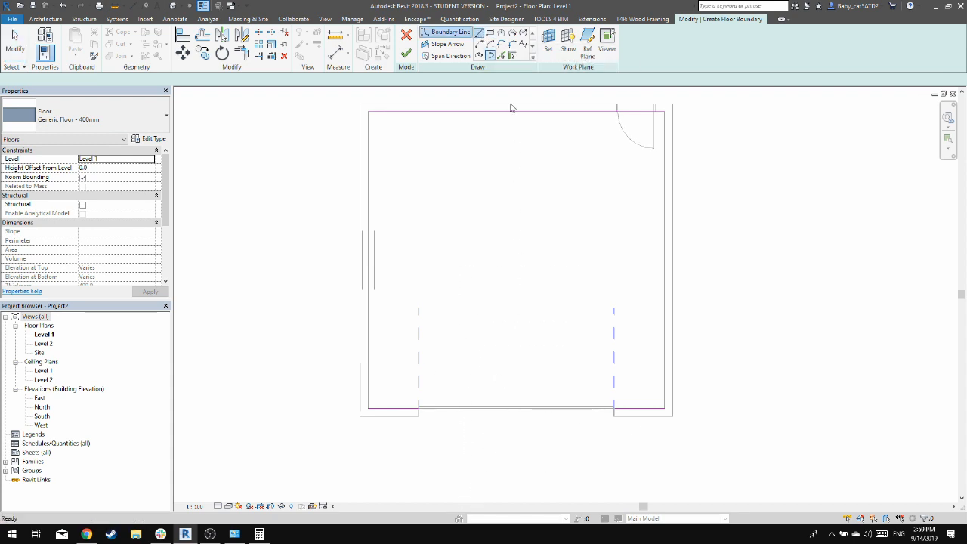
left_click(614, 412)
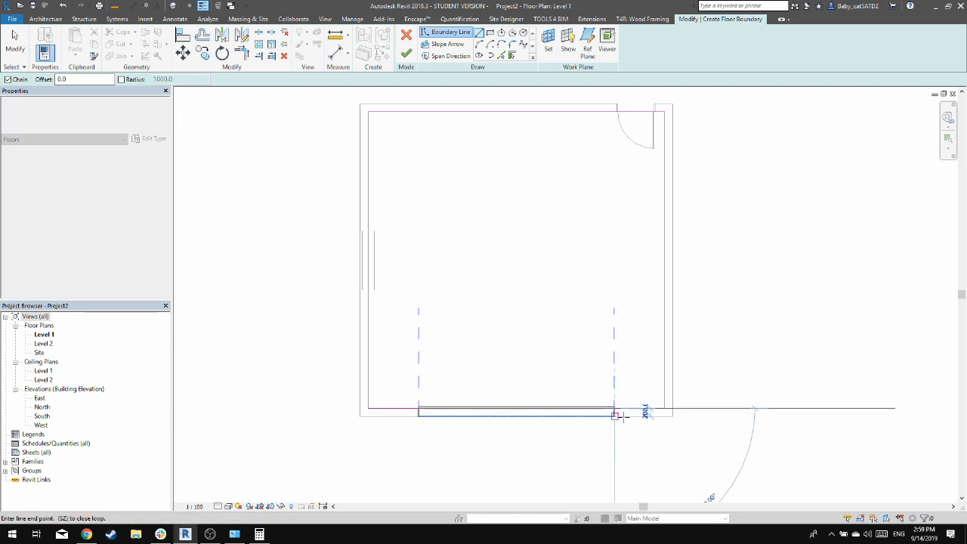
left_click(662, 416)
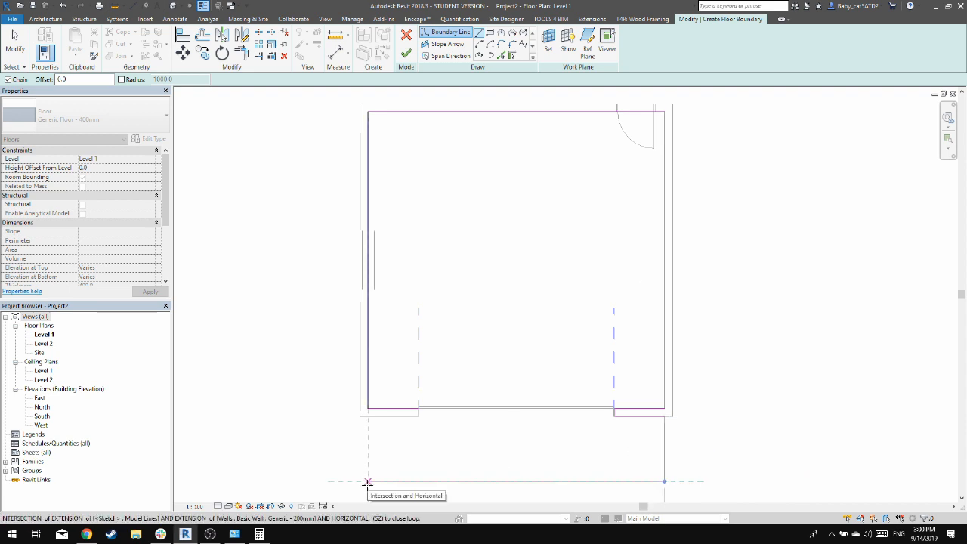
left_click(367, 481)
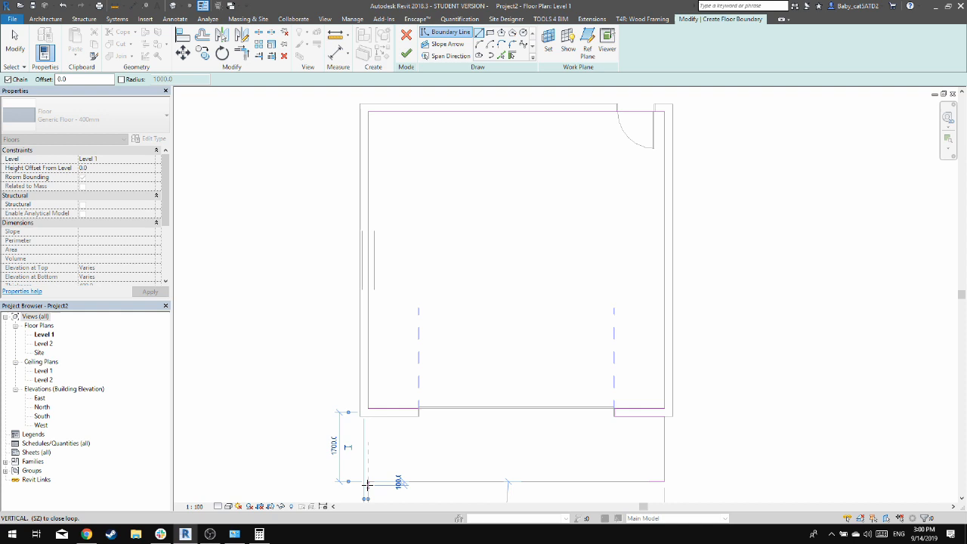
left_click(367, 416)
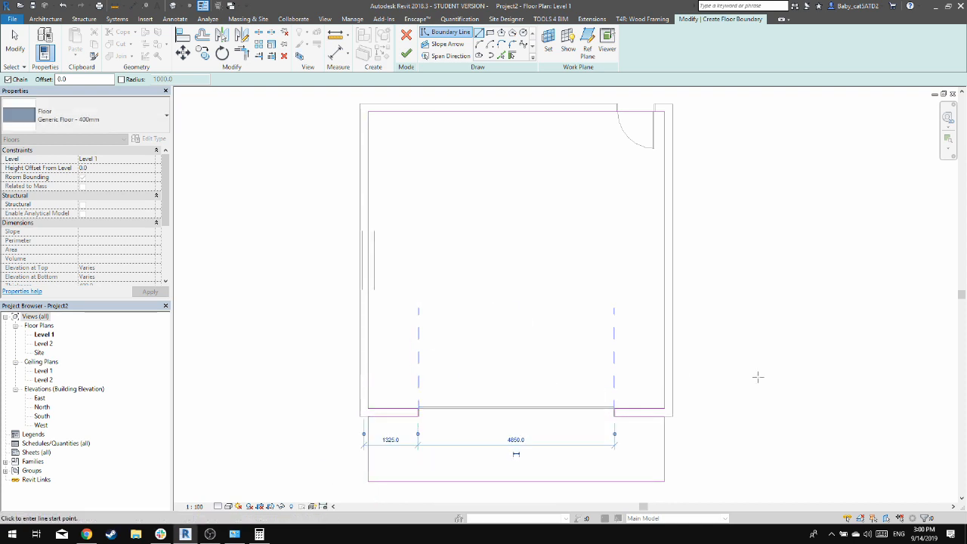
key("Escape")
key("Escape")
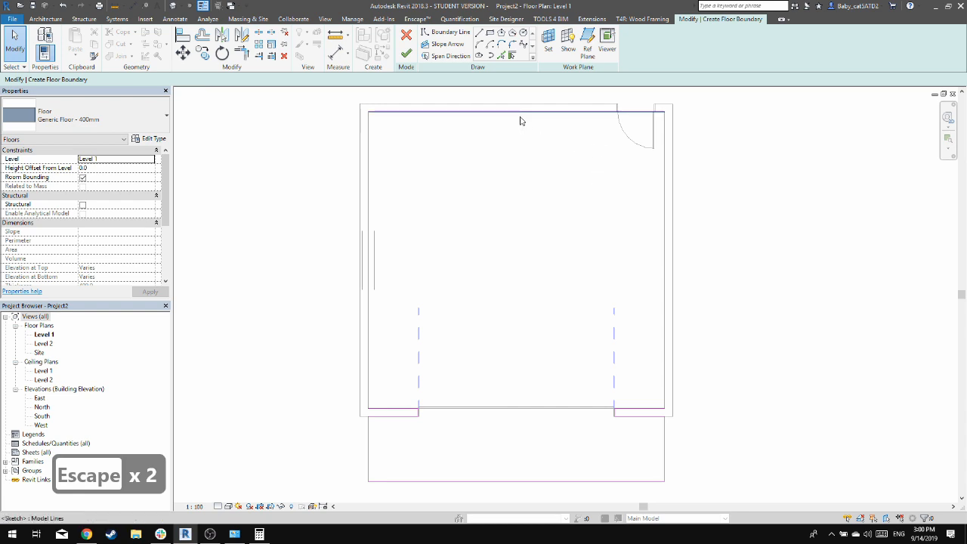
Cut the boundary line along the north wall out of the floor sketch
left_click_drag(524, 166, 429, 95)
key("ctrl+x")
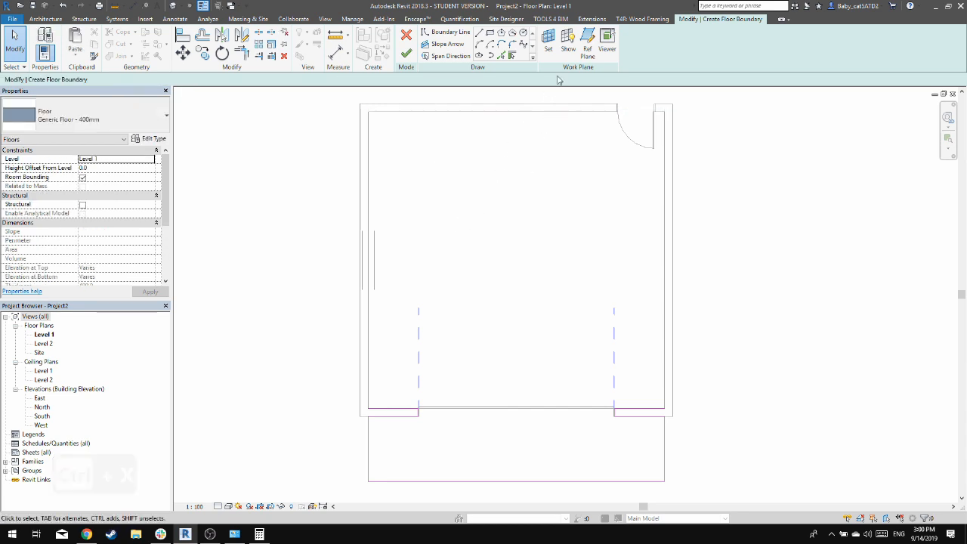
Close the floor boundary with a line along the north wall's inner face, and finish the floor sketch
left_click(405, 55)
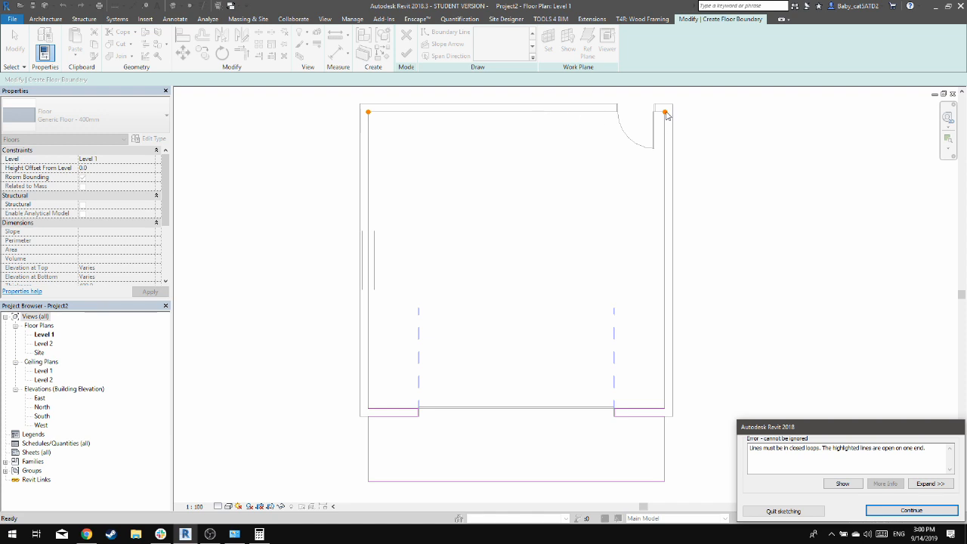
key("Escape")
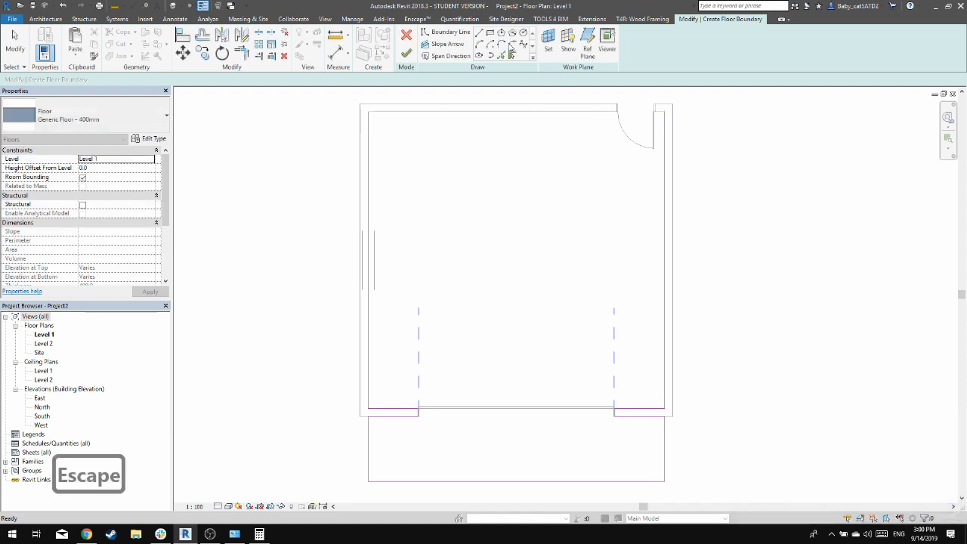
left_click(665, 111)
key("Escape")
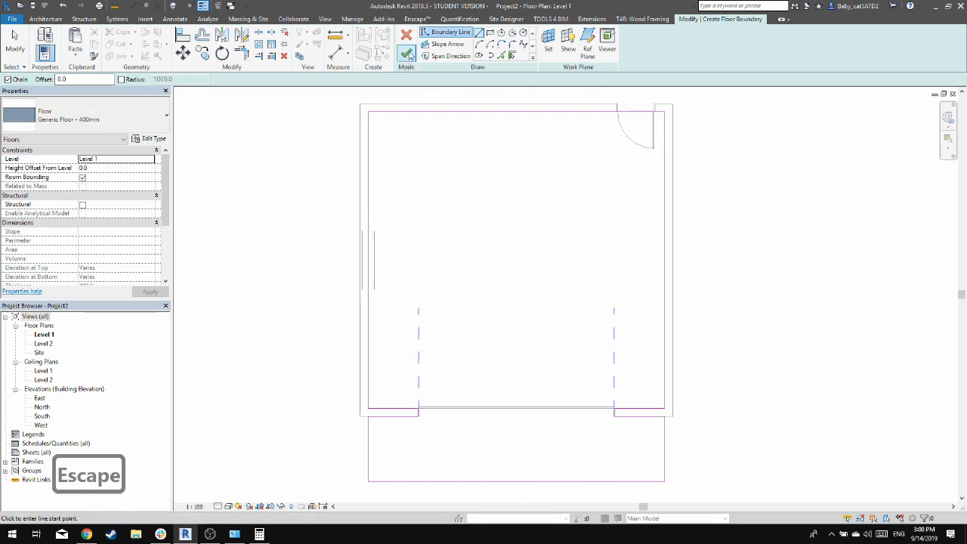
left_click(407, 56)
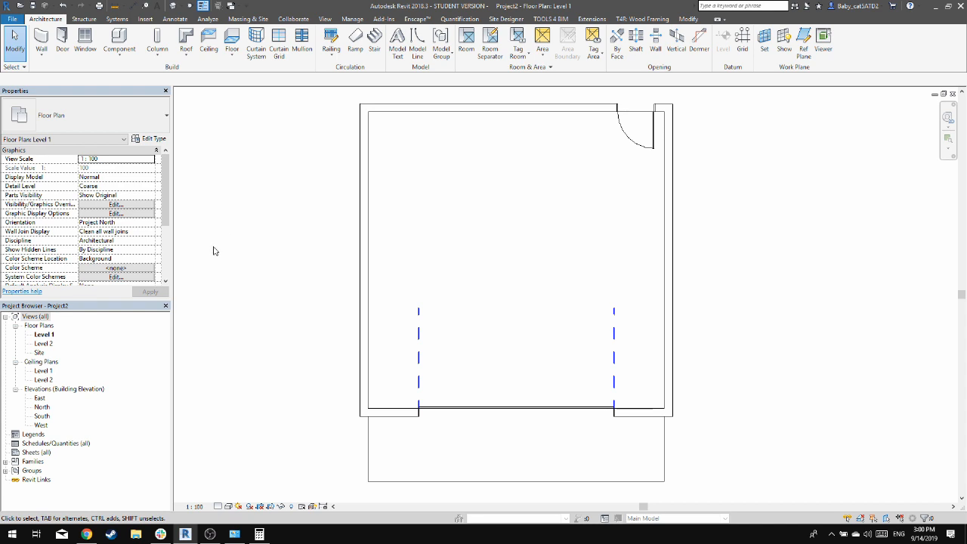
Open the default 3D view and inspect the floor slab and apron around the garage
left_click(174, 6)
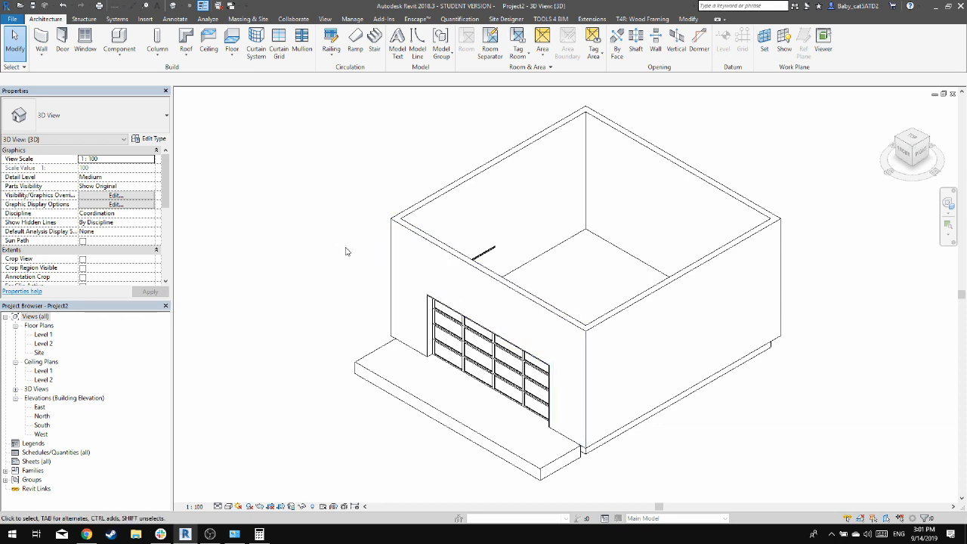
middle_click_drag(349, 252, 367, 193, "shift")
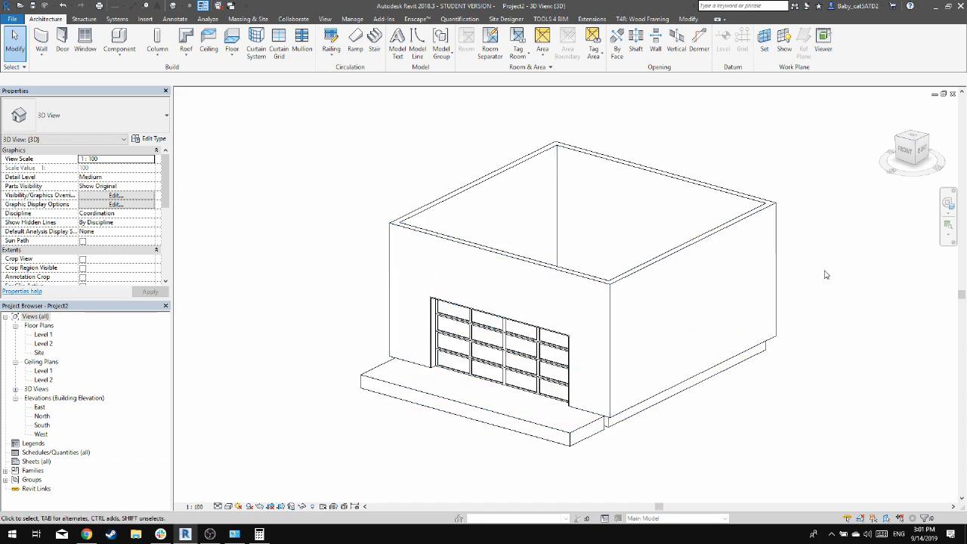
middle_click_drag(612, 206, 571, 237, "shift")
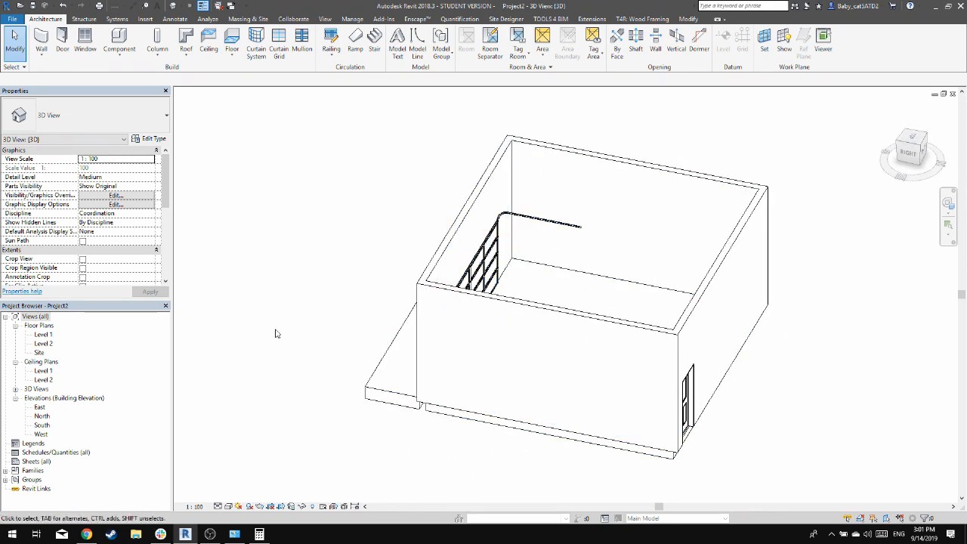
Open the South elevation and set the elevation of Level 2 to 2600 mm
left_click(39, 408)
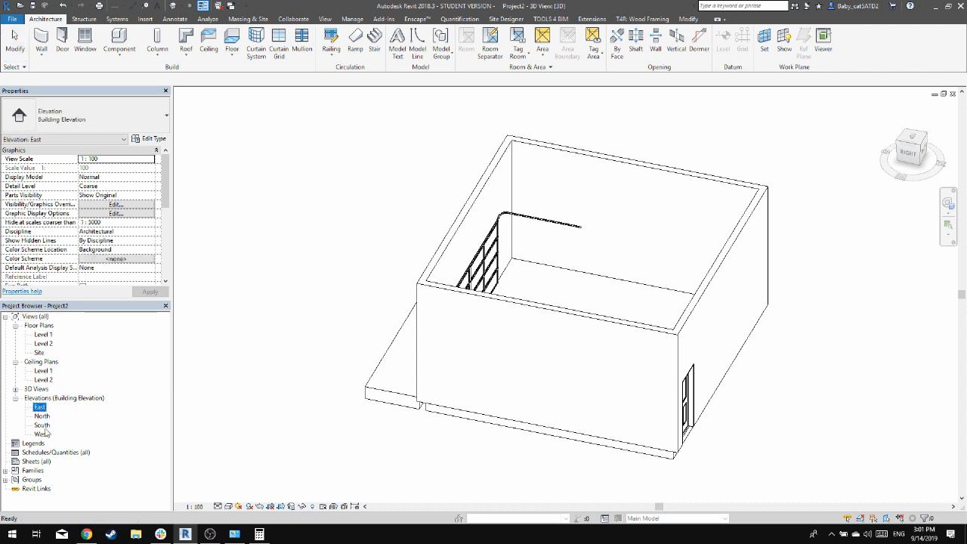
double_click(46, 425)
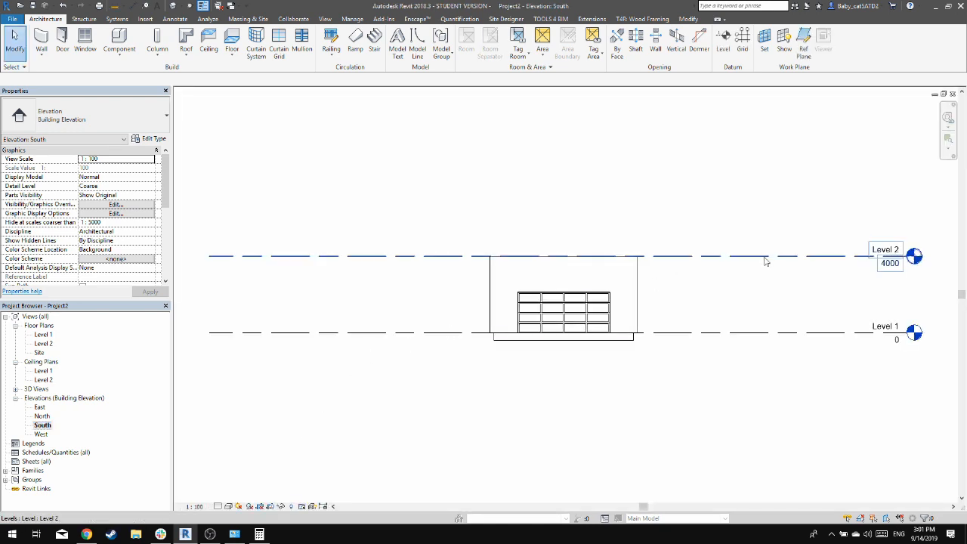
left_click(766, 259)
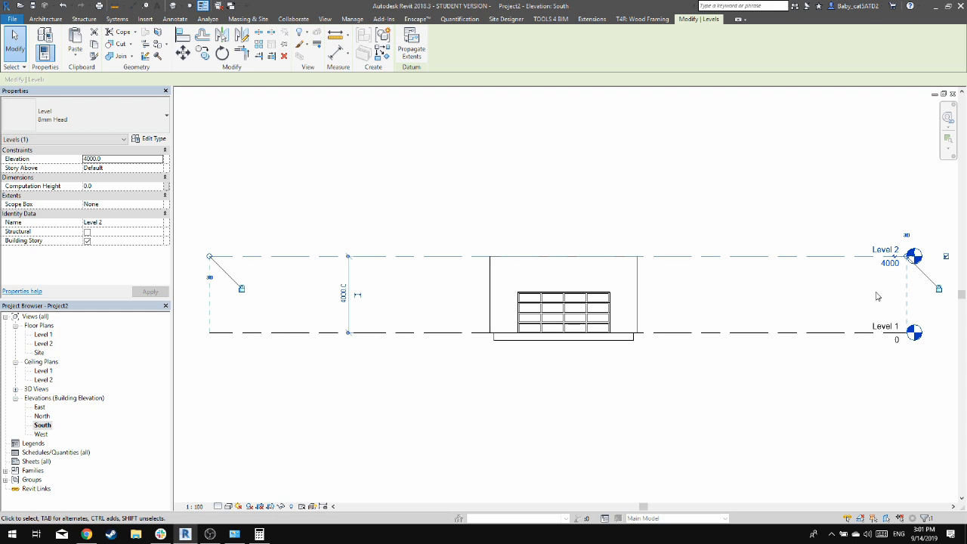
left_click(890, 263)
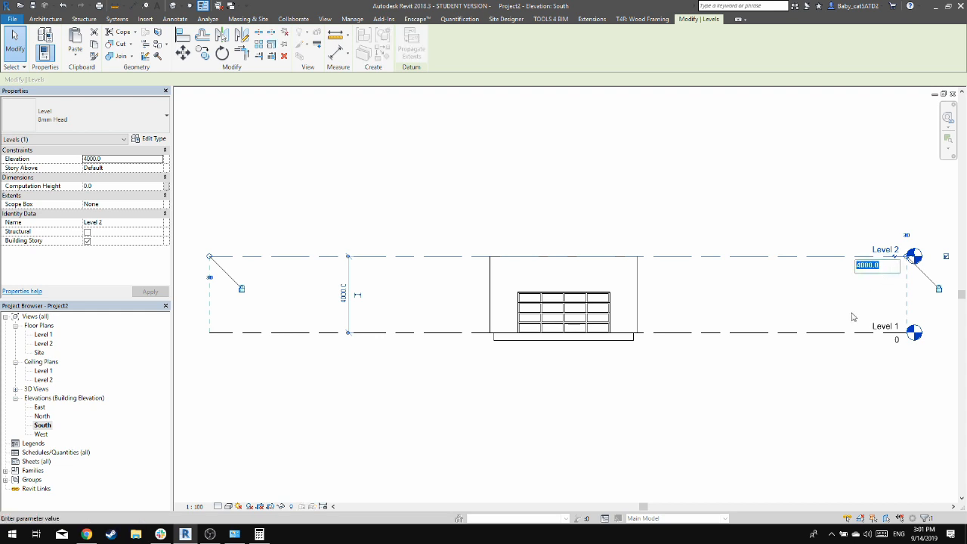
type("2600")
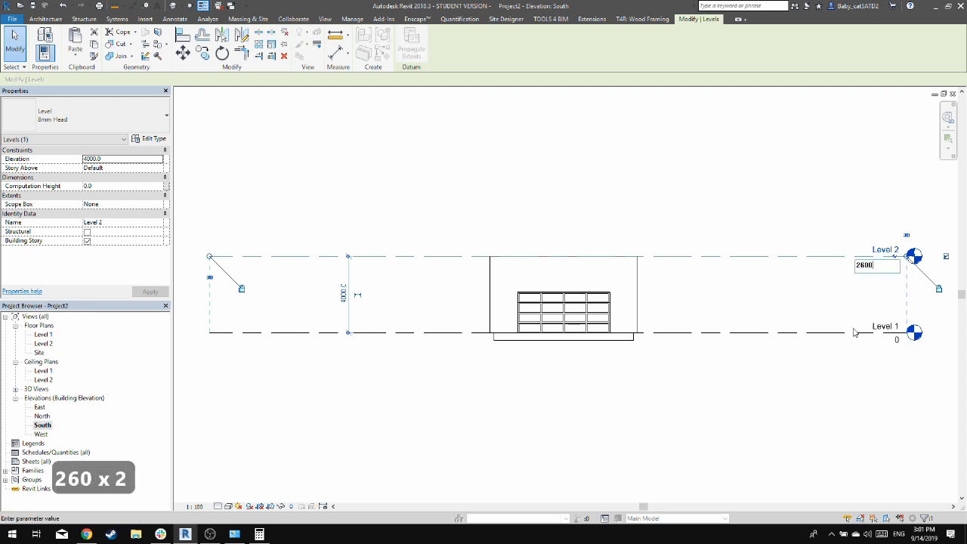
key("Return")
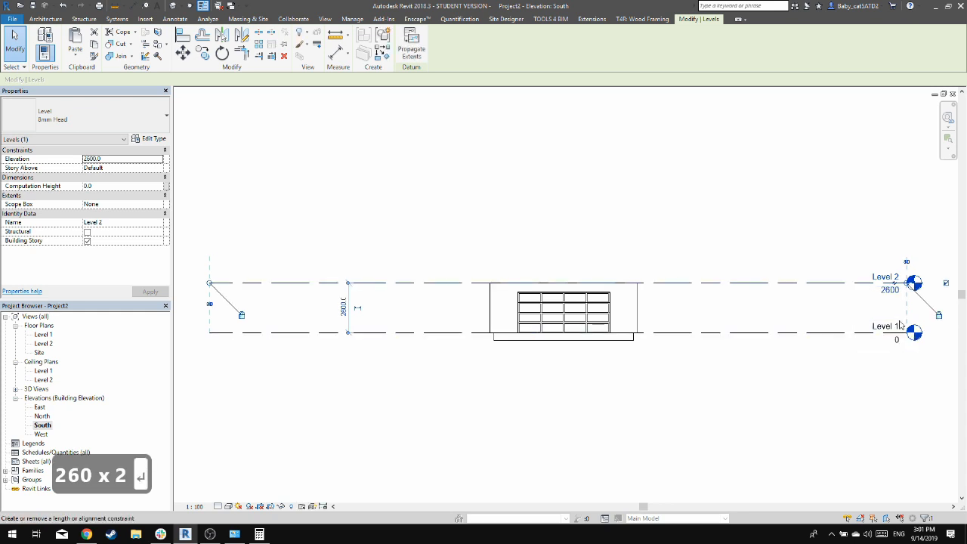
left_click(743, 215)
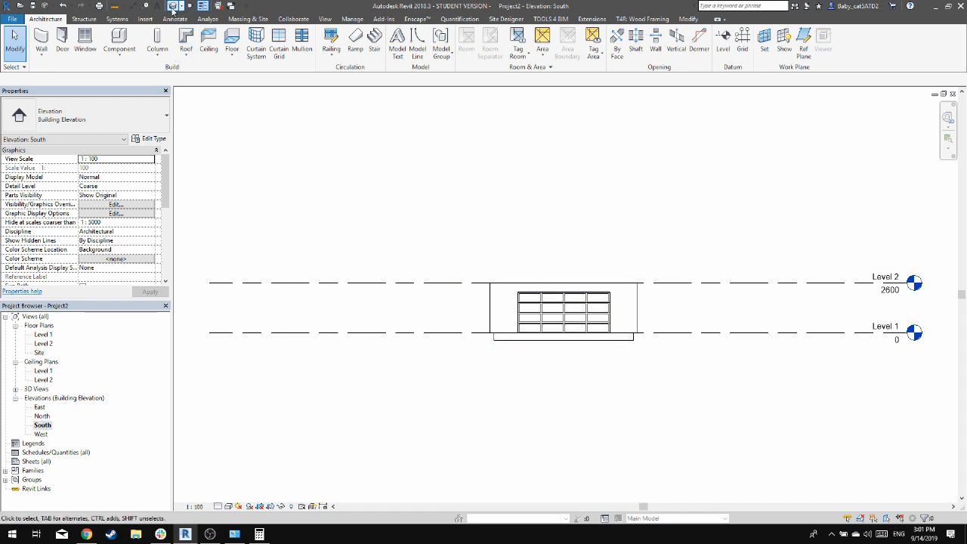
Select the east wall in the South elevation to check its top constraint against Level 2
left_click(848, 285)
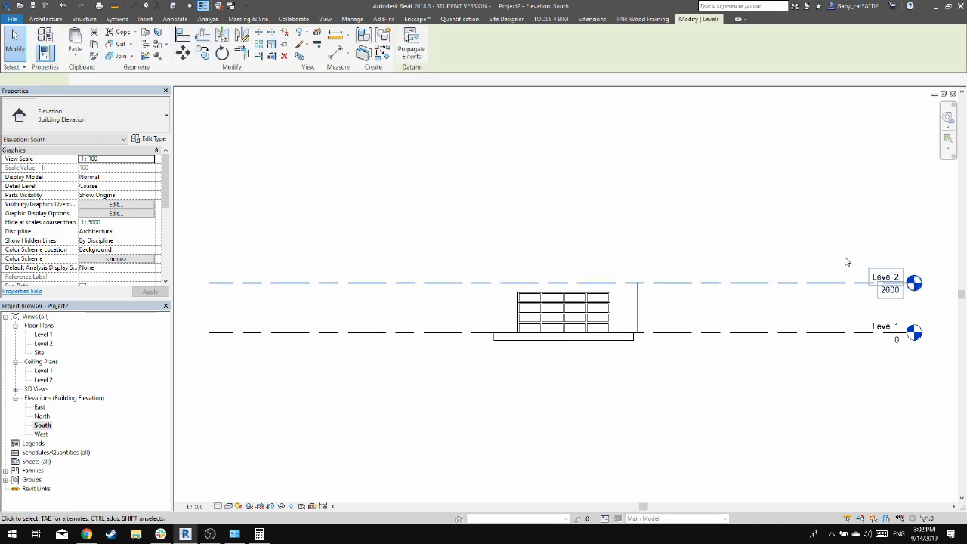
key("Escape")
left_click(632, 308)
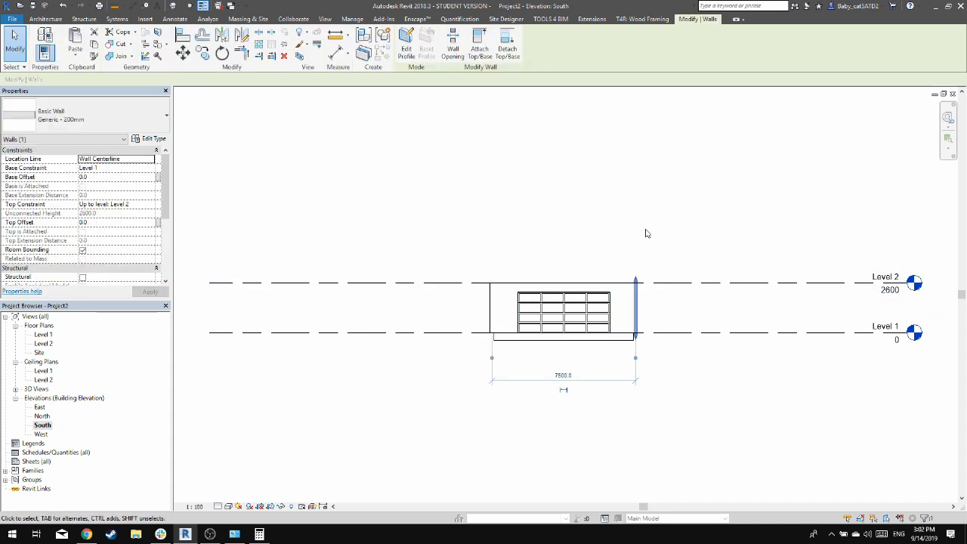
left_click(646, 234)
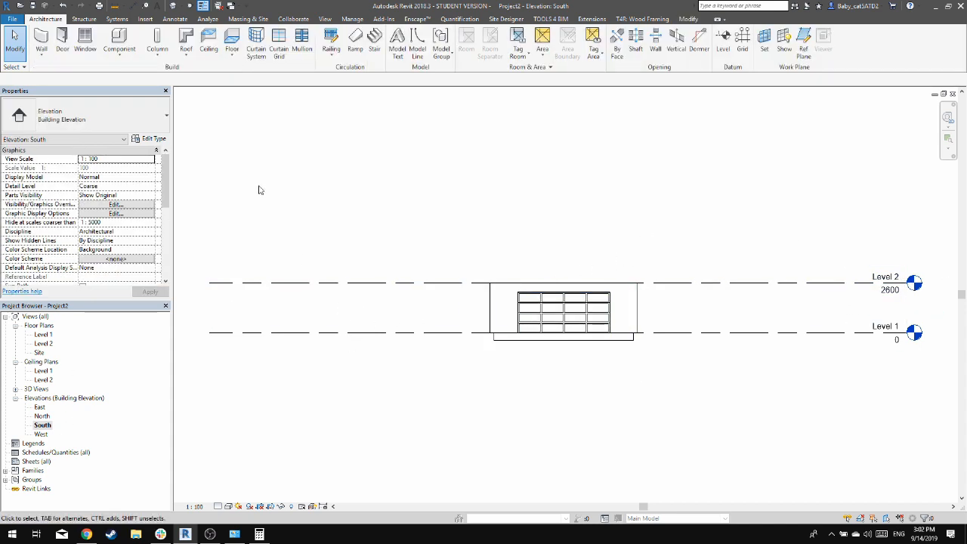
Examine the lowered garage walls from several sides in the 3D view
left_click(173, 5)
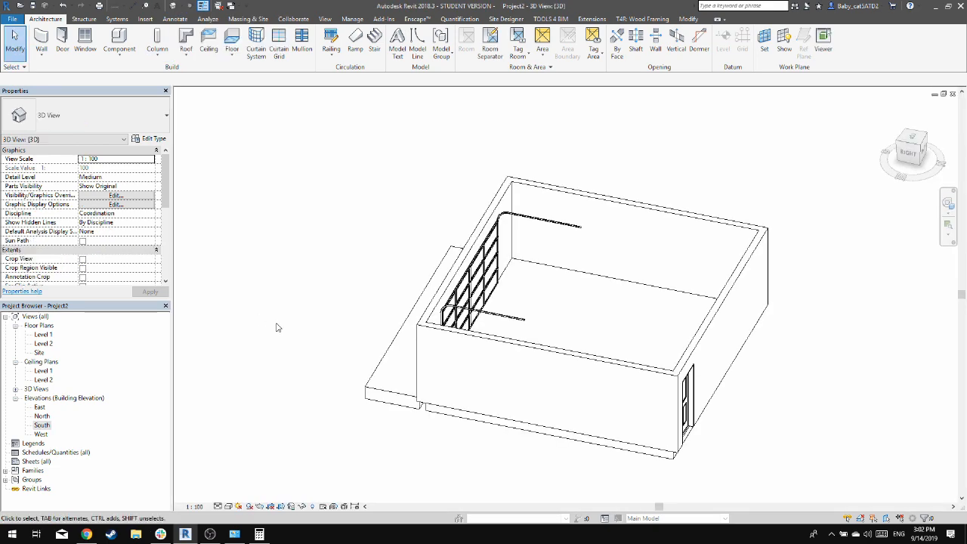
middle_click_drag(302, 326, 439, 370, "shift")
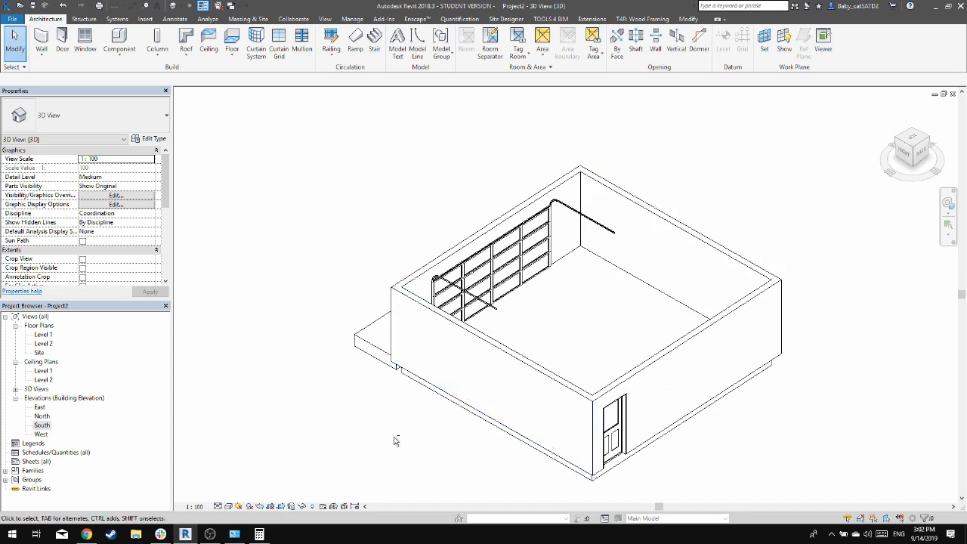
middle_click_drag(572, 469, 361, 215, "shift")
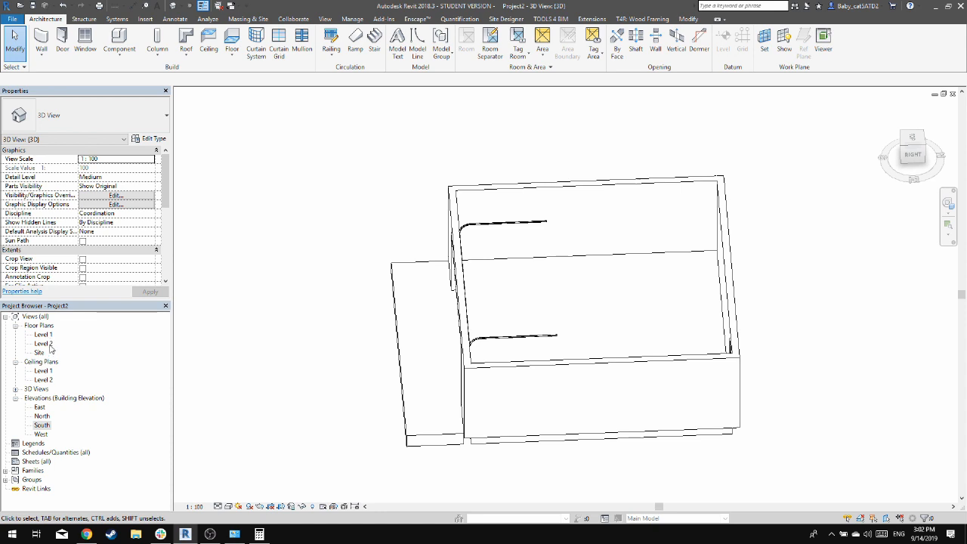
Start a Roof by Footprint on Level 2 with slope-defining boundary lines along the west and east walls, using a 600 mm overhang
double_click(45, 344)
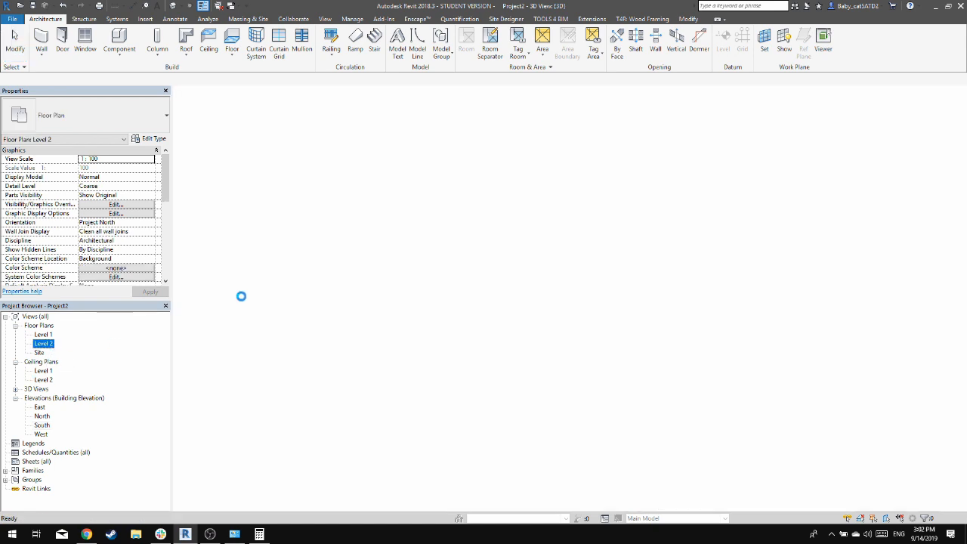
left_click(188, 35)
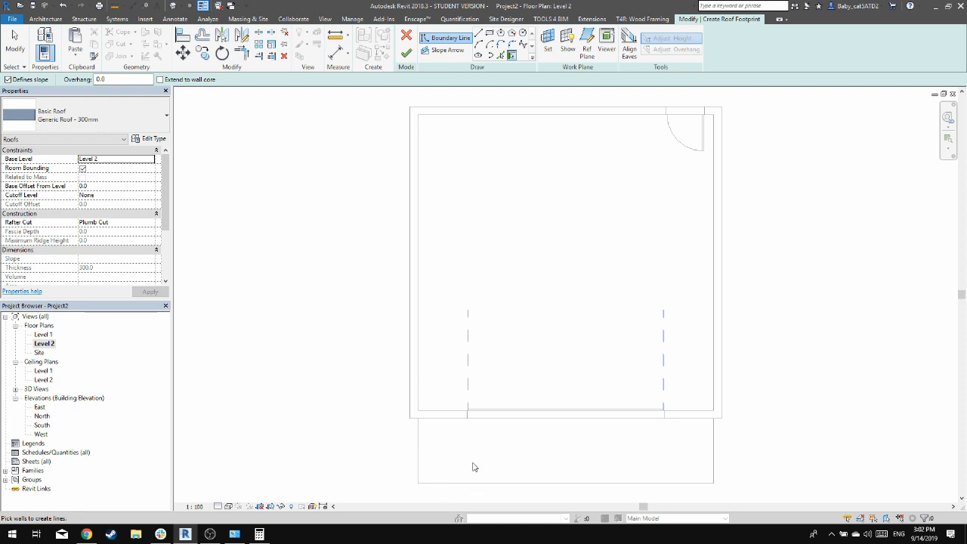
left_click(113, 79)
type("600")
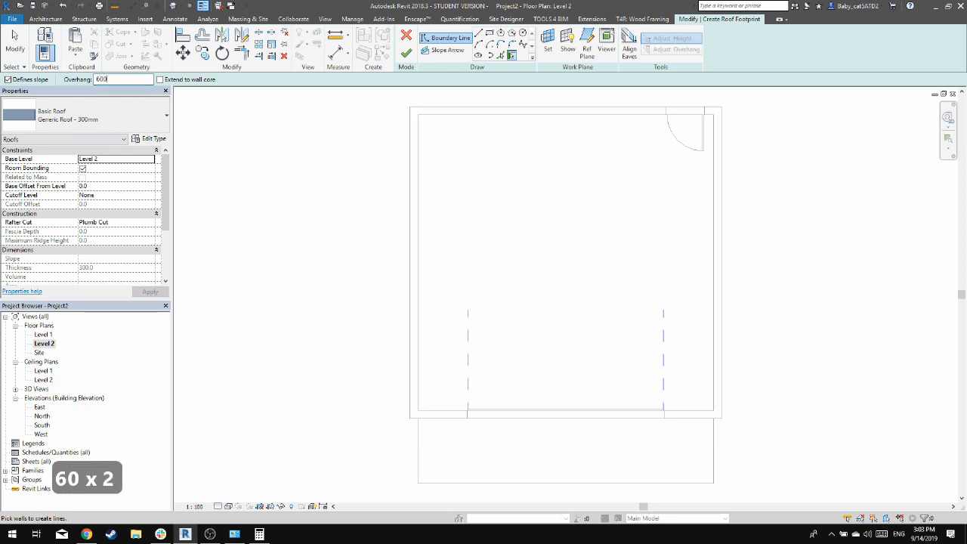
key("Return")
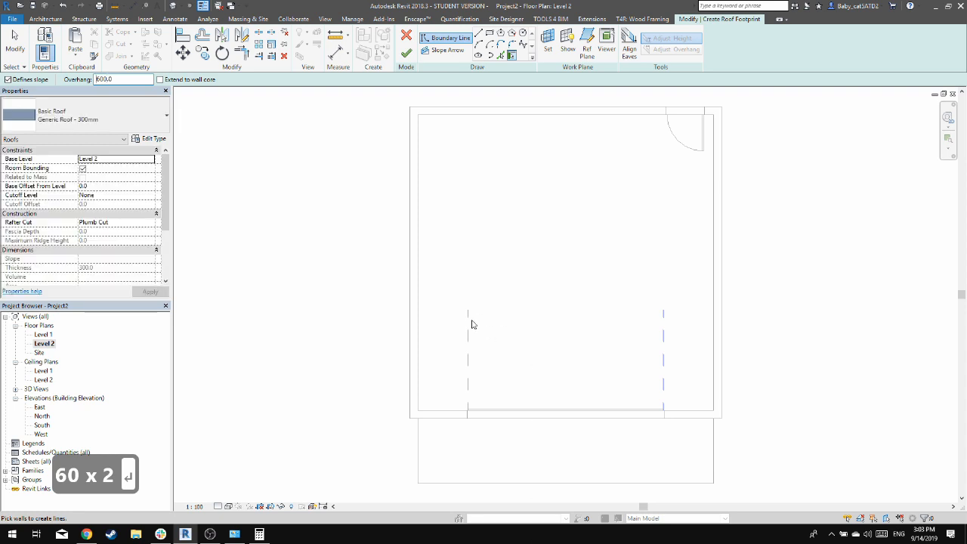
left_click(406, 295)
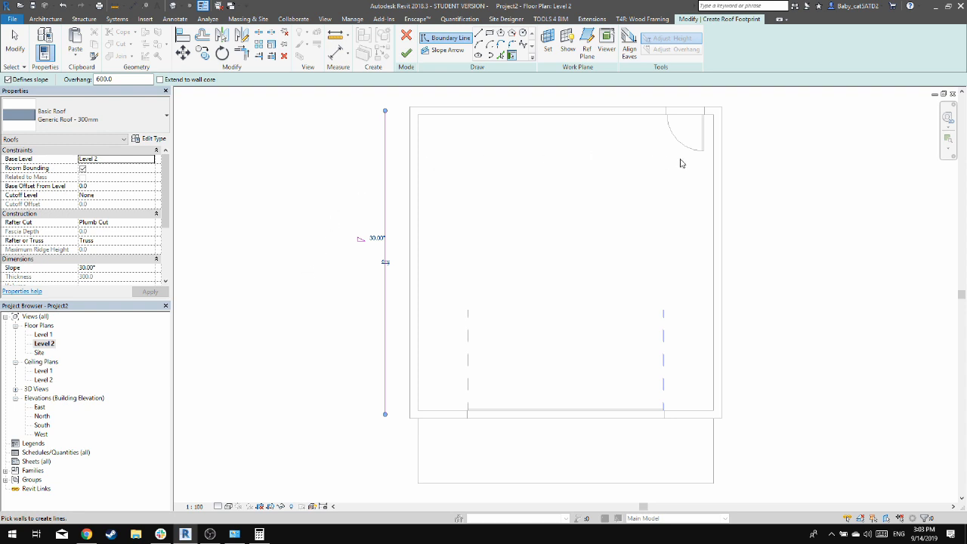
left_click(723, 180)
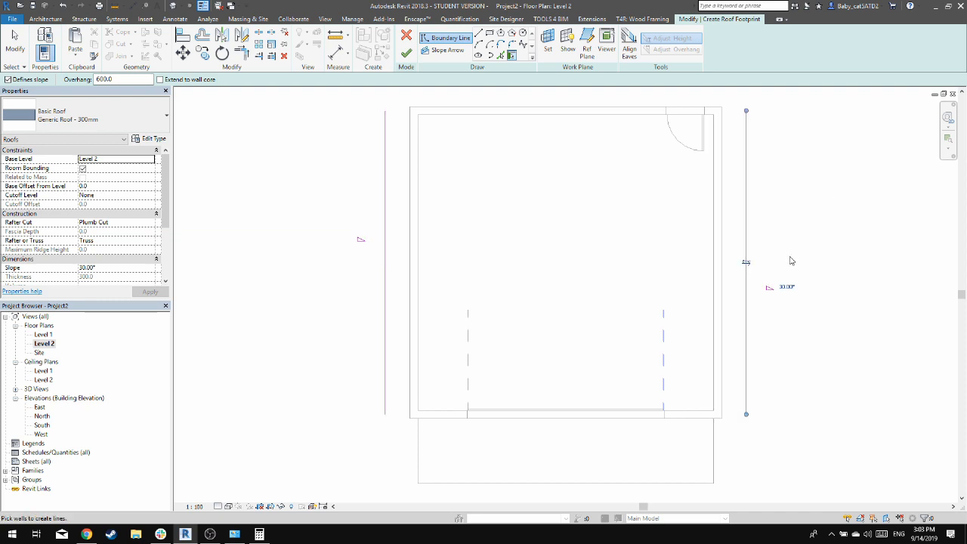
Add boundary lines without slope along the north and south walls with a 450 mm overhang, and finish the roof
left_click(7, 79)
double_click(119, 80)
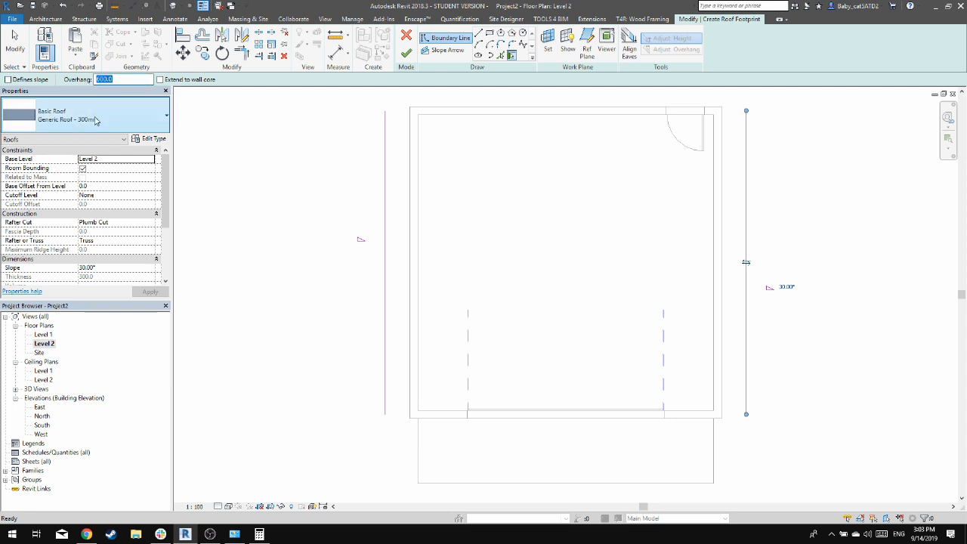
type("450")
key("Return")
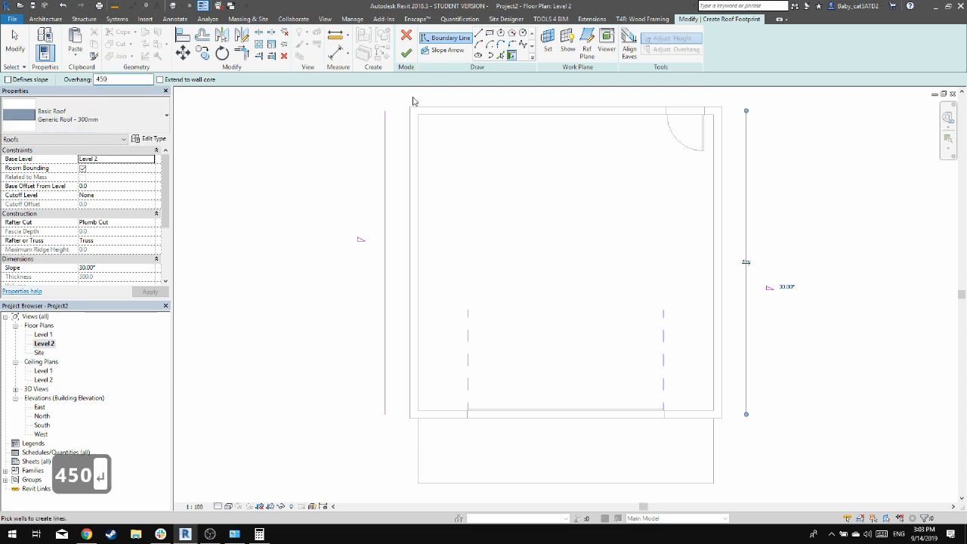
left_click(449, 112)
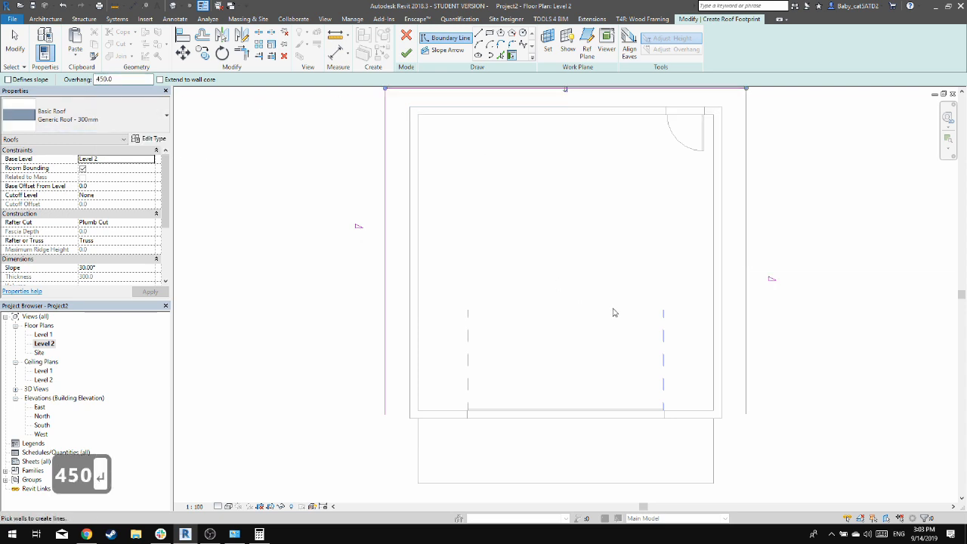
left_click(672, 412)
middle_click_drag(599, 226, 589, 243)
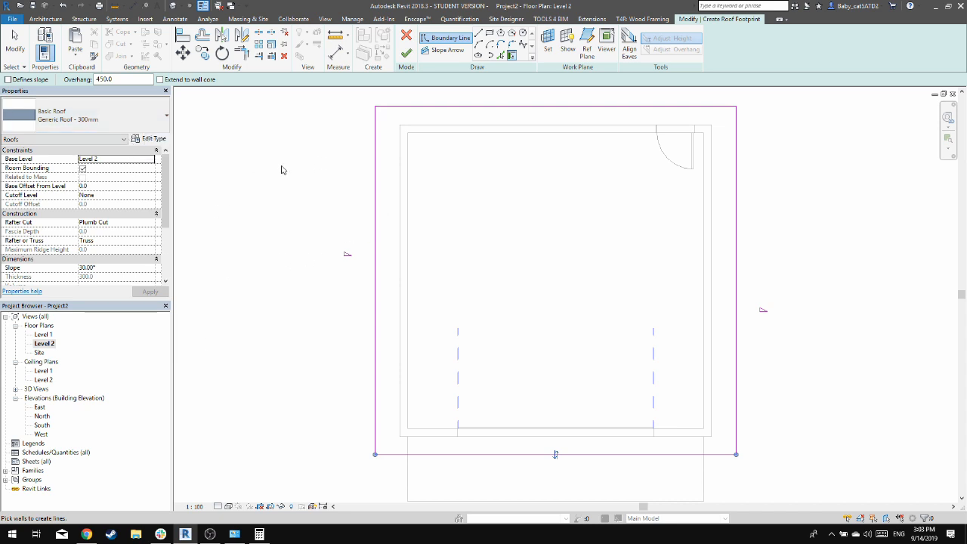
left_click(408, 53)
key("Escape")
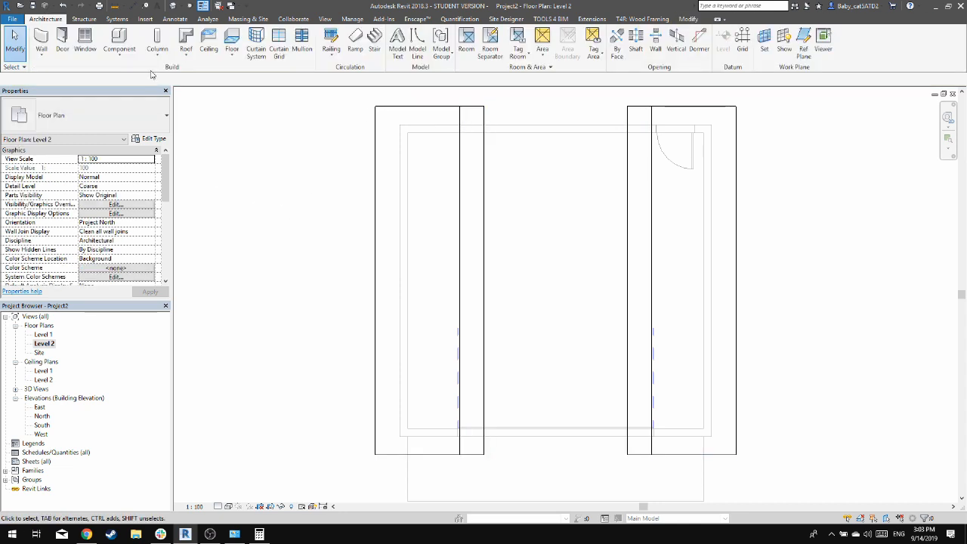
In the 3D view, attach the top of the north wall containing the single door to the gable roof
left_click(172, 6)
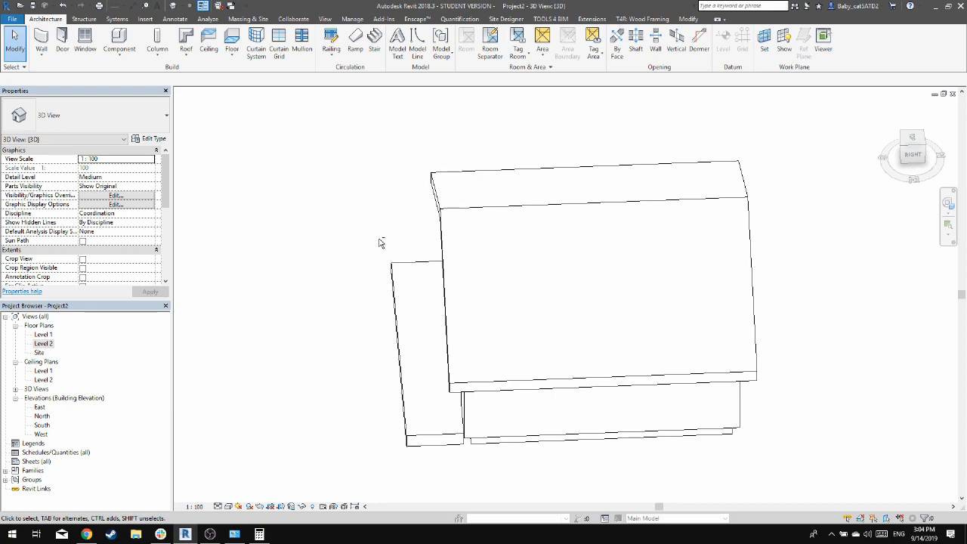
middle_click_drag(380, 242, 530, 237, "shift")
scroll(425, 270, "up", 5)
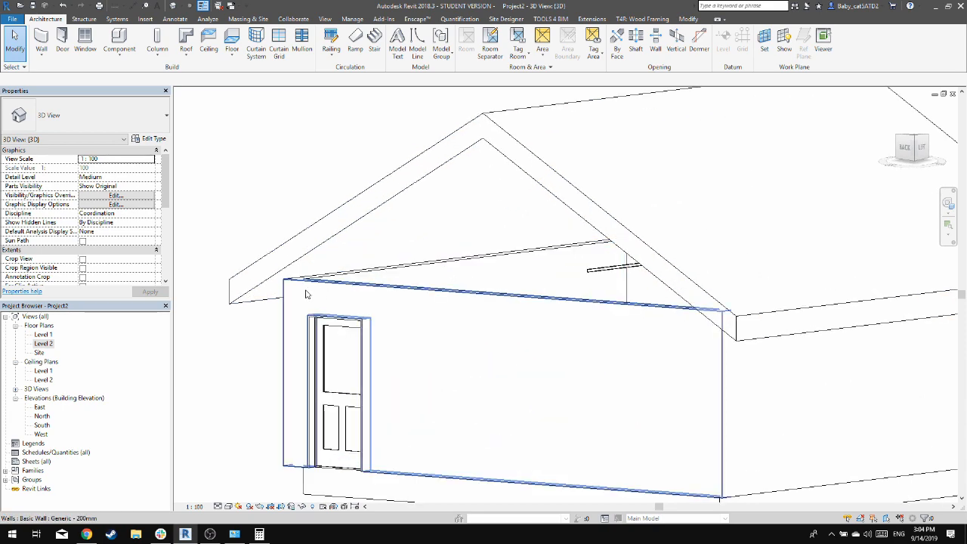
middle_click_drag(538, 275, 593, 273, "shift")
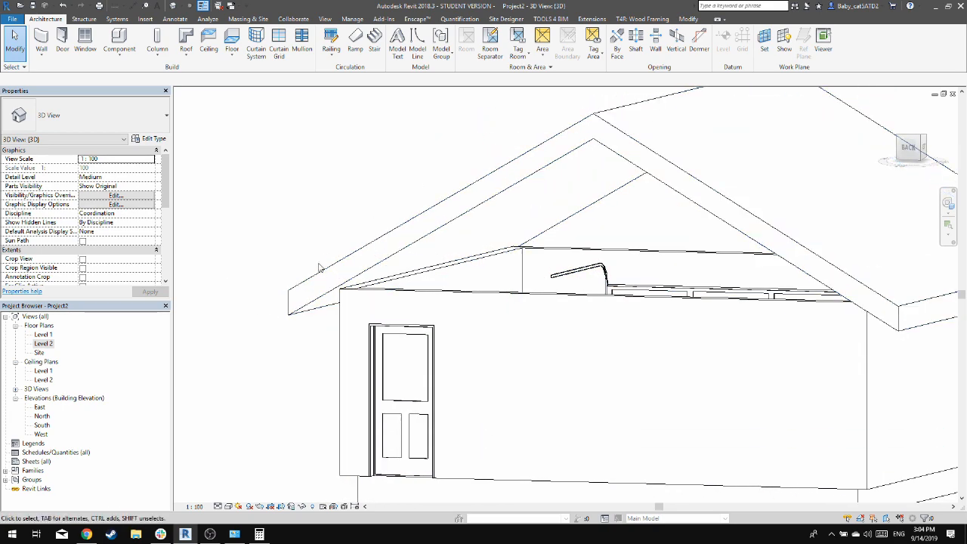
left_click(425, 305)
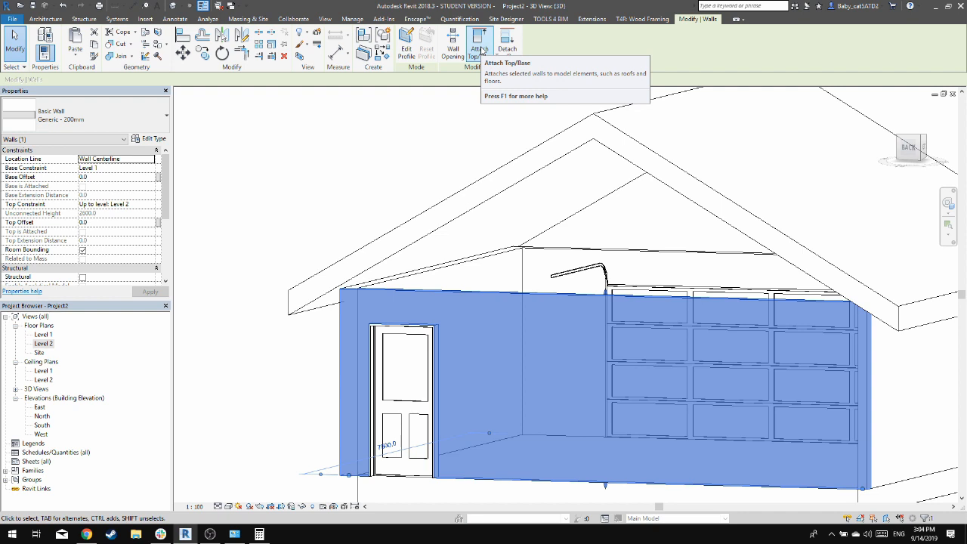
left_click(481, 50)
left_click(549, 168)
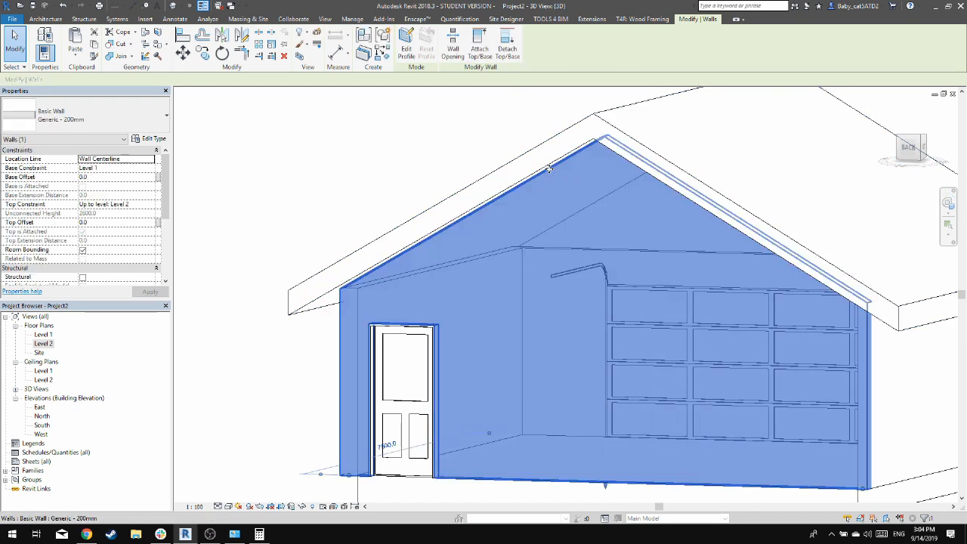
key("Escape")
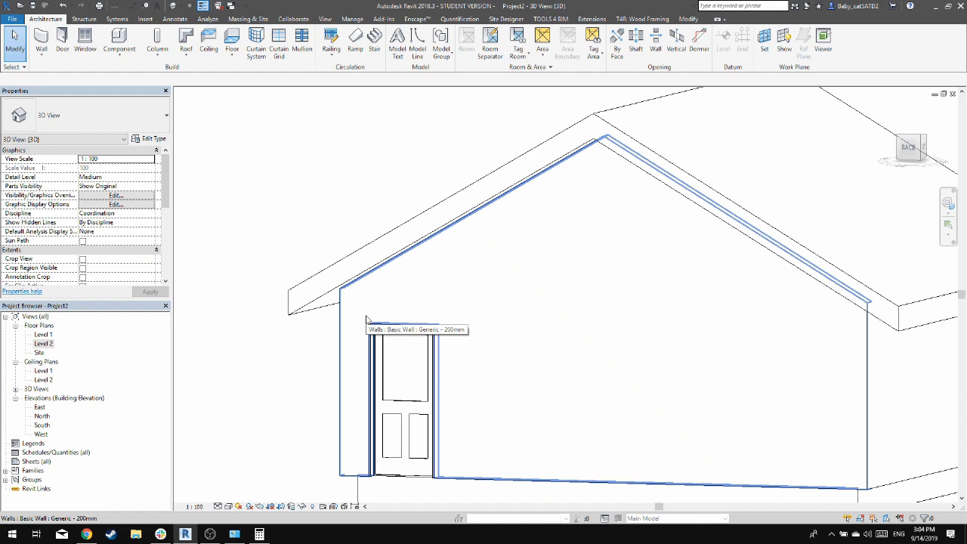
Select the whole chain of garage walls and attach their tops to the roof, checking the front gable
key("Tab")
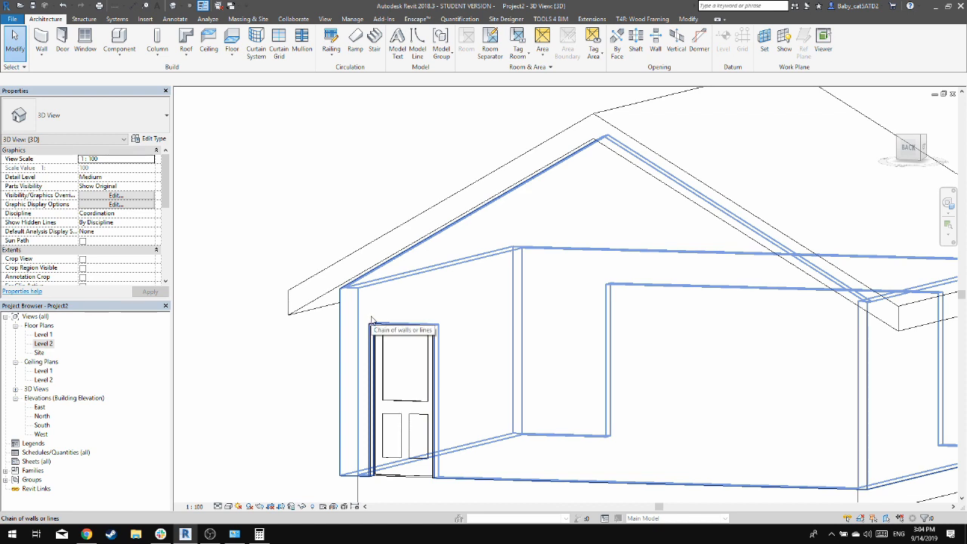
left_click(371, 319)
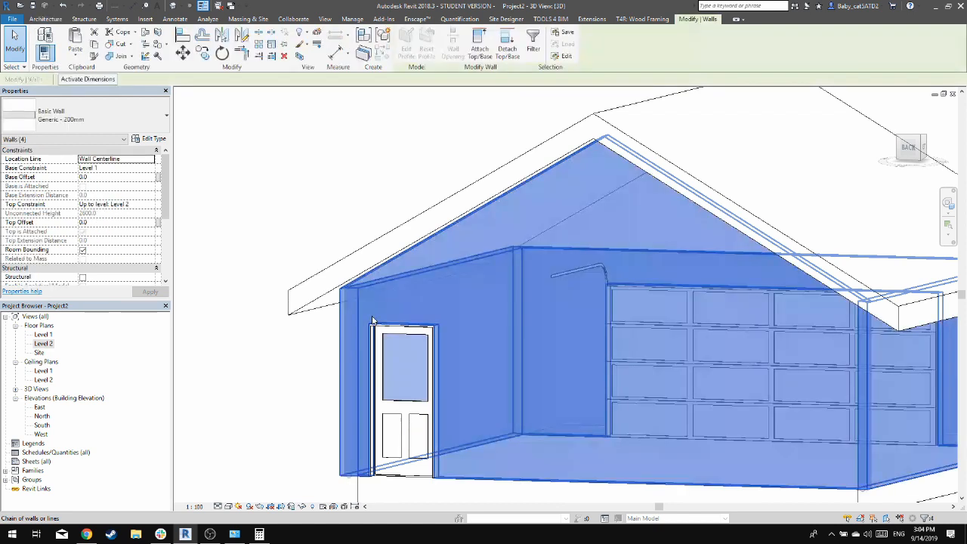
left_click(479, 52)
left_click(460, 194)
left_click(349, 198)
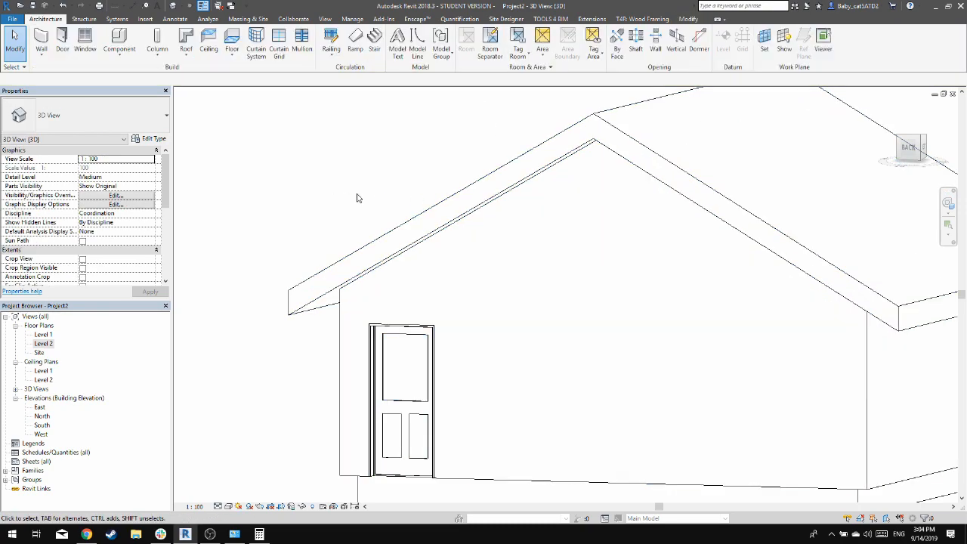
mouse_move(643, 252)
middle_mouse_down("shift")
mouse_move(505, 224)
mouse_move(247, 234)
mouse_move(231, 213)
mouse_move(345, 207)
mouse_move(472, 218)
mouse_move(580, 257)
mouse_move(317, 182)
mouse_move(354, 205)
mouse_move(504, 216)
mouse_move(641, 242)
middle_mouse_up("shift")
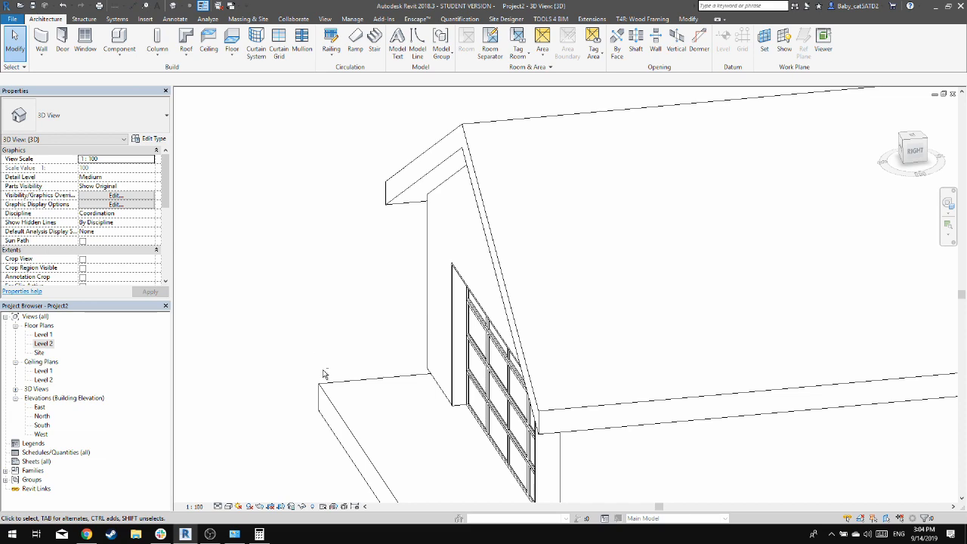
middle_click_drag(326, 375, 474, 306, "shift")
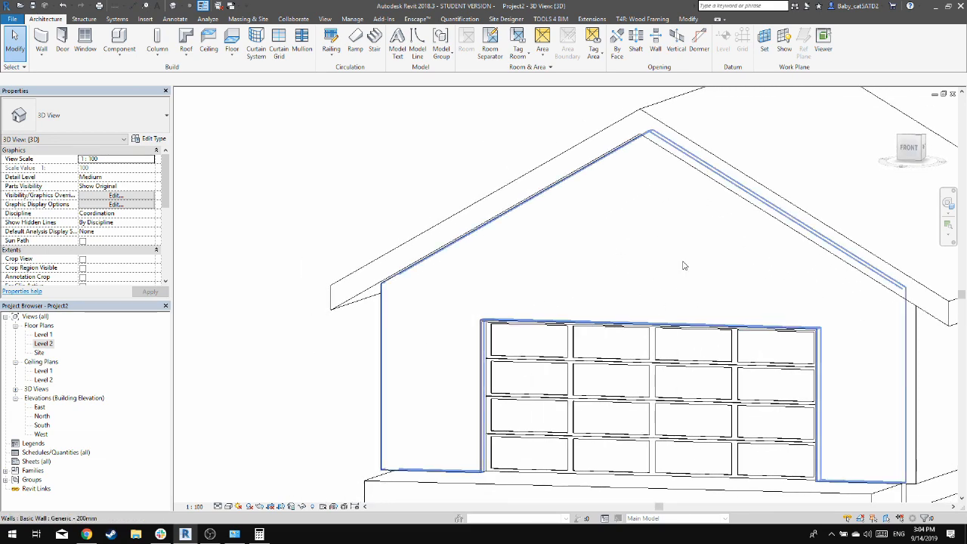
middle_click_drag(684, 265, 627, 324, "shift")
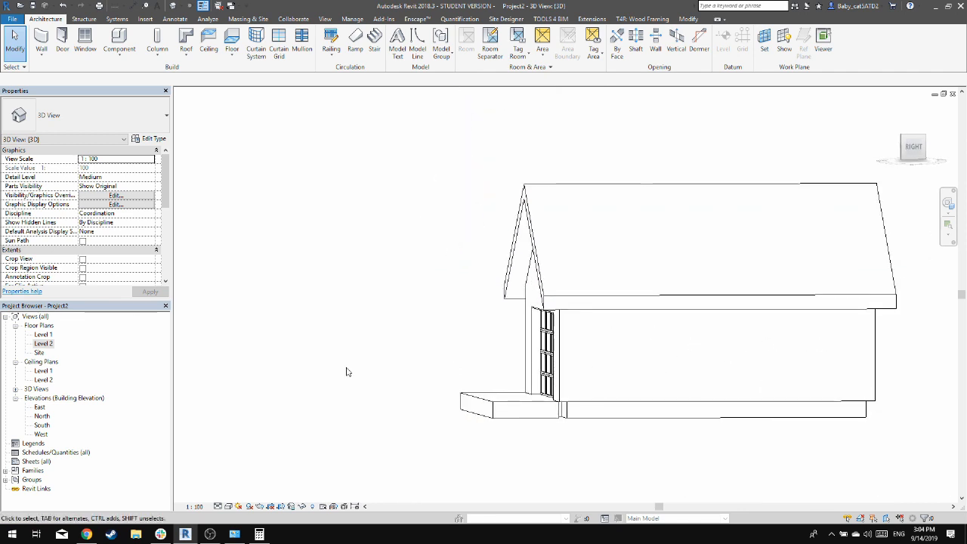
Start placing windows in the Level 1 floor plan using the M_Fixed 0915 x 1220mm type
double_click(44, 335)
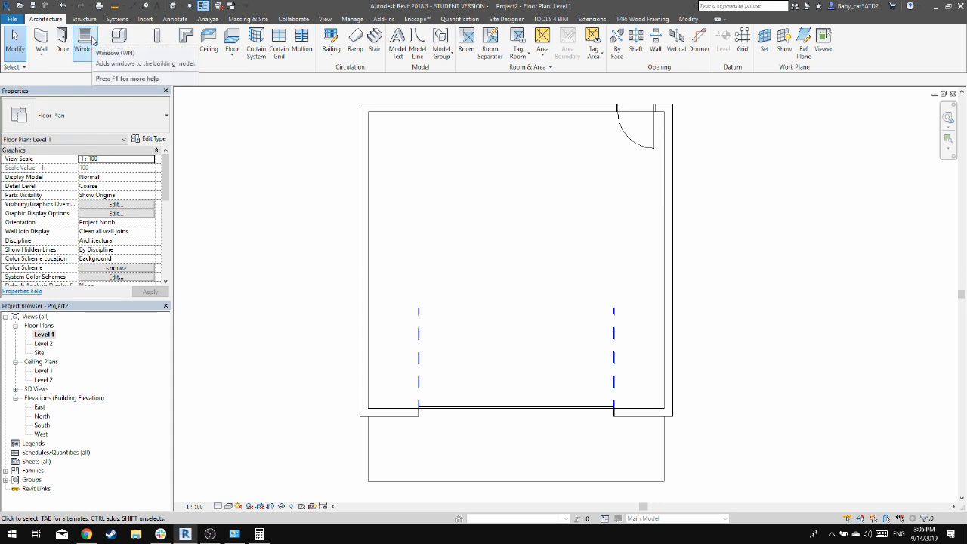
key("w")
key("n")
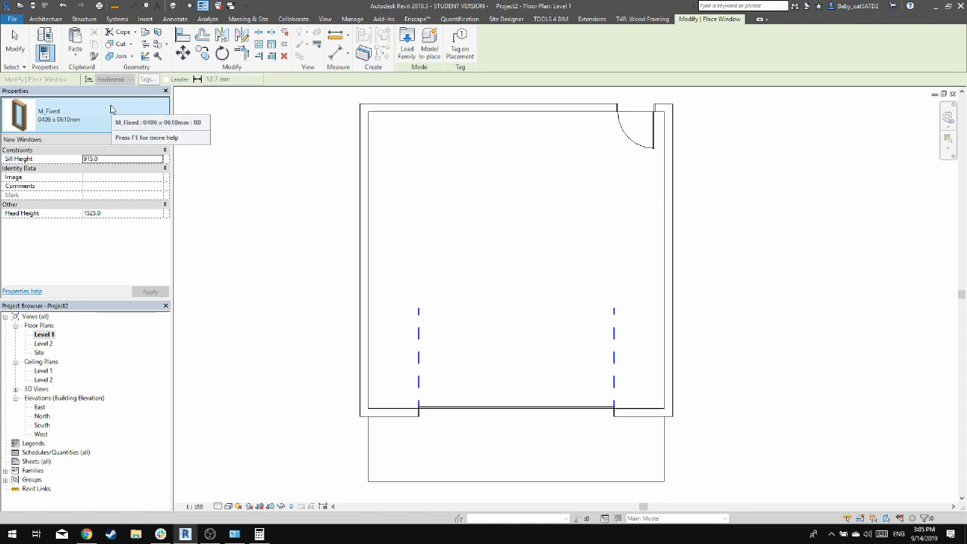
left_click(98, 130)
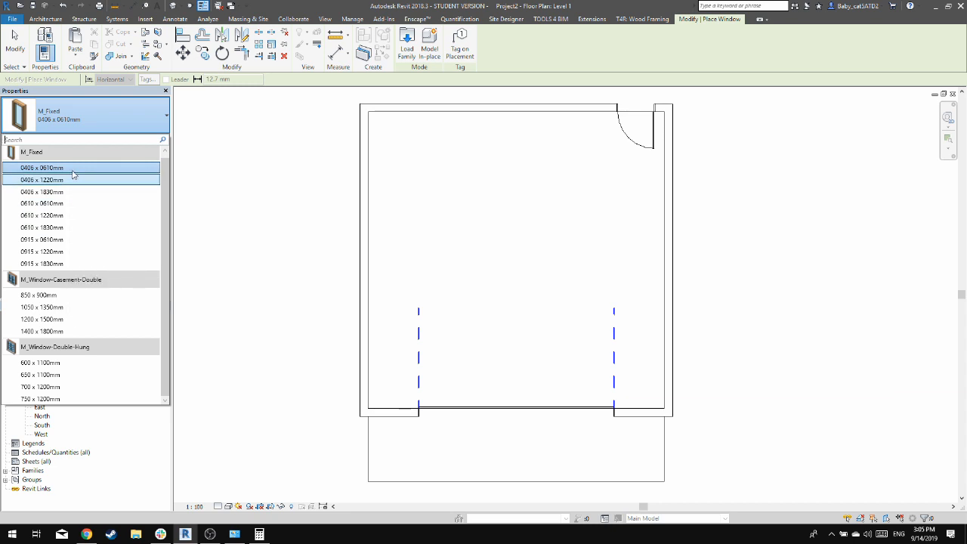
left_click(71, 216)
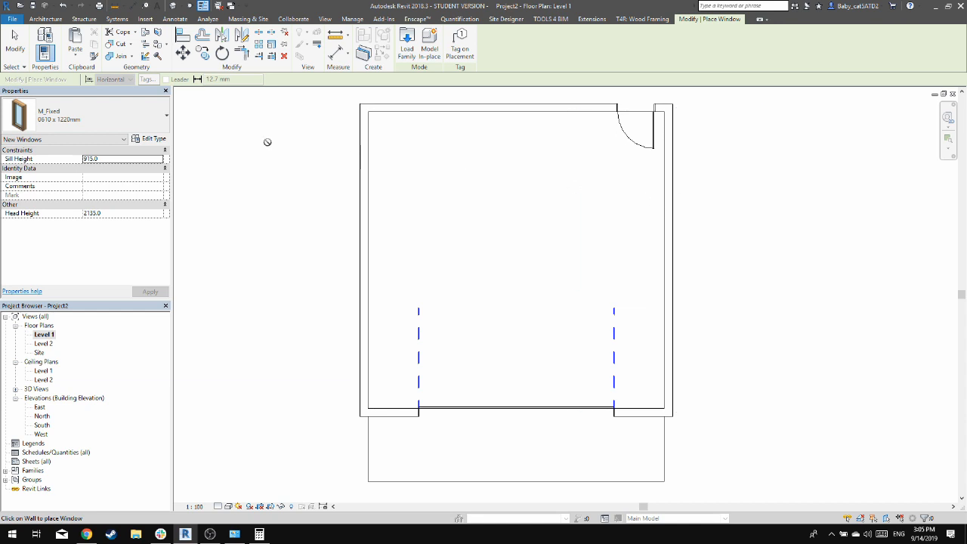
left_click(79, 121)
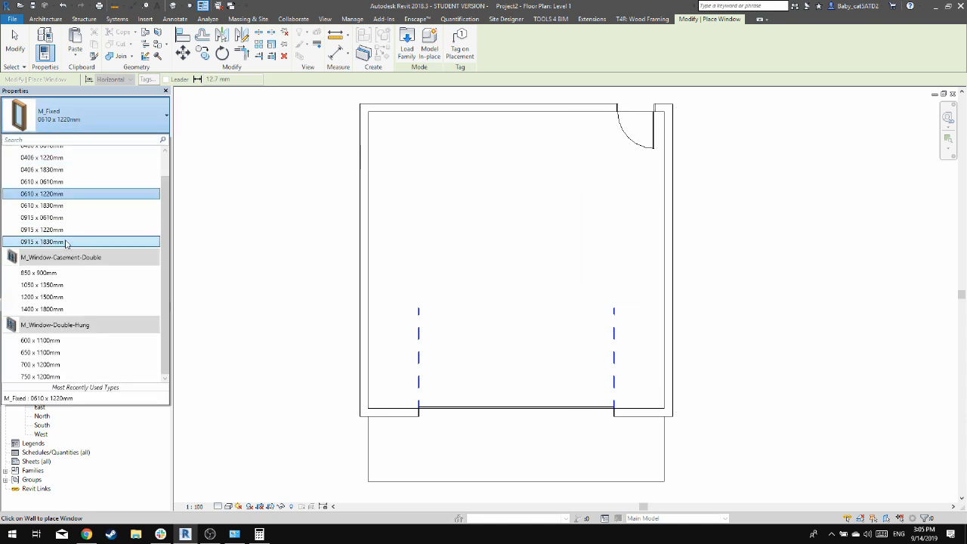
left_click(85, 230)
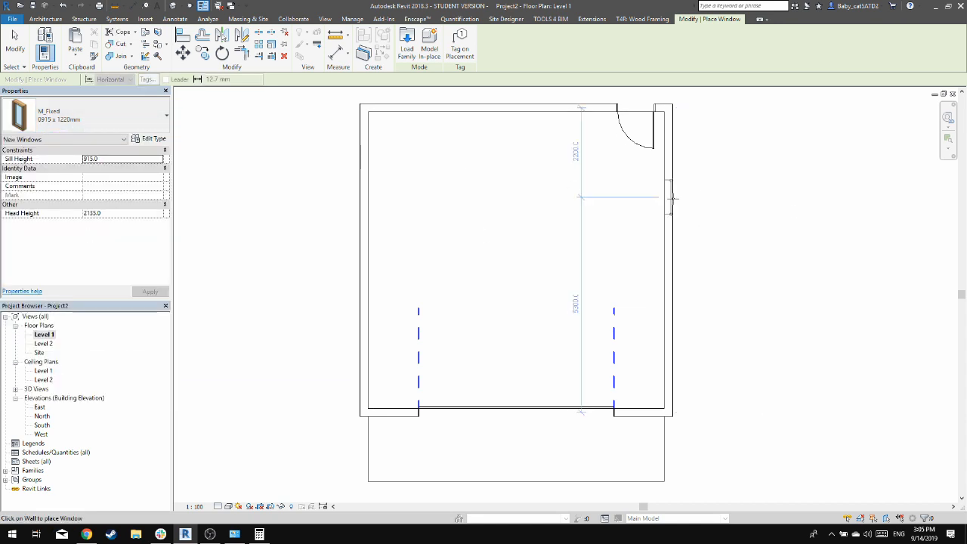
Try the M_Fixed 0915 x 1830mm and 0610 x 1830mm window types for the east wall
left_click(79, 117)
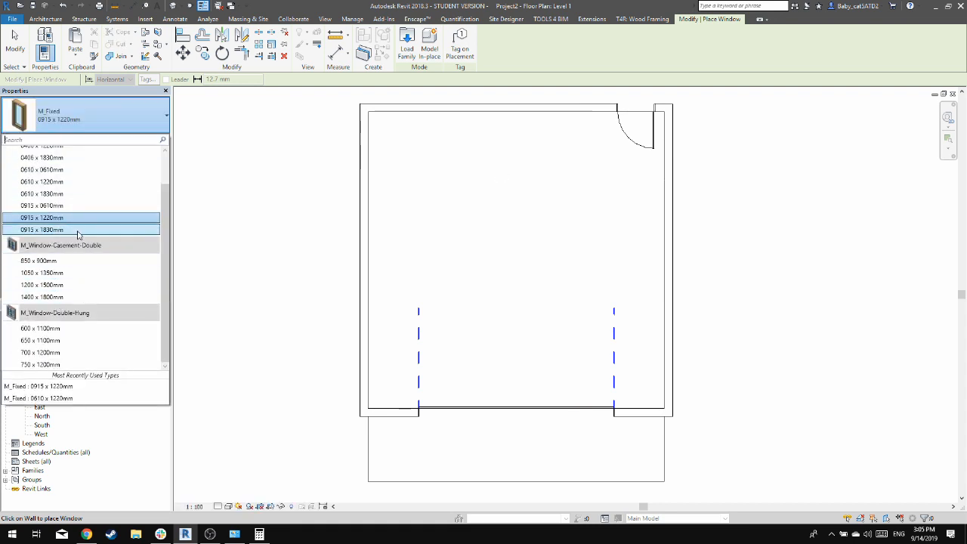
left_click(45, 229)
left_click(125, 132)
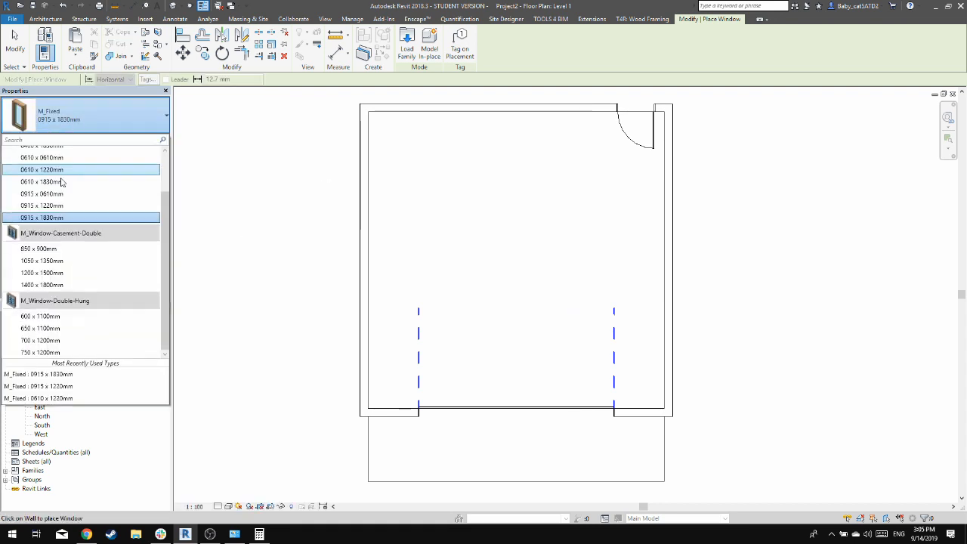
scroll(64, 226, "up", 2)
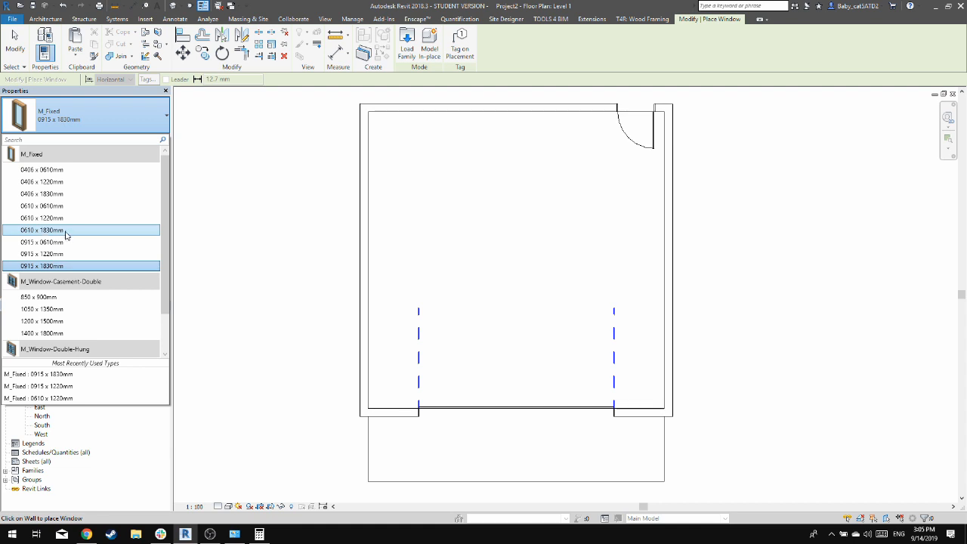
left_click(64, 234)
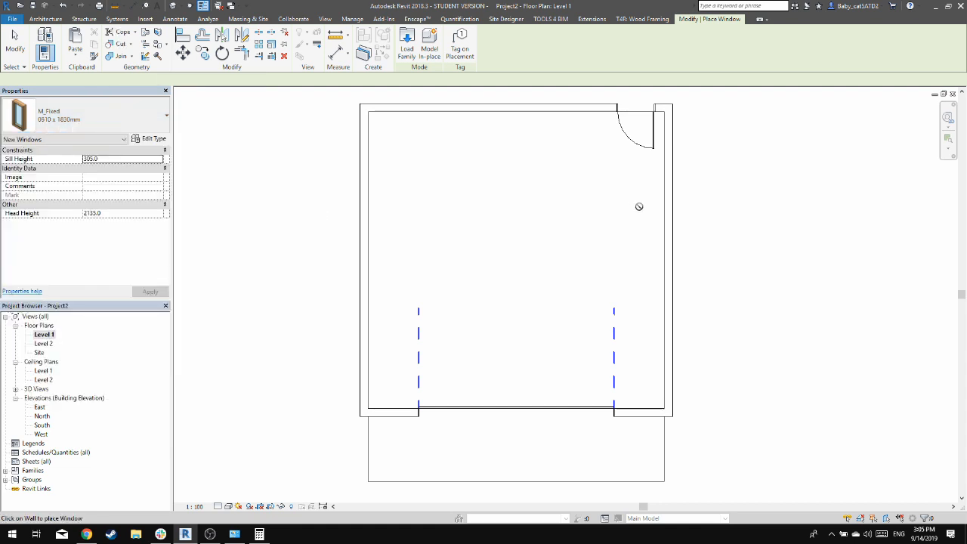
left_click(66, 126)
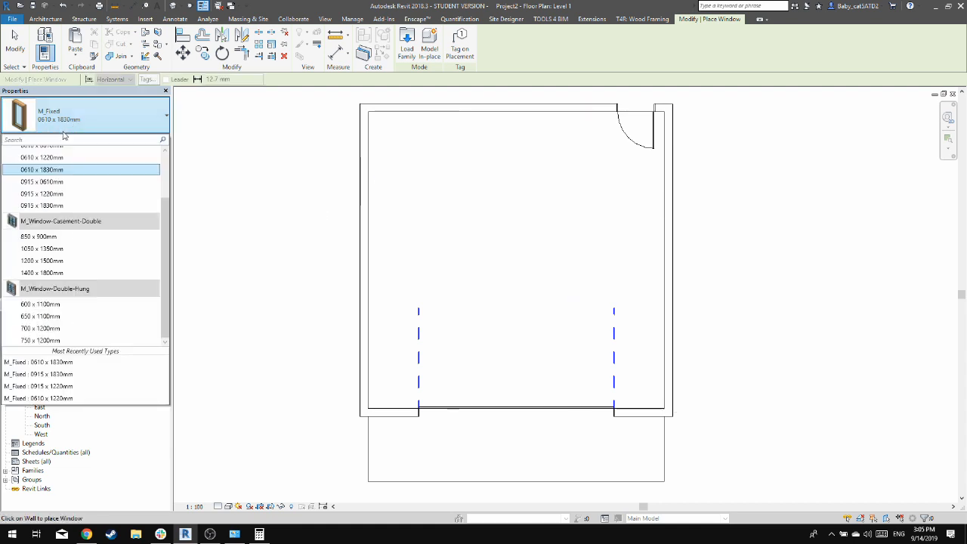
left_click(45, 204)
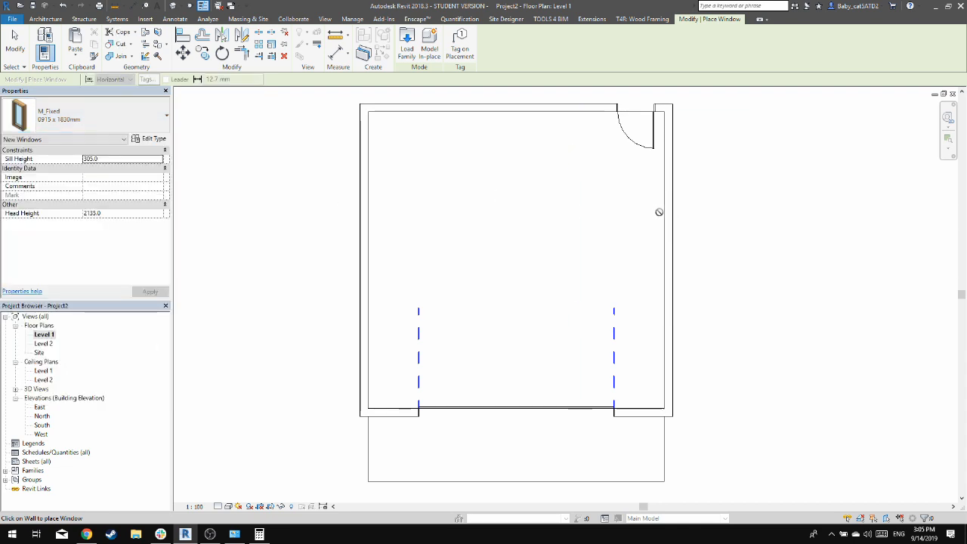
Place two M_Fixed 0915 x 1220mm windows in the east wall, about 2100 mm from the north wall and 2300 mm from the south wall
left_click(72, 115)
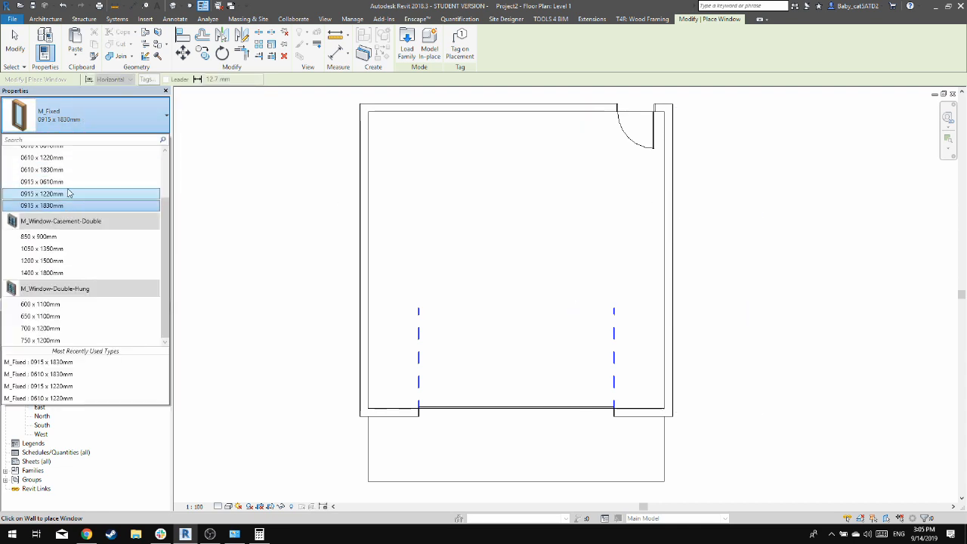
left_click(84, 194)
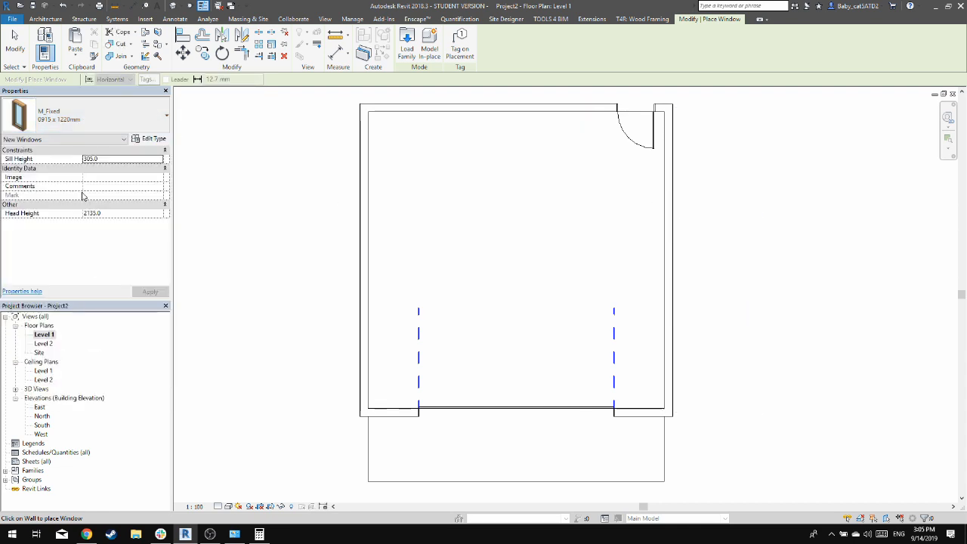
left_click(675, 194)
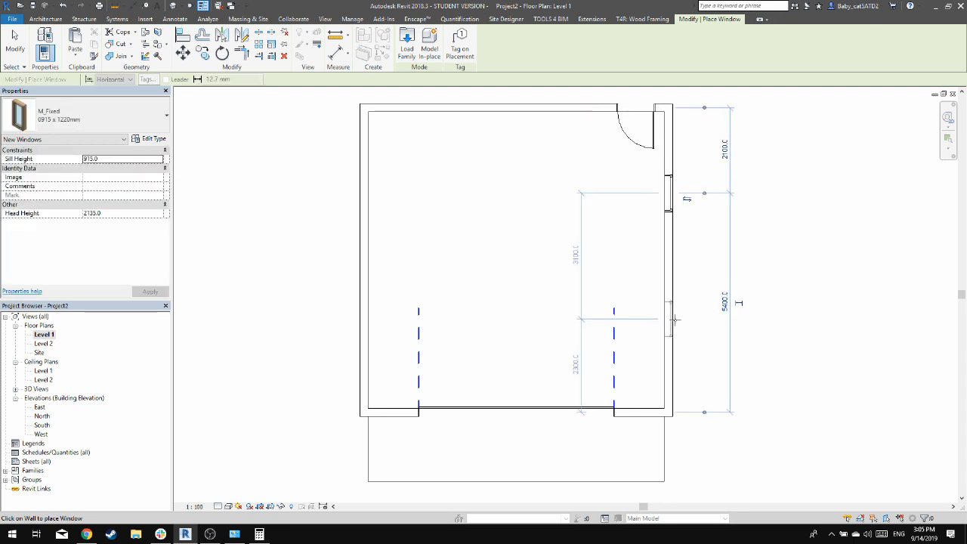
left_click(674, 320)
key("Escape")
key("Escape")
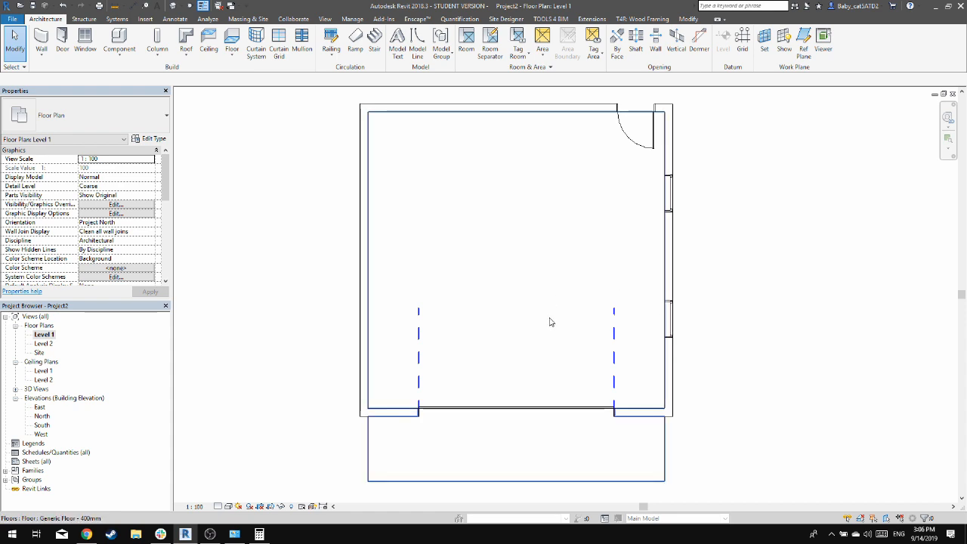
Place an aligned dimension chain beside the east wall, from the north wall's outer face through both windows' edges to the south wall's outer face
left_click(174, 19)
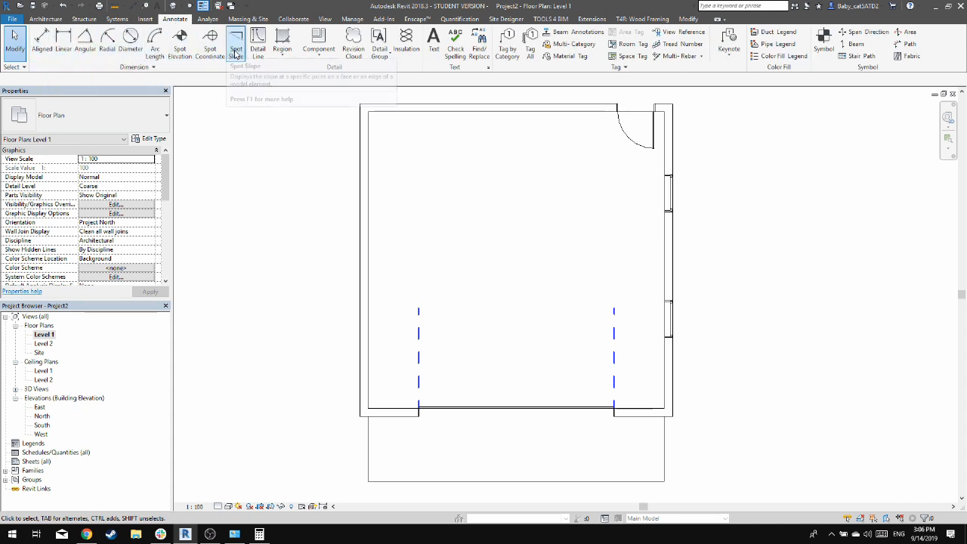
left_click(47, 55)
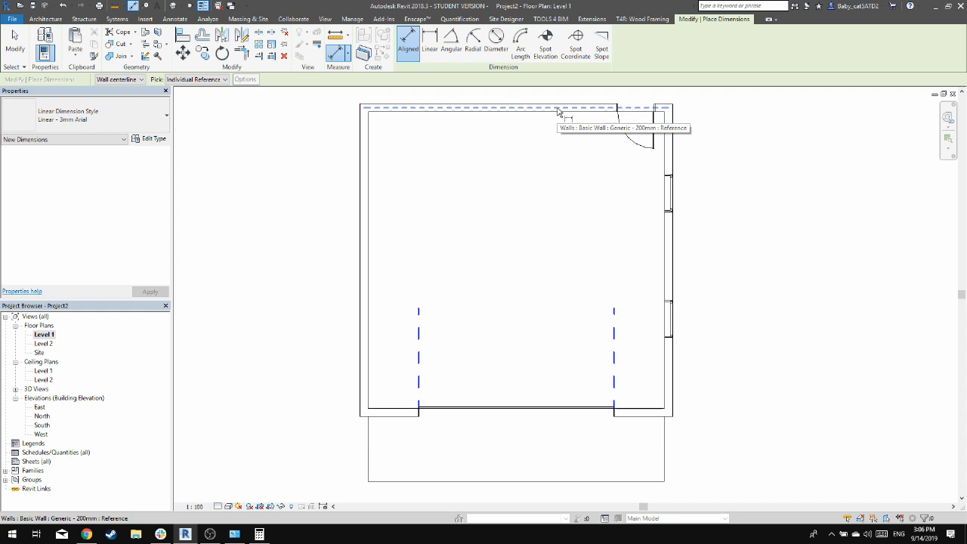
key("Tab")
key("Tab")
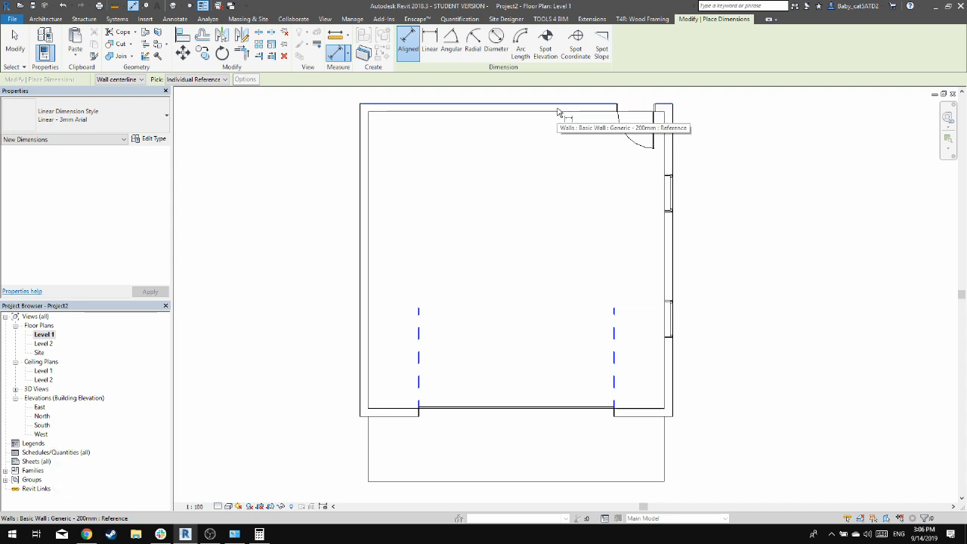
left_click(557, 112)
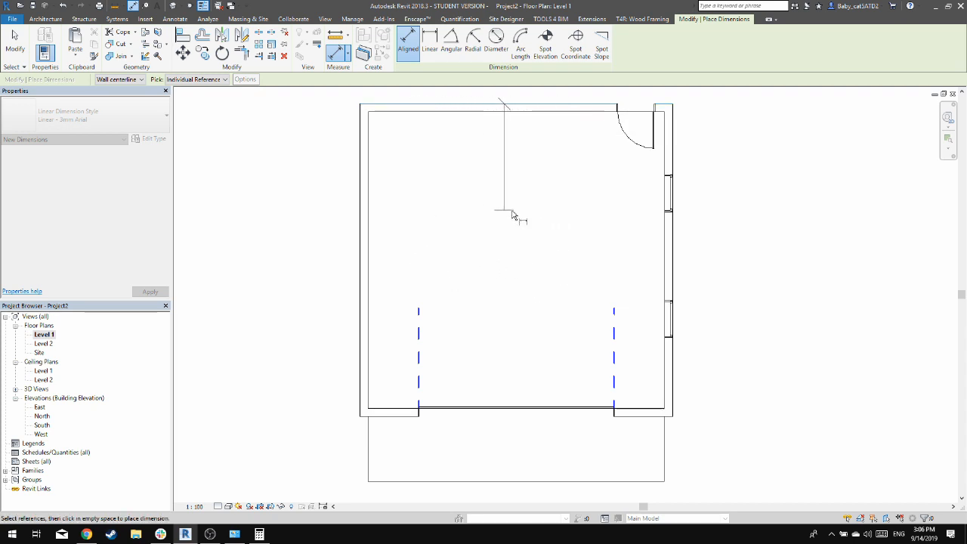
left_click(677, 178)
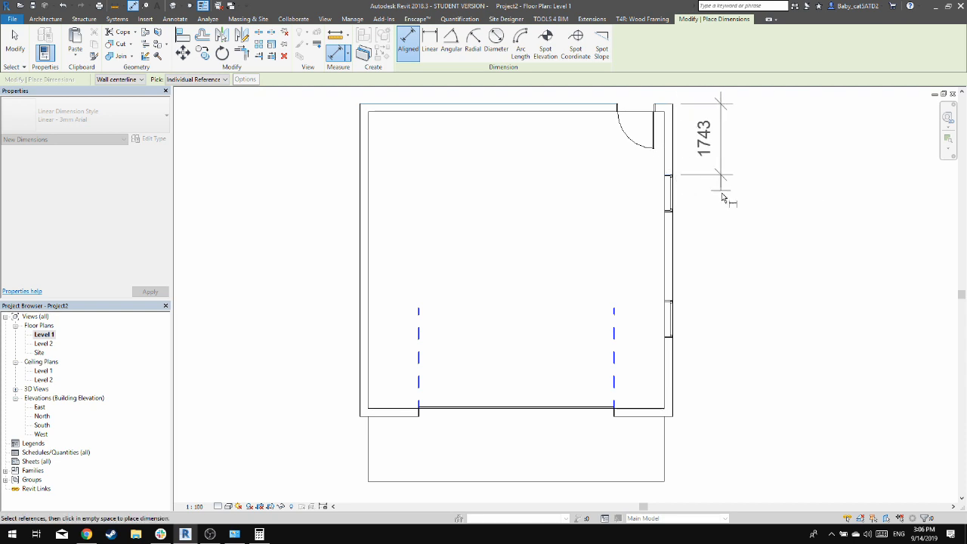
left_click(675, 213)
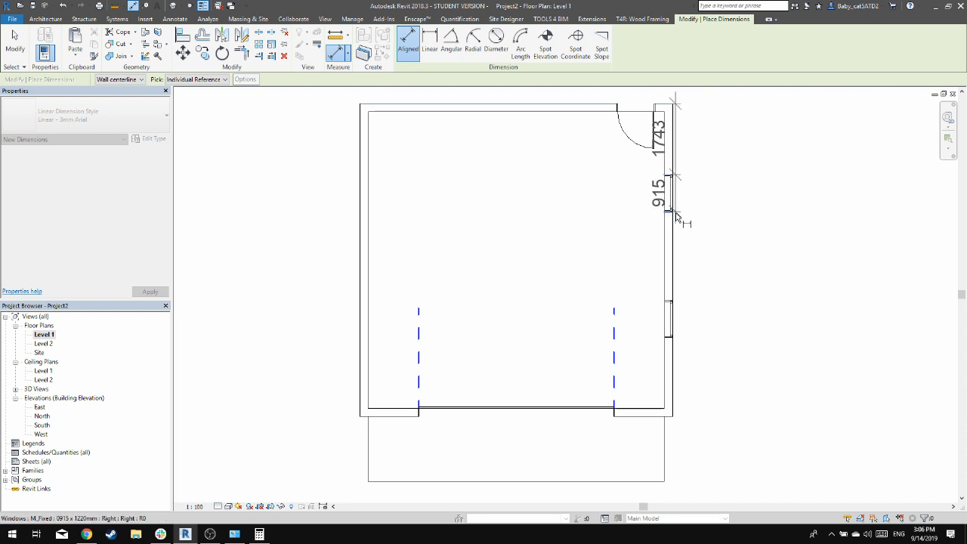
left_click(681, 303)
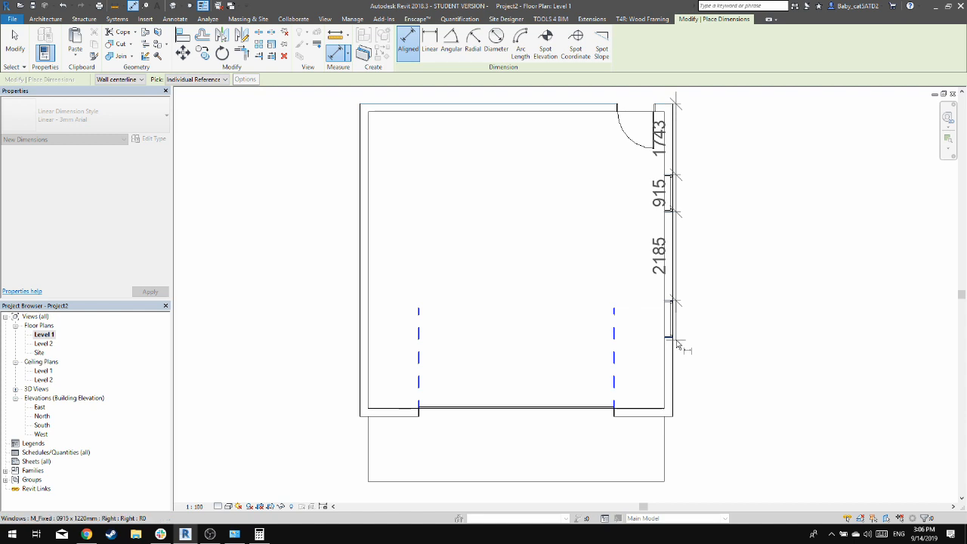
left_click(678, 340)
key("Tab")
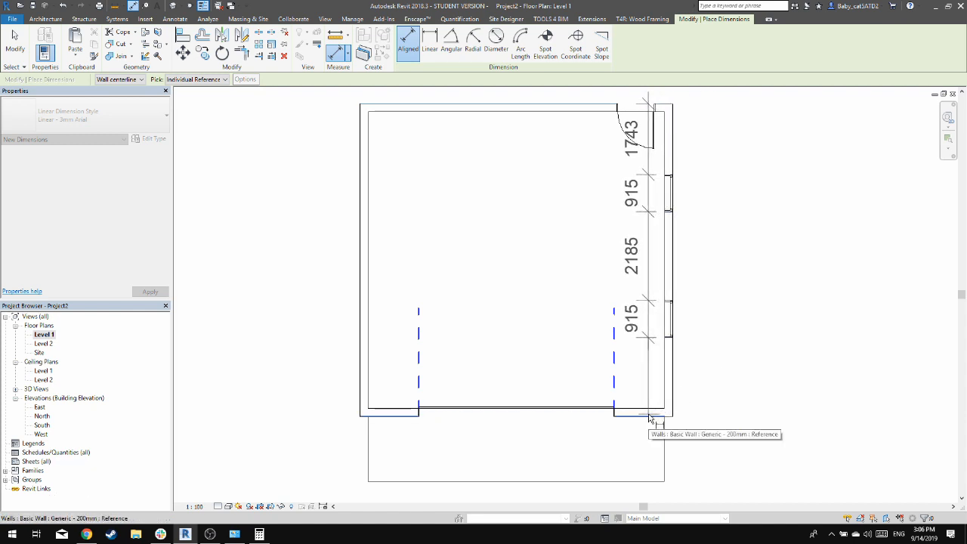
left_click(648, 417)
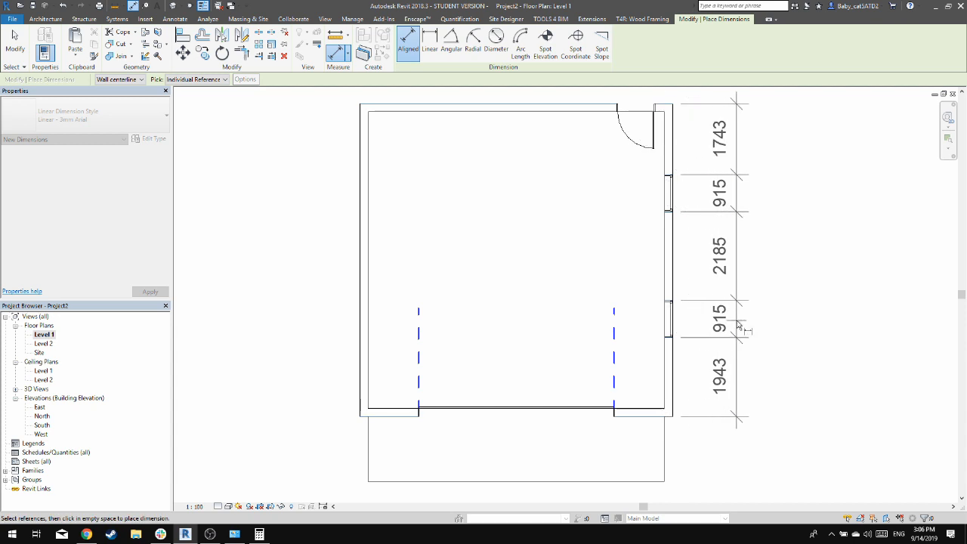
left_click(747, 277)
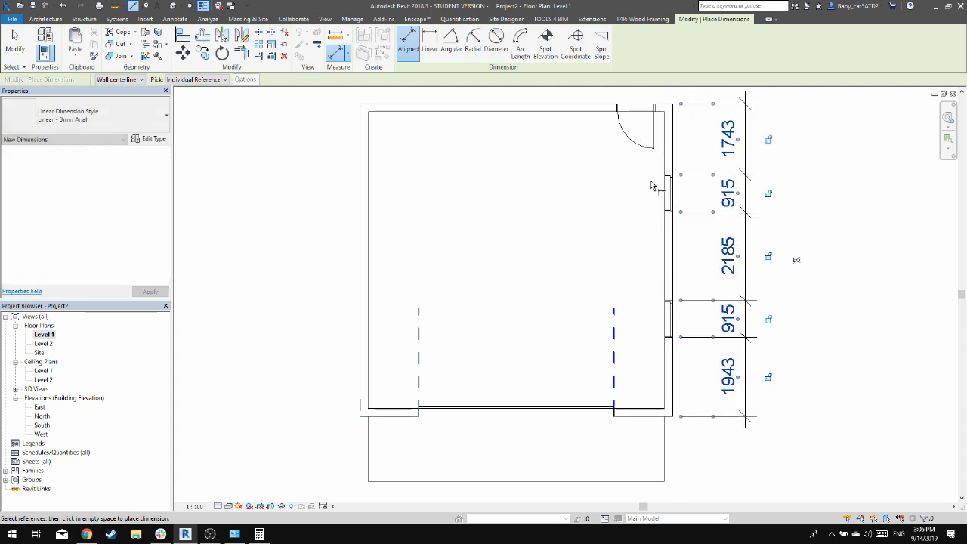
key("Escape")
key("Escape")
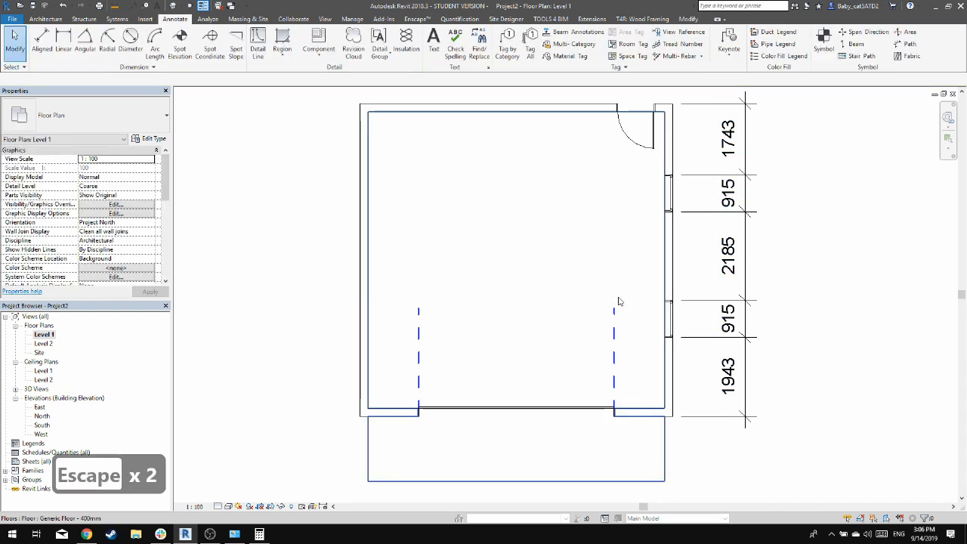
Set the distance between the southern east window's near edge and the south wall's outer face to 2000 mm
left_click(668, 319)
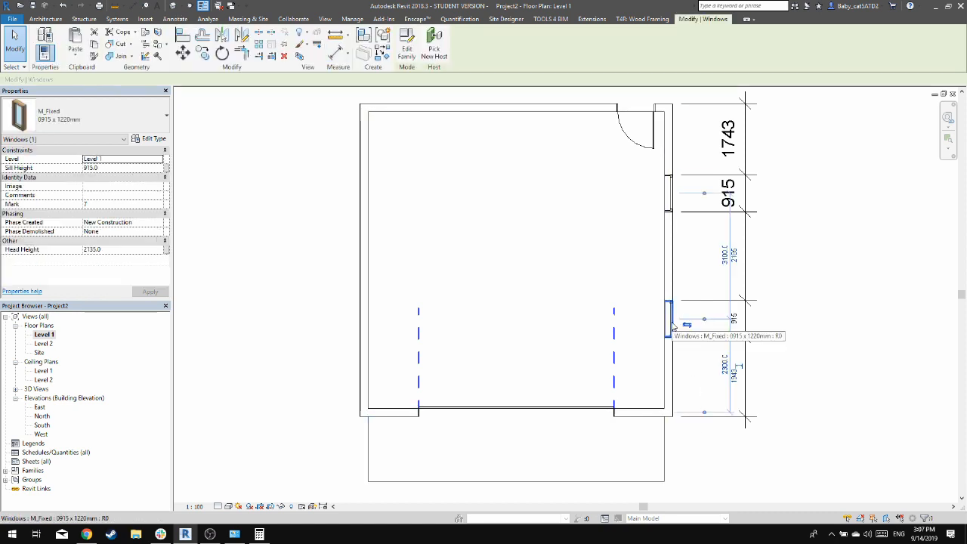
left_click(734, 382)
type("2000")
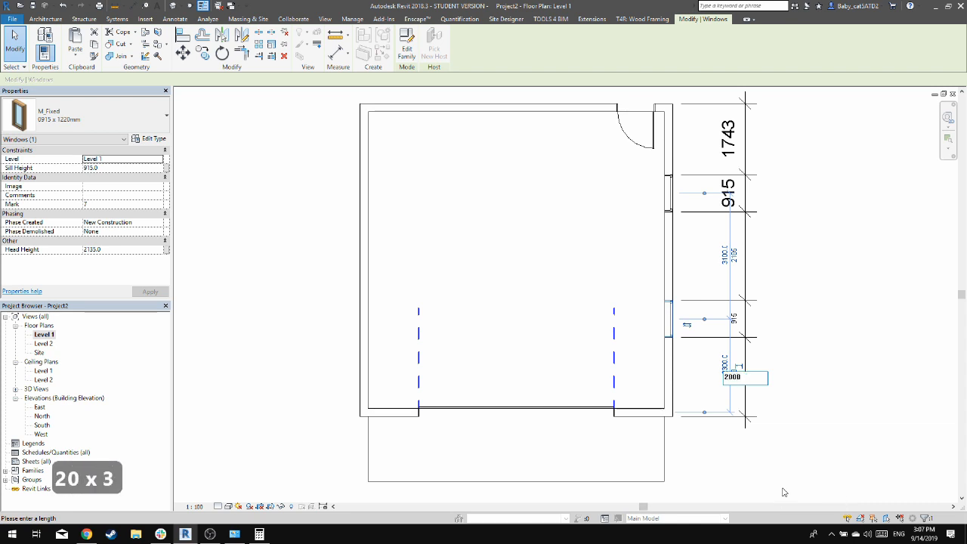
key("Return")
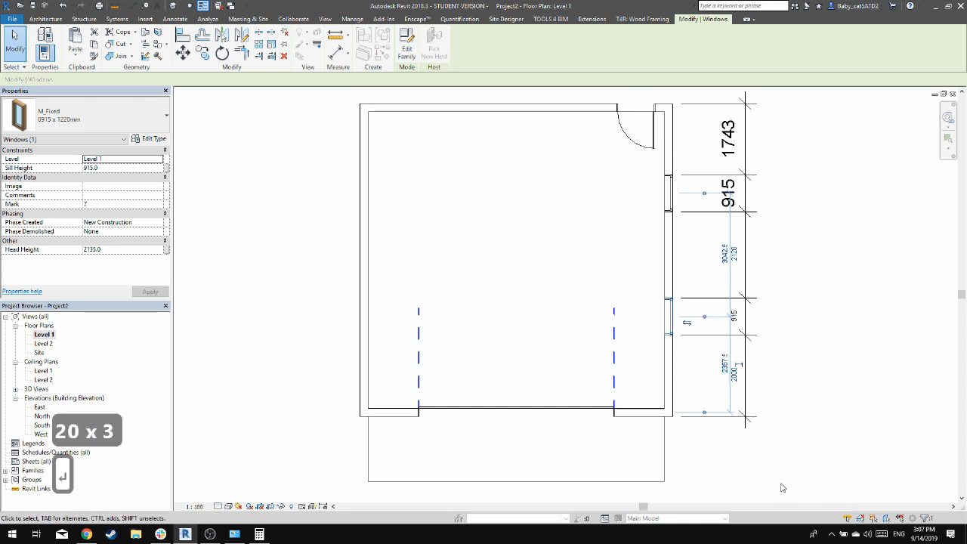
left_click(831, 389)
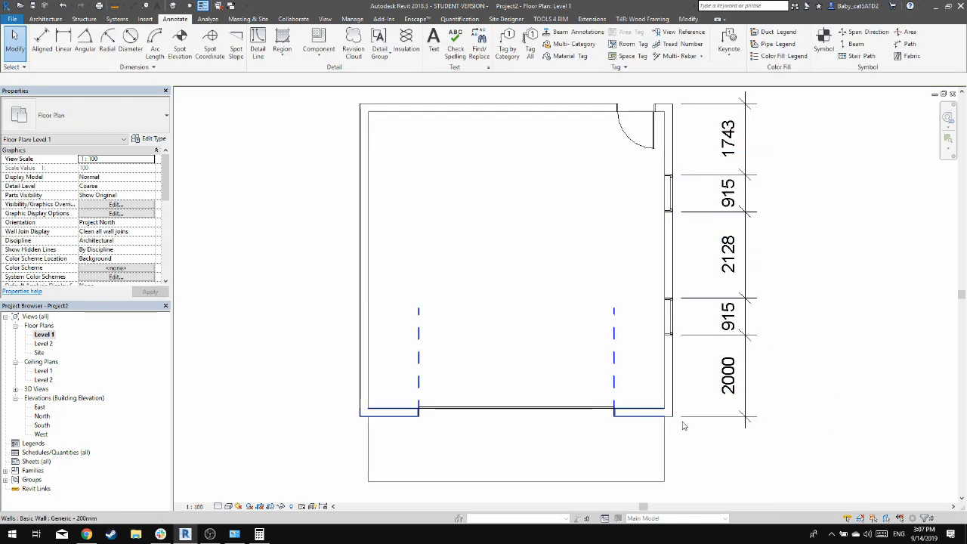
Set the distance between the northern east window's near edge and the north wall's outer face to 2000 mm
left_click(667, 203)
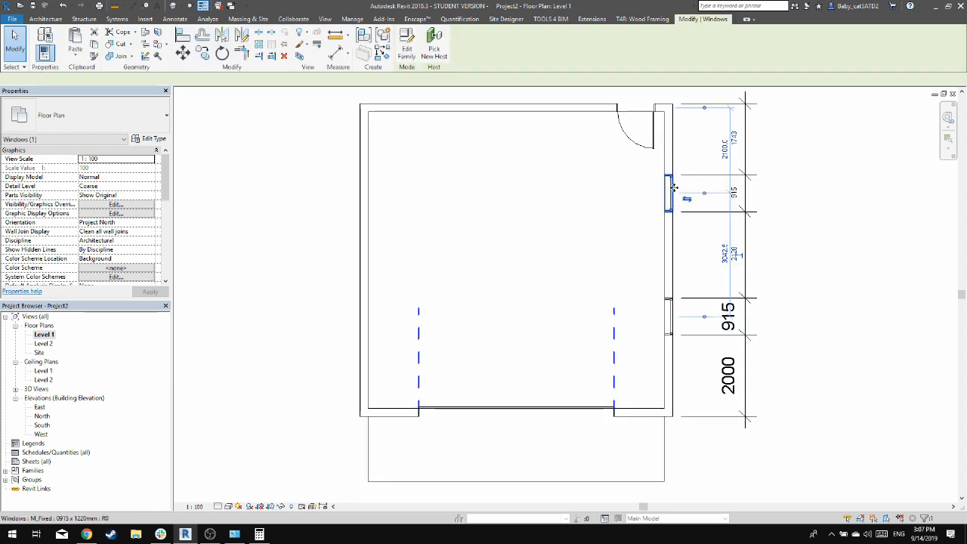
left_click(735, 141)
type("2000")
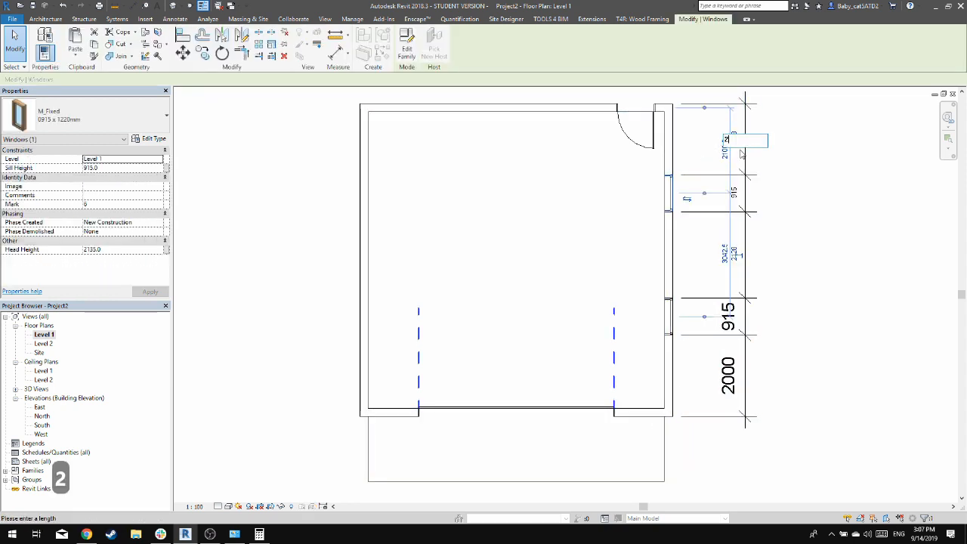
key("Return")
left_click(810, 162)
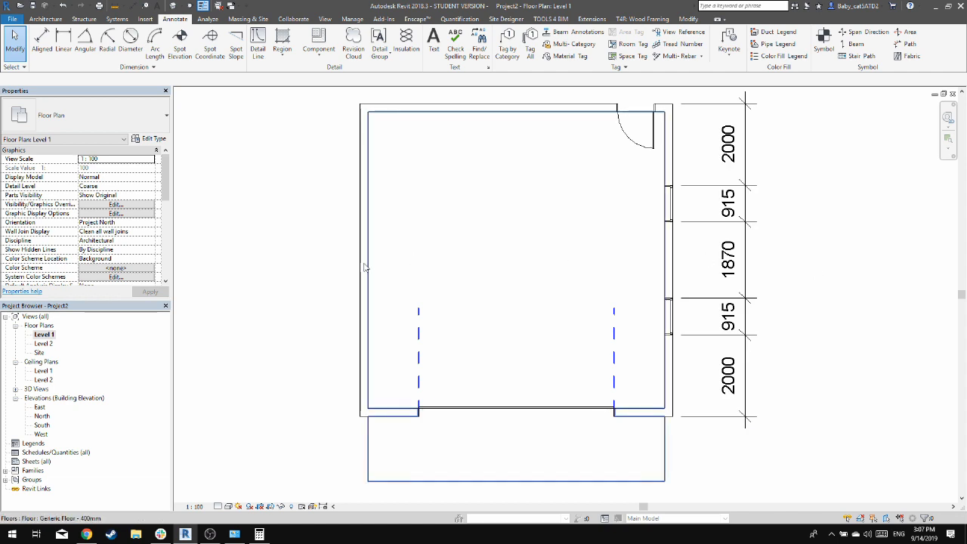
In the Level 2 floor plan, start placing a window and browse to the US Metric Windows folder to load a family
double_click(42, 344)
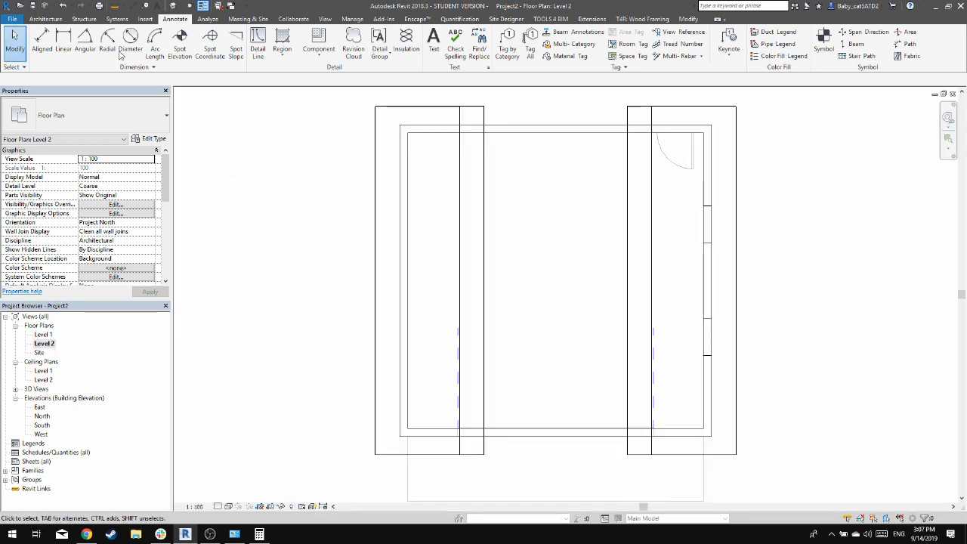
left_click(46, 19)
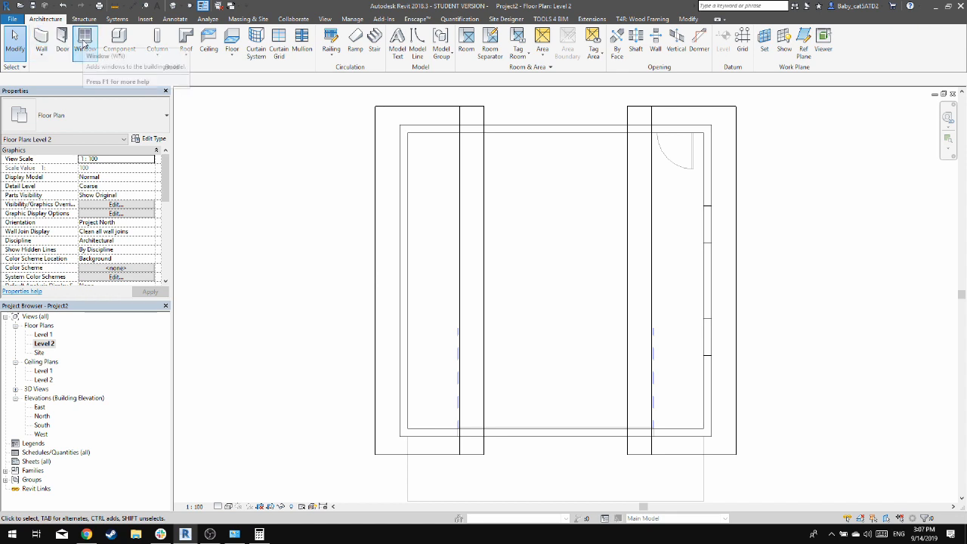
left_click(84, 44)
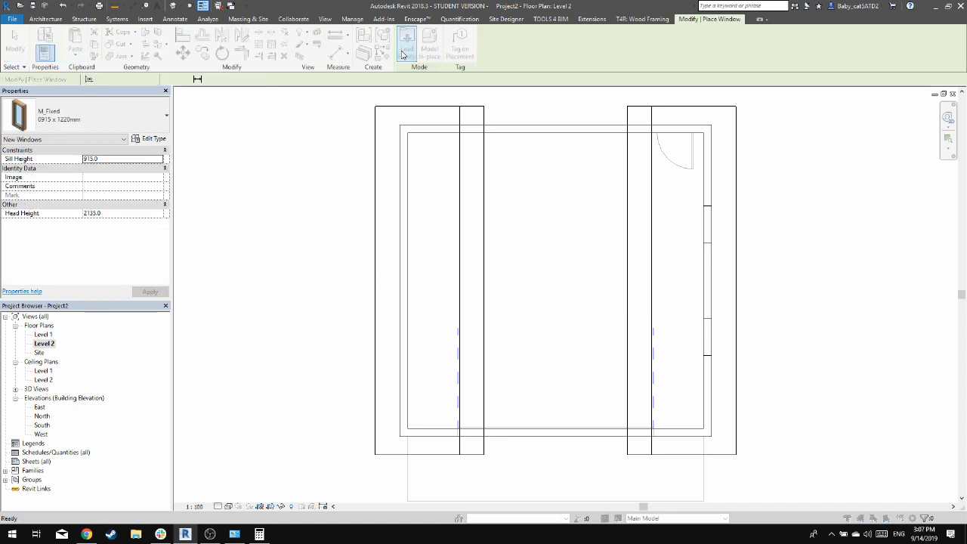
left_click(402, 54)
left_click(707, 150)
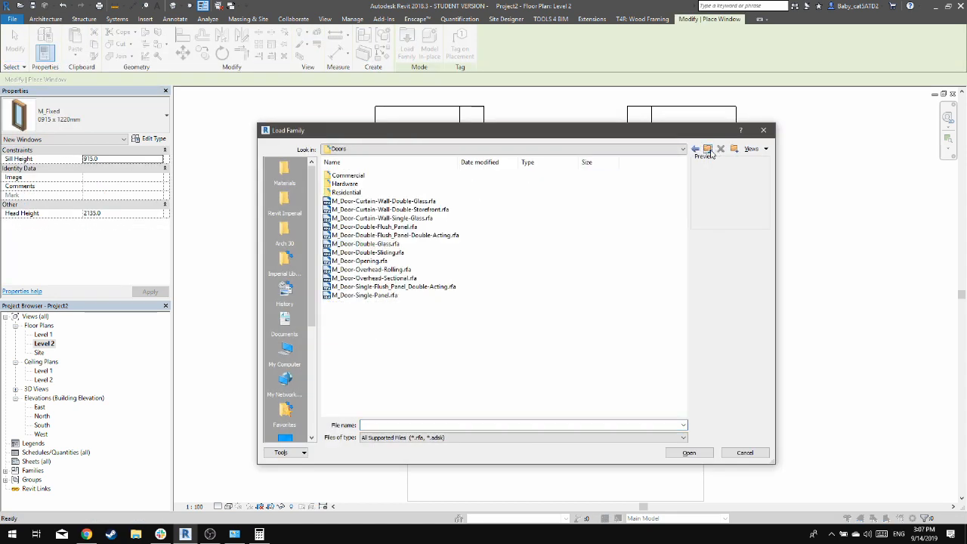
left_click(708, 149)
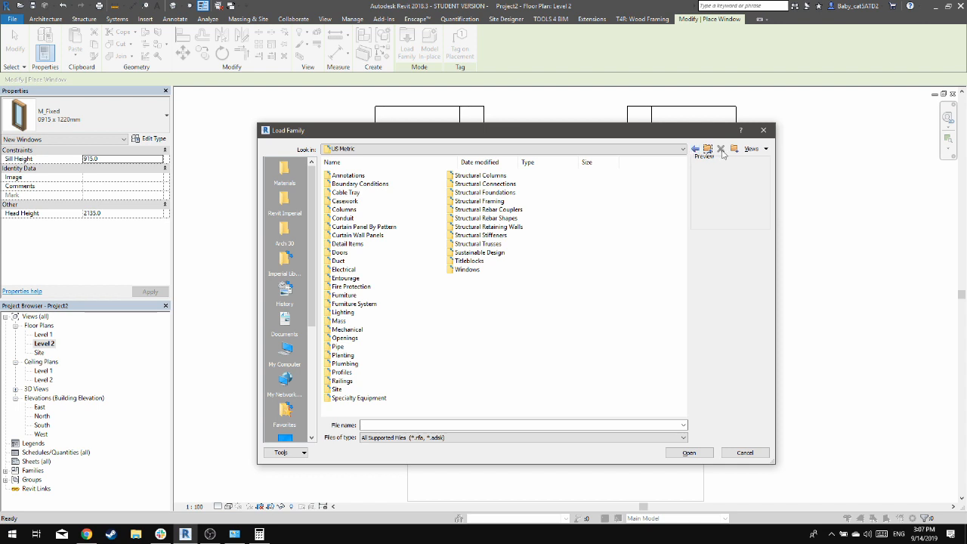
double_click(469, 270)
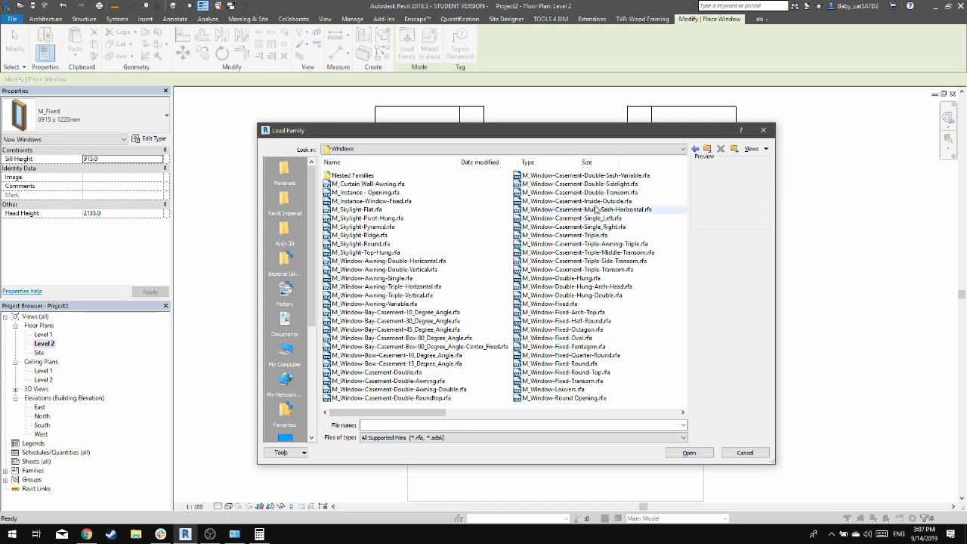
Preview the fixed window families and open M_Window-Fixed-Pentagon.rfa for loading
left_click(612, 304)
left_click(618, 312)
left_click(617, 321)
key("Down")
key("Down")
key("Down")
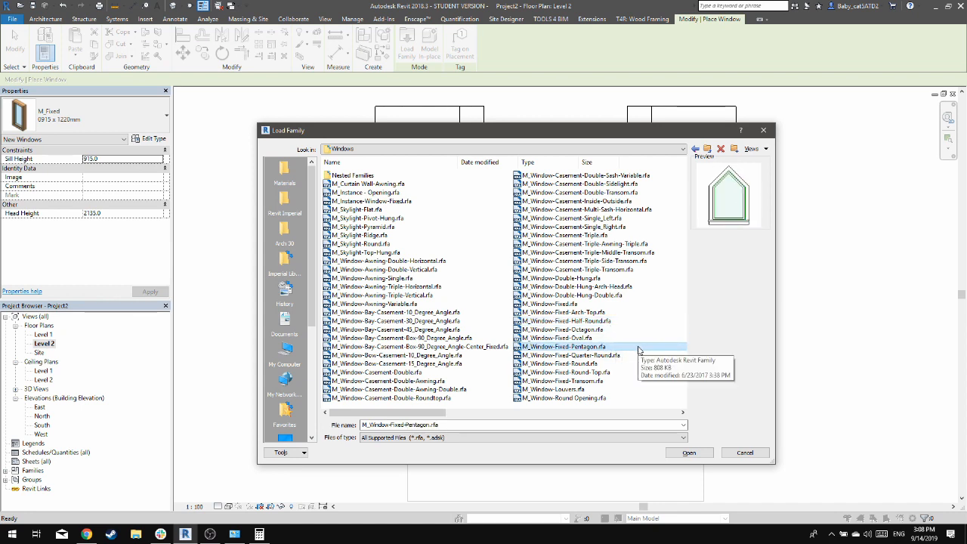
scroll(626, 362, "down", 1)
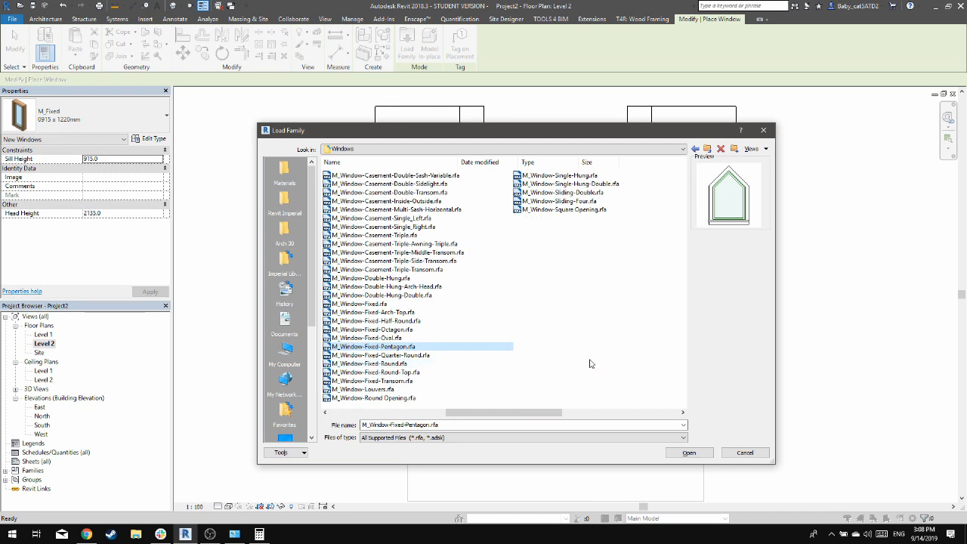
scroll(592, 363, "up", 1)
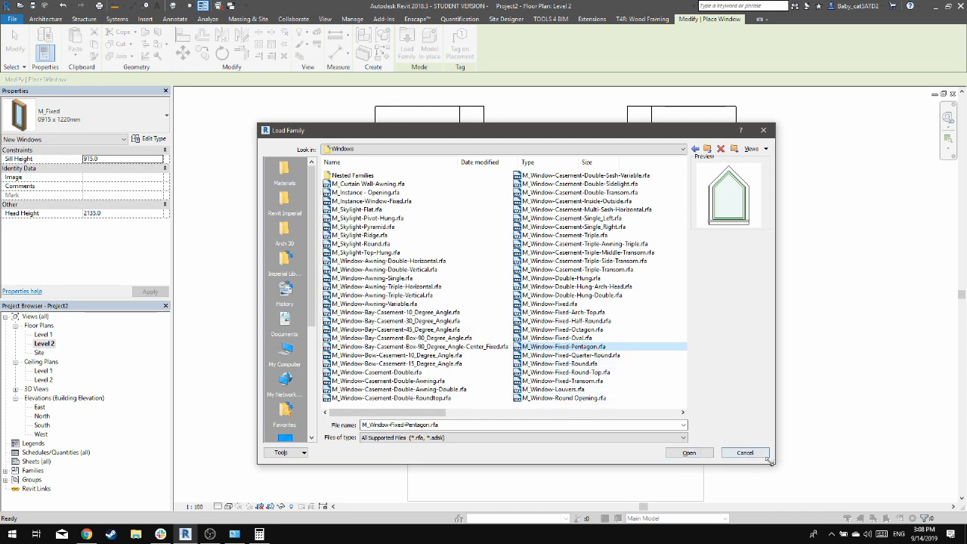
left_click(696, 453)
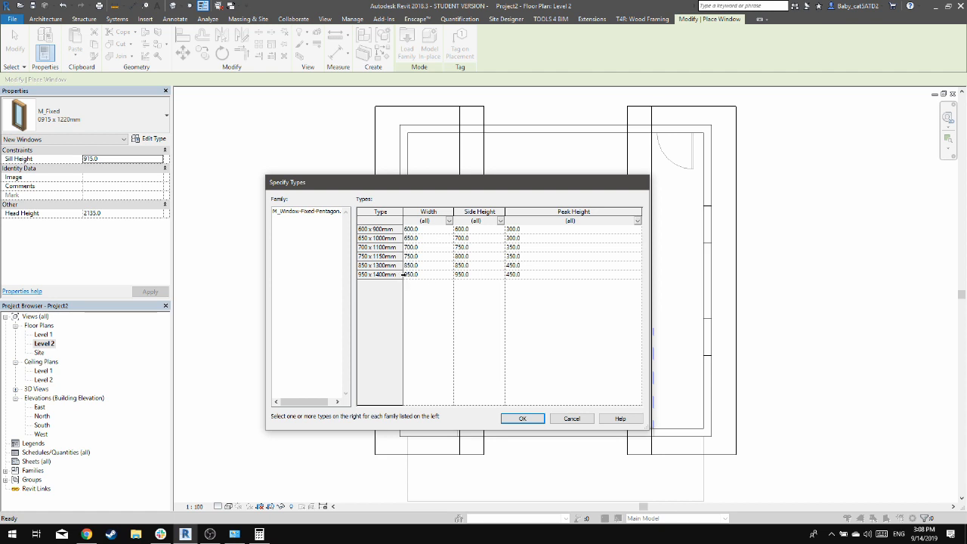
Choose the 700 x 1100mm type of the pentagon window family for loading
left_click(394, 276)
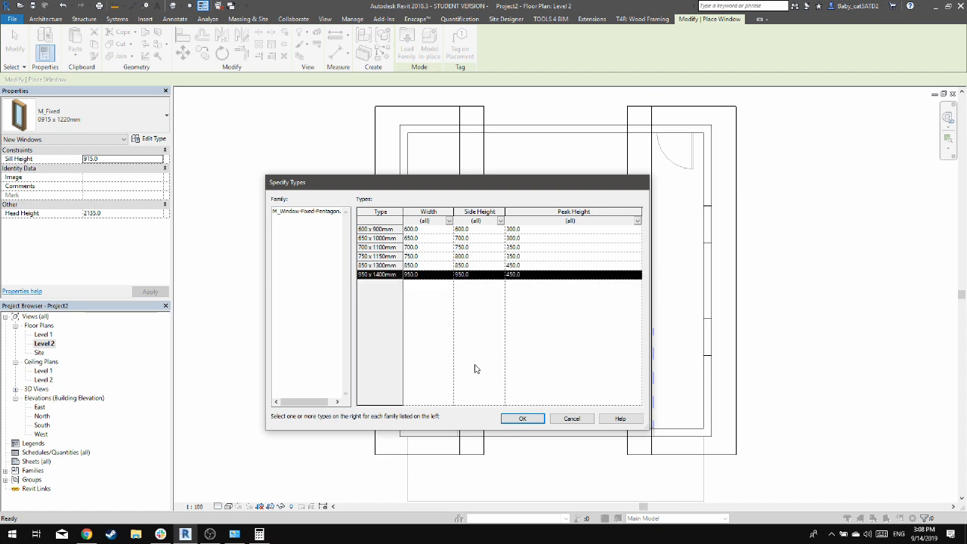
left_click(393, 248)
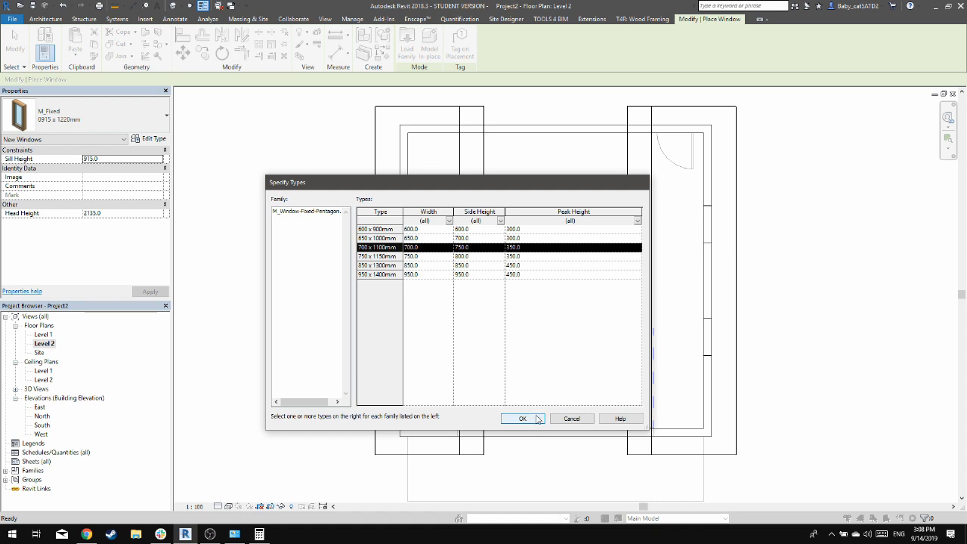
Load the chosen pentagon type and place one window at the middle of the south wall in the Level 2 plan, 3750 mm from each side
left_click(538, 419)
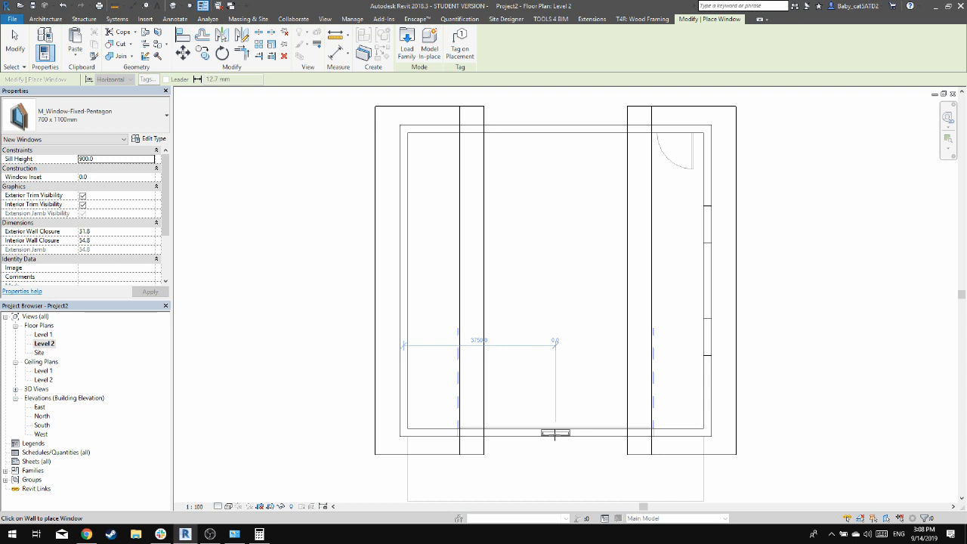
scroll(555, 433, "up", 3)
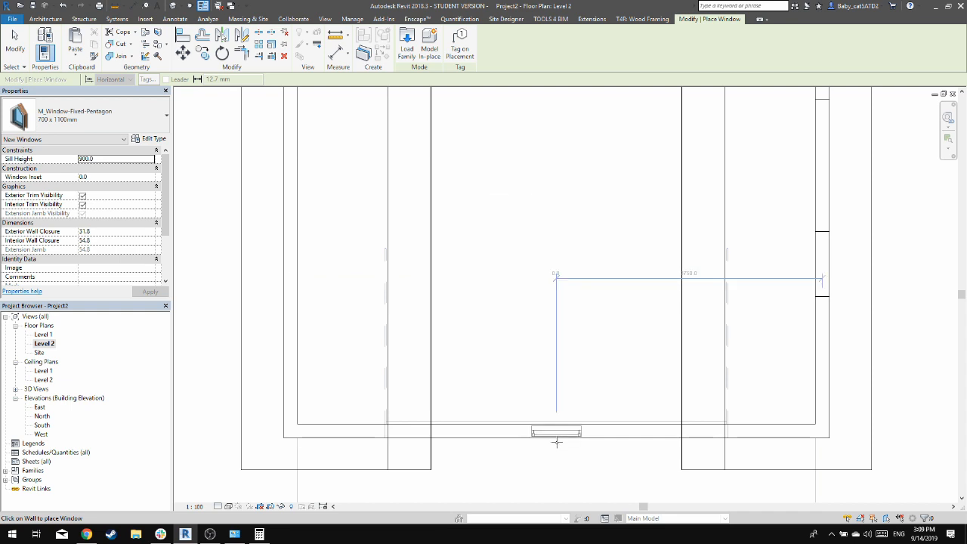
left_click(552, 474)
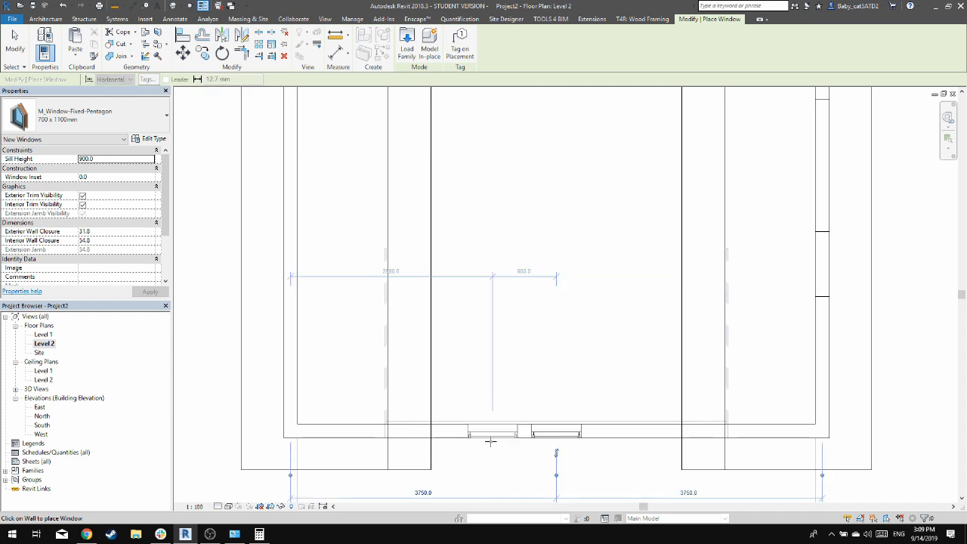
key("Escape")
key("Escape")
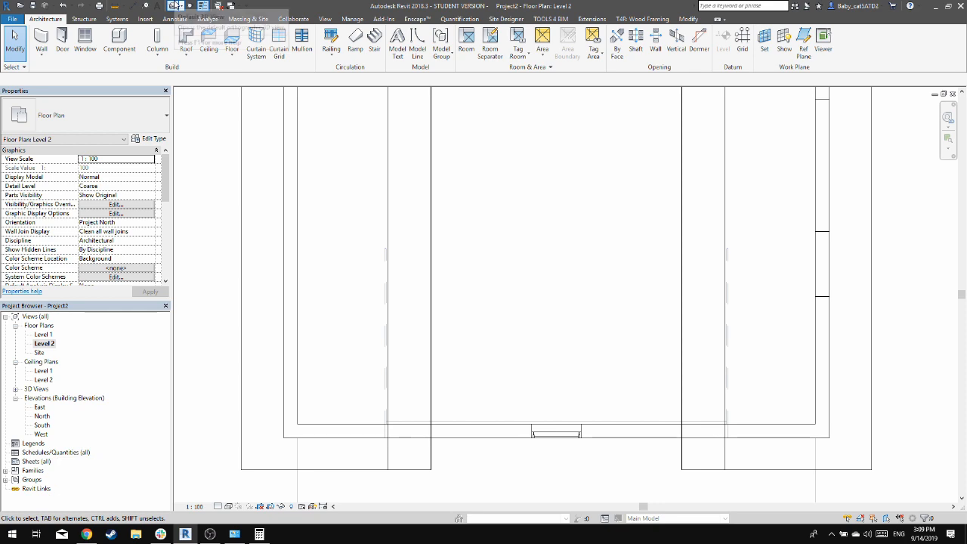
In the 3D view, set the sill height of the pentagon gable window to 450 mm
left_click(173, 6)
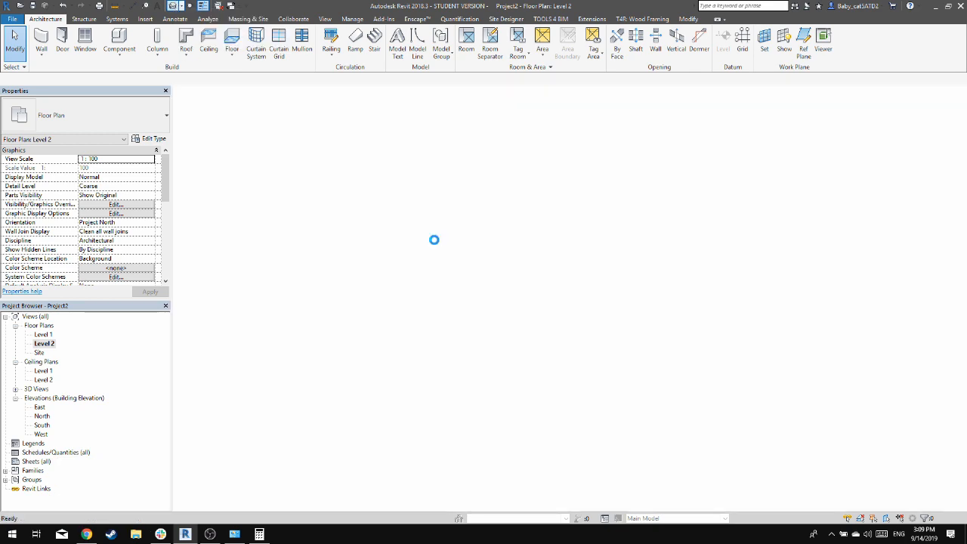
middle_click_drag(521, 290, 665, 284, "shift")
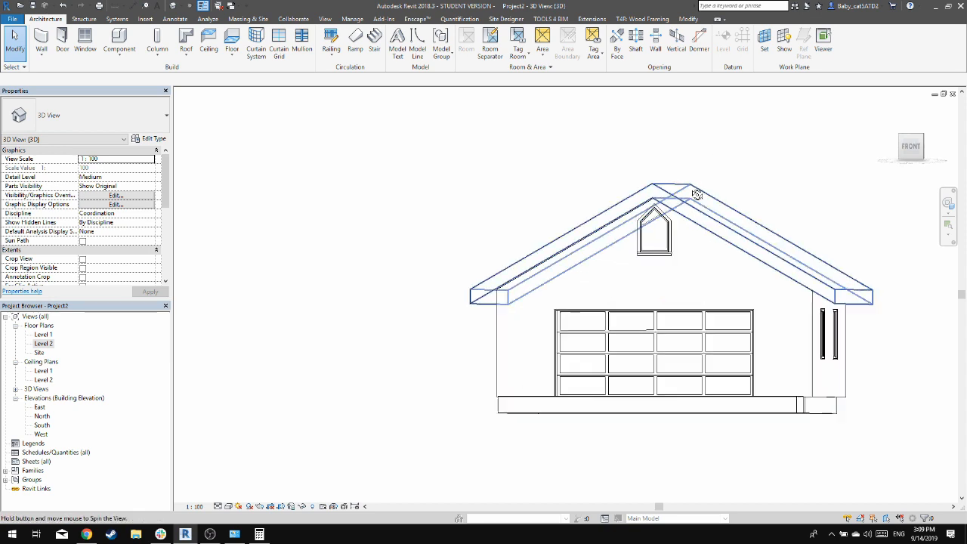
scroll(654, 264, "up", 3)
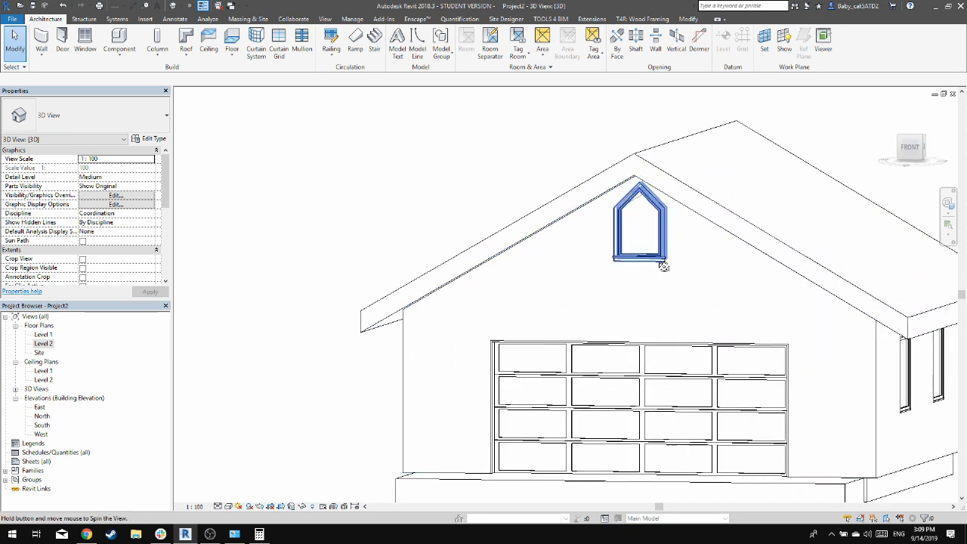
middle_click_drag(662, 261, 685, 244, "shift")
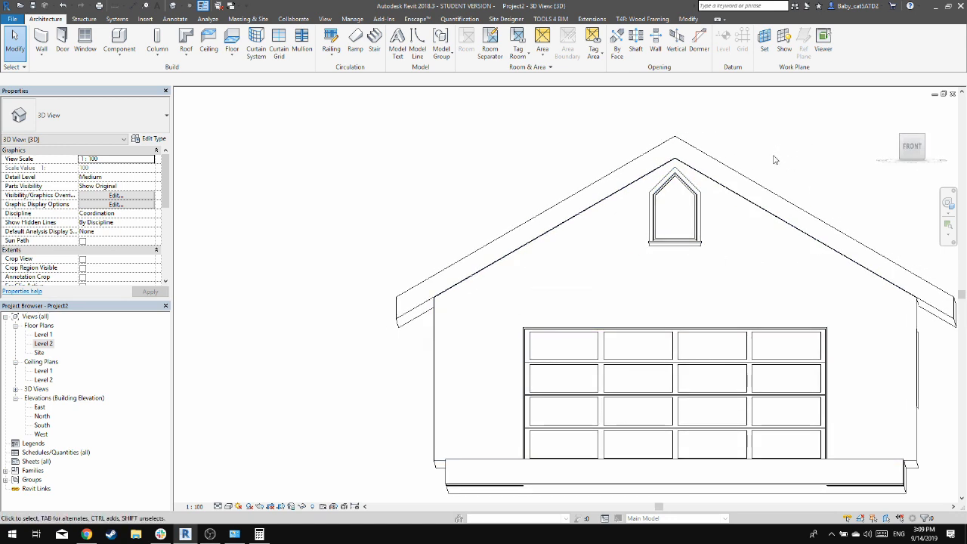
left_click(689, 240)
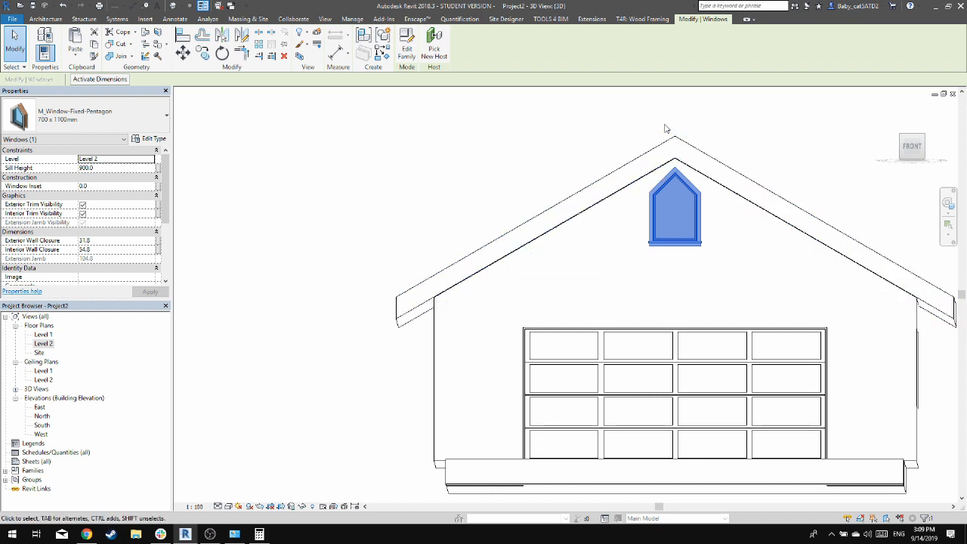
middle_click_drag(623, 133, 555, 189, "shift")
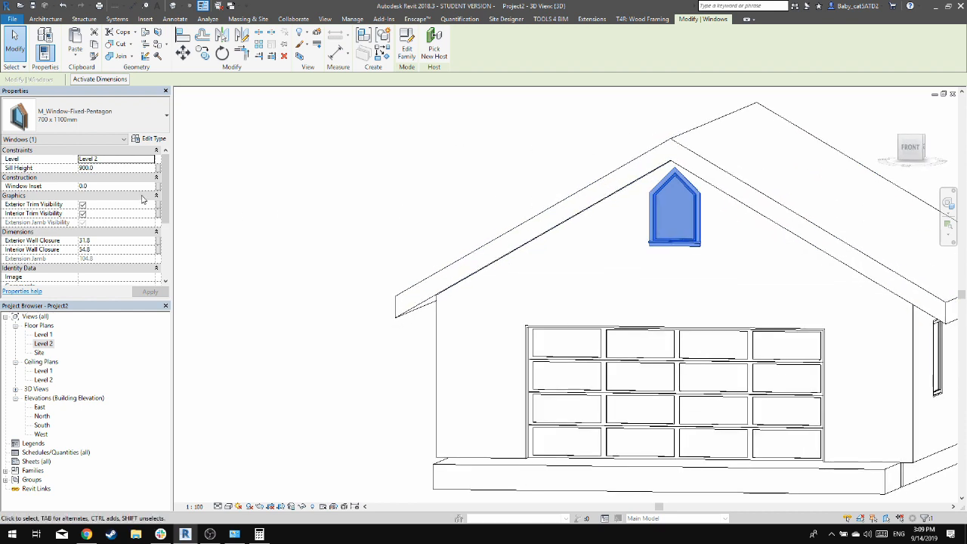
left_click(110, 167)
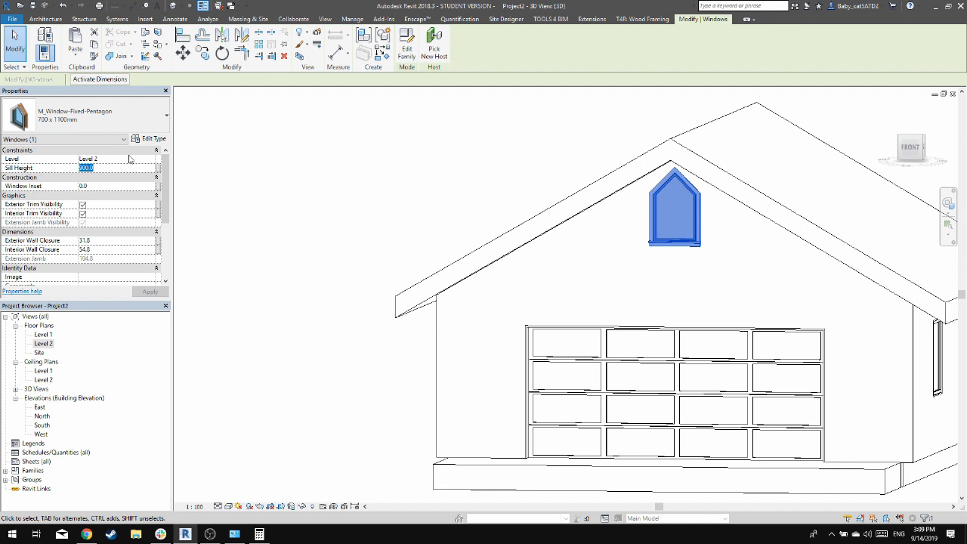
type("450")
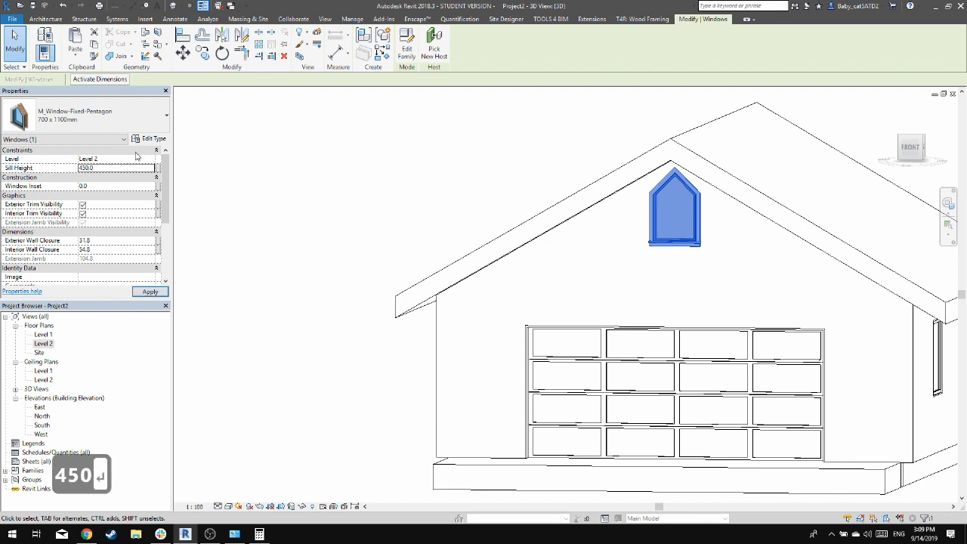
key("Return")
left_click(153, 294)
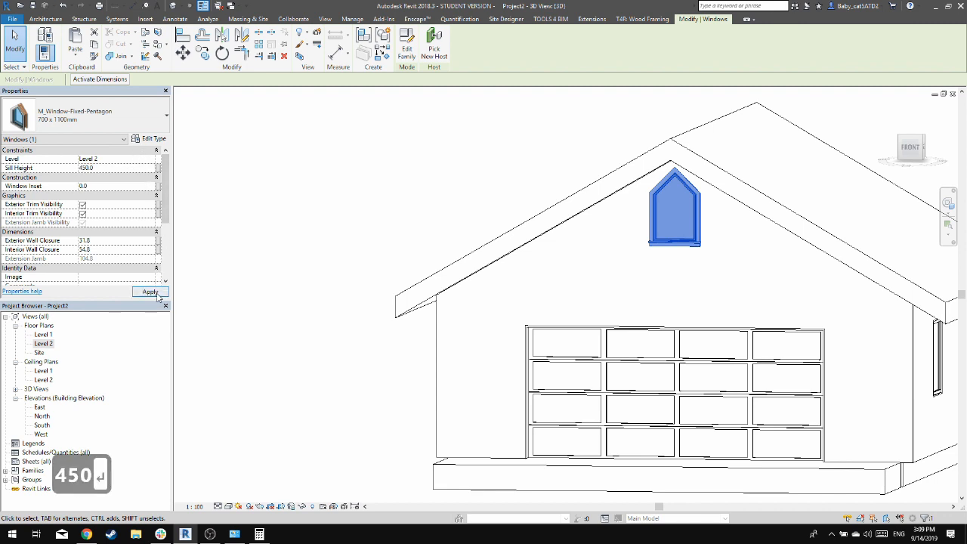
left_click(399, 195)
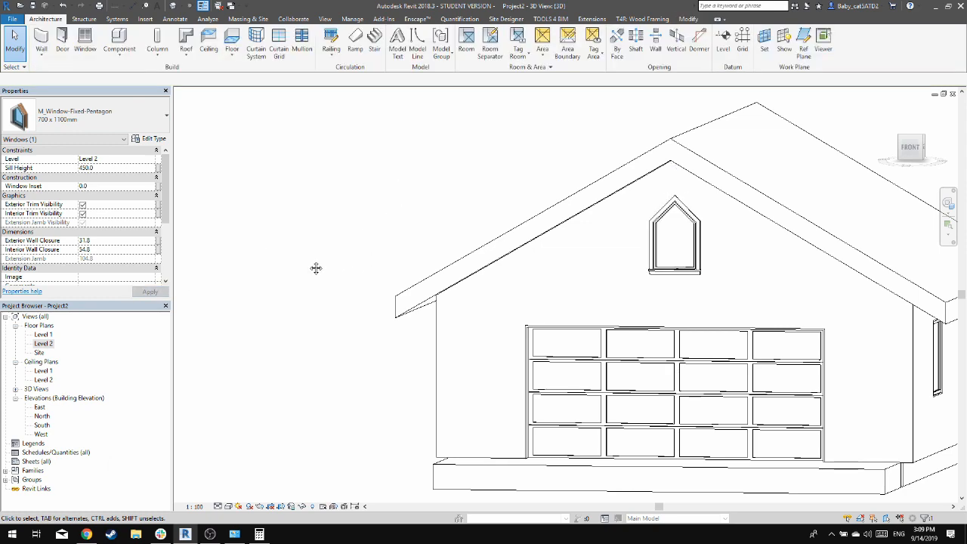
Place a roof fascia along the sloping edges of both gables and the east eave
middle_click_drag(315, 267, 514, 304, "shift")
middle_click_drag(816, 199, 716, 311, "shift")
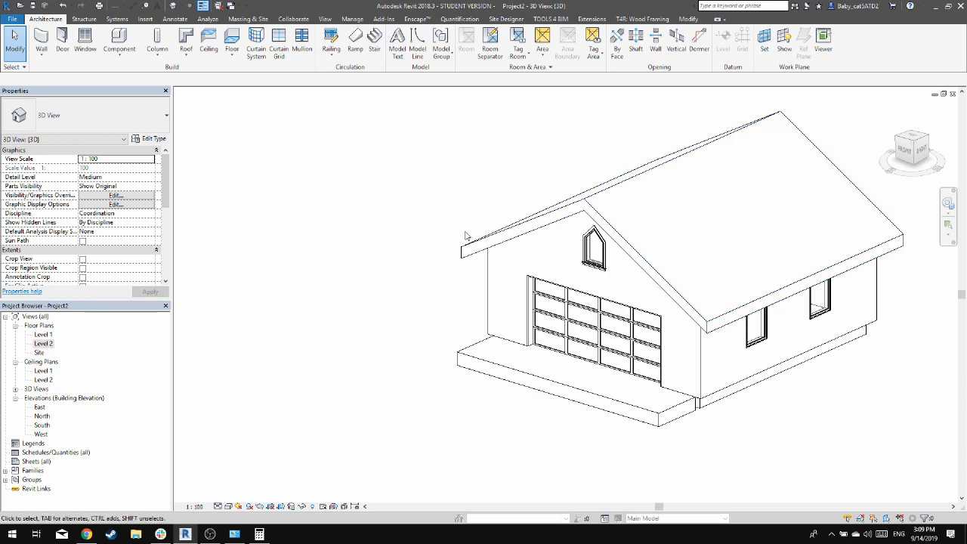
middle_click_drag(423, 269, 650, 317, "shift")
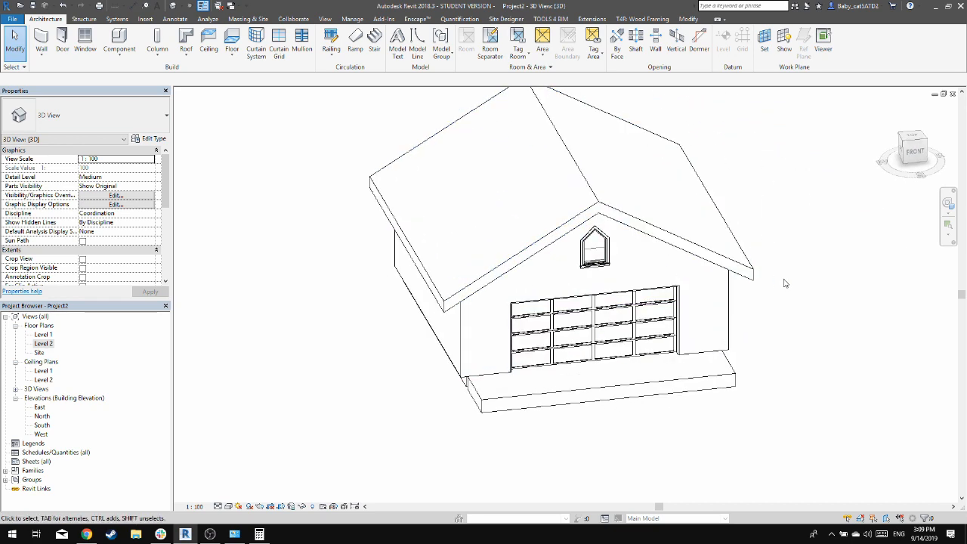
middle_click_drag(778, 299, 791, 312)
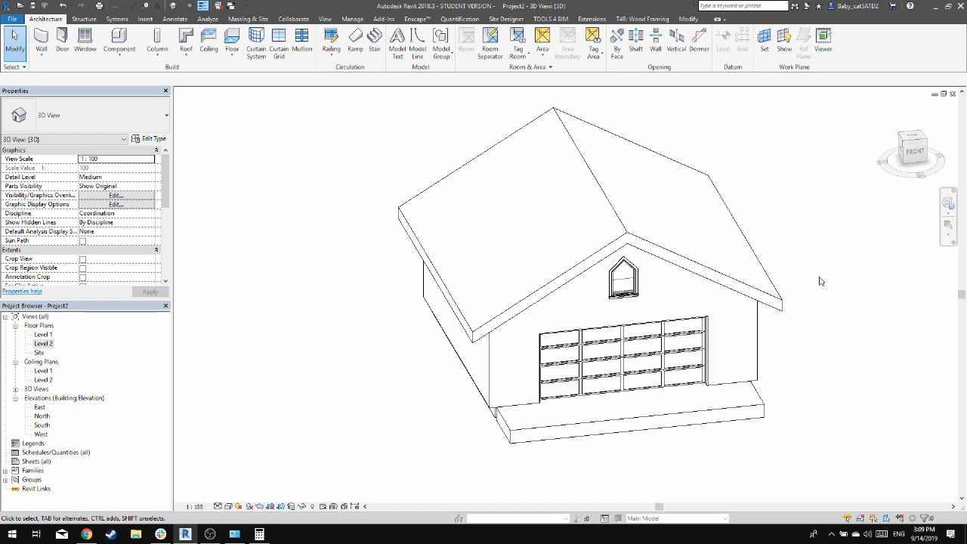
middle_click_drag(449, 308, 315, 236, "shift")
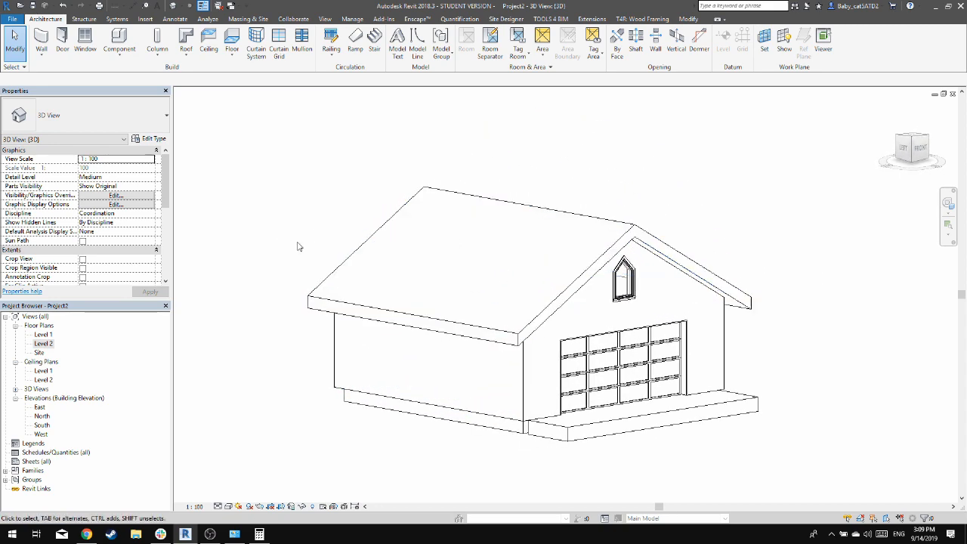
middle_click_drag(764, 254, 526, 269, "shift")
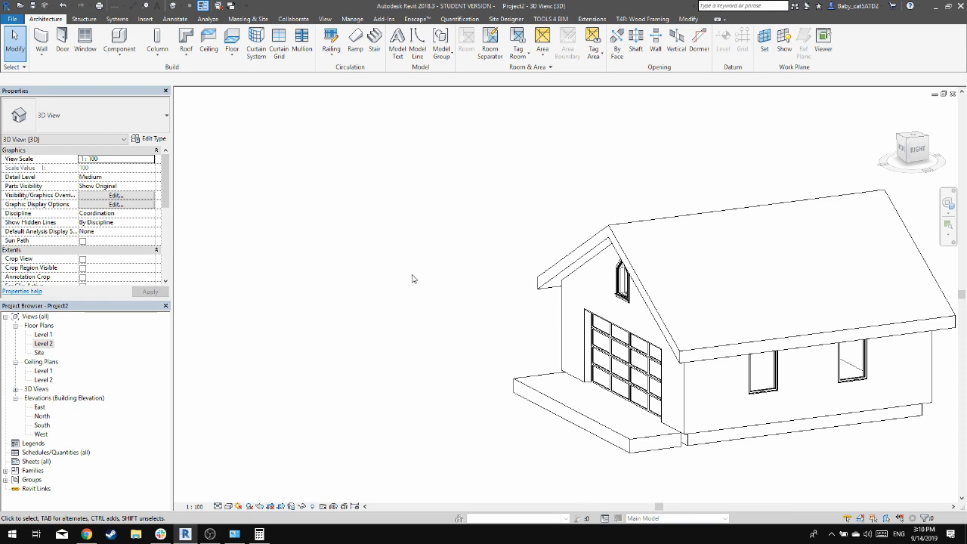
left_click(192, 60)
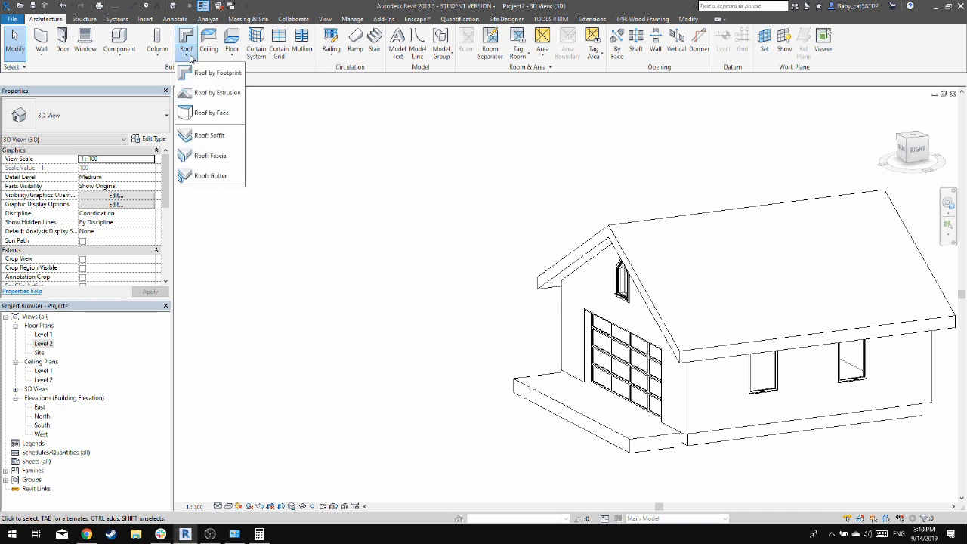
left_click(211, 156)
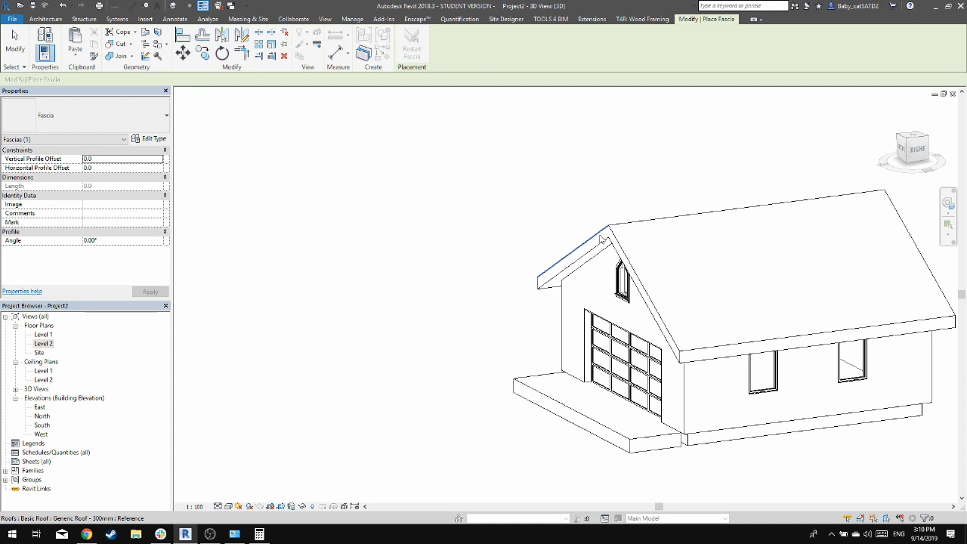
left_click(602, 240)
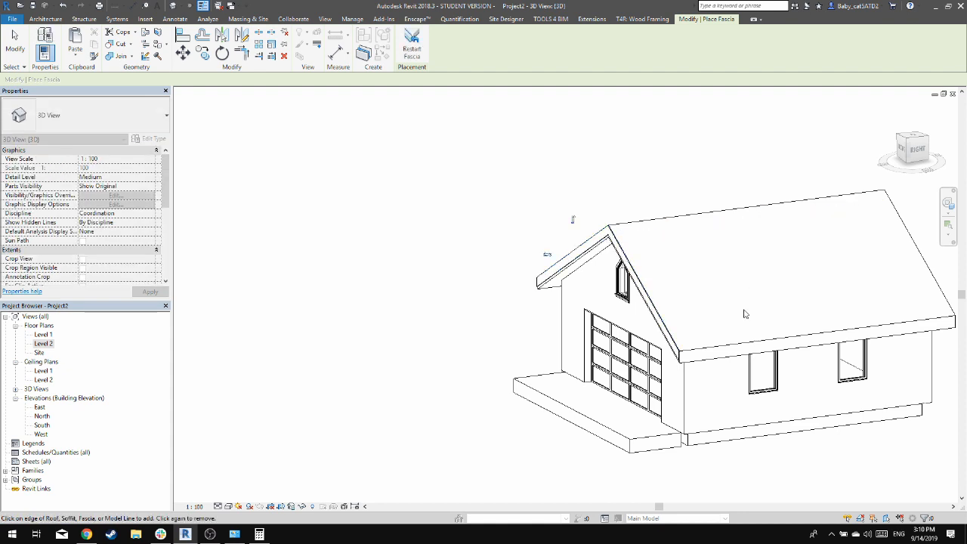
middle_click_drag(720, 352, 549, 277, "shift")
key("Escape")
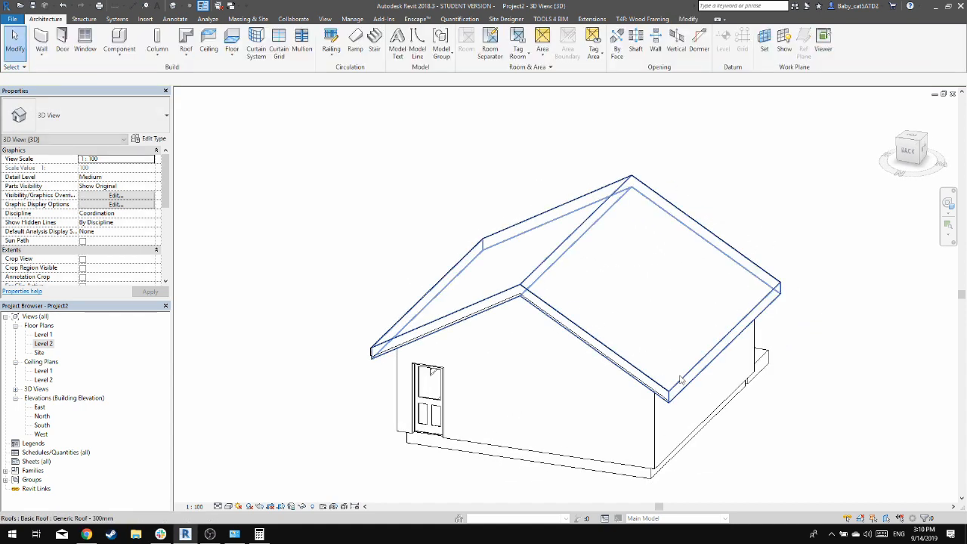
Add the west eave edge of the roof as a further segment of the existing fascia
left_click(617, 361)
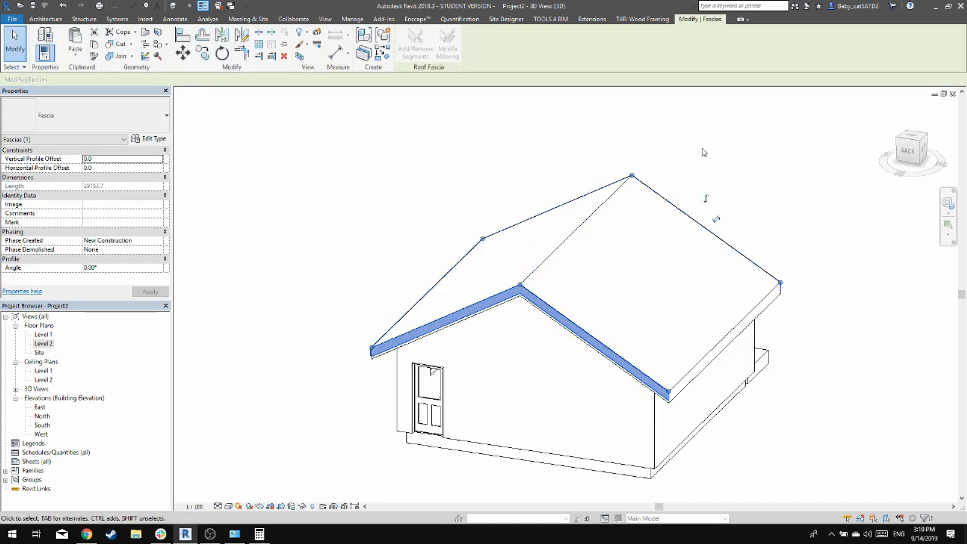
key("Escape")
scroll(676, 401, "up", 6)
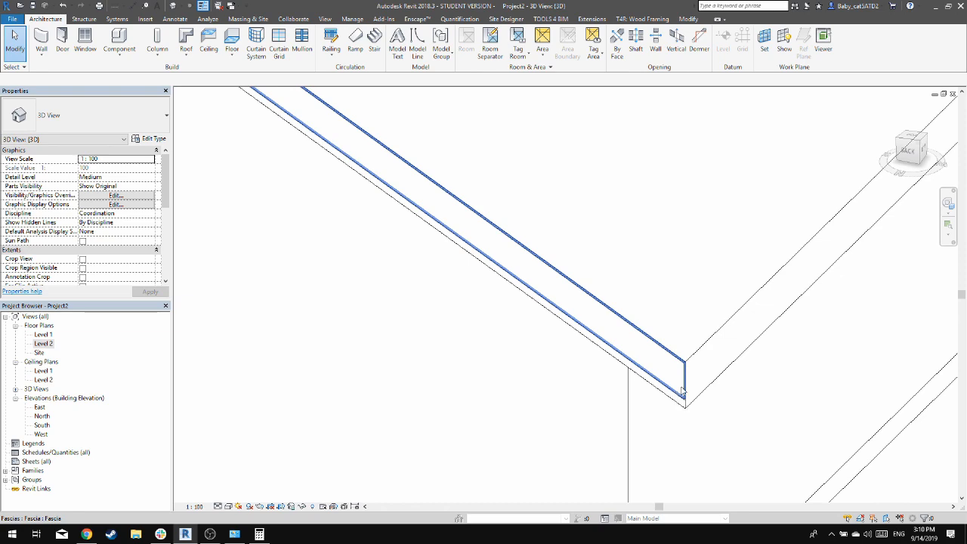
scroll(674, 393, "down", 8)
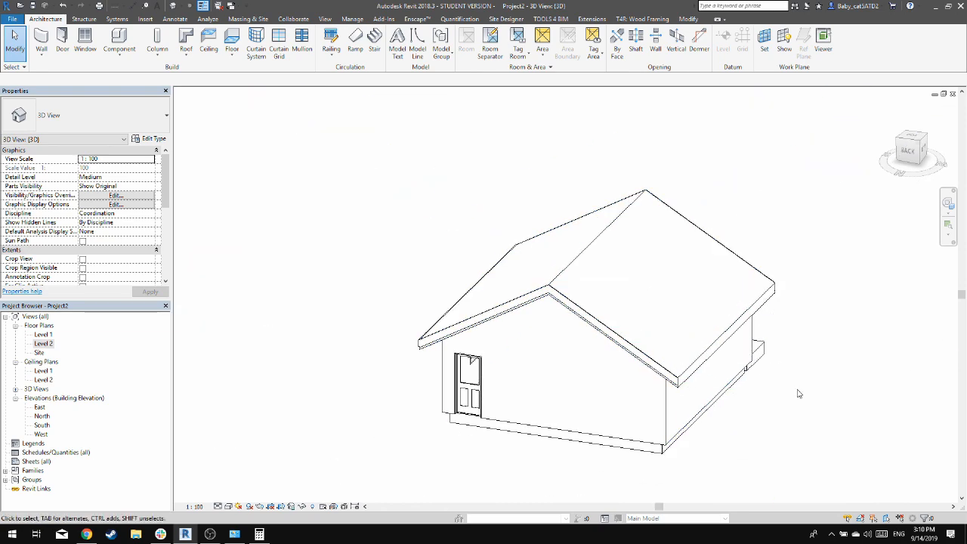
scroll(578, 405, "up", 6)
middle_click_drag(578, 404, 794, 463)
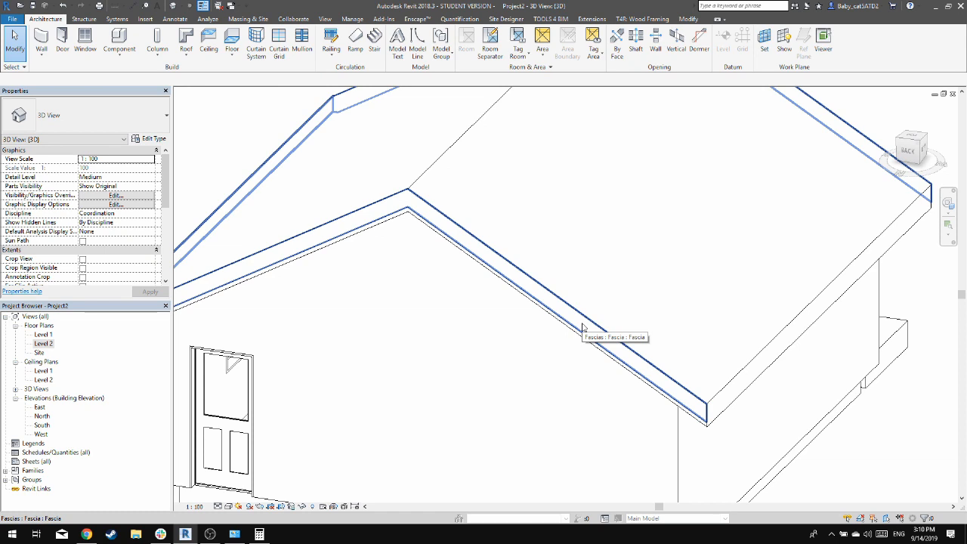
left_click(588, 334)
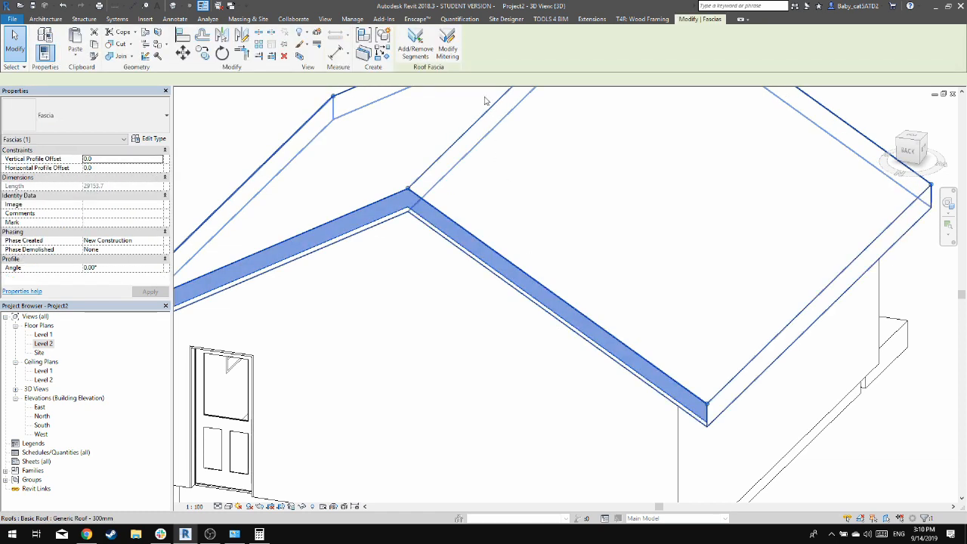
left_click(764, 364)
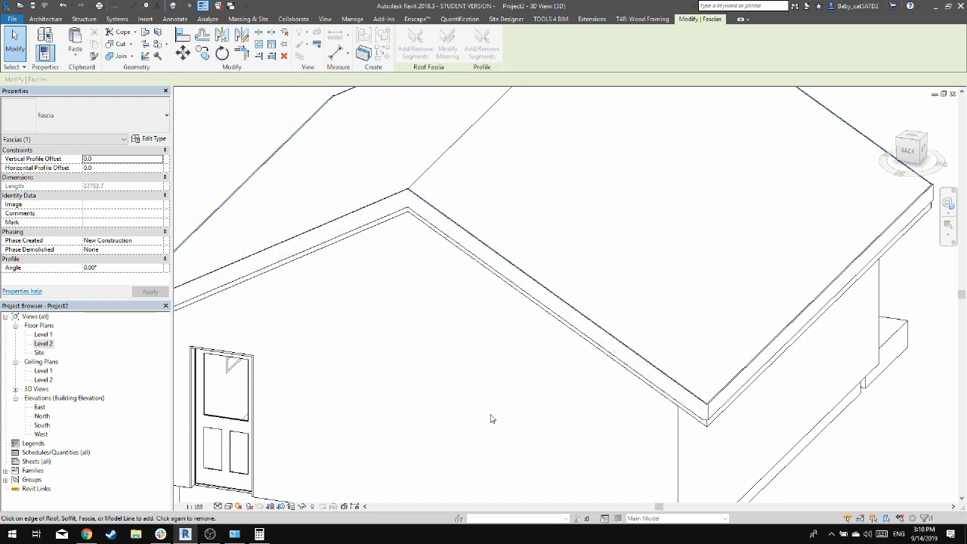
key("Escape")
key("Escape")
Compare the depth of the fascia with the roof edge along the gable above the entry door and the adjoining eave
scroll(731, 359, "down", 3)
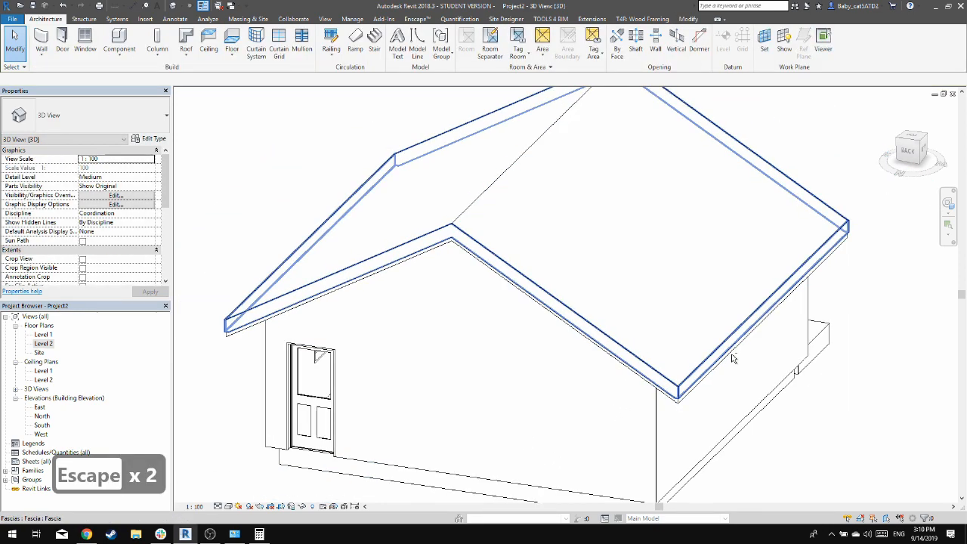
scroll(731, 359, "up", 2)
left_click(656, 416)
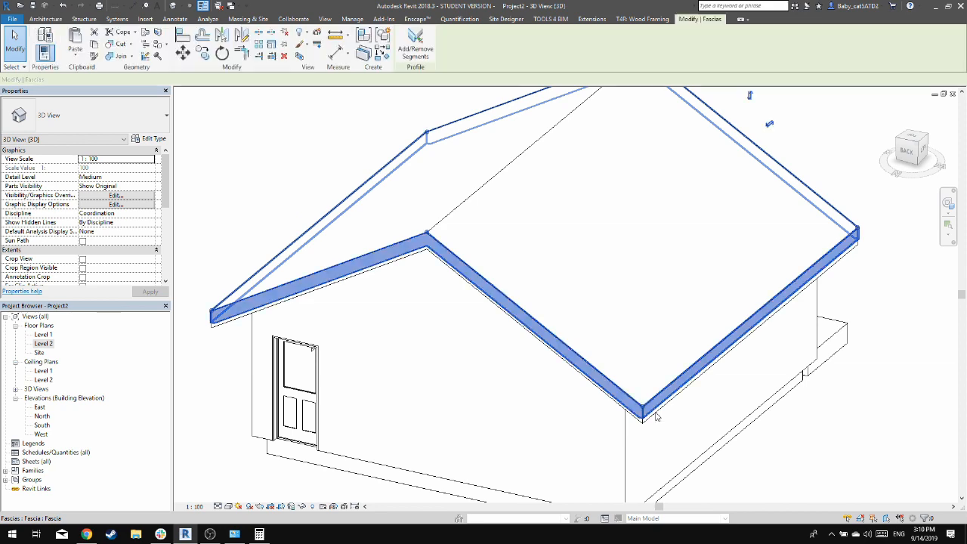
left_click(547, 199)
left_click(313, 151)
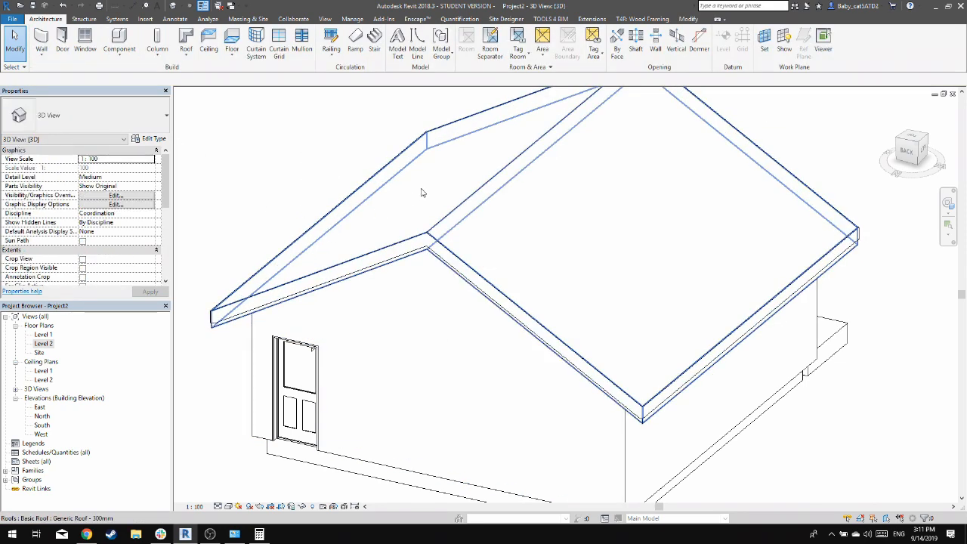
left_click(446, 216)
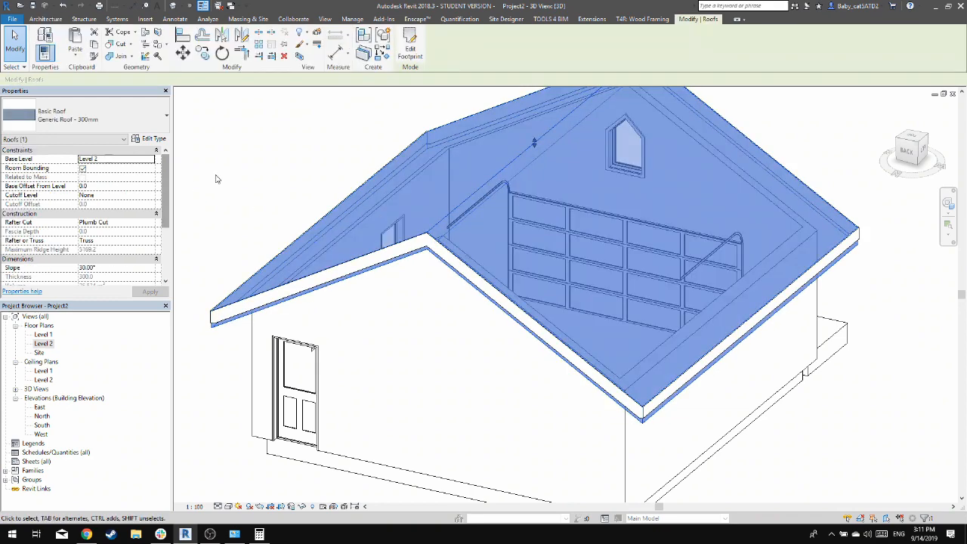
left_click(241, 179)
left_click(230, 313)
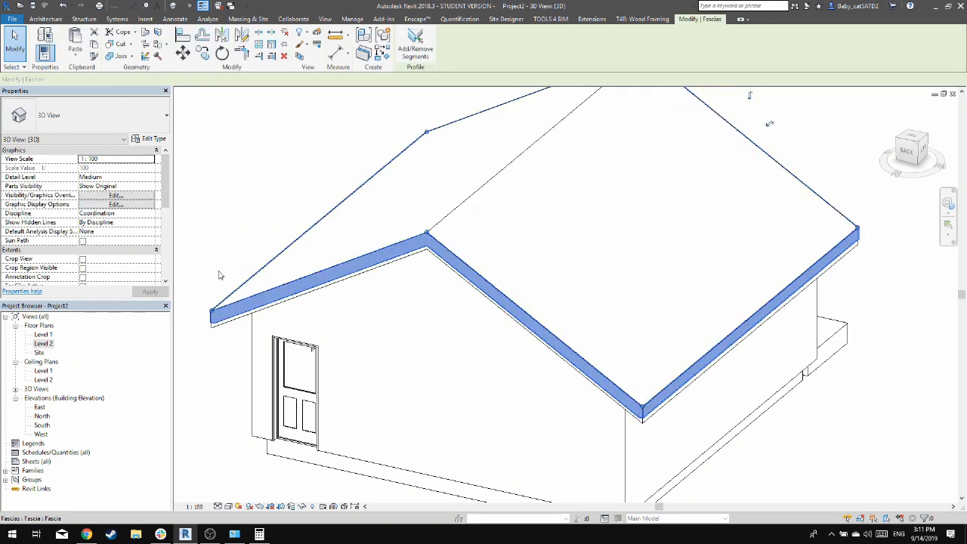
left_click(155, 139)
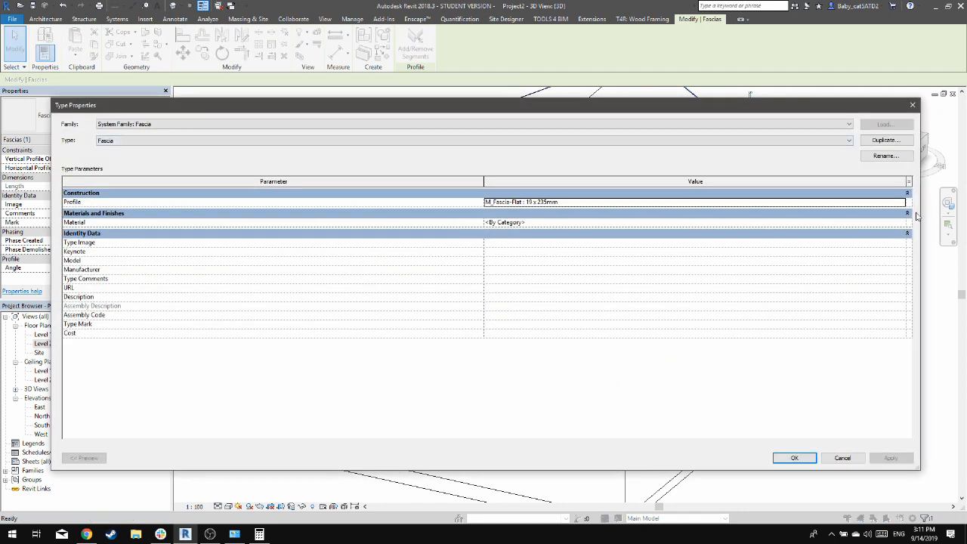
left_click(901, 202)
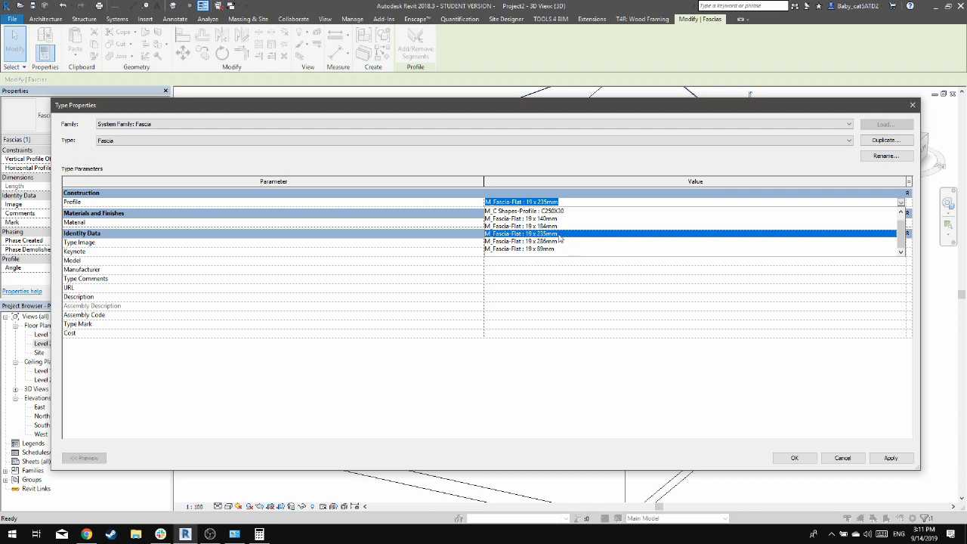
key("Escape")
key("Escape")
key("Escape")
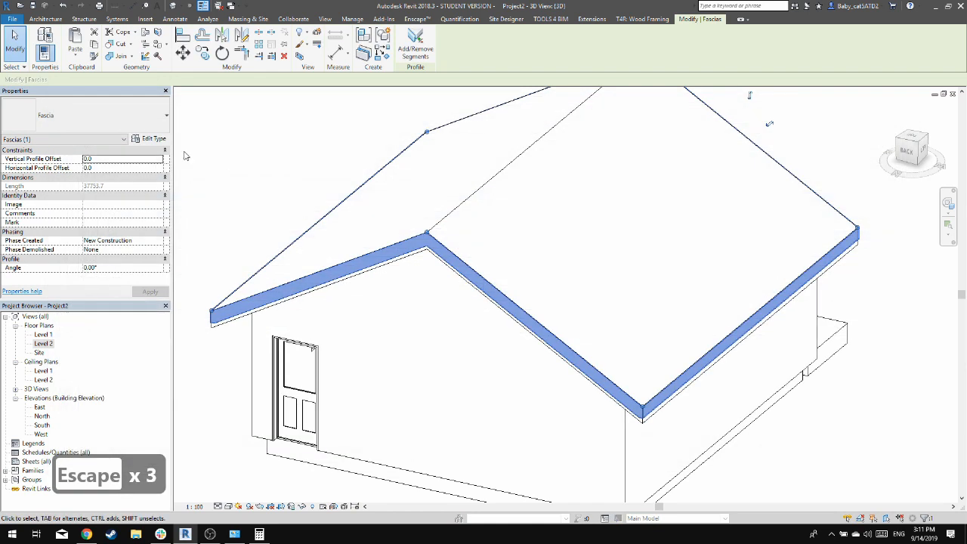
Set the profile of the fascia type to M_Fascia-Flat : 19 x 286mm
left_click(155, 140)
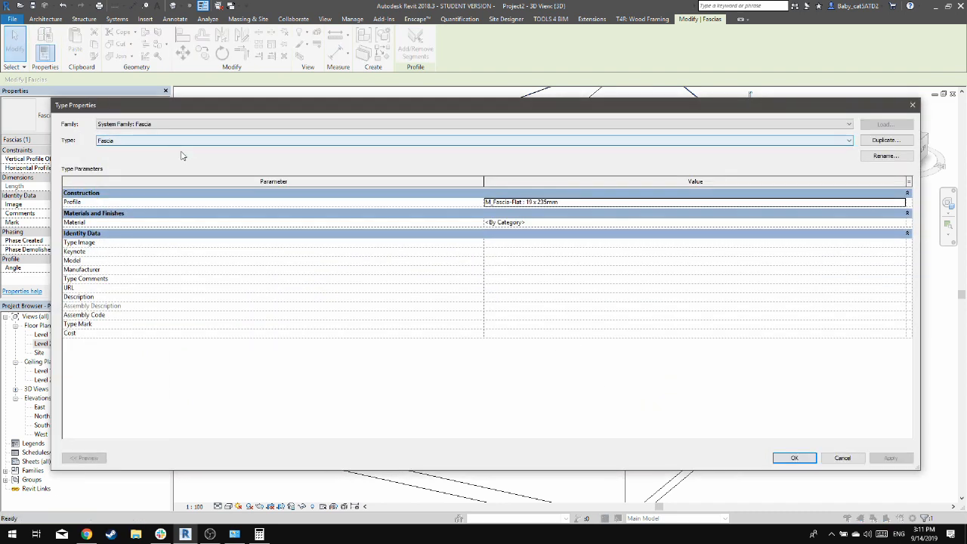
left_click(303, 141)
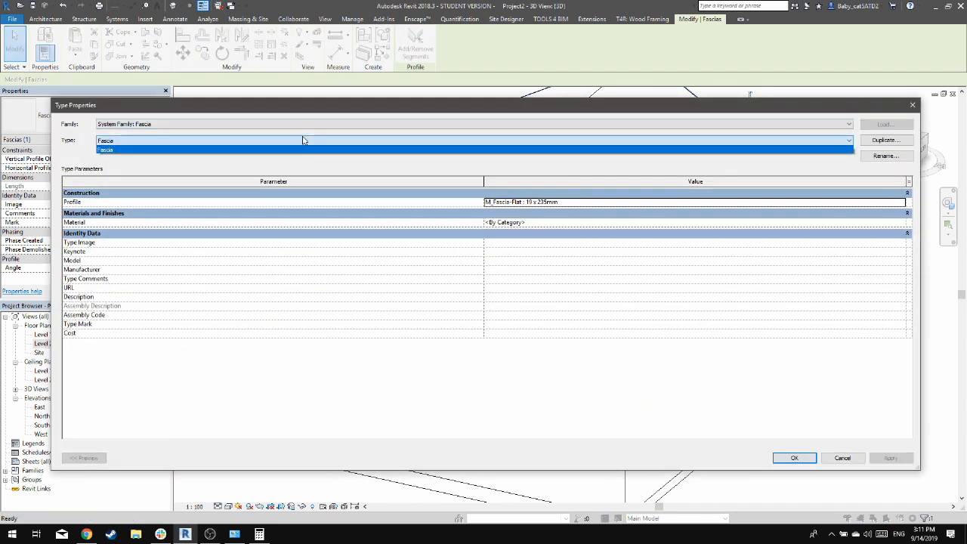
left_click(303, 141)
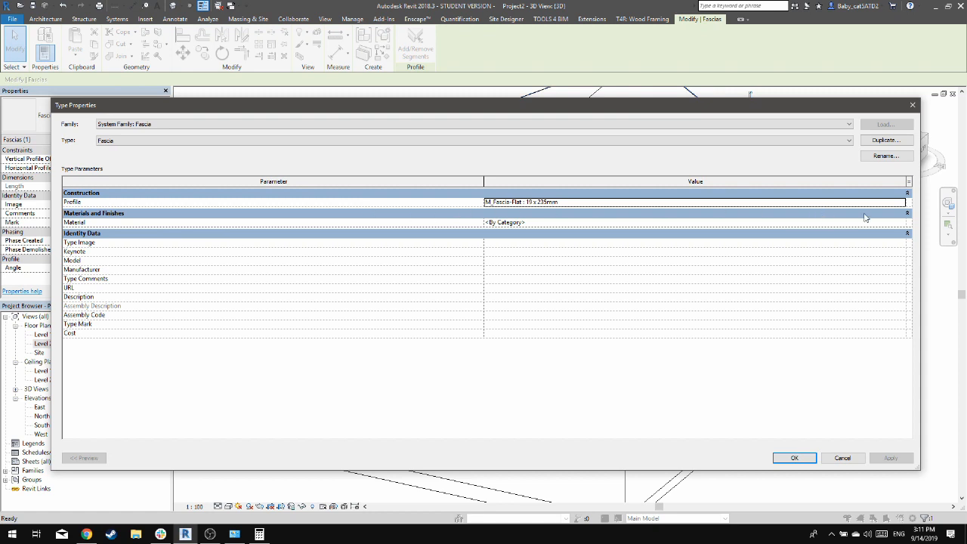
left_click(891, 203)
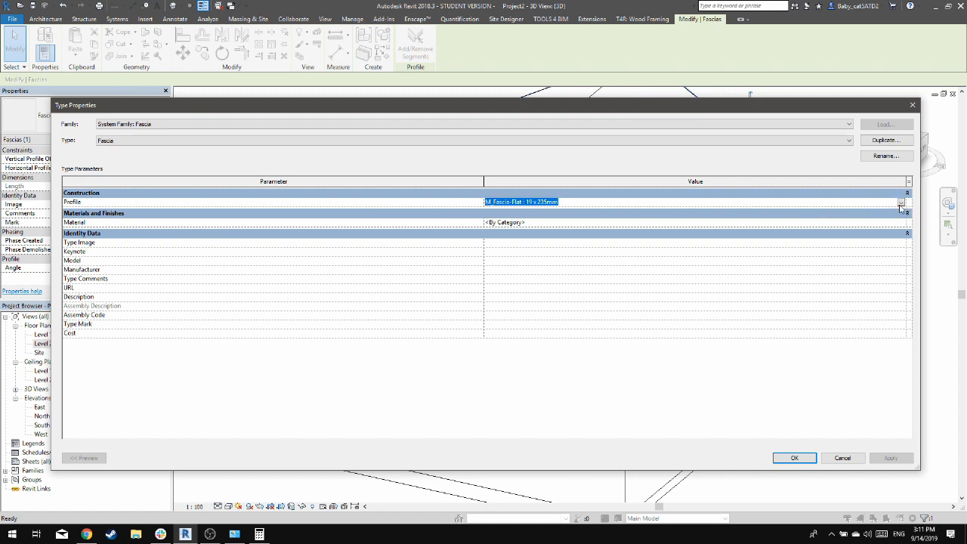
left_click(902, 203)
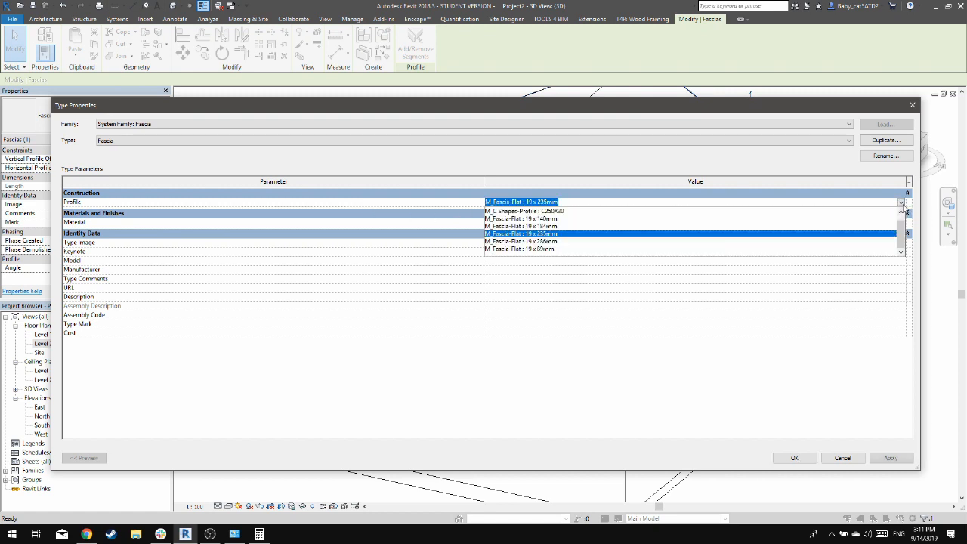
left_click(542, 241)
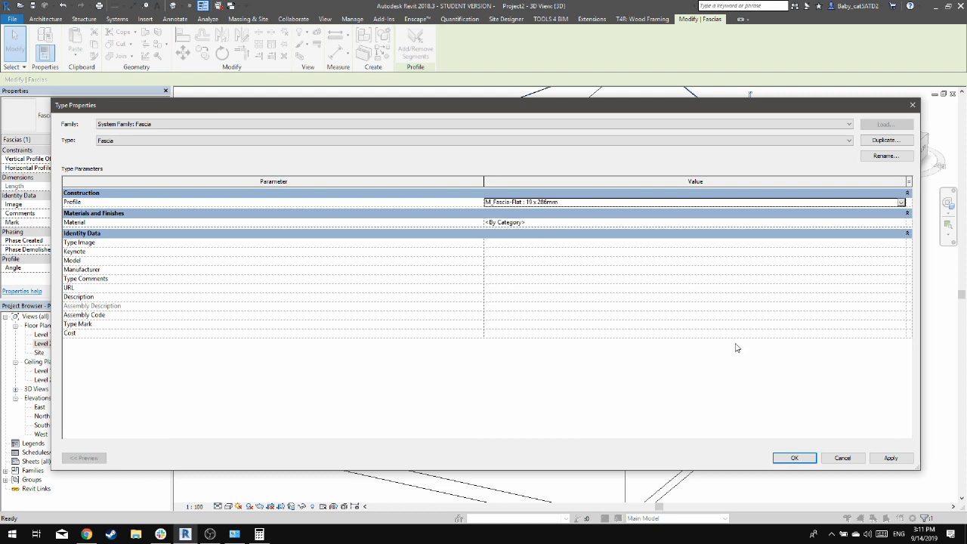
left_click(890, 458)
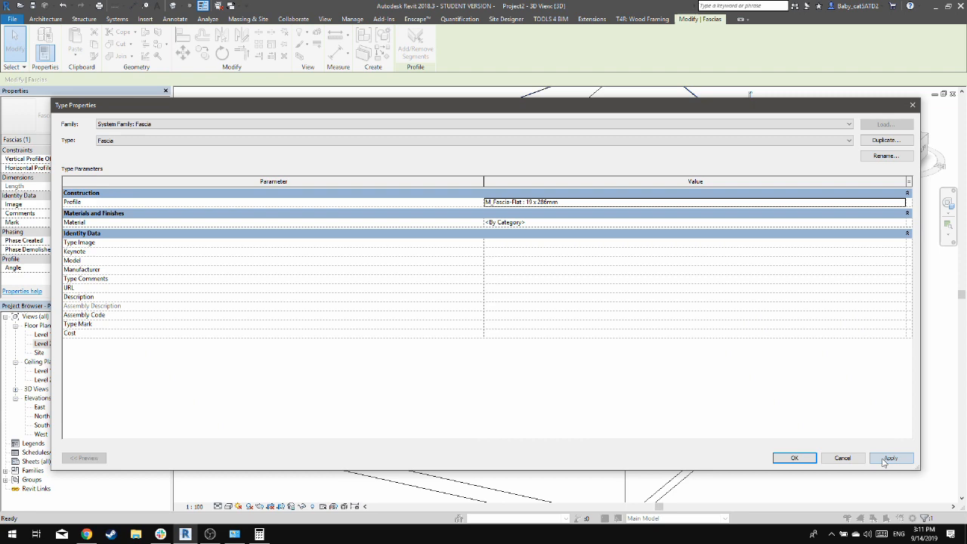
left_click(792, 461)
left_click(857, 461)
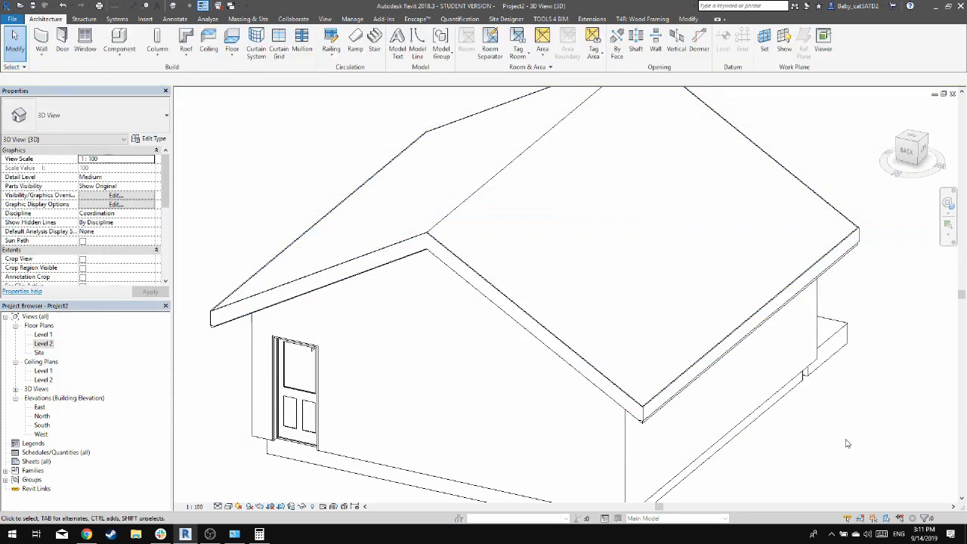
Set the structure layer thickness of the Generic Roof - 300mm type to 200 mm
left_click(500, 238)
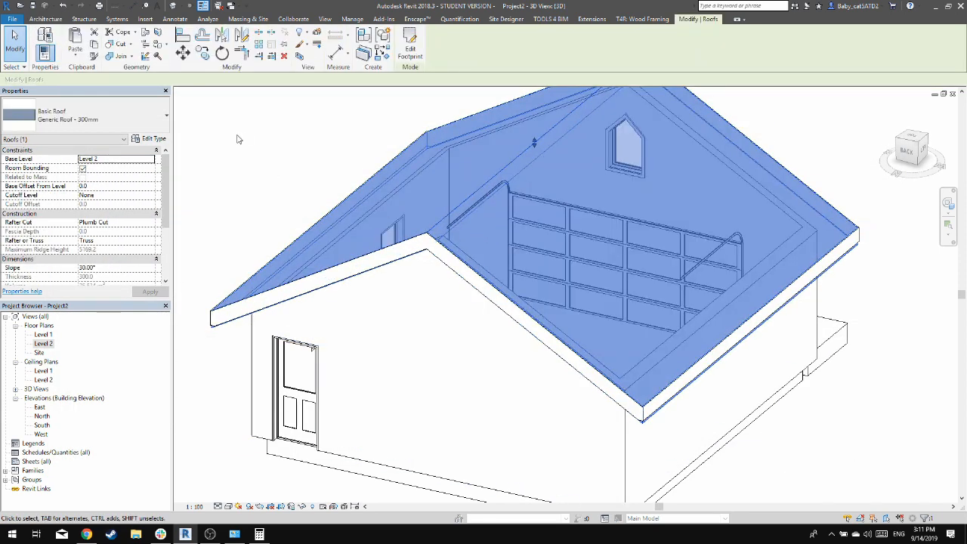
left_click(159, 140)
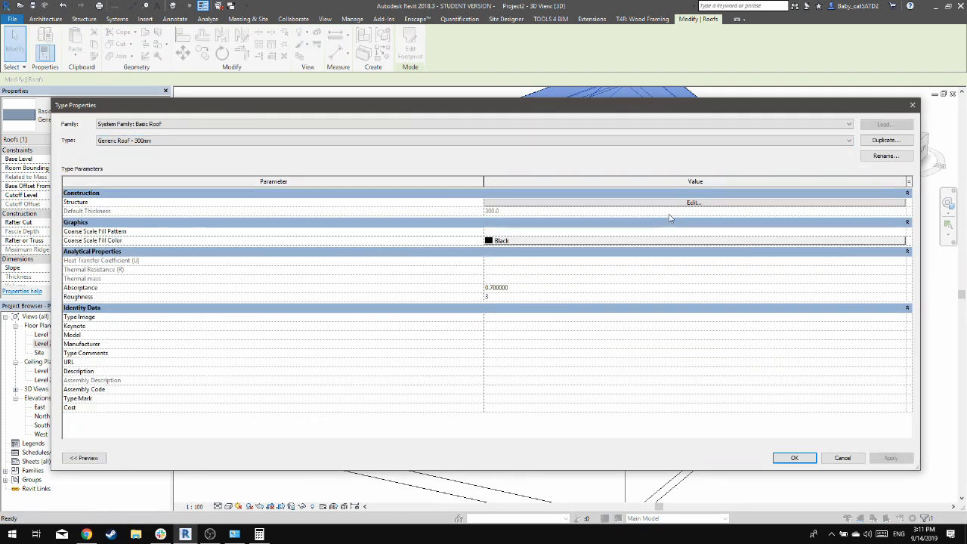
left_click(694, 203)
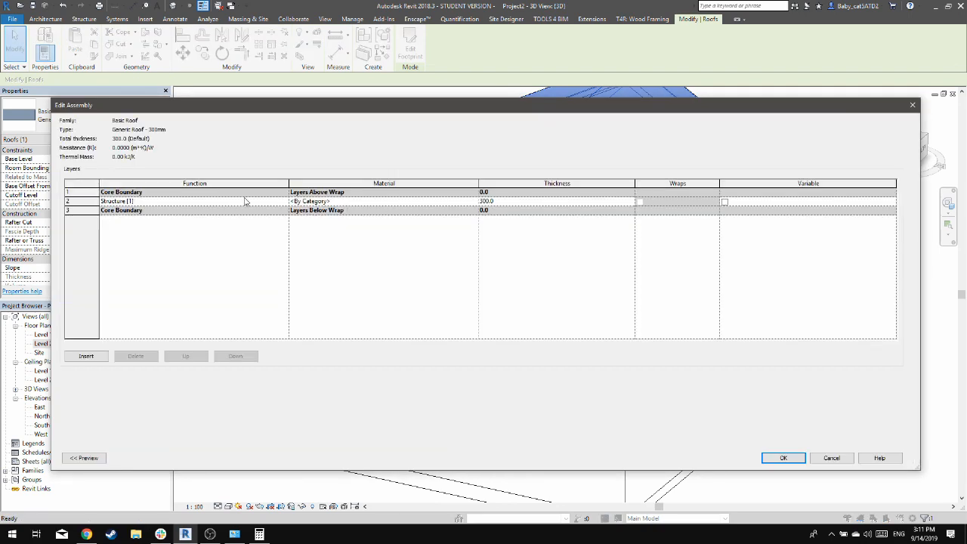
left_click(529, 204)
type("200")
left_click(783, 458)
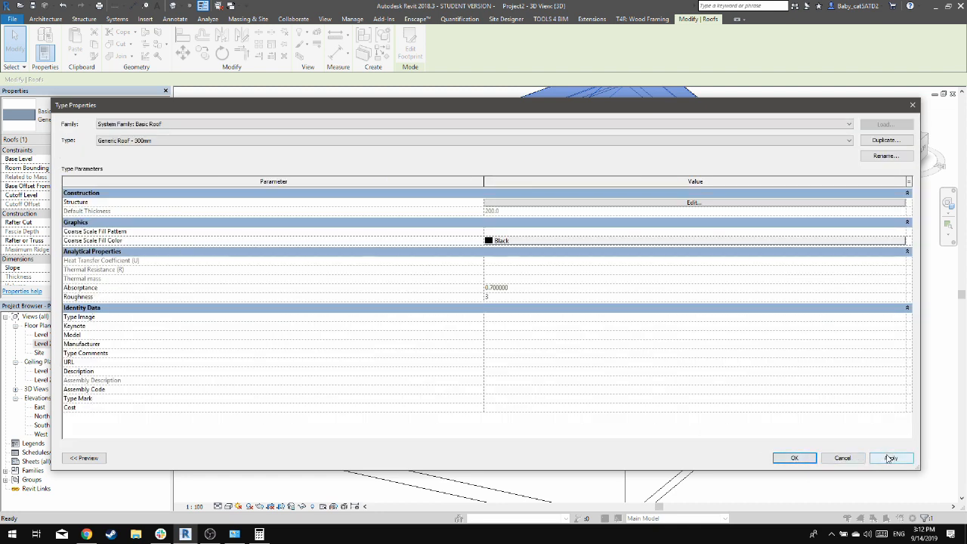
left_click(891, 459)
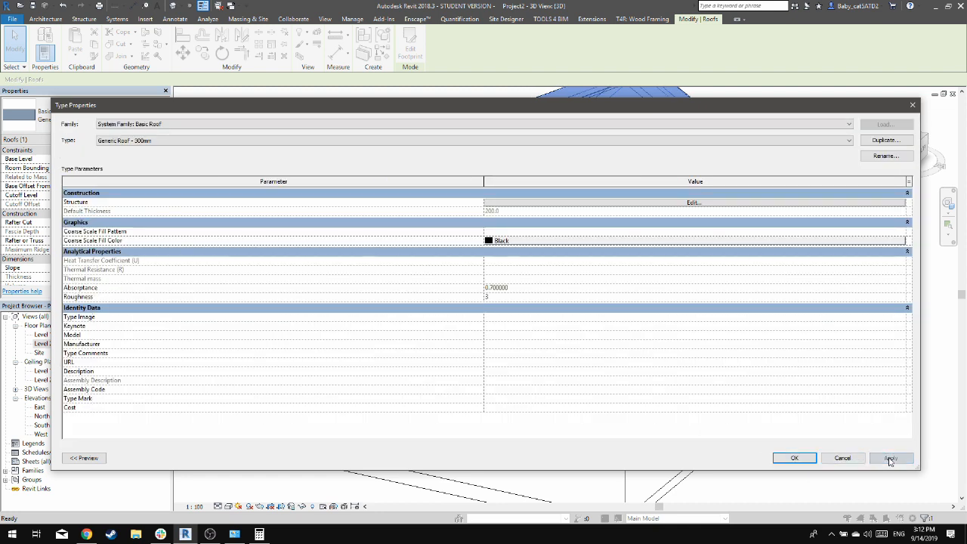
left_click(793, 460)
left_click(840, 445)
Examine the underside of the roof overhang and the eave corners to check how the fascia covers the roof edge
middle_click_drag(846, 429, 761, 255, "shift")
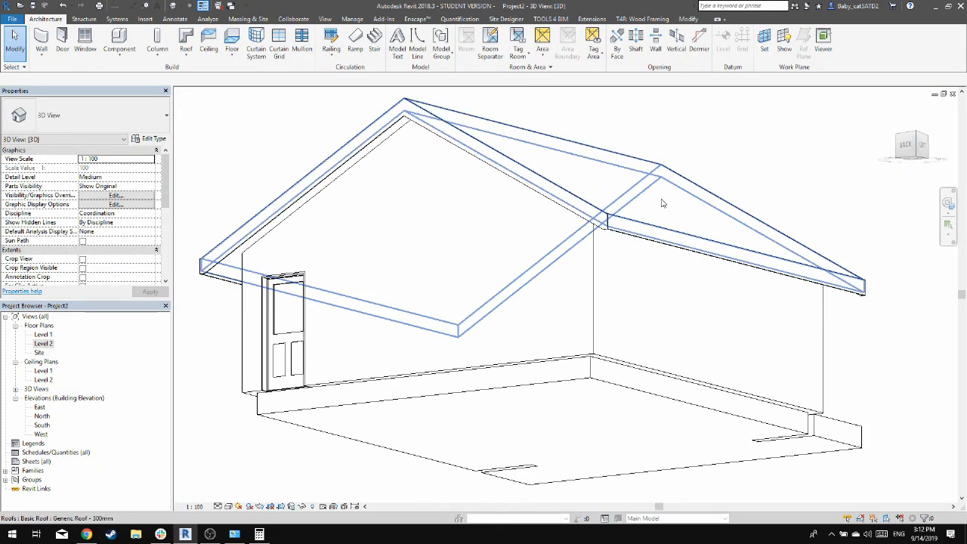
scroll(217, 287, "up", 6)
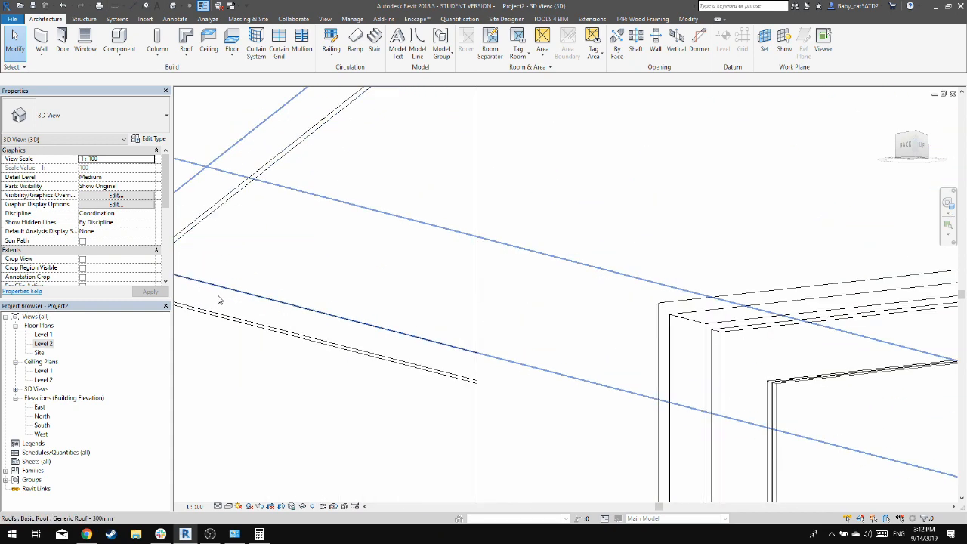
middle_click_drag(218, 296, 556, 325)
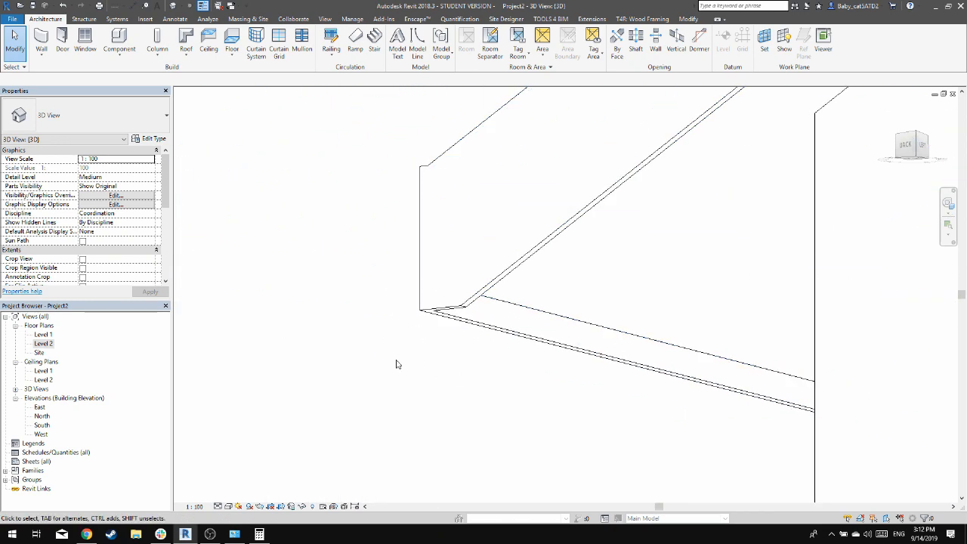
scroll(396, 364, "down", 8)
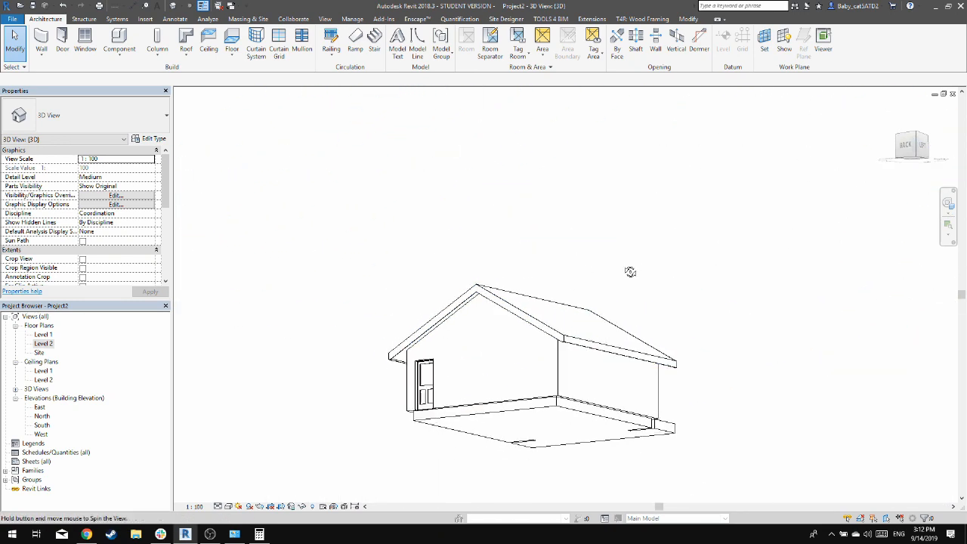
middle_click_drag(628, 272, 516, 344, "shift")
scroll(438, 375, "up", 3)
middle_click_drag(294, 309, 393, 330, "shift")
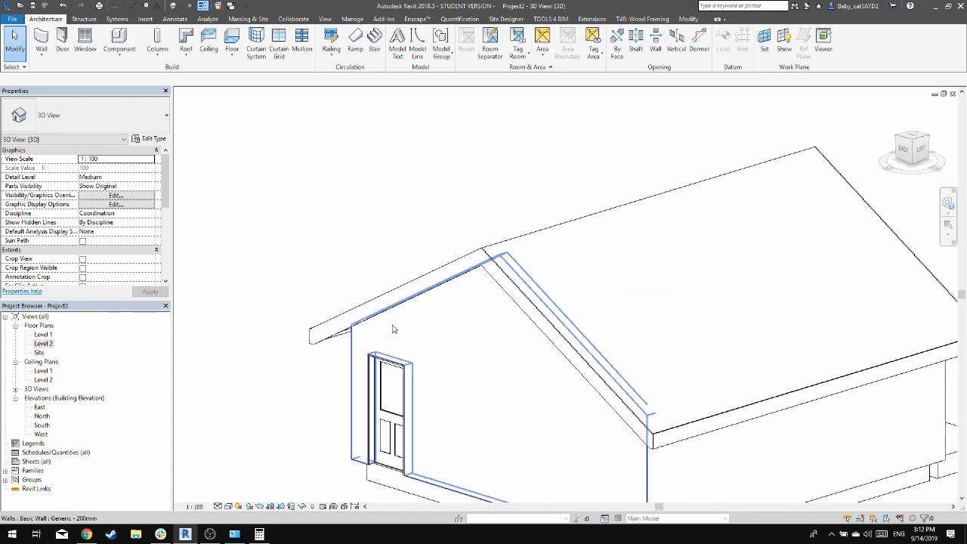
Place a roof gutter along the outer top edge of the fascia on the west eave
left_click(187, 59)
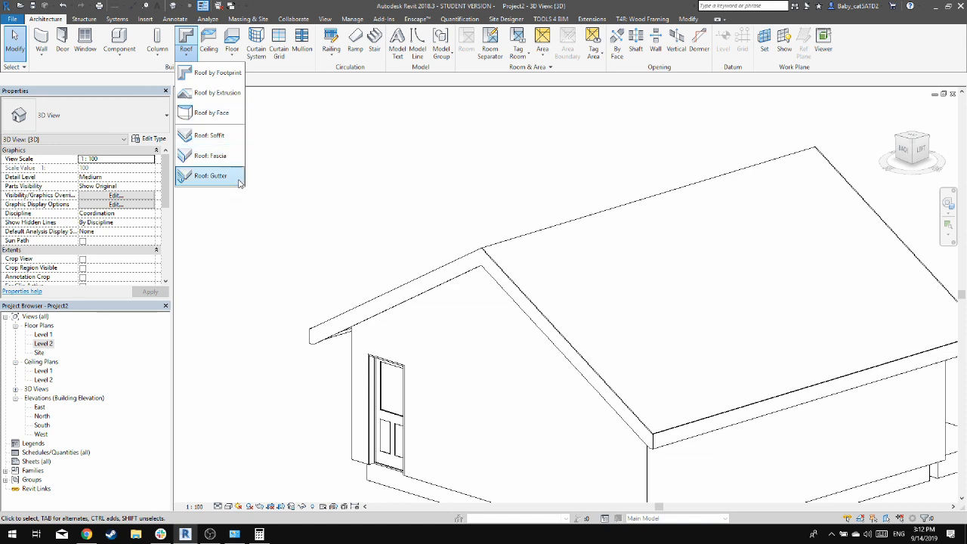
left_click(205, 175)
scroll(652, 459, "up", 4)
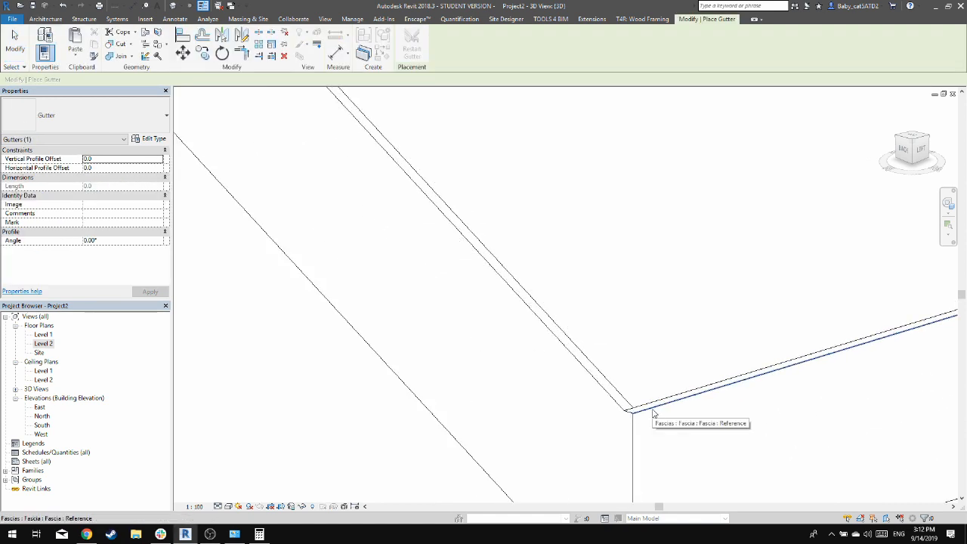
left_click(654, 414)
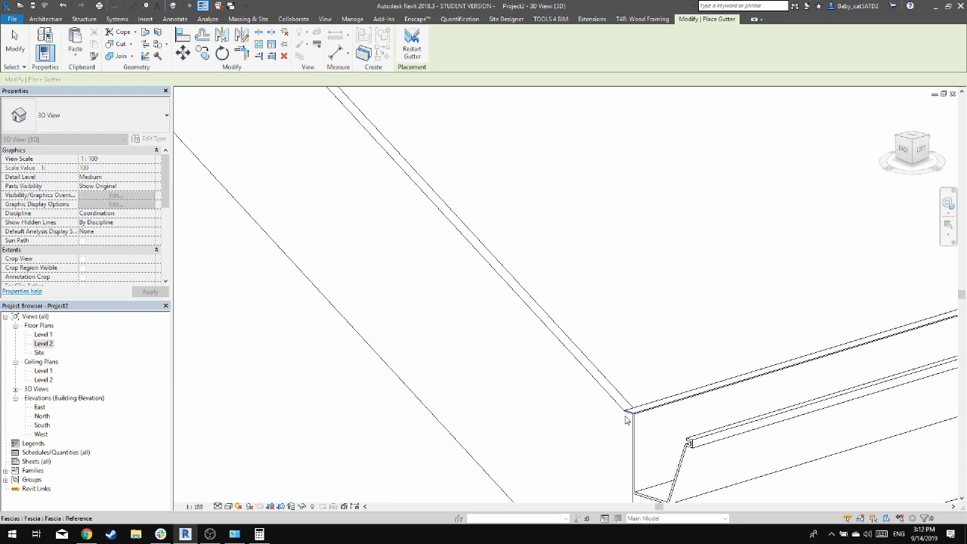
scroll(626, 420, "down", 6)
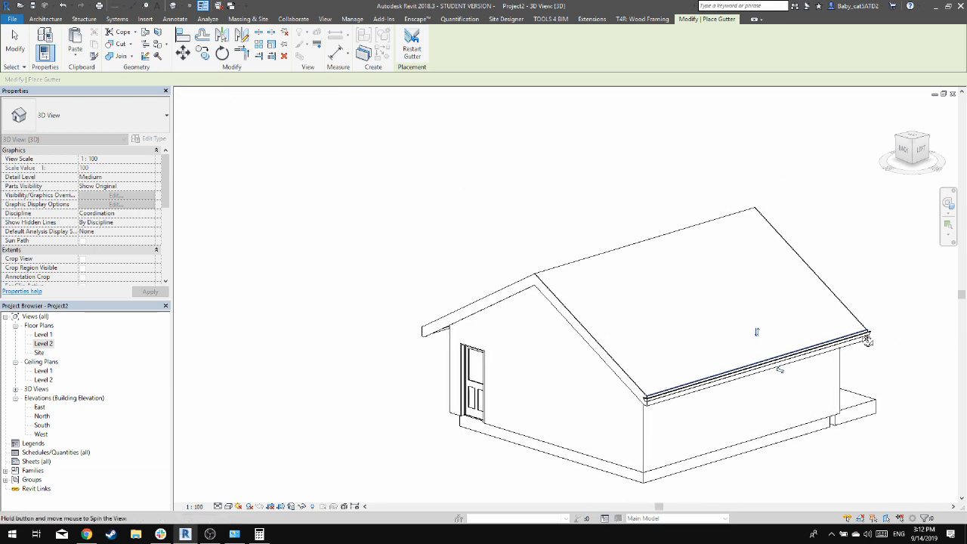
middle_click_drag(756, 331, 816, 381, "shift")
scroll(816, 382, "up", 6)
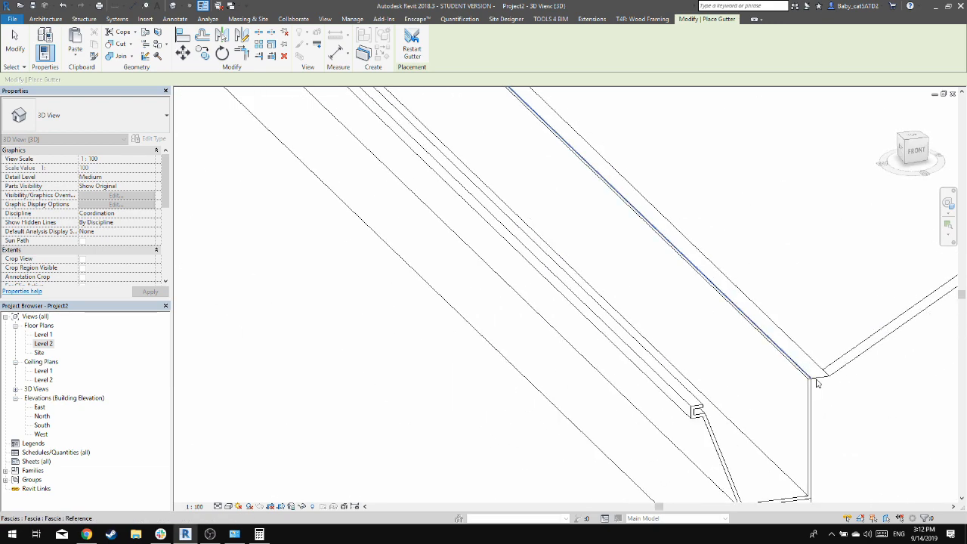
left_click(816, 383)
Add a roof gutter along the outer top edge of the fascia on the east eave
scroll(740, 390, "down", 5)
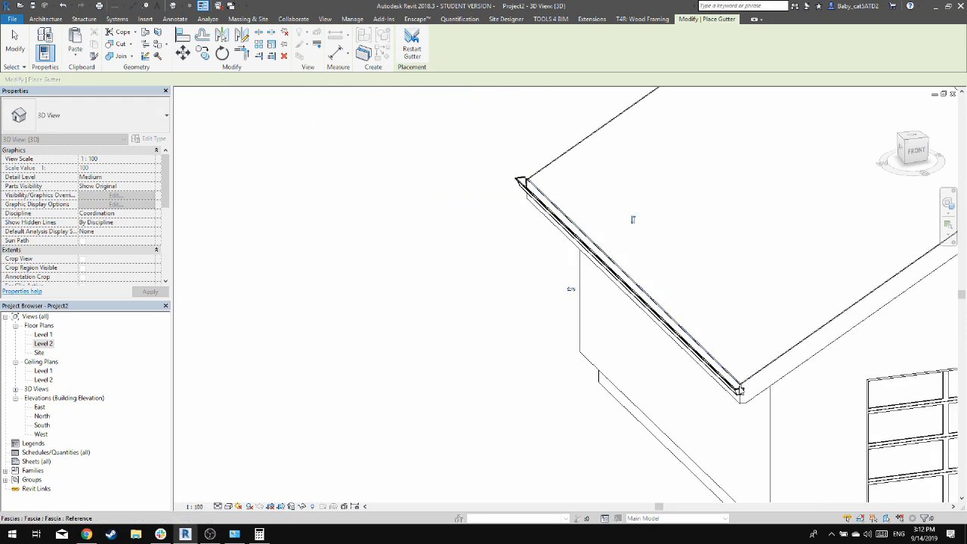
middle_click_drag(837, 373, 756, 404, "shift")
middle_click_drag(876, 418, 445, 360)
scroll(664, 424, "up", 4)
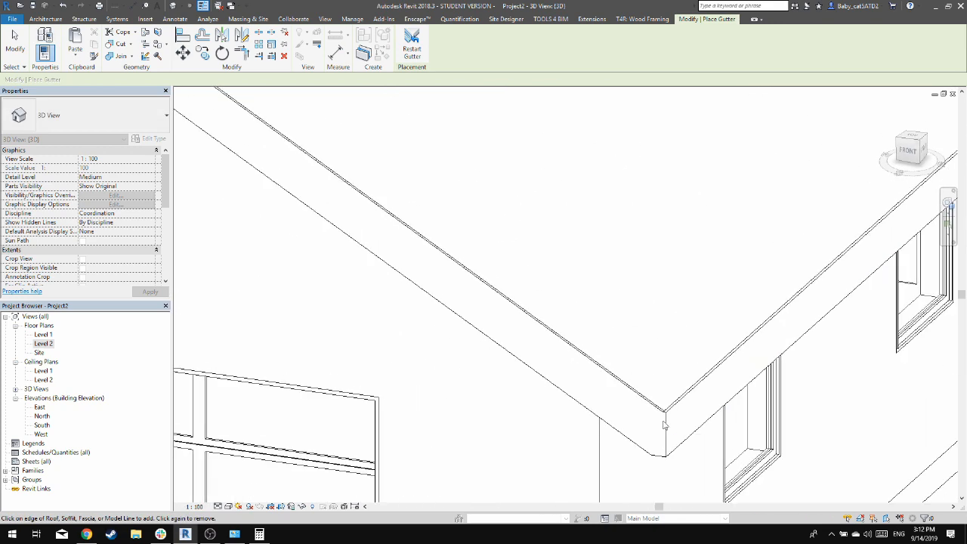
scroll(664, 424, "up", 2)
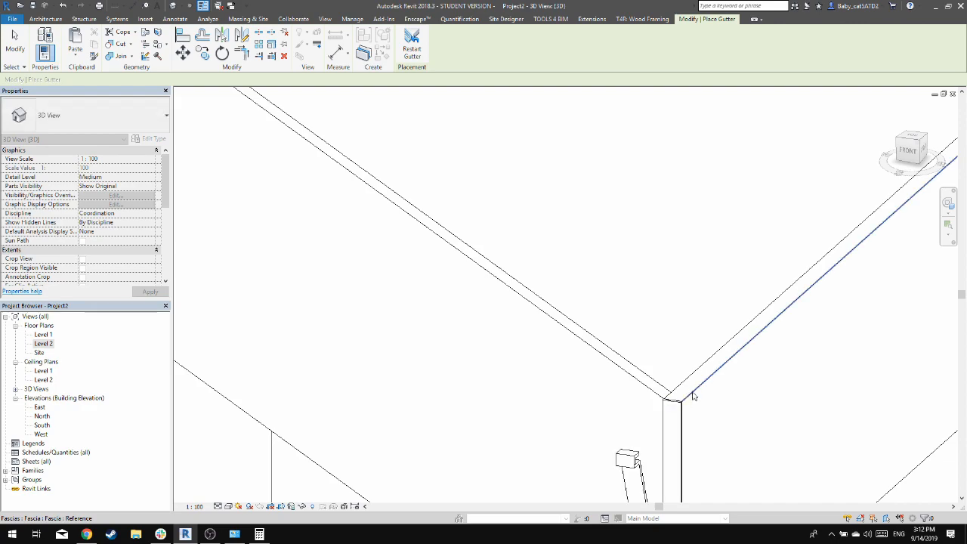
scroll(693, 396, "down", 6)
middle_click_drag(809, 281, 785, 289, "shift")
scroll(441, 412, "up", 5)
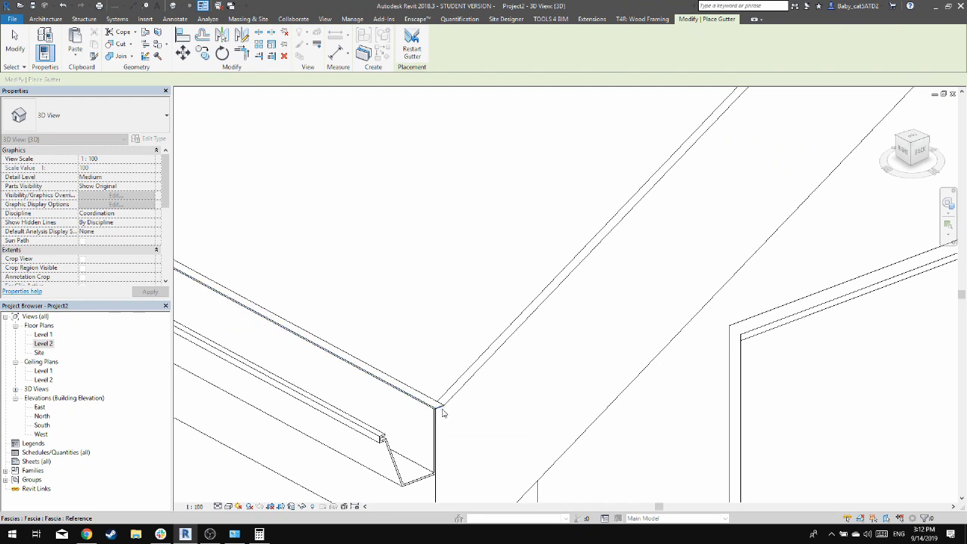
Finish the gutter placement and examine the garage from the front, sides and back
scroll(444, 413, "down", 5)
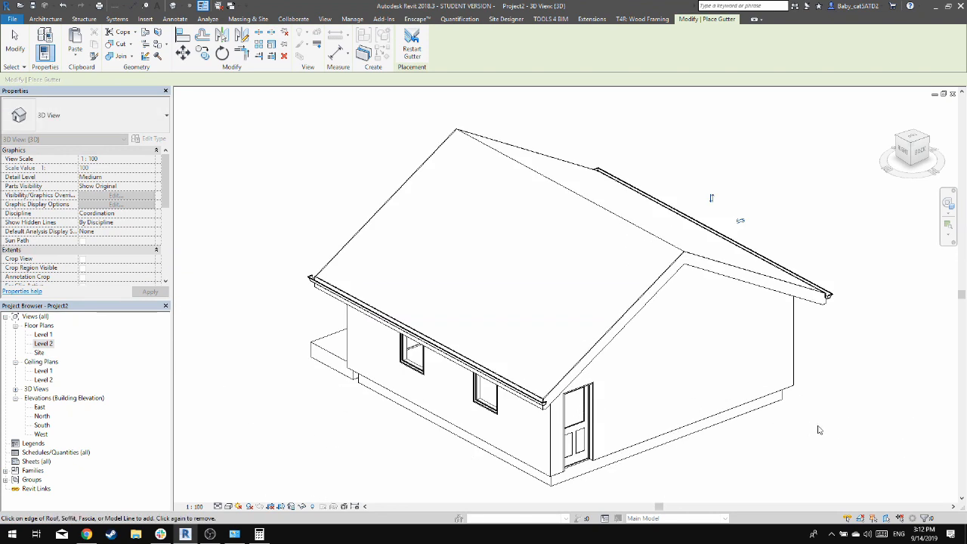
key("Escape")
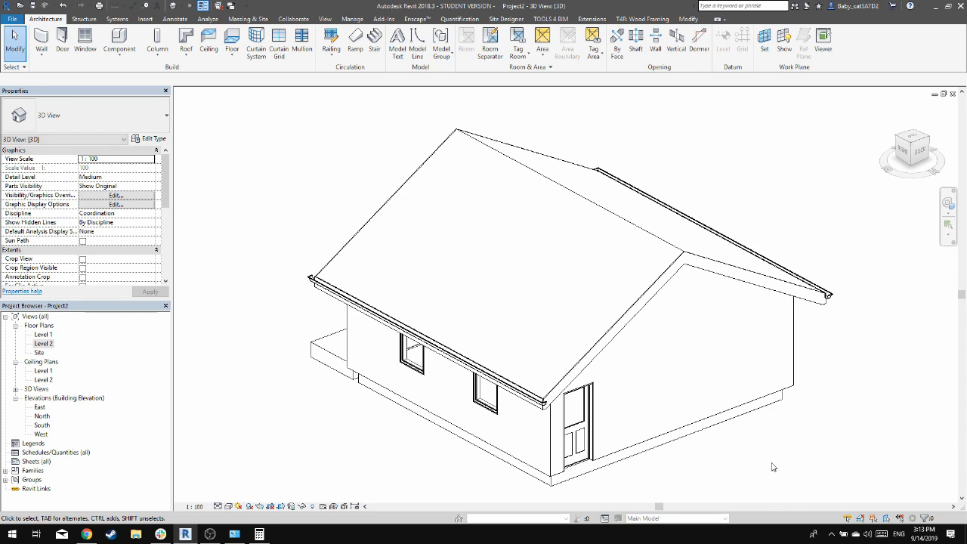
middle_click_drag(458, 387, 683, 410, "shift")
middle_click_drag(810, 430, 868, 346, "shift")
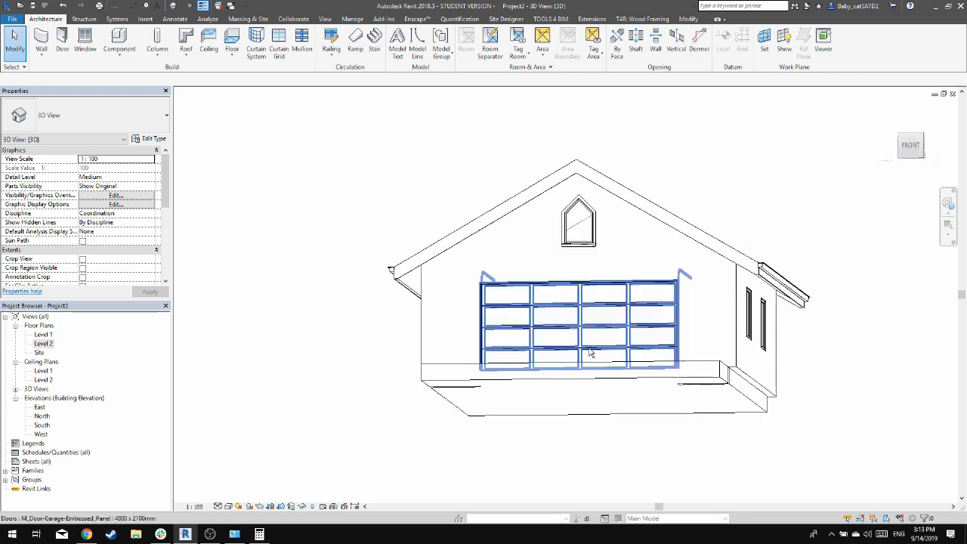
middle_click_drag(590, 353, 605, 474, "shift")
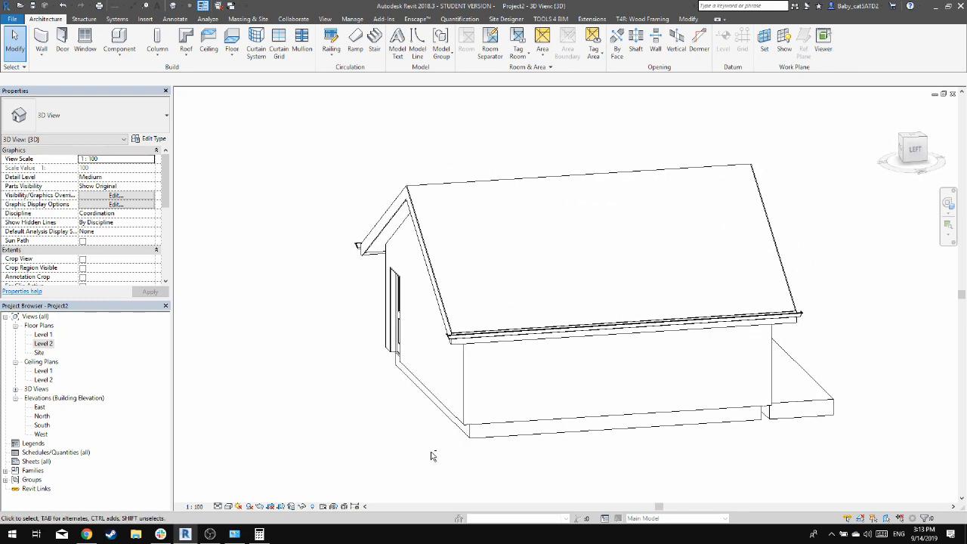
middle_click_drag(432, 456, 446, 437, "shift")
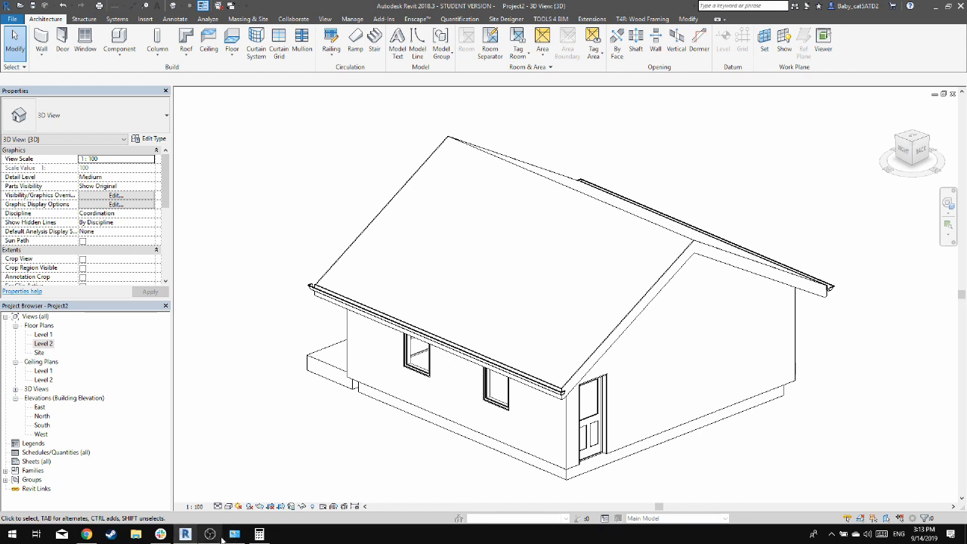
mouse_move(218, 540)
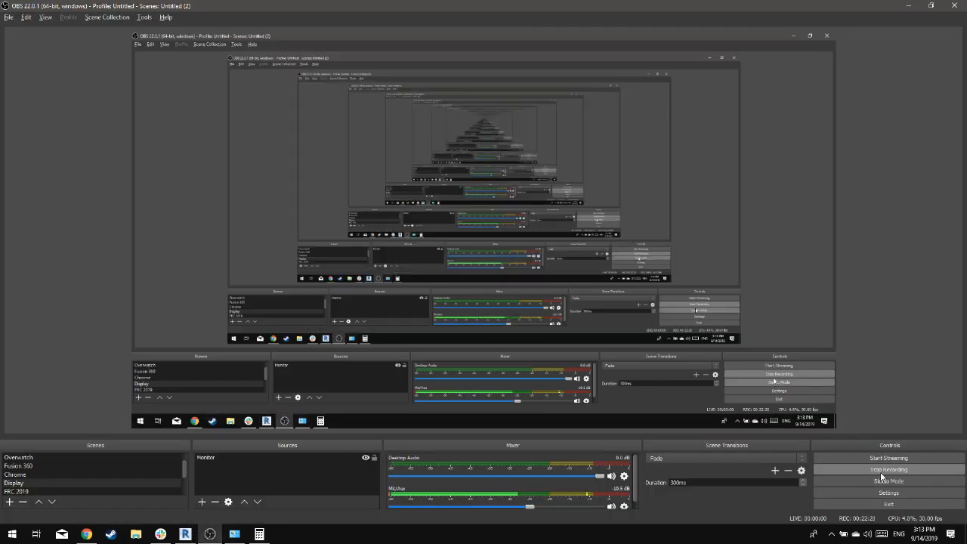
Switch to the A360 page of Demo_9_14_2019.rvt in the browser and open the markup attached to the window comment
key("alt+Tab")
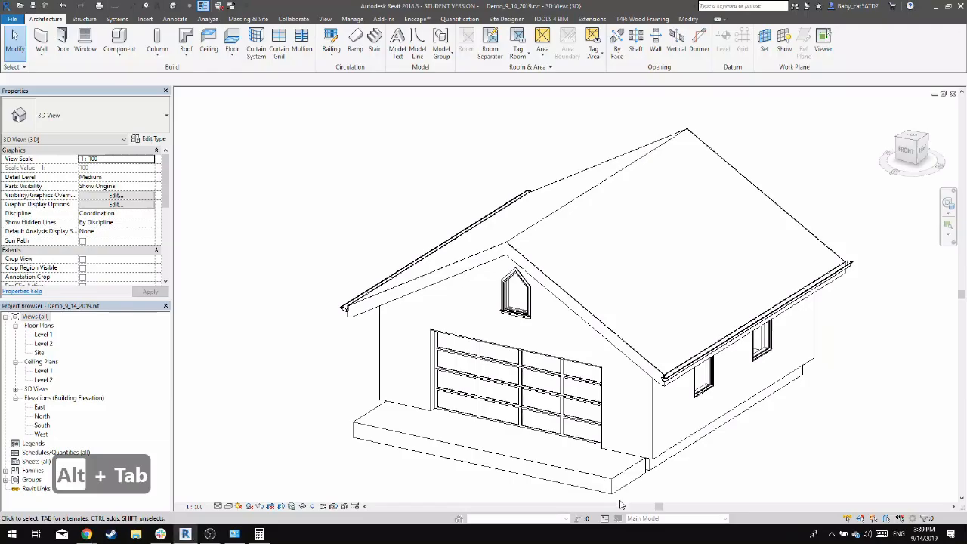
key("alt+Tab")
key("alt+Tab")
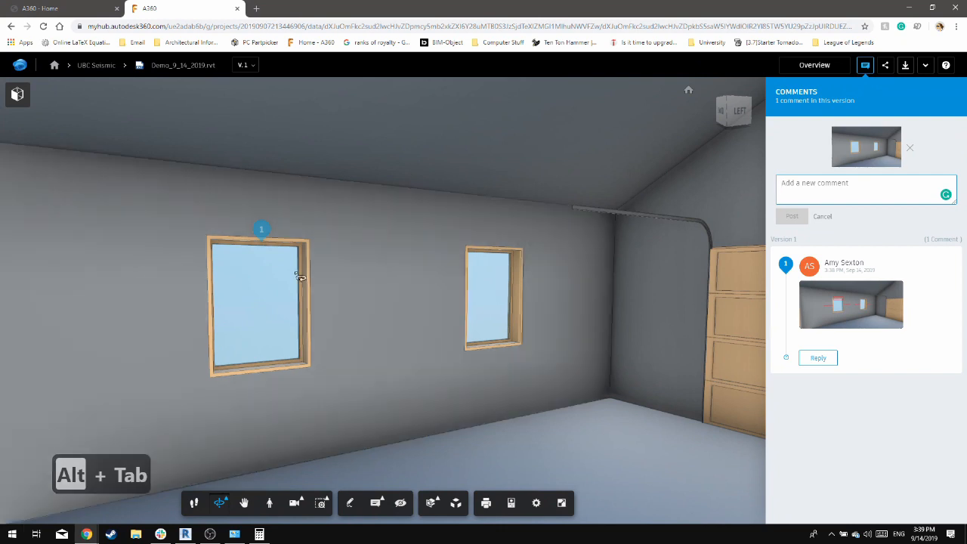
left_click(850, 313)
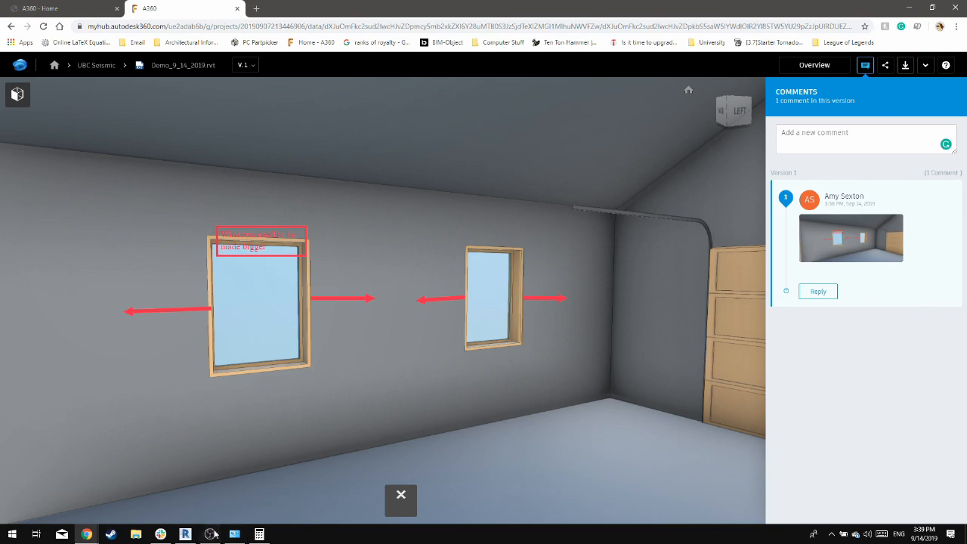
Switch back to Revit and open the type properties of the east wall window nearest the garage door
left_click(186, 534)
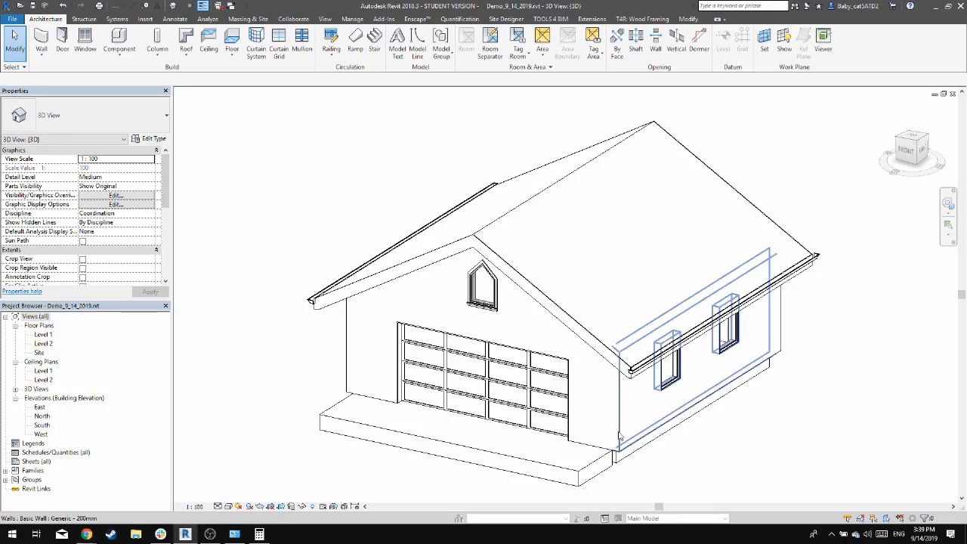
left_click(619, 437)
left_click(785, 407)
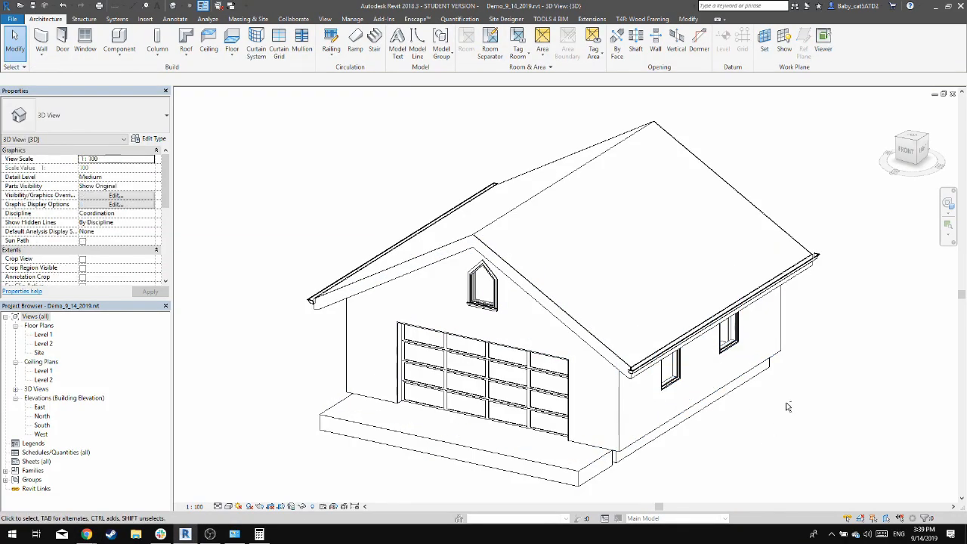
middle_click_drag(786, 408, 483, 346, "shift")
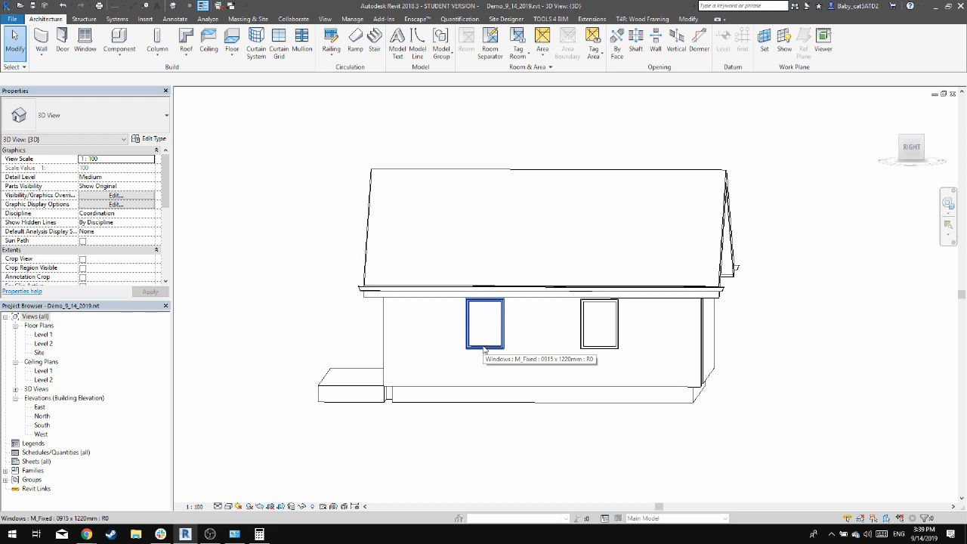
left_click(484, 347)
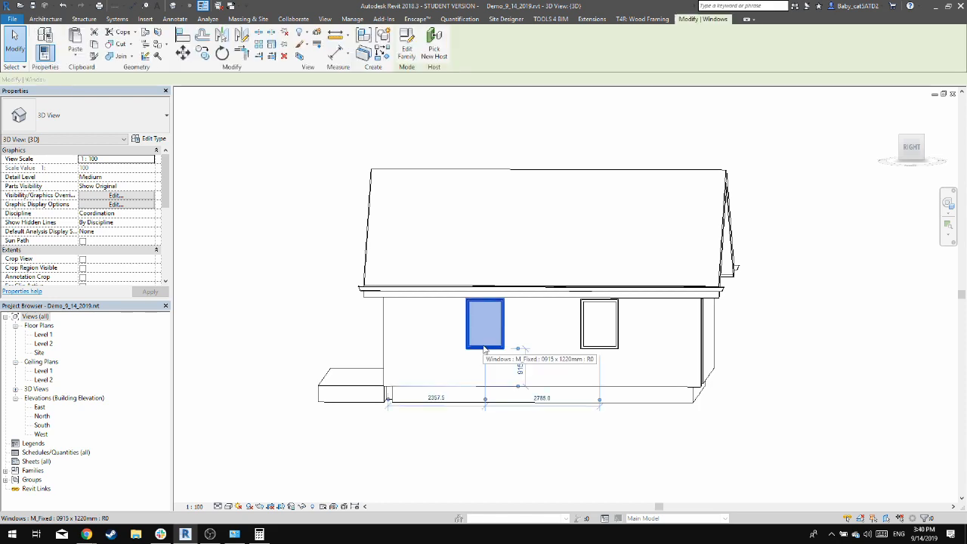
left_click(151, 139)
left_click(132, 141)
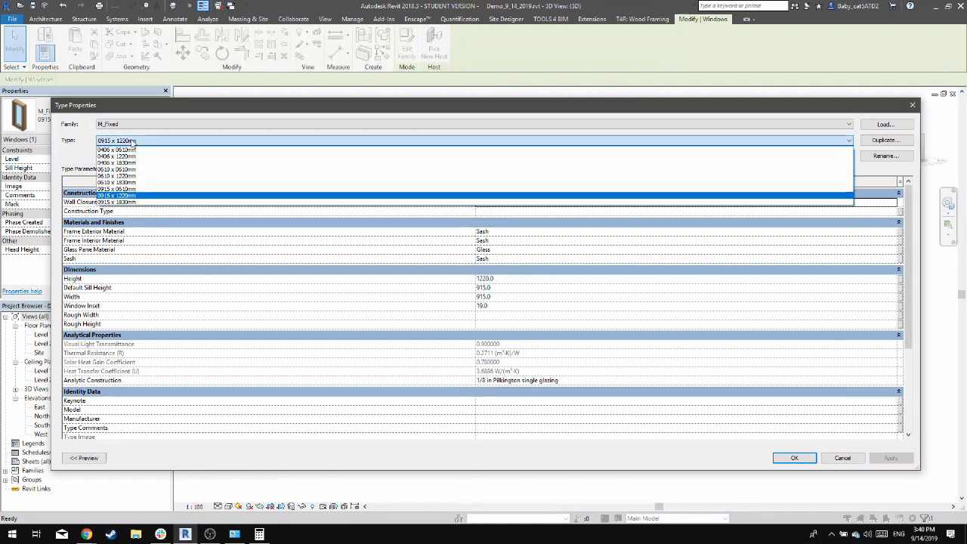
left_click(133, 142)
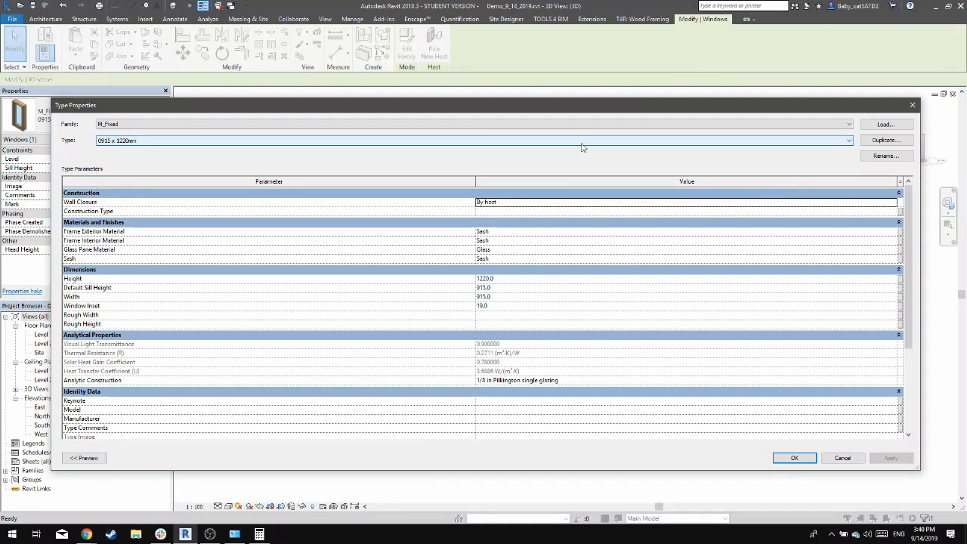
Duplicate the M_Fixed 0915 x 1220mm window type under the name 1440 x 1220mm
left_click(885, 140)
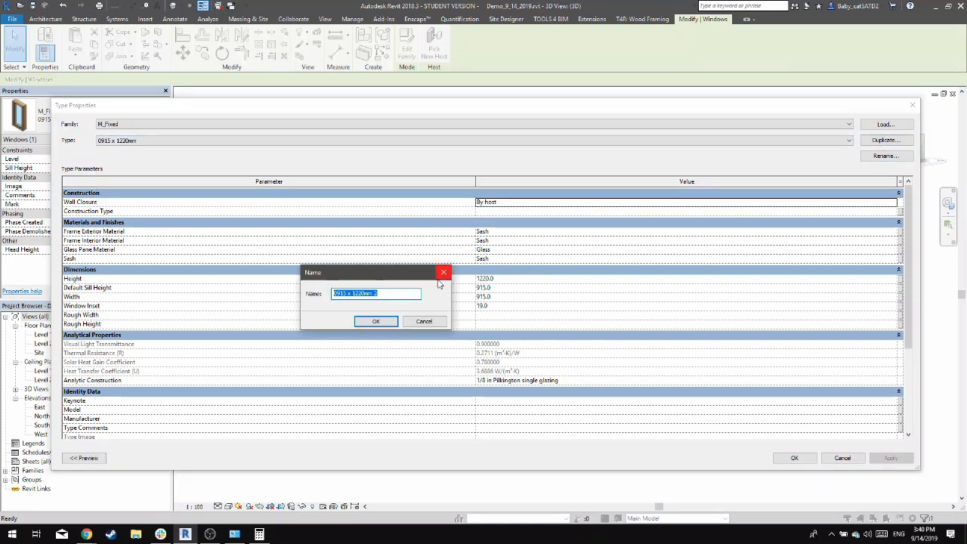
left_click(396, 294)
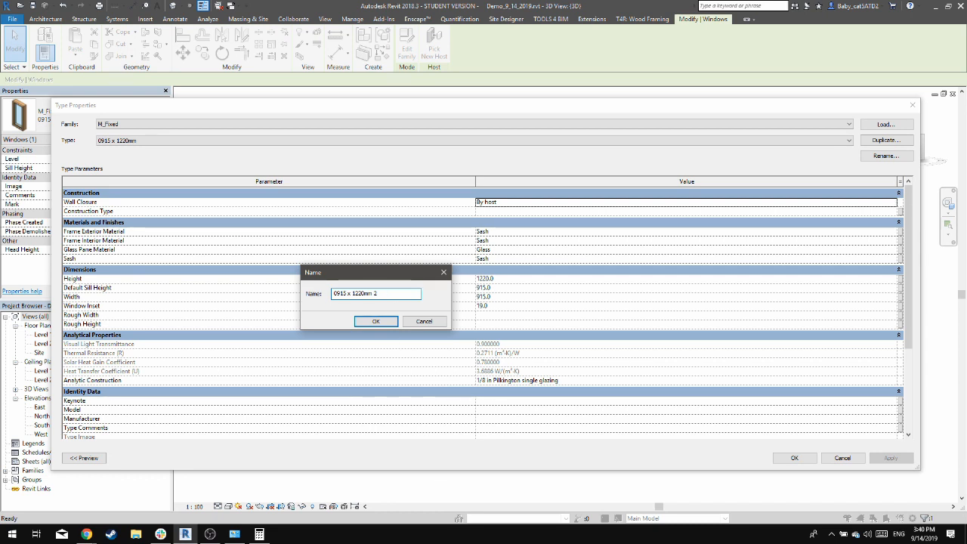
type("\\\\")
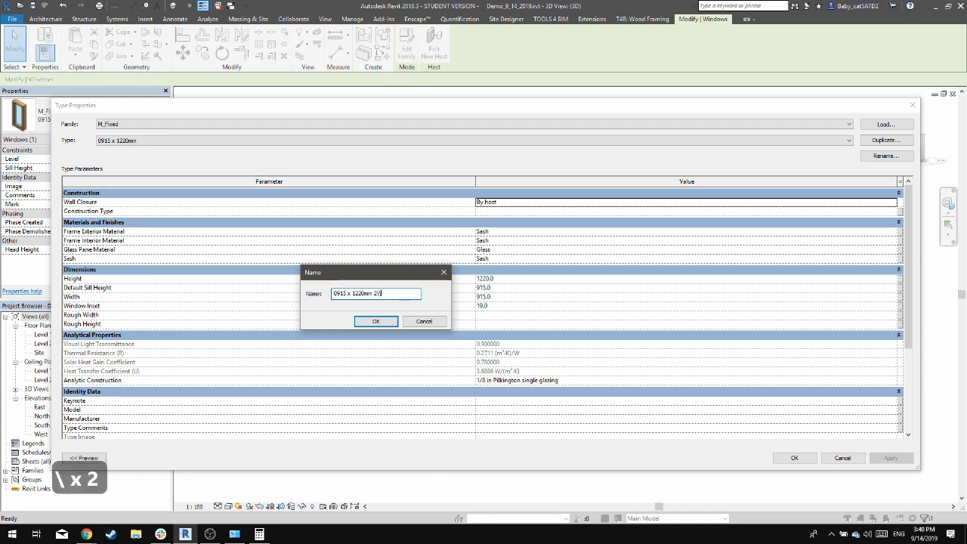
key("BackSpace")
key("BackSpace")
key("BackSpace")
type("m")
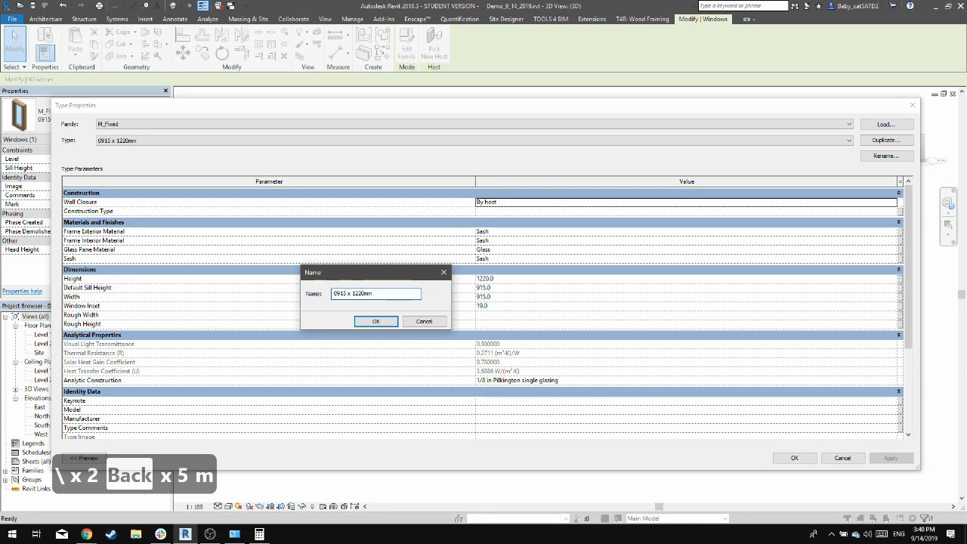
double_click(344, 295)
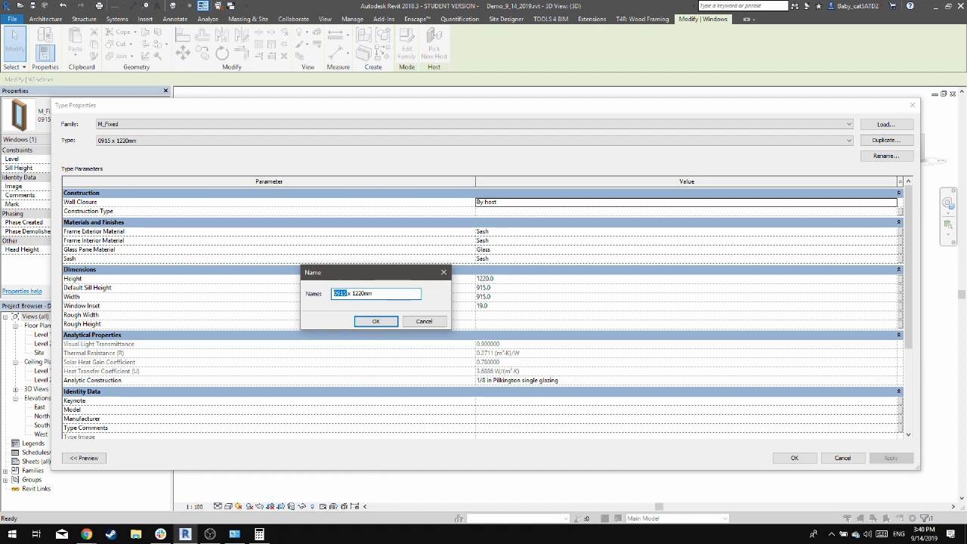
type("140")
key("BackSpace")
type("40")
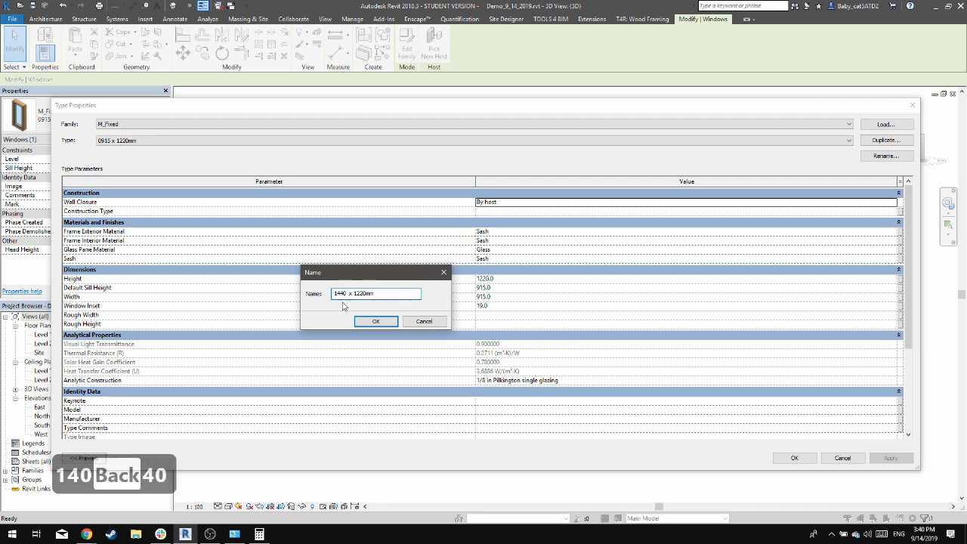
left_click(376, 321)
Set the width of the 1440 x 1220mm window type to 1440 and apply it to the selected window
left_click(501, 297)
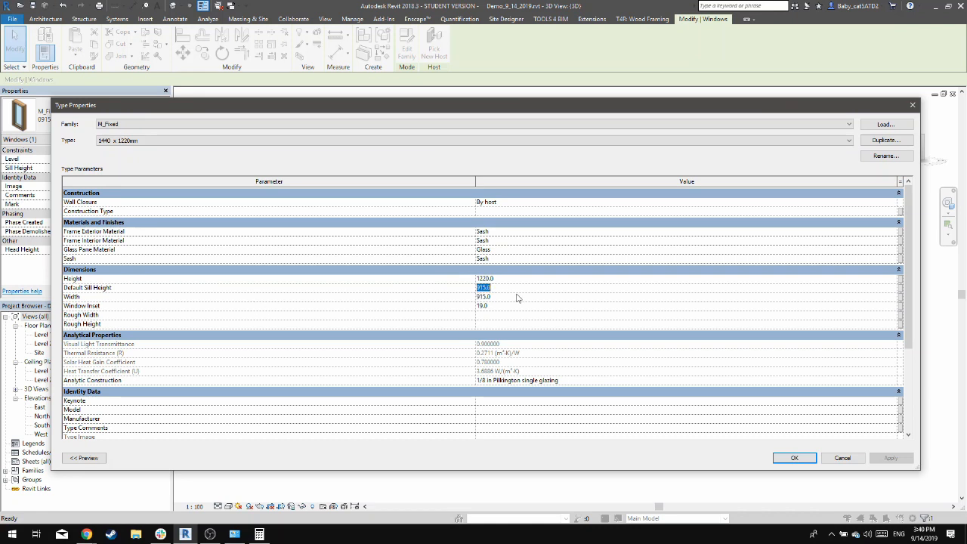
type("1440")
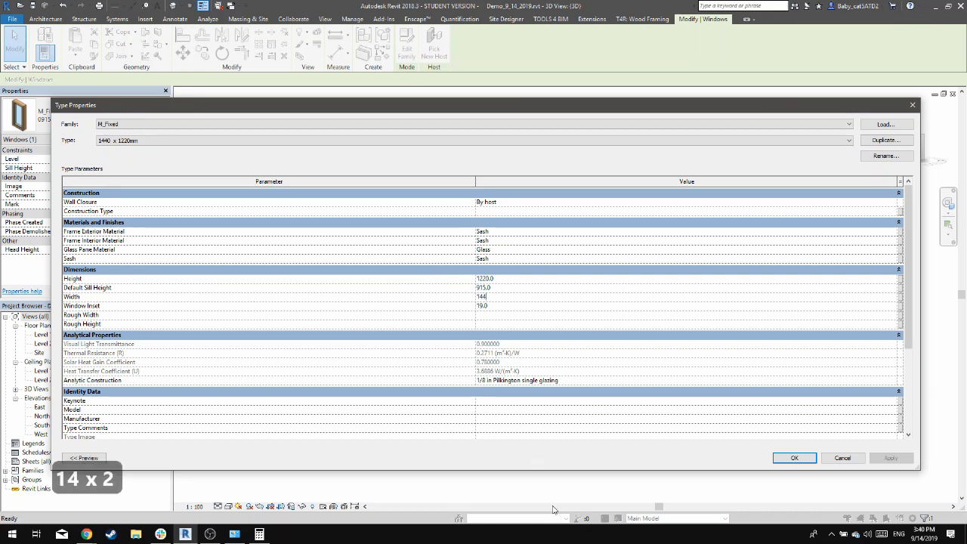
key("Tab")
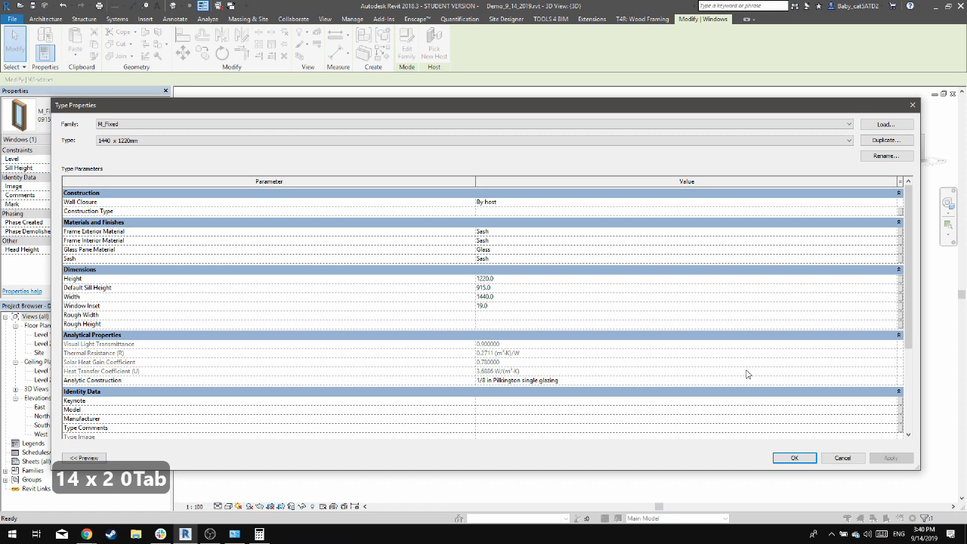
left_click(793, 458)
left_click(541, 435)
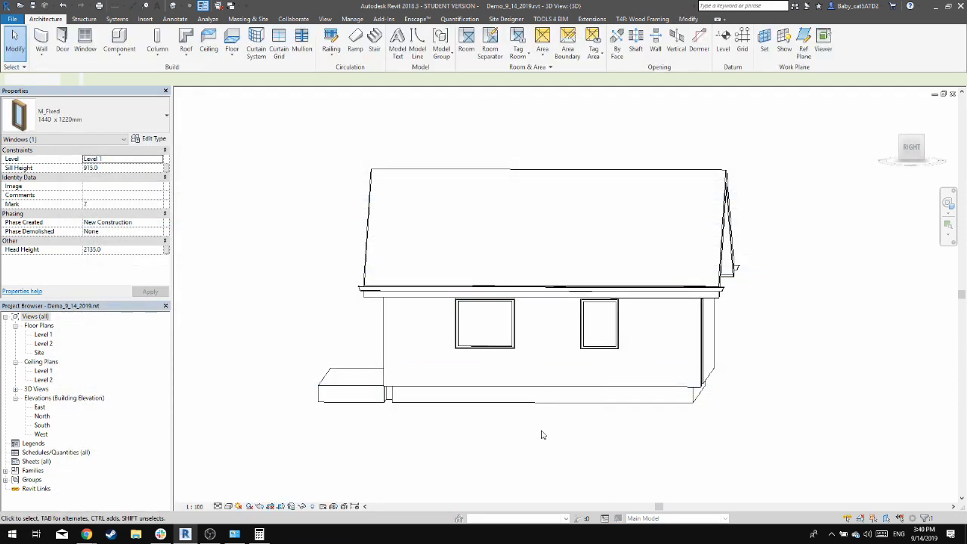
Change the other window on the east wall to the M_Fixed 1440 x 1220mm type
middle_click_drag(524, 402, 562, 371, "shift")
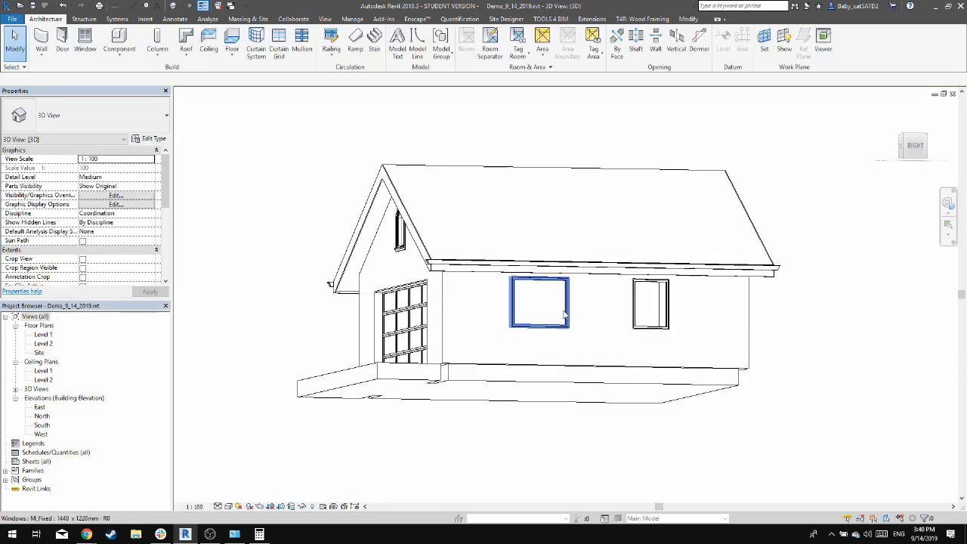
left_click(652, 291)
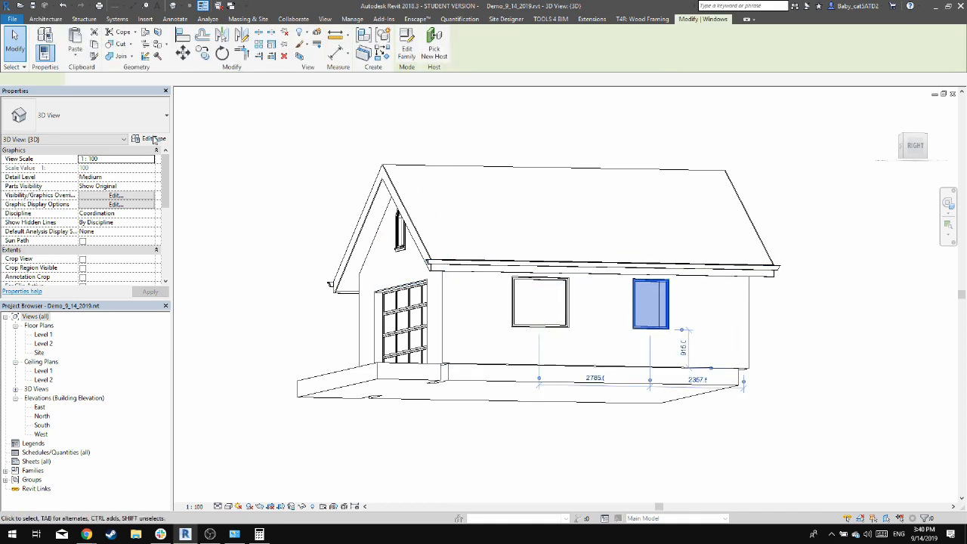
left_click(91, 115)
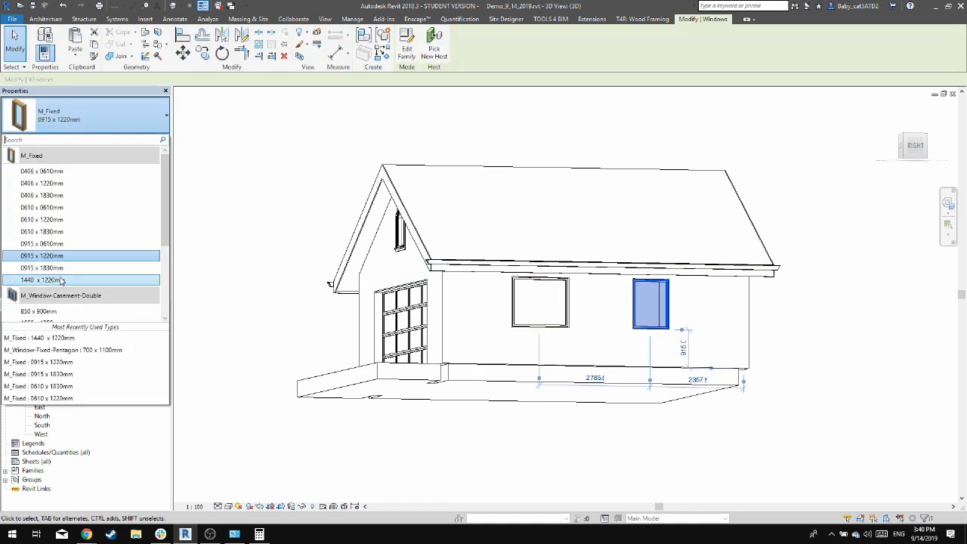
left_click(57, 270)
key("Escape")
Open the East elevation and draw a new level about 1900 mm below Level 1, spanning the existing level lines
middle_click_drag(725, 295, 457, 432, "shift")
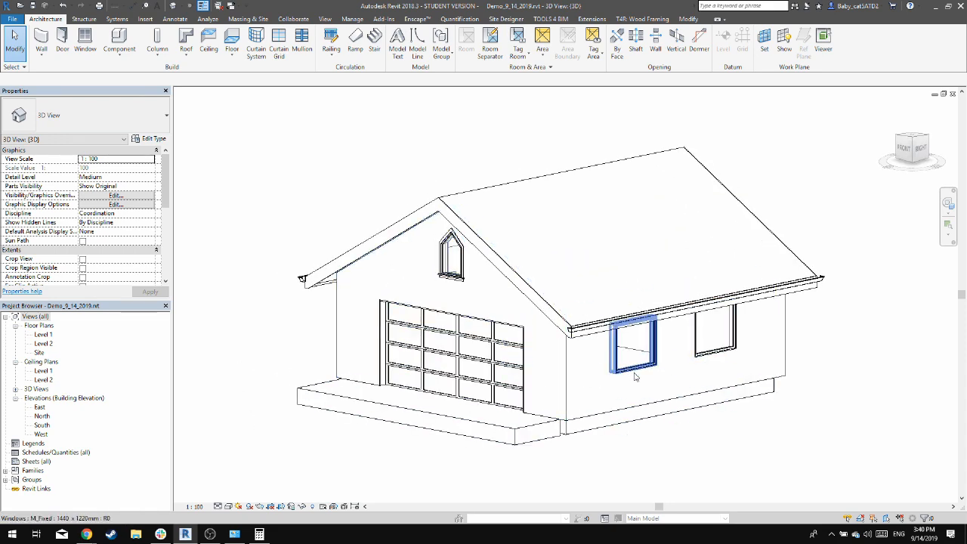
middle_click_drag(684, 378, 255, 489, "shift")
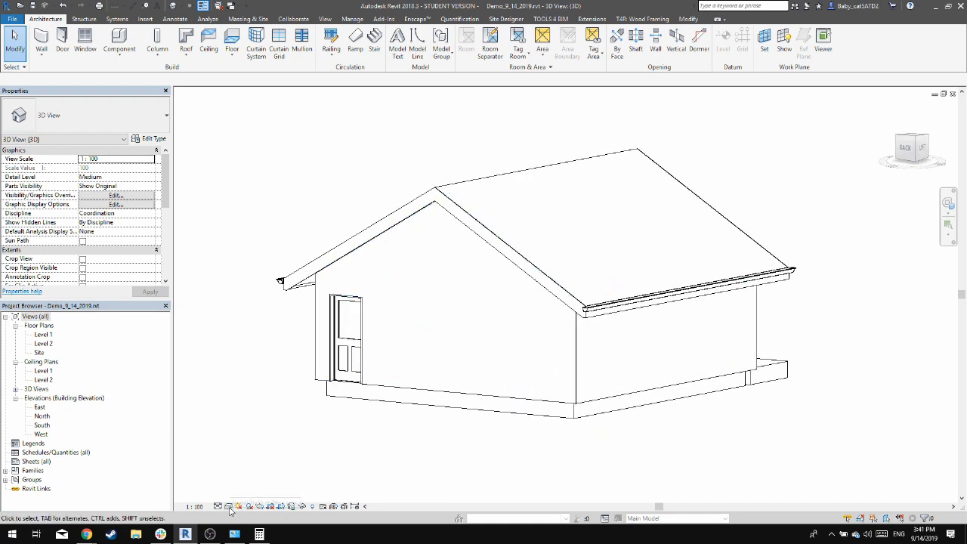
middle_click_drag(743, 434, 712, 399, "shift")
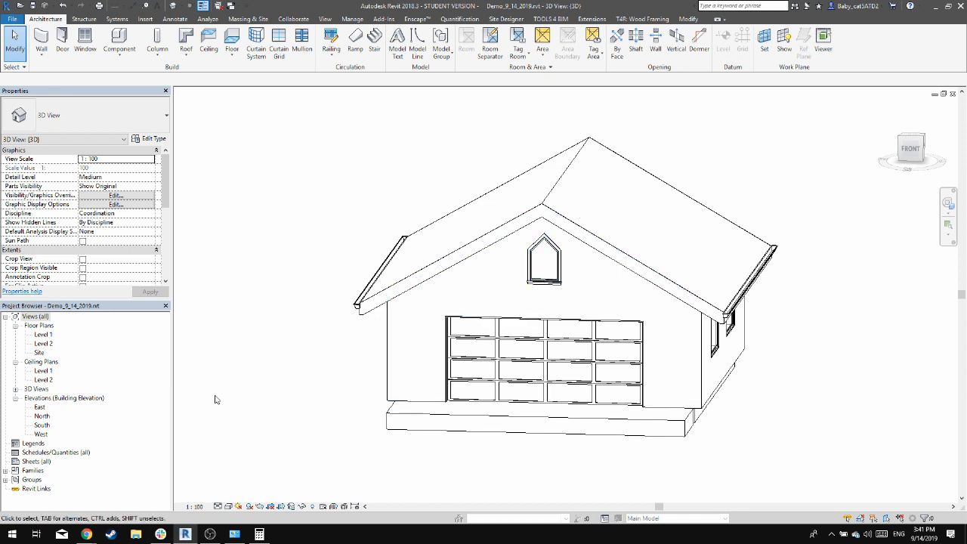
double_click(41, 408)
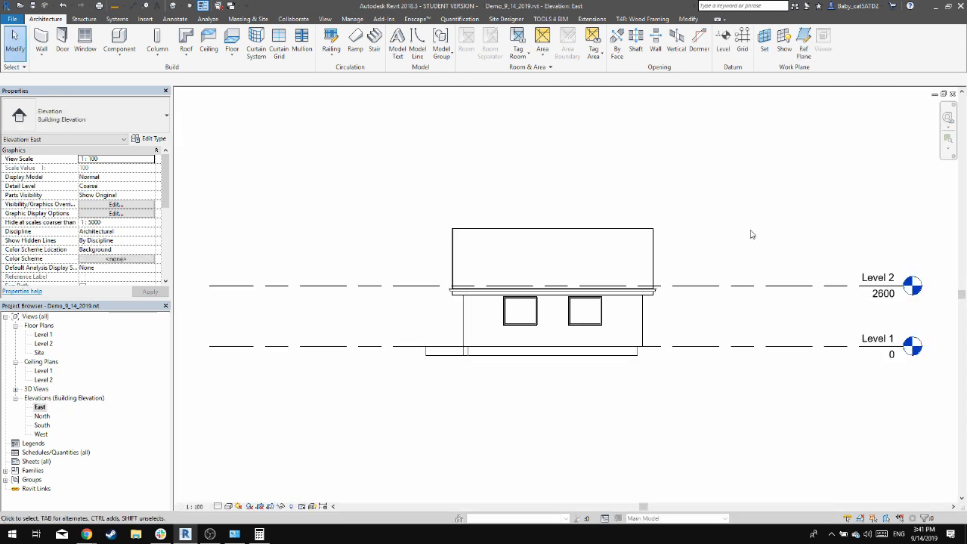
left_click(728, 49)
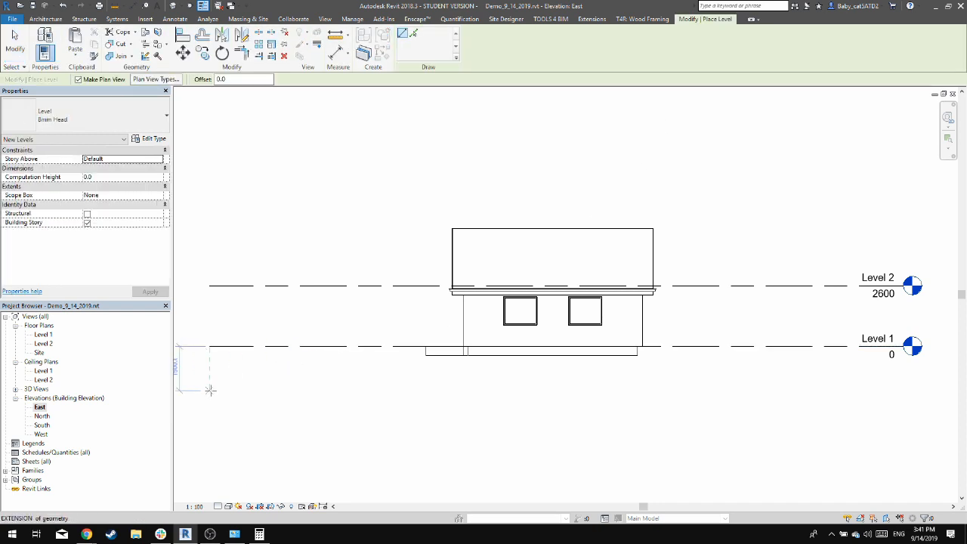
left_click(210, 390)
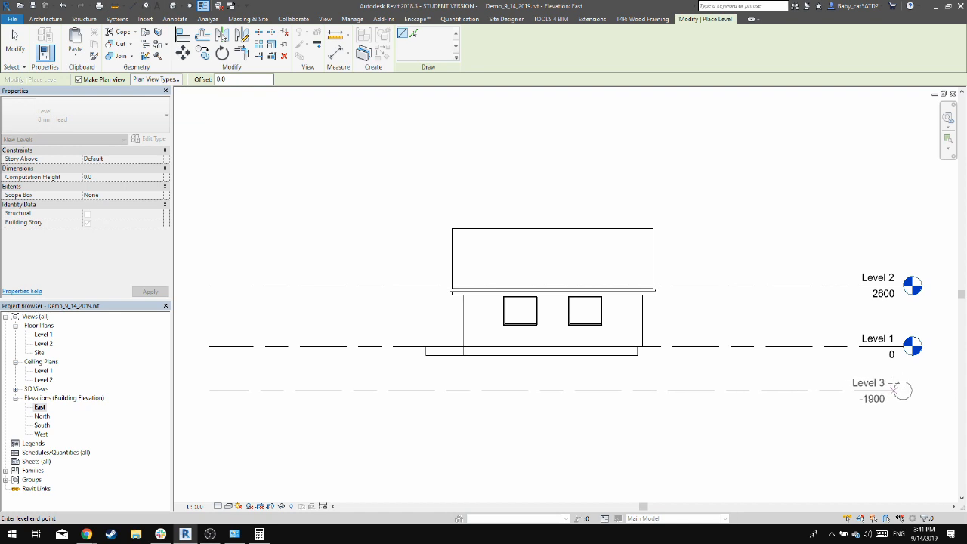
left_click(903, 380)
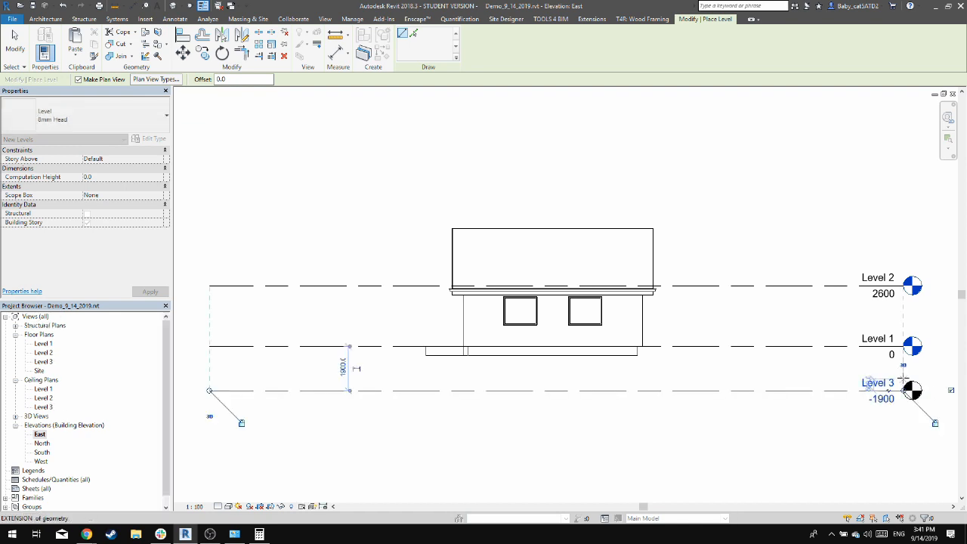
left_click(210, 534)
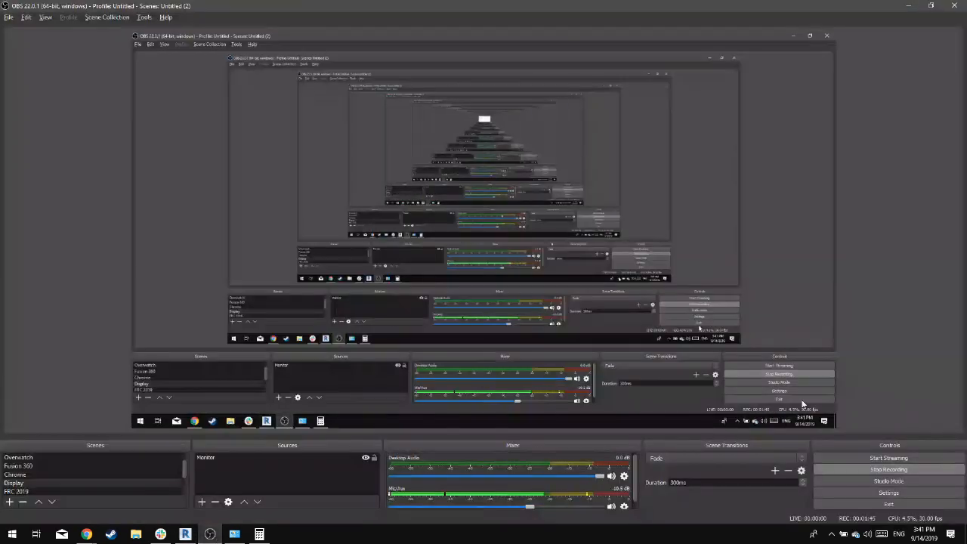
Switch back to Revit and rename the lowest level to T.O. Footings, renaming its corresponding views as well
key("alt+Tab")
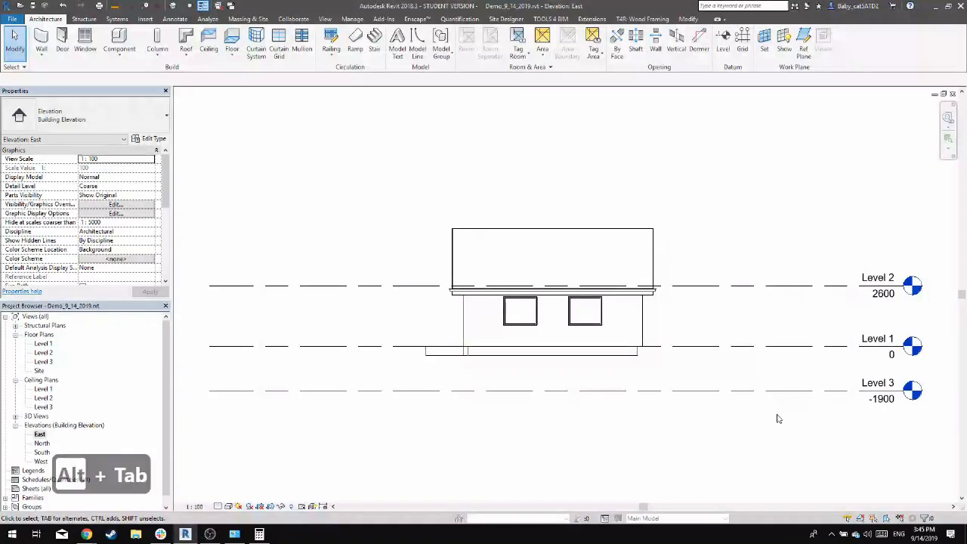
left_click(813, 391)
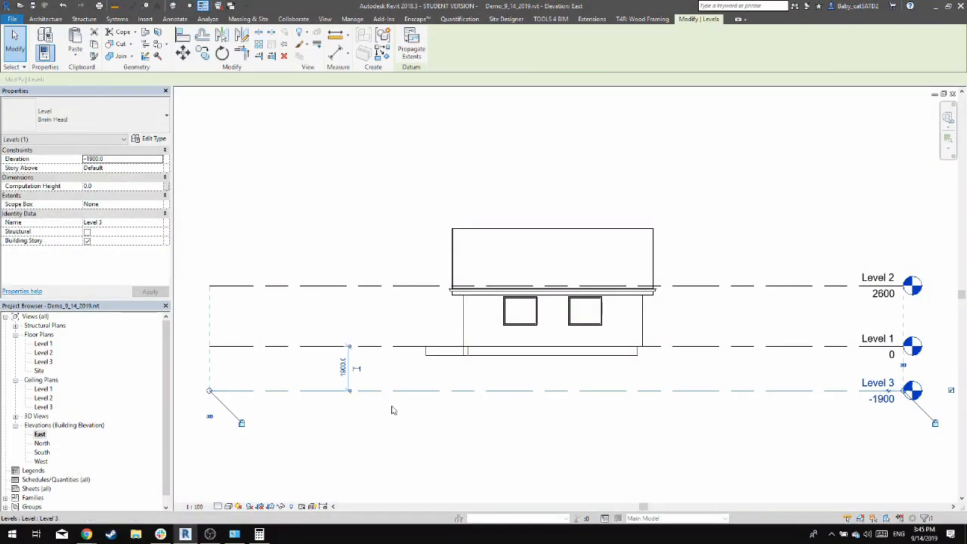
left_click(766, 462)
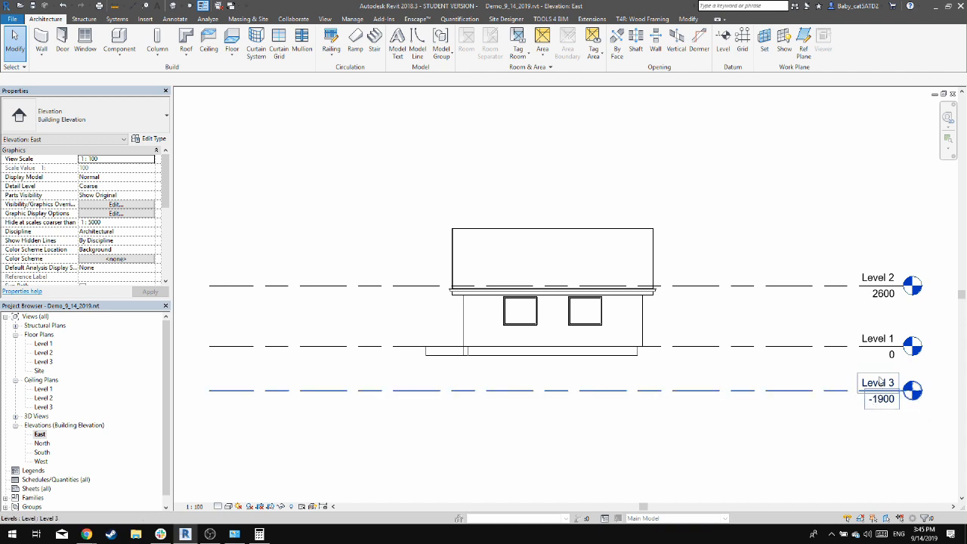
left_click(877, 383)
left_click(876, 383)
type("T.")
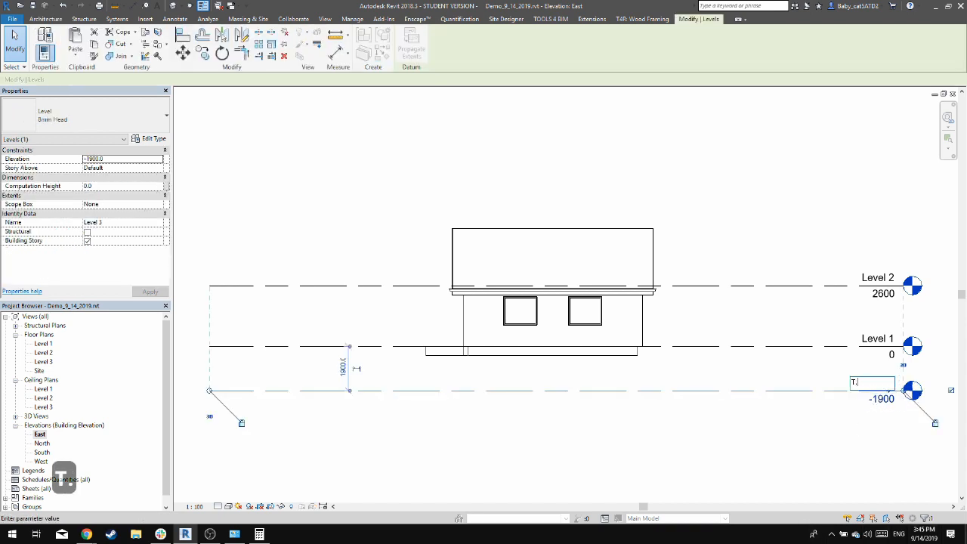
type("O. Footings")
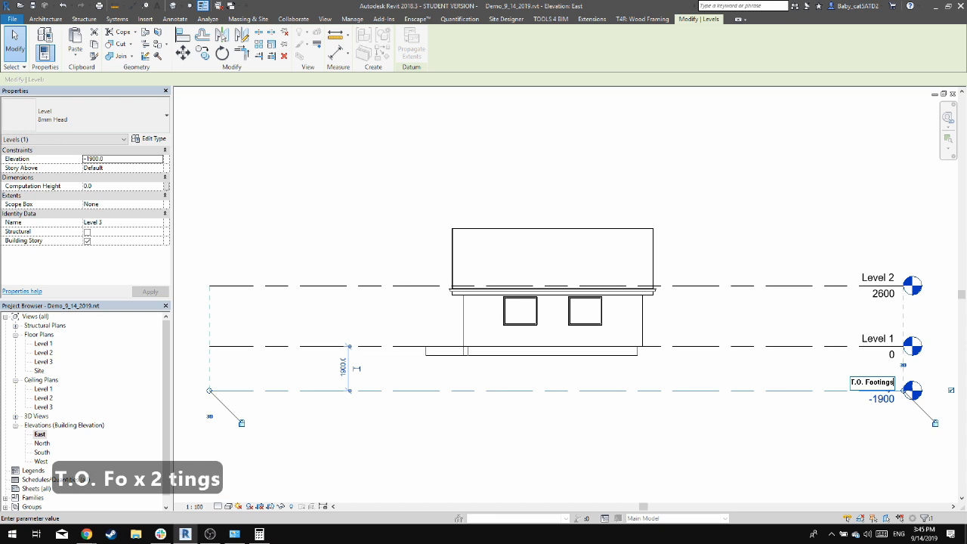
key("Return")
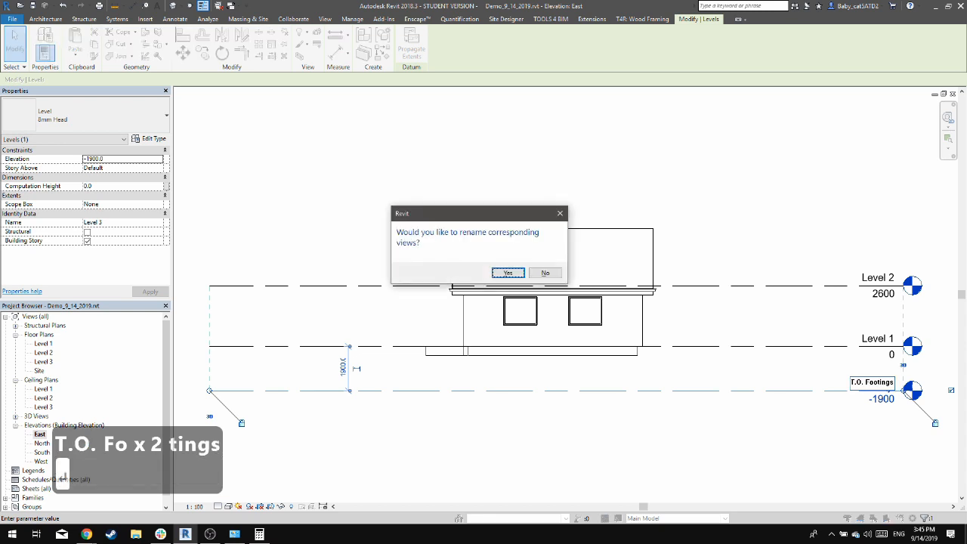
key("Return")
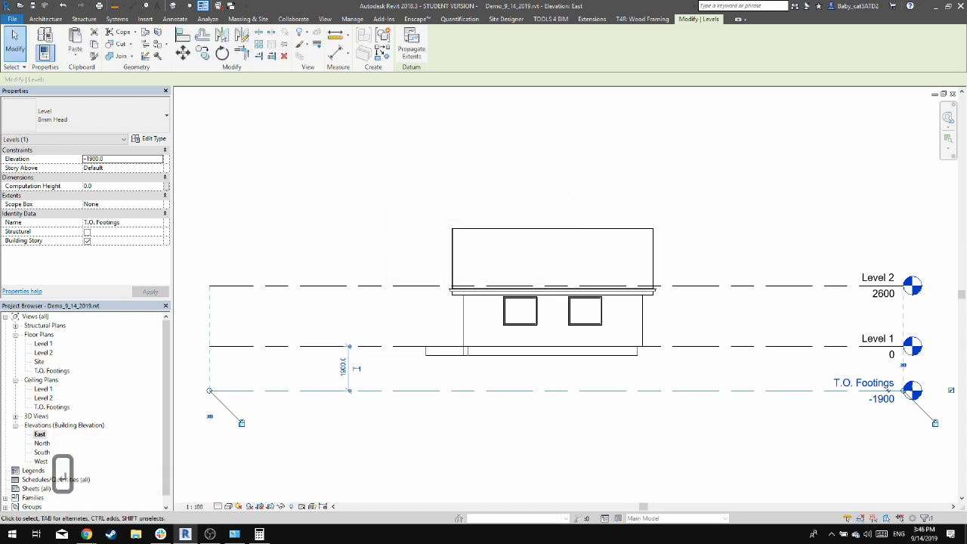
key("Escape")
left_click(827, 389)
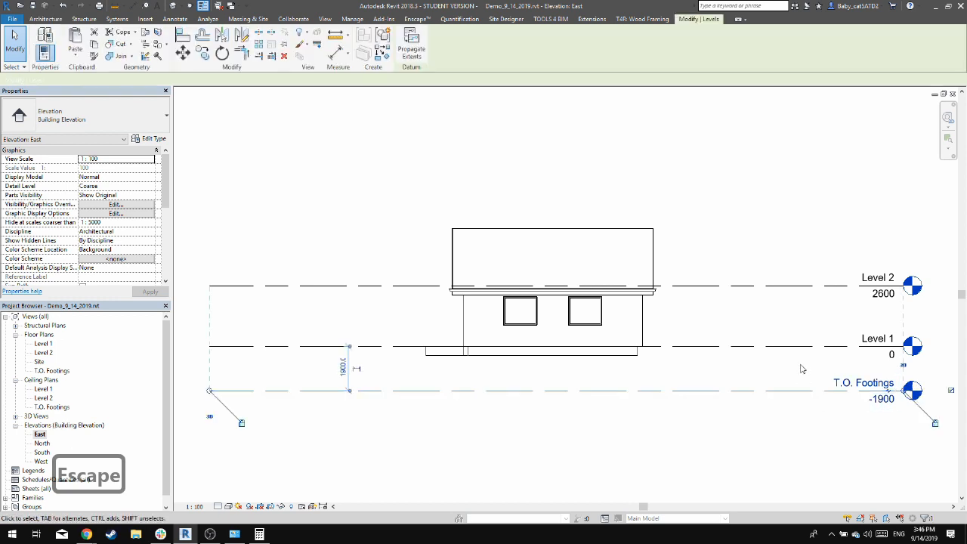
key("Escape")
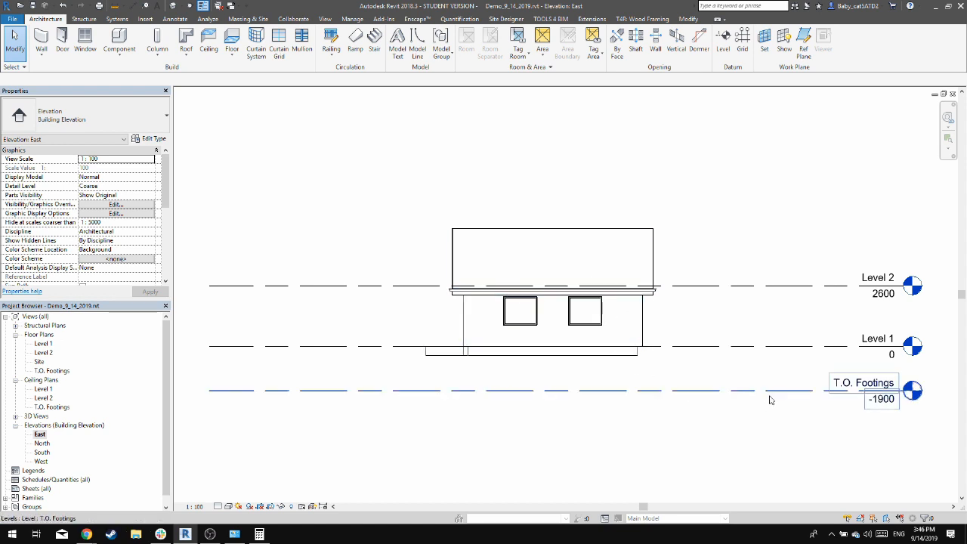
Set the elevation of the T.O. Footings level to -1000
left_click(891, 383)
left_click(872, 401)
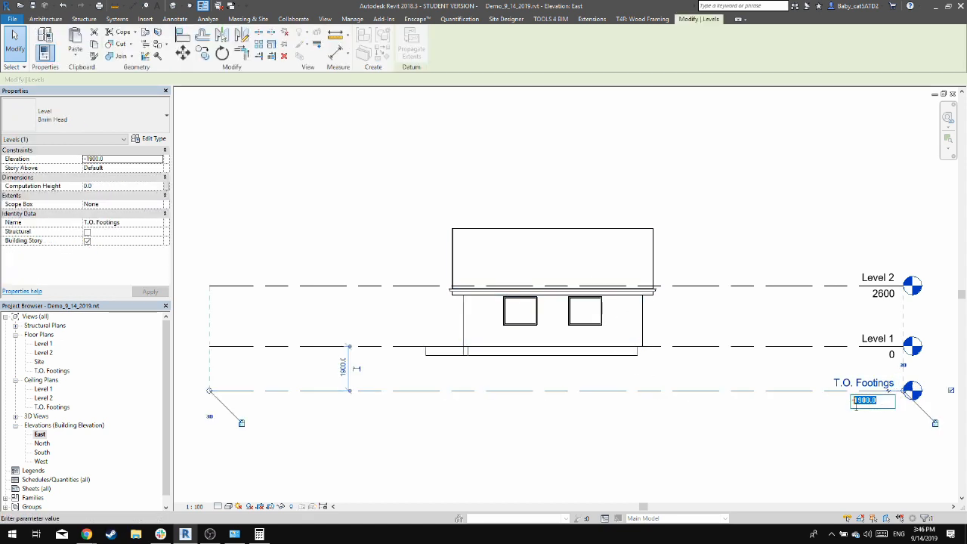
type("-1000")
key("Return")
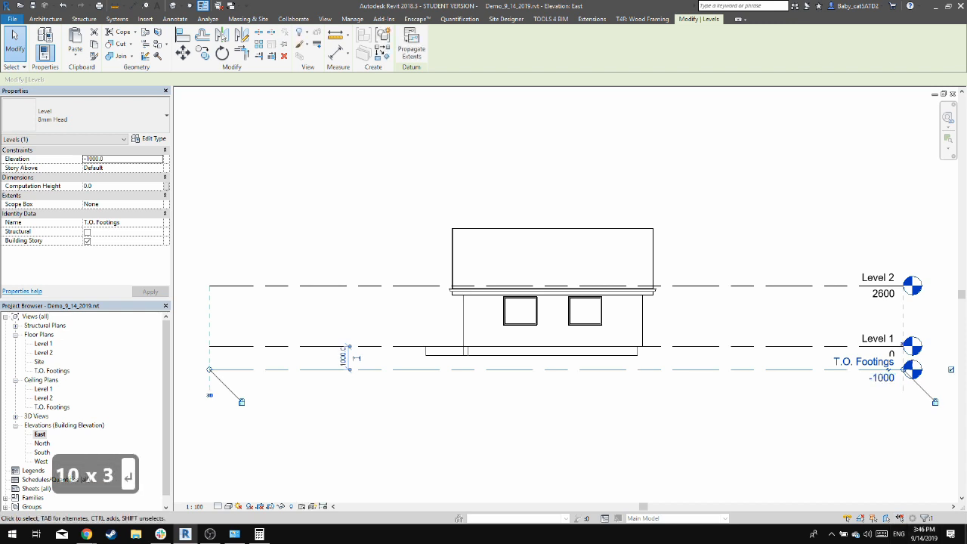
key("Escape")
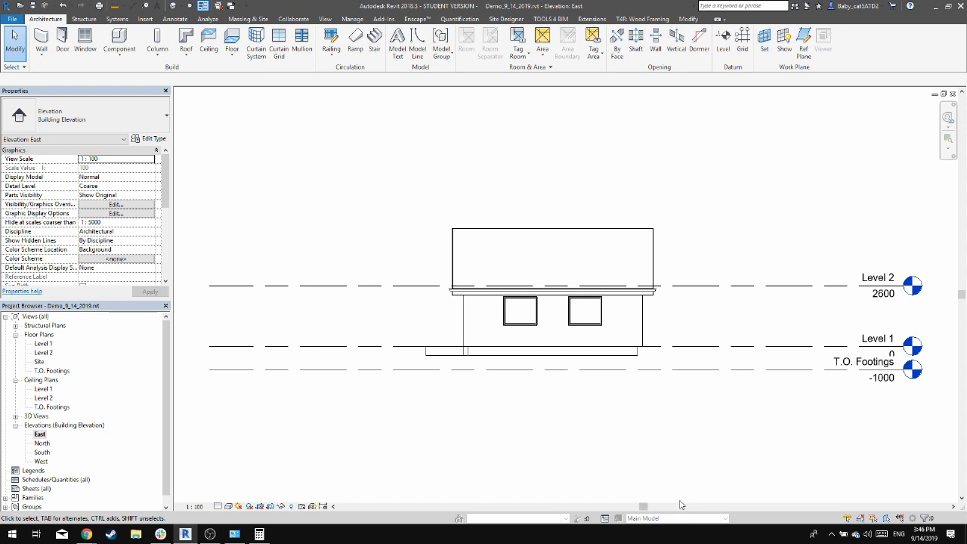
Set the elevation of the T.O. Footings level to -1250
left_click(869, 376)
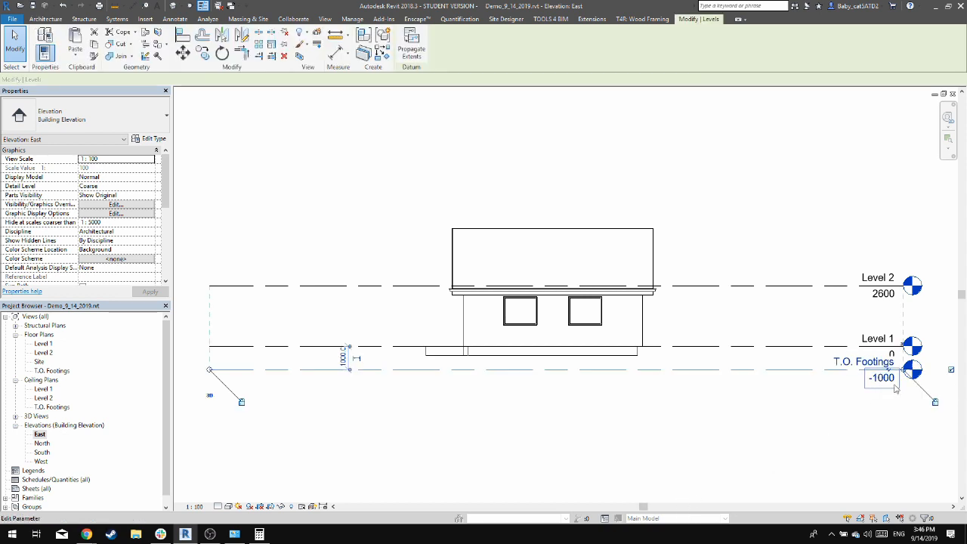
left_click(867, 380)
type("250")
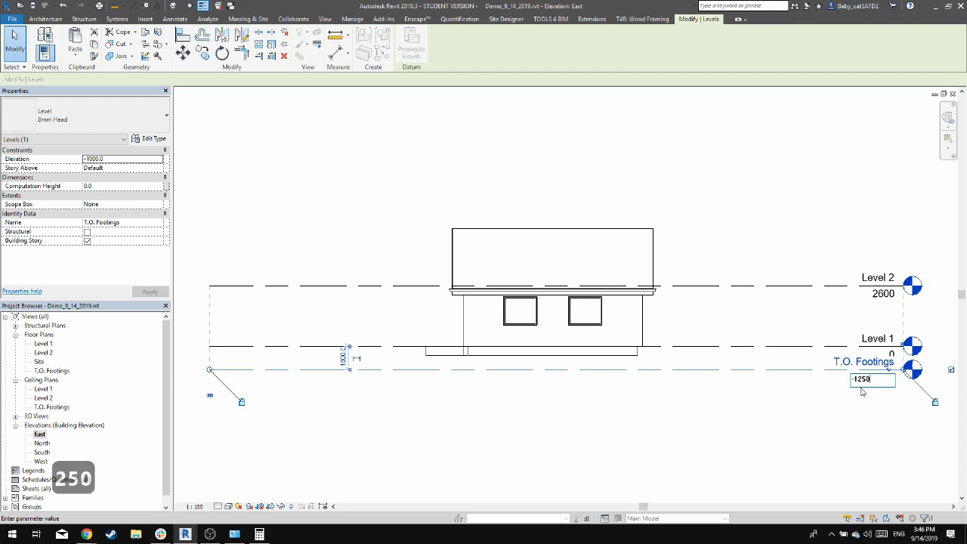
key("Return")
left_click(526, 405)
scroll(527, 372, "up", 2)
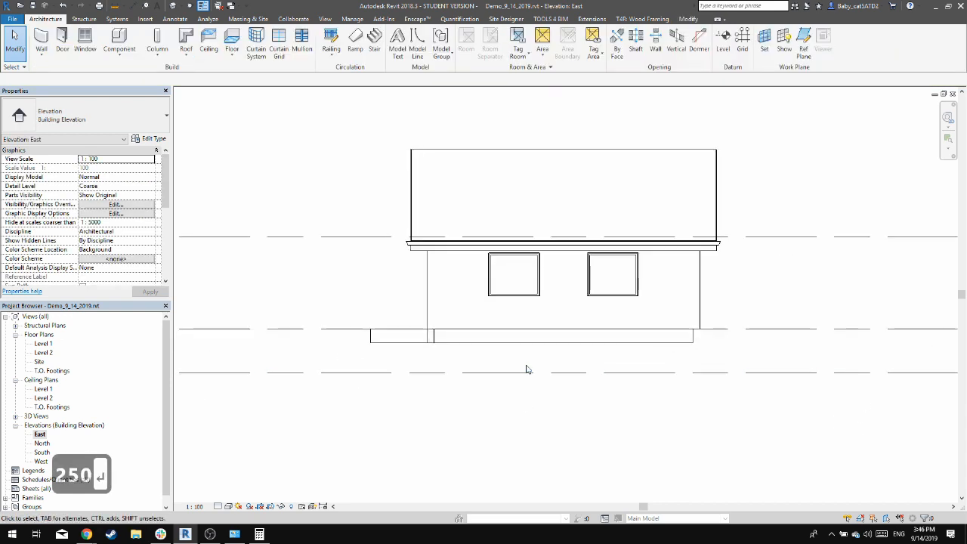
scroll(679, 375, "down", 2)
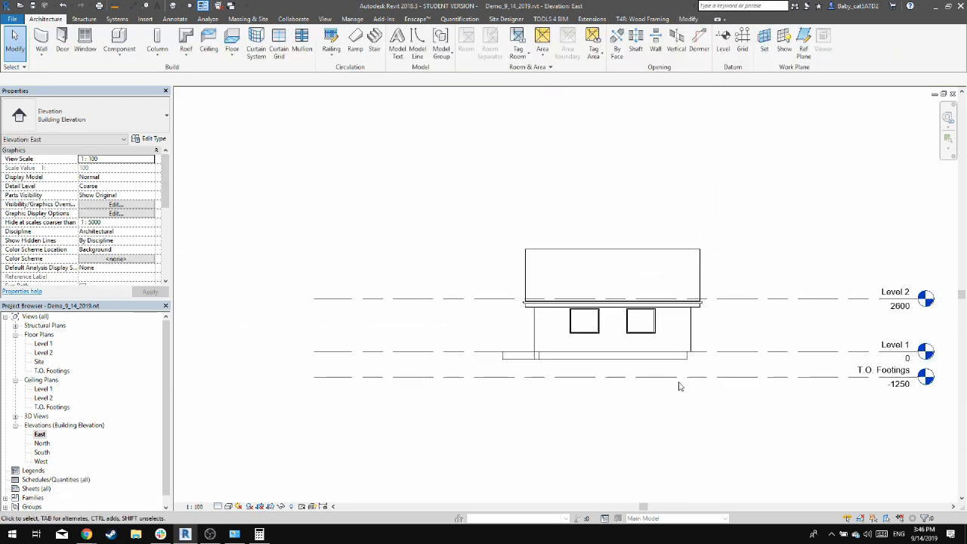
key("l")
key("l")
key("Escape")
key("Escape")
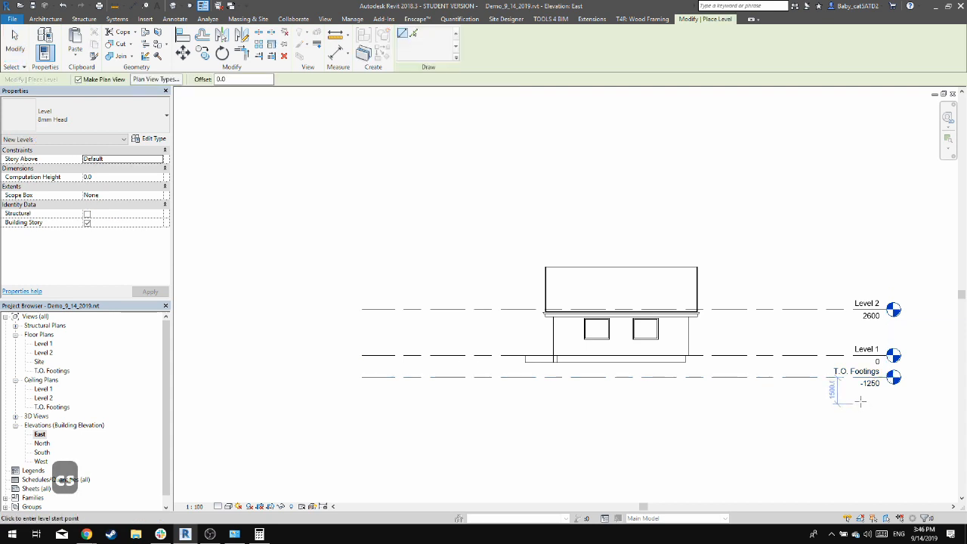
left_click(805, 375)
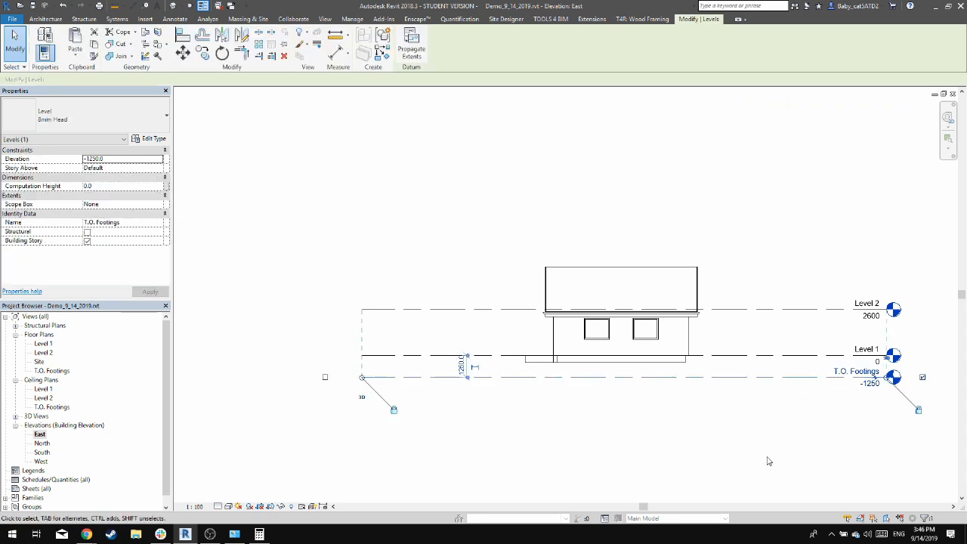
key("l")
key("l")
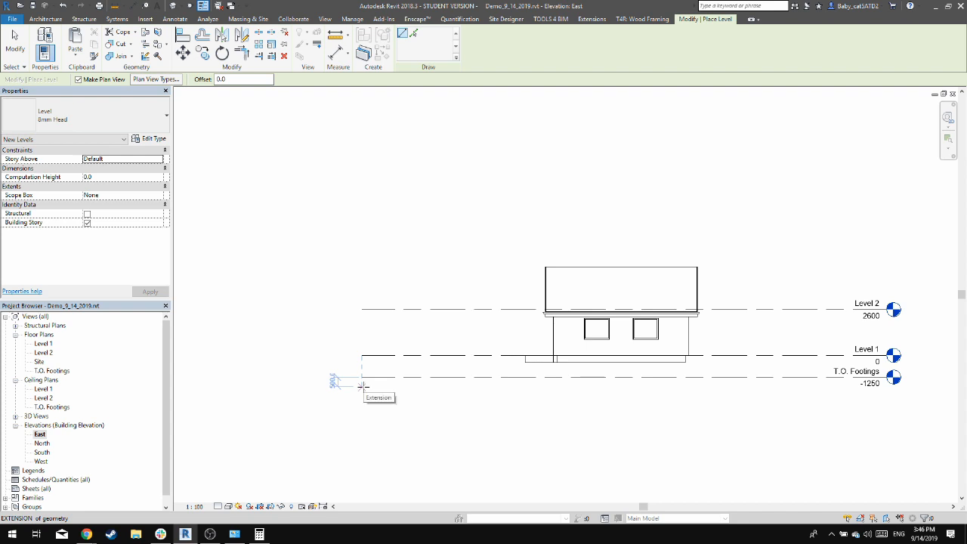
key("Escape")
key("Escape")
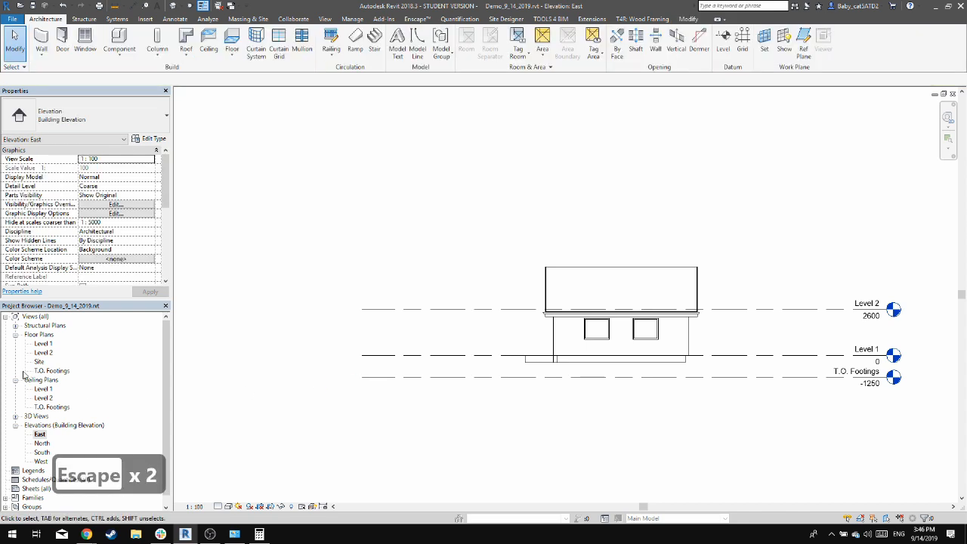
Open the T.O. Footings floor plan and set its underlay base level to Level 1
double_click(51, 371)
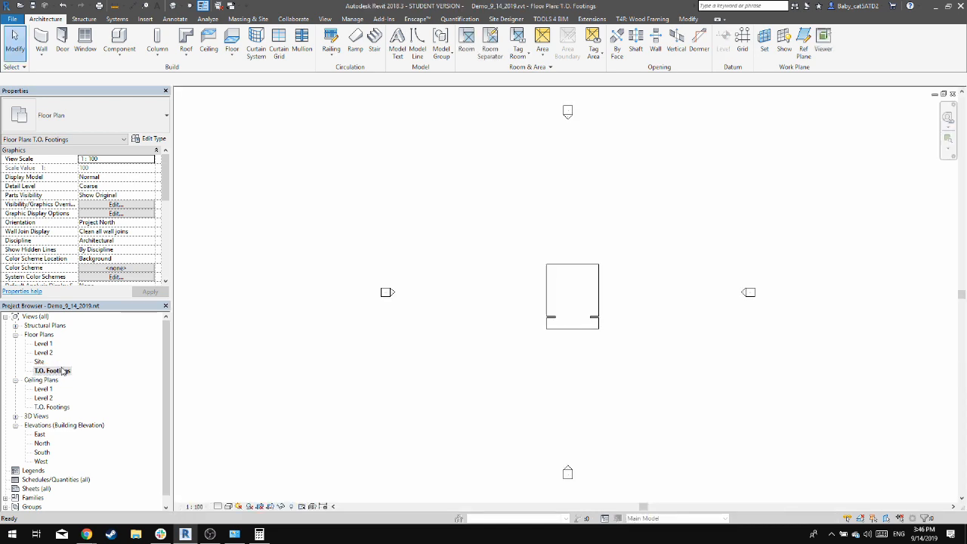
scroll(634, 266, "up", 3)
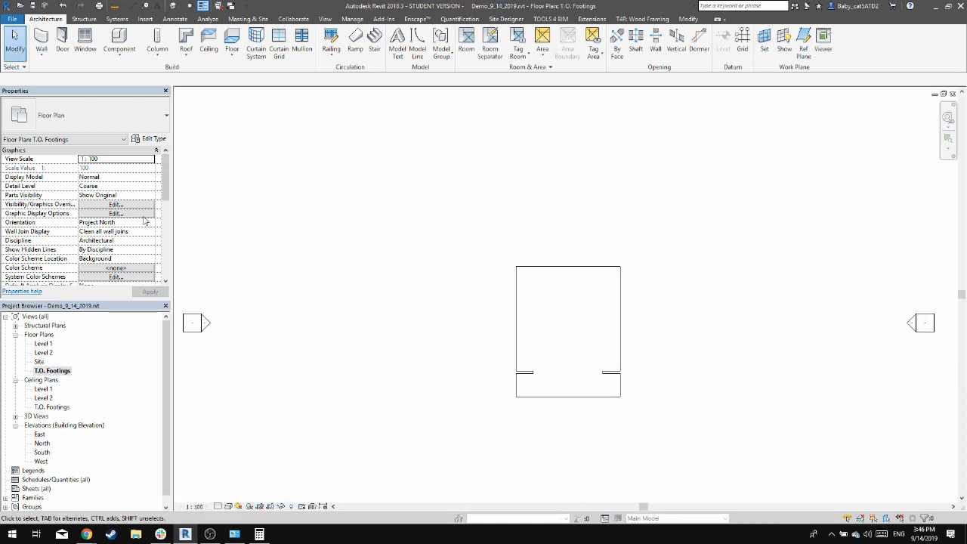
scroll(140, 227, "down", 4)
left_click(152, 242)
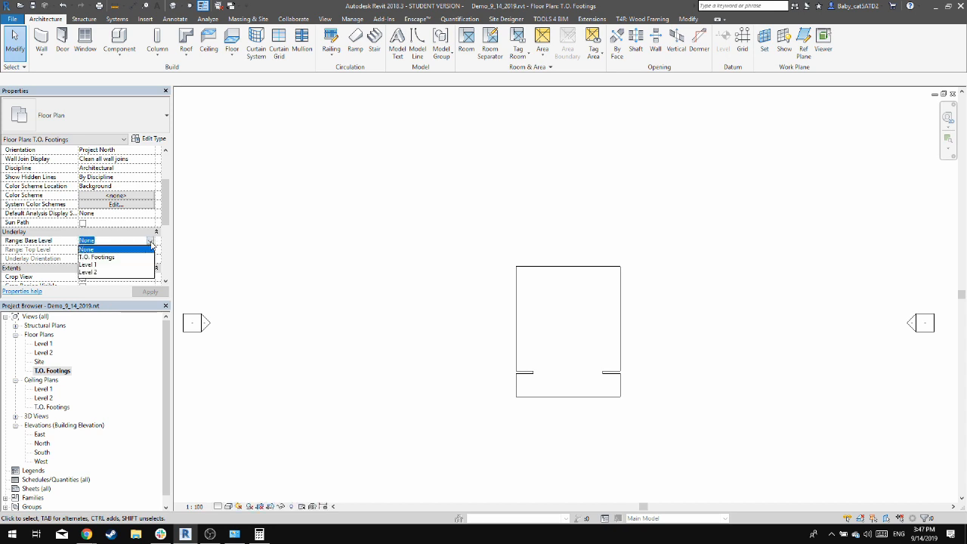
left_click(102, 264)
left_click(149, 292)
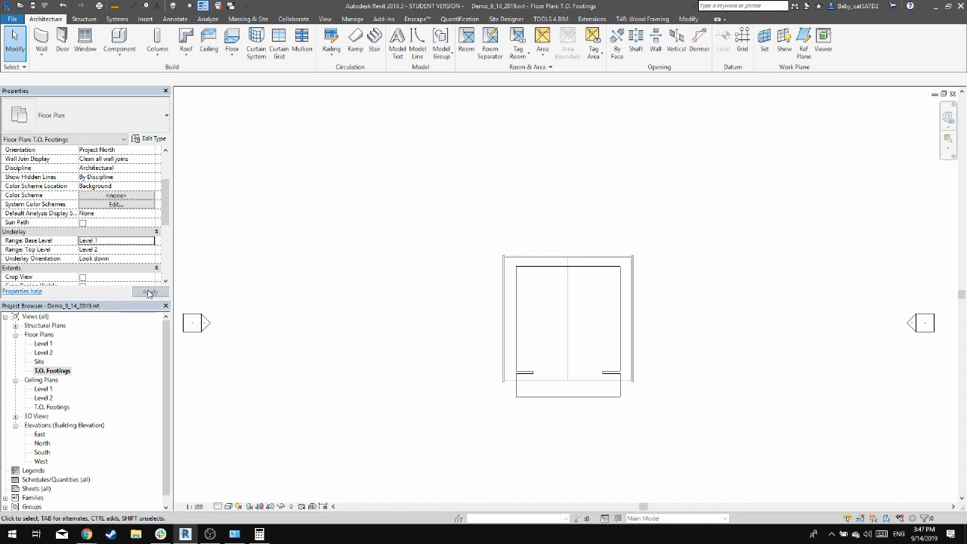
Set the plan's underlay range from T.O. Footings to Level 1 with the underlay orientation Look up
scroll(370, 322, "up", 2)
left_click(152, 242)
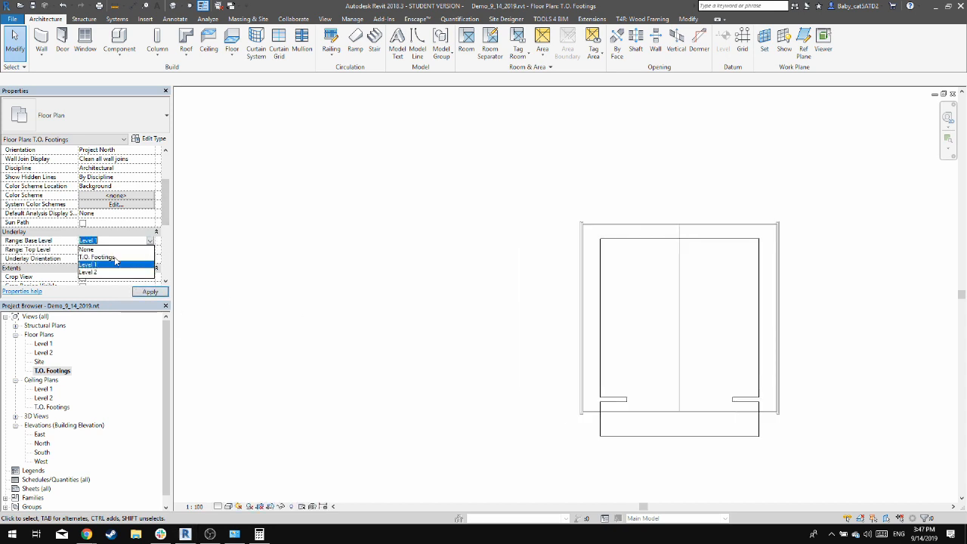
left_click(102, 258)
left_click(151, 293)
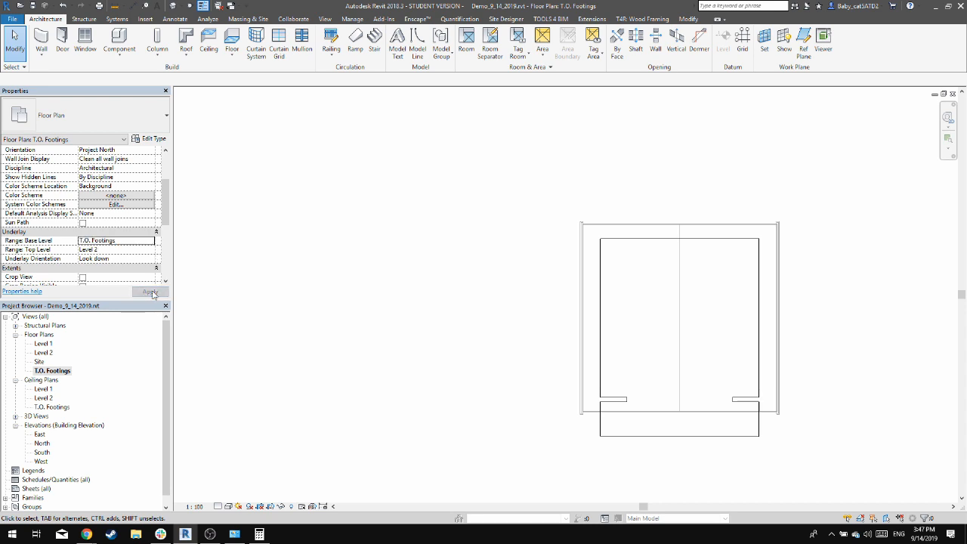
left_click(148, 250)
left_click(150, 249)
left_click(98, 259)
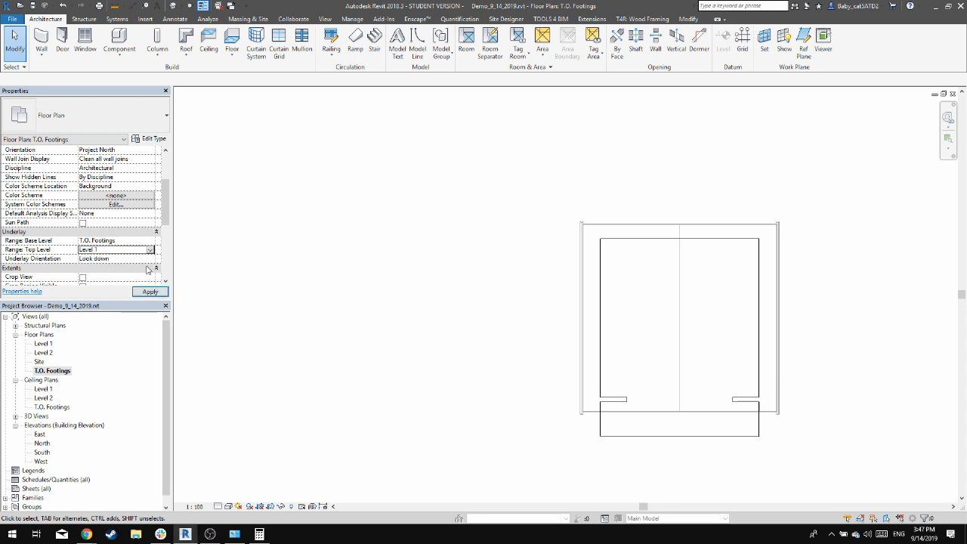
left_click(133, 259)
left_click(132, 275)
left_click(147, 291)
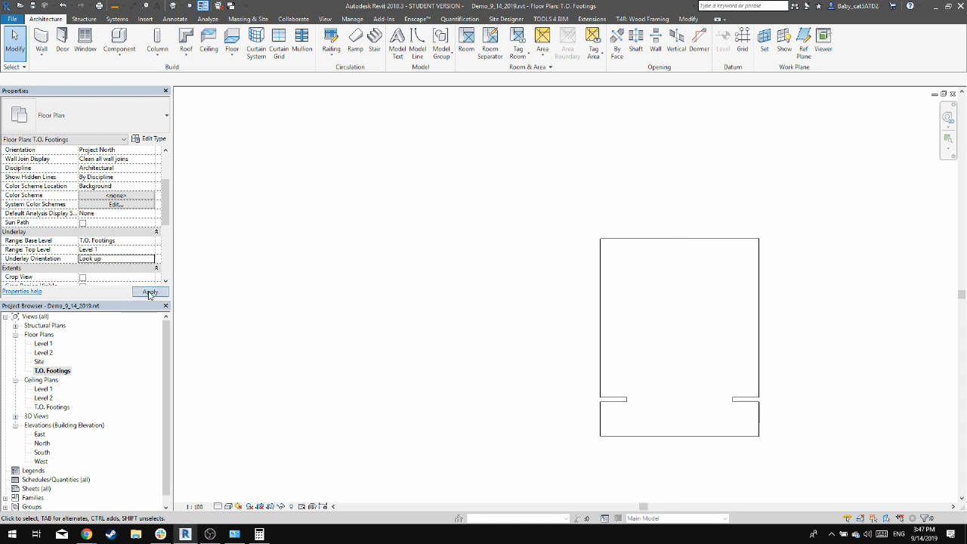
Change the top level of the T.O. Footings plan's underlay range to Level 2
left_click(150, 250)
left_click(117, 272)
left_click(151, 292)
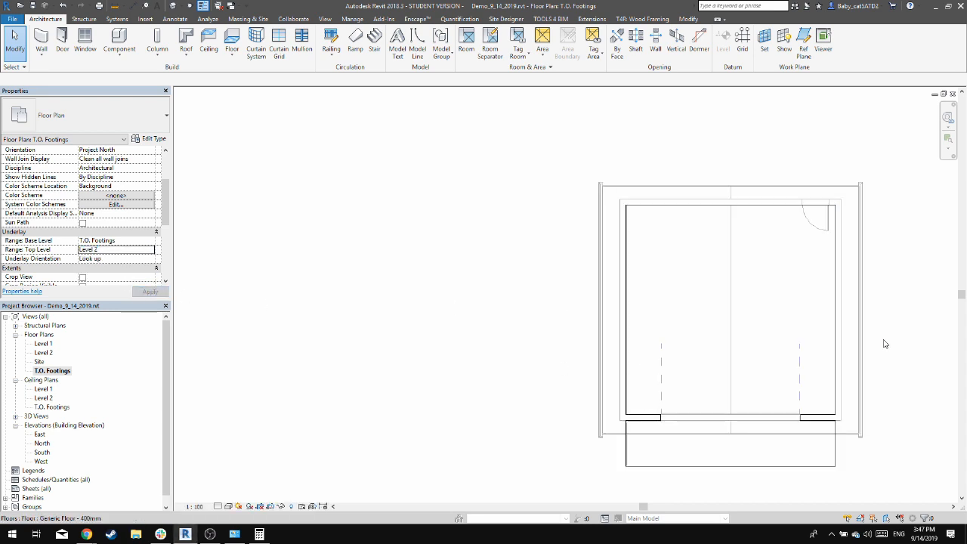
scroll(642, 362, "up", 2)
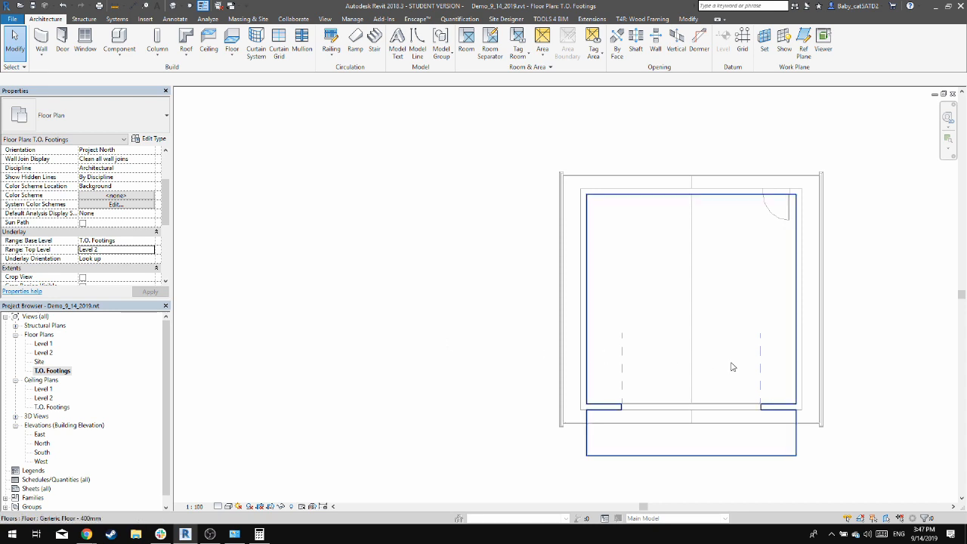
scroll(756, 370, "up", 1)
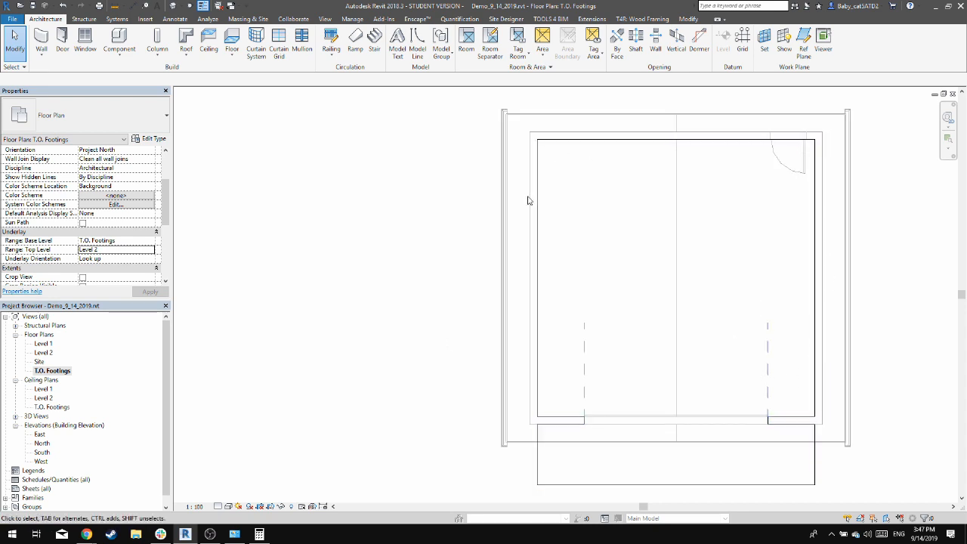
Draw four Generic - 200mm CMU foundation walls from T.O. Footings up to Level 1 in a 7500 mm square along the garage walls' centrelines
key("w")
key("a")
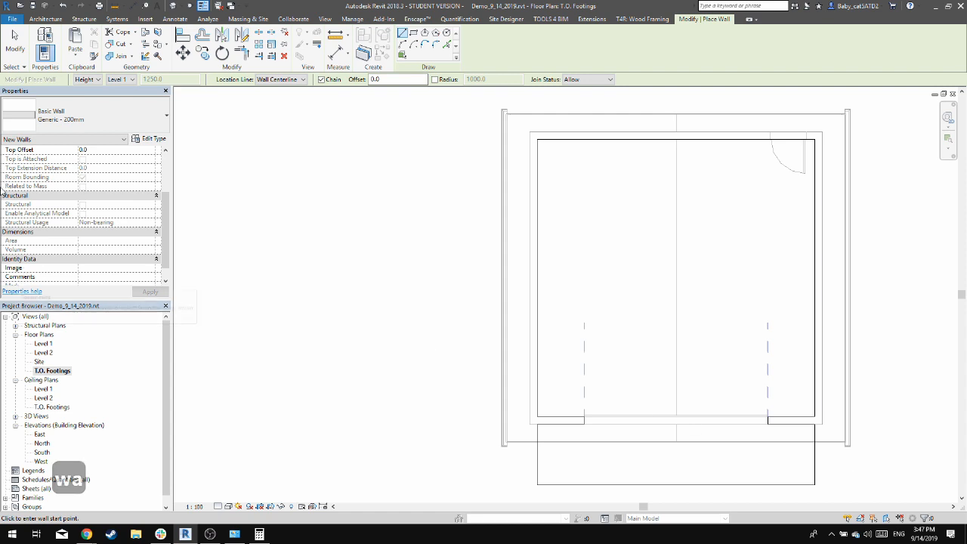
left_click(101, 118)
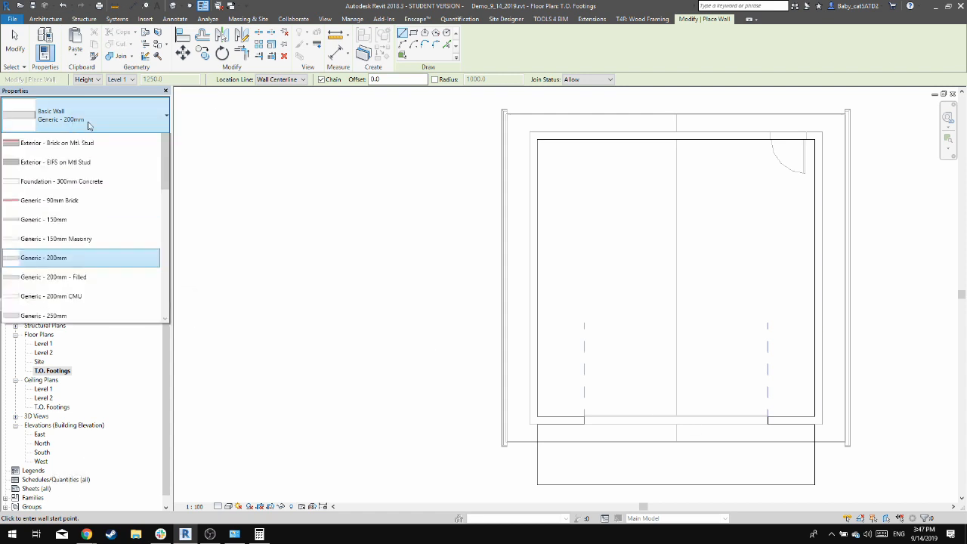
scroll(98, 247, "down", 1)
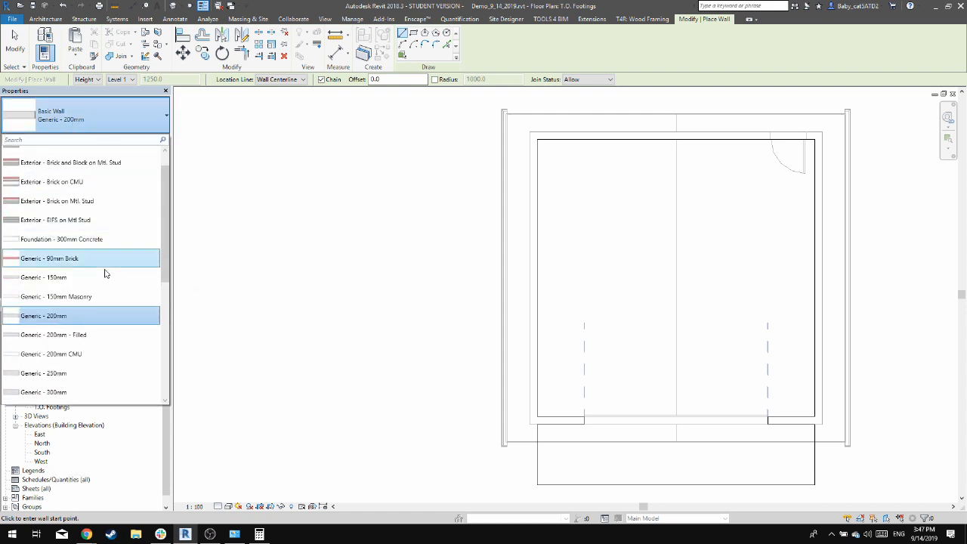
left_click(92, 354)
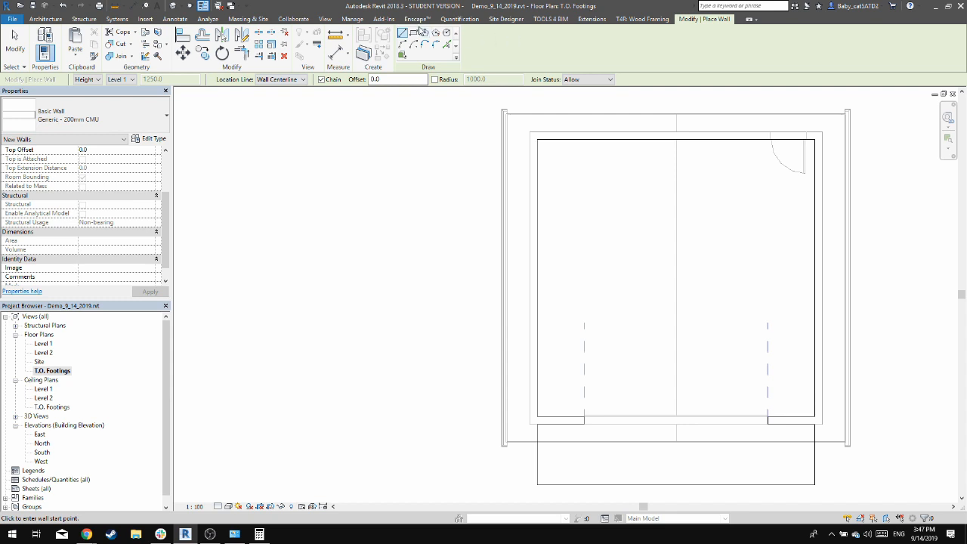
left_click(533, 136)
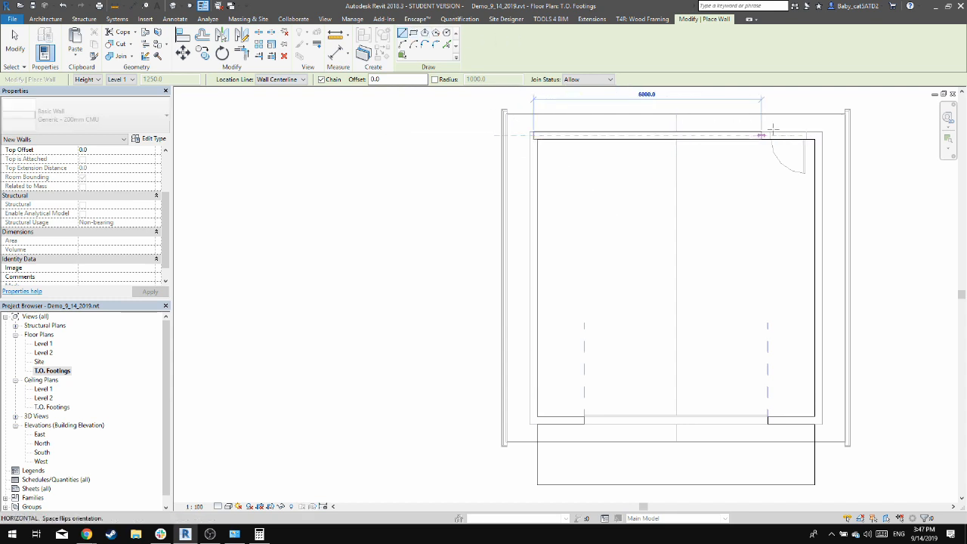
left_click(817, 135)
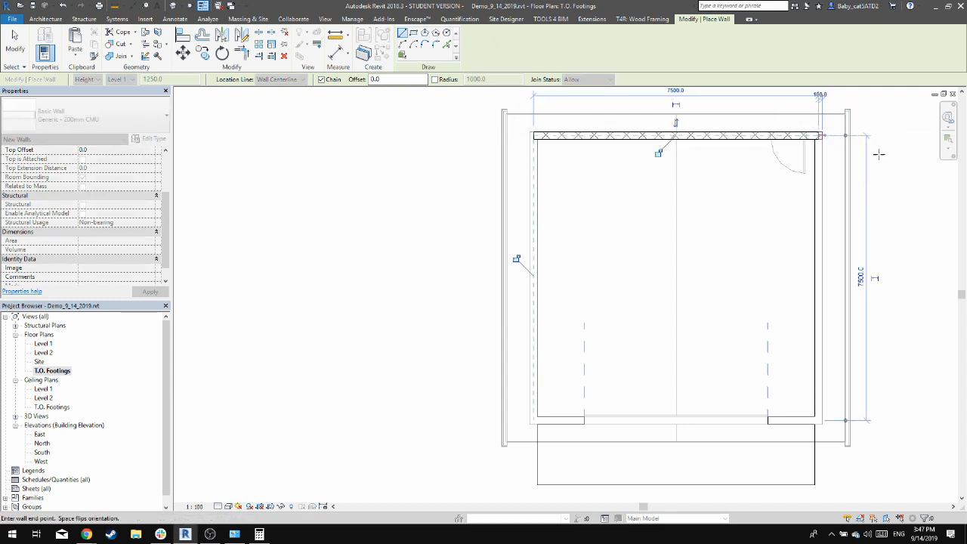
left_click(818, 418)
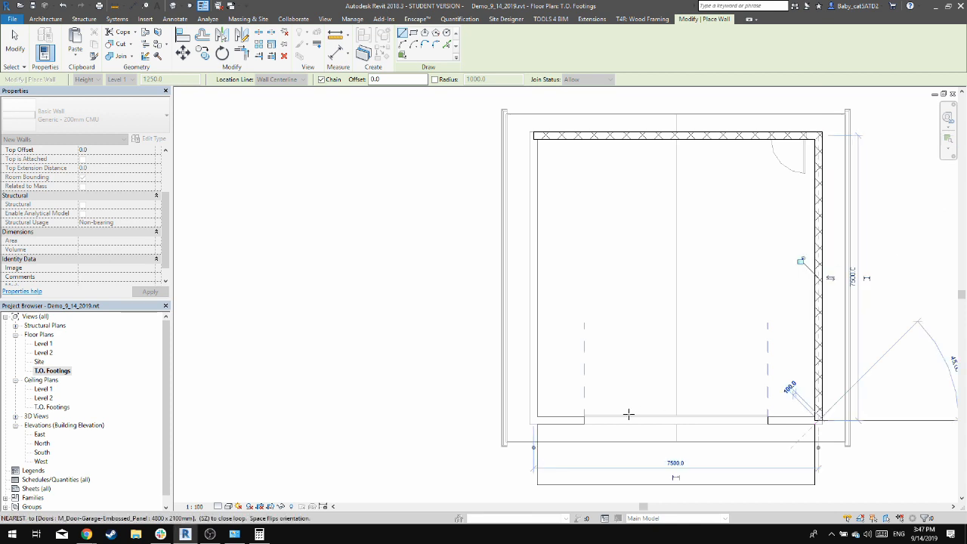
left_click(533, 419)
left_click(532, 141)
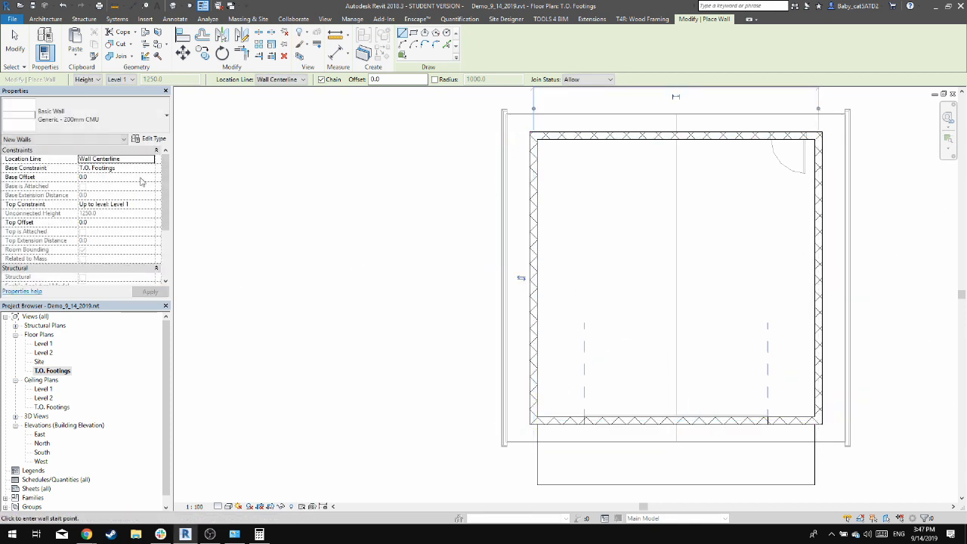
key("Escape")
key("Escape")
key("Escape")
key("Escape")
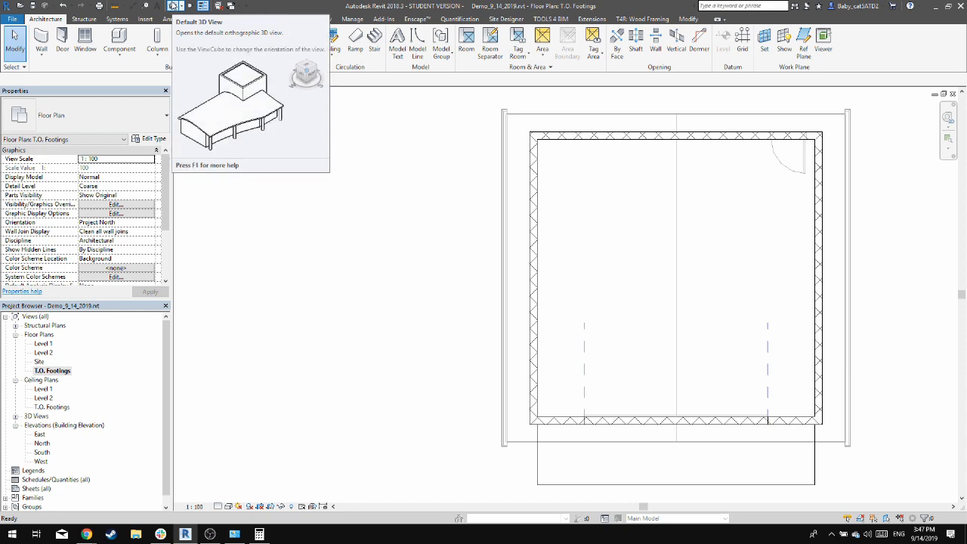
Open the default 3D view and temporarily hide the garage door in the front wall
left_click(172, 6)
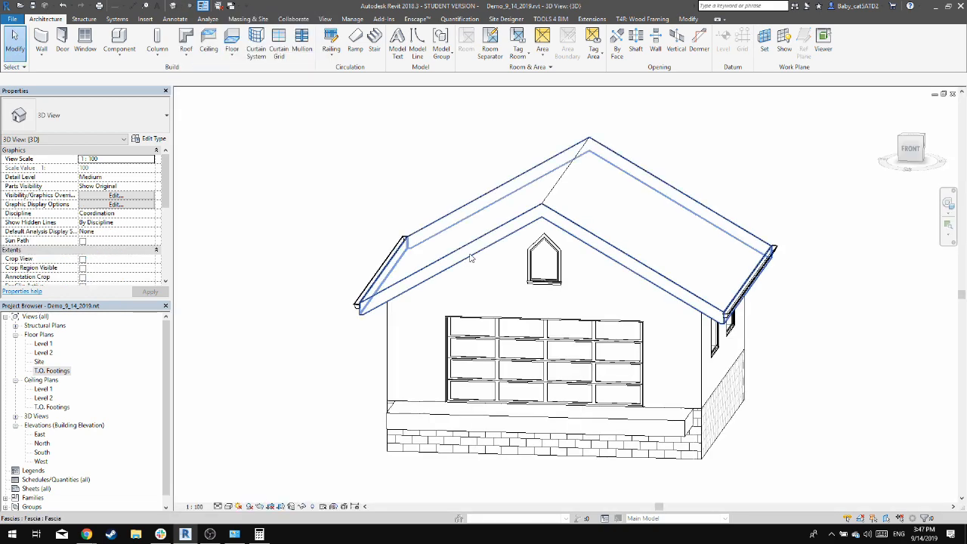
middle_click_drag(779, 415, 587, 395, "shift")
scroll(597, 401, "up", 4)
left_click(641, 454)
middle_click_drag(641, 454, 765, 460, "shift")
key("Escape")
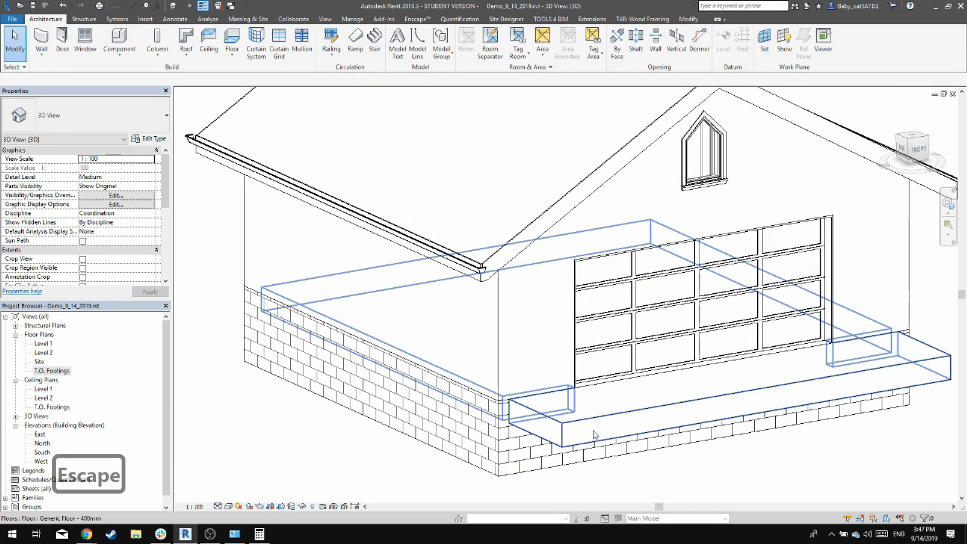
left_click(659, 311)
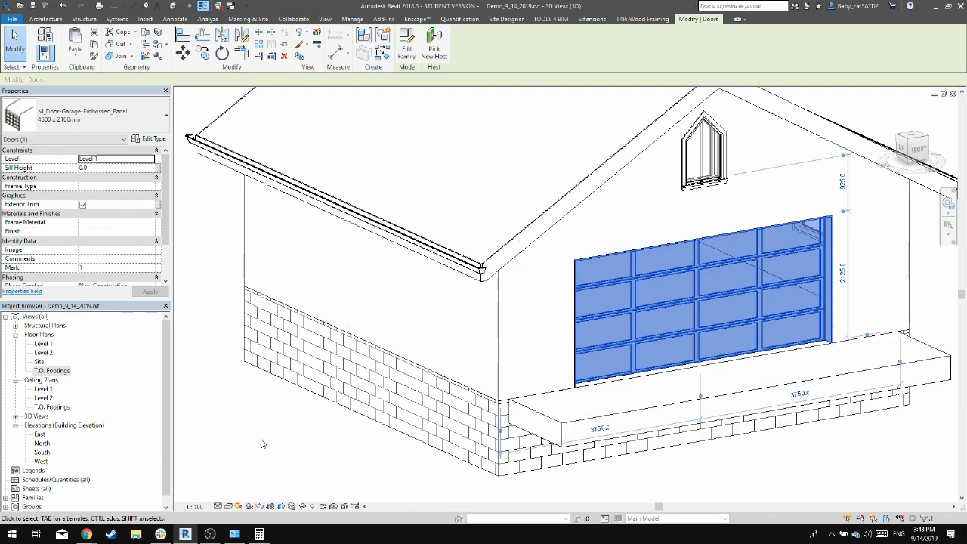
key("h")
key("h")
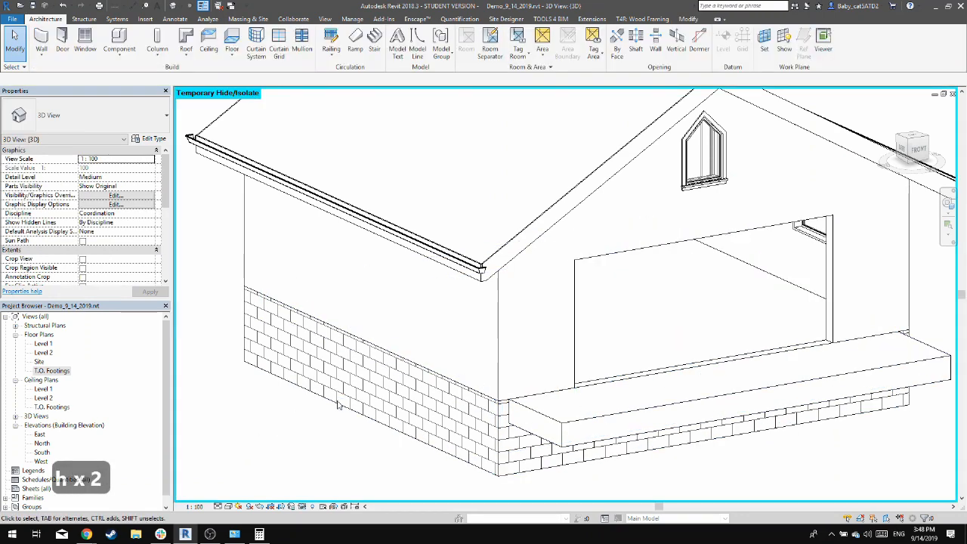
scroll(643, 405, "up", 2)
middle_click_drag(574, 371, 412, 429, "shift")
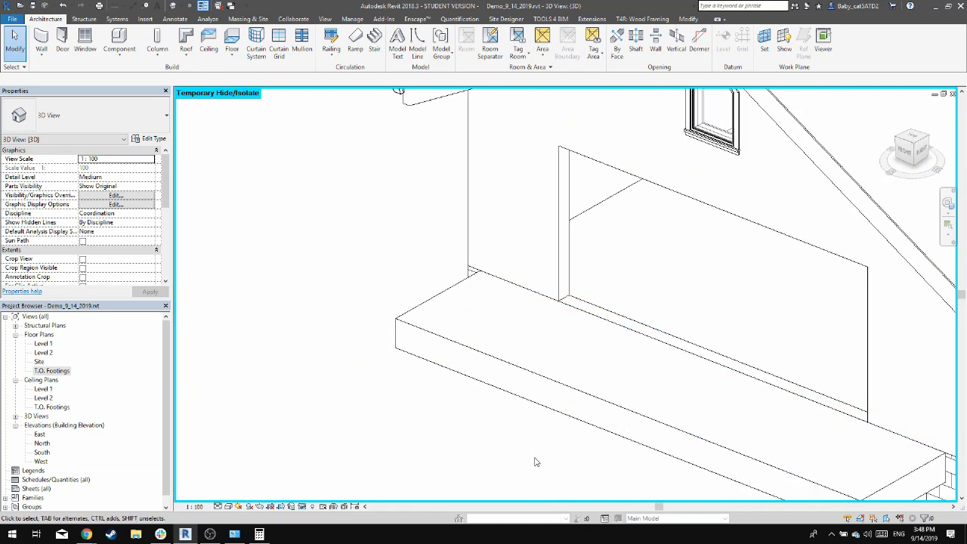
scroll(535, 461, "down", 3)
Join the 400 mm floor slab with the front CMU foundation wall beneath the garage door opening
left_click(542, 410)
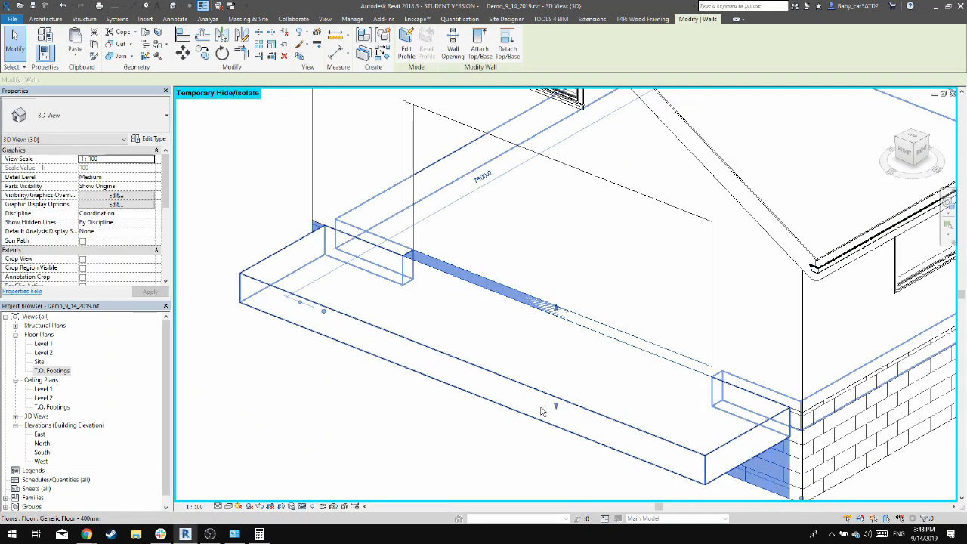
left_click(432, 366)
left_click(330, 409)
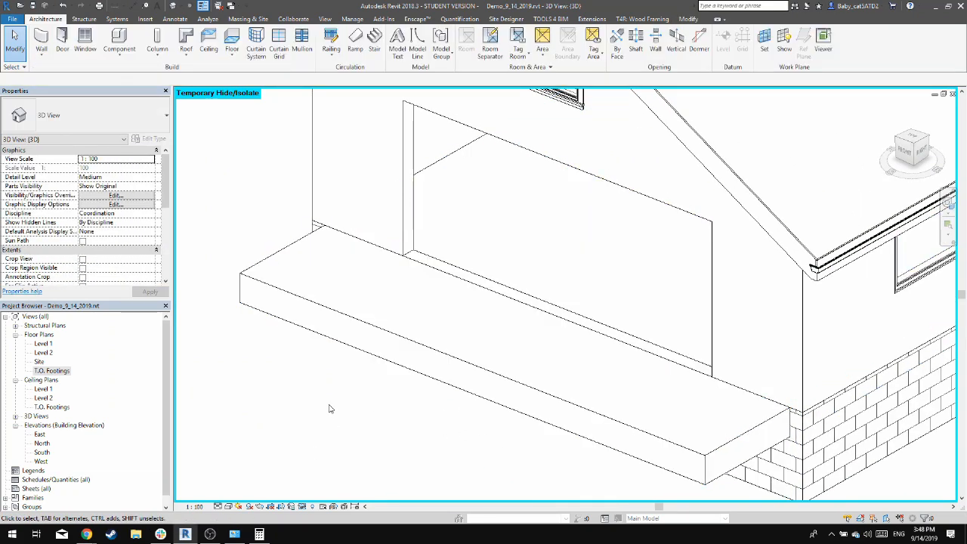
left_click(380, 346)
left_click(268, 404)
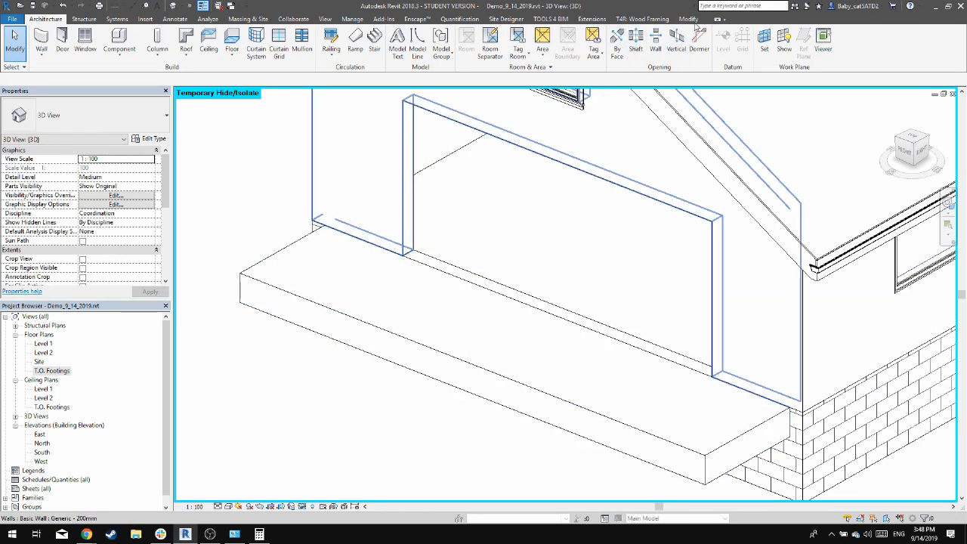
left_click(689, 19)
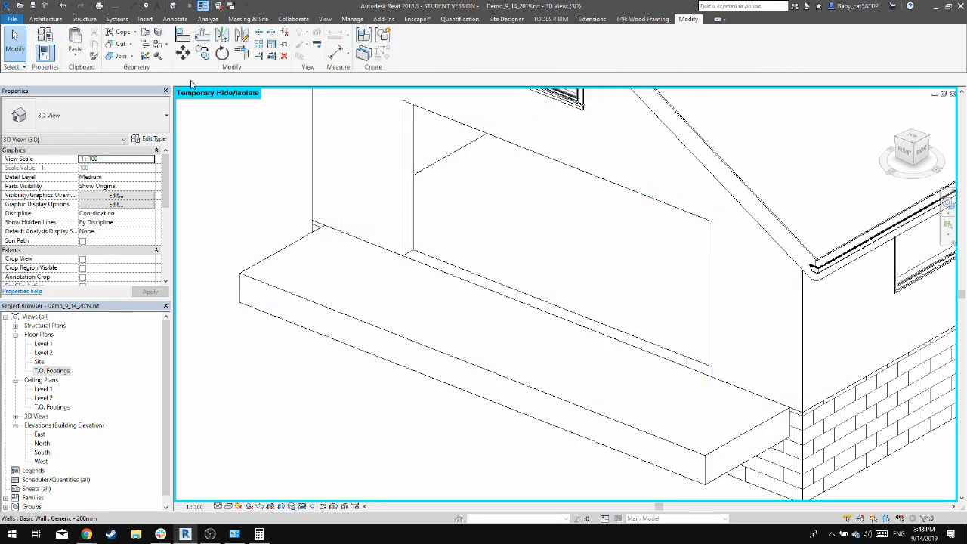
left_click(118, 55)
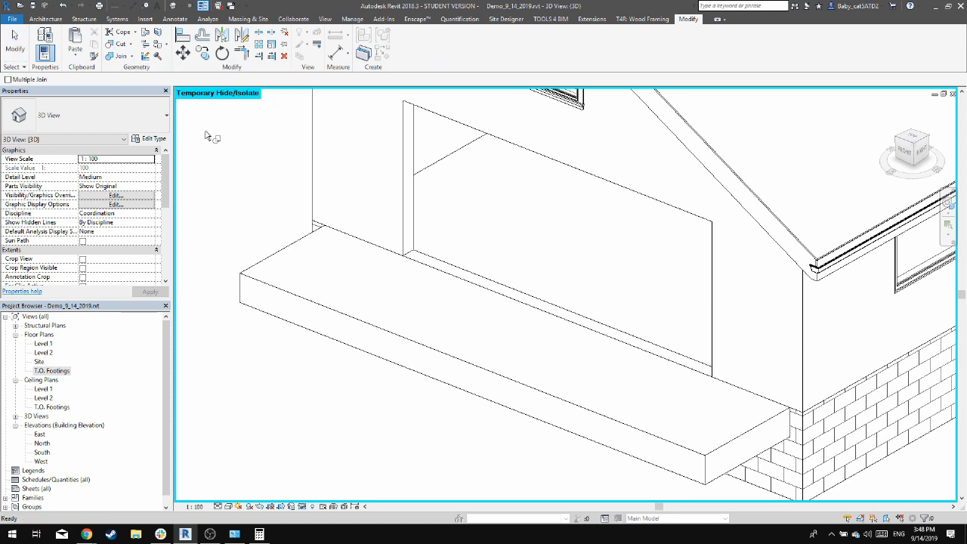
left_click(306, 291)
left_click(725, 480)
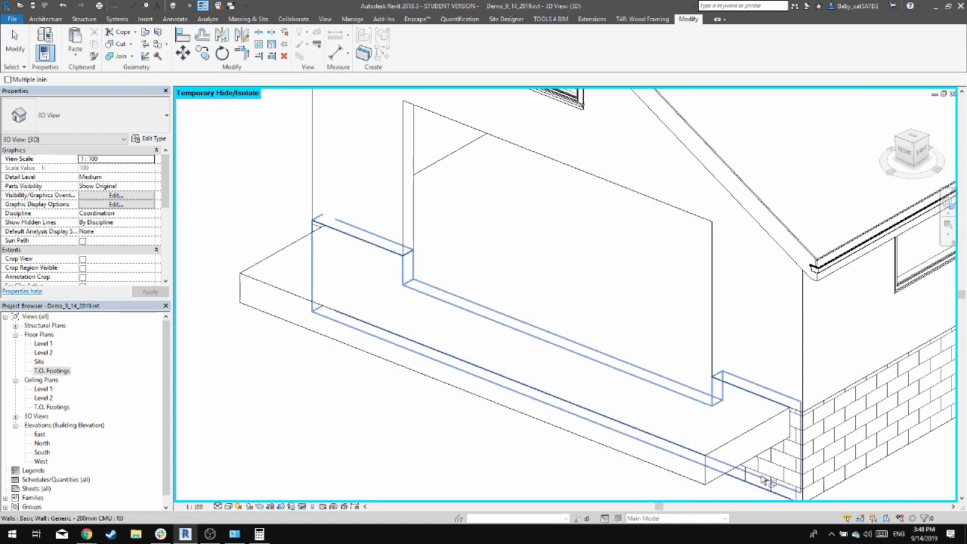
left_click(512, 283)
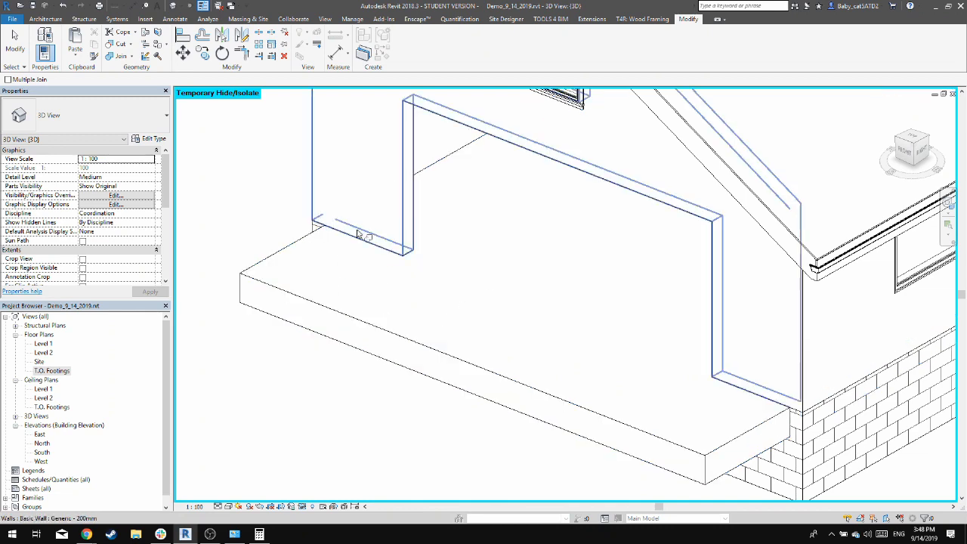
key("Escape")
key("Escape")
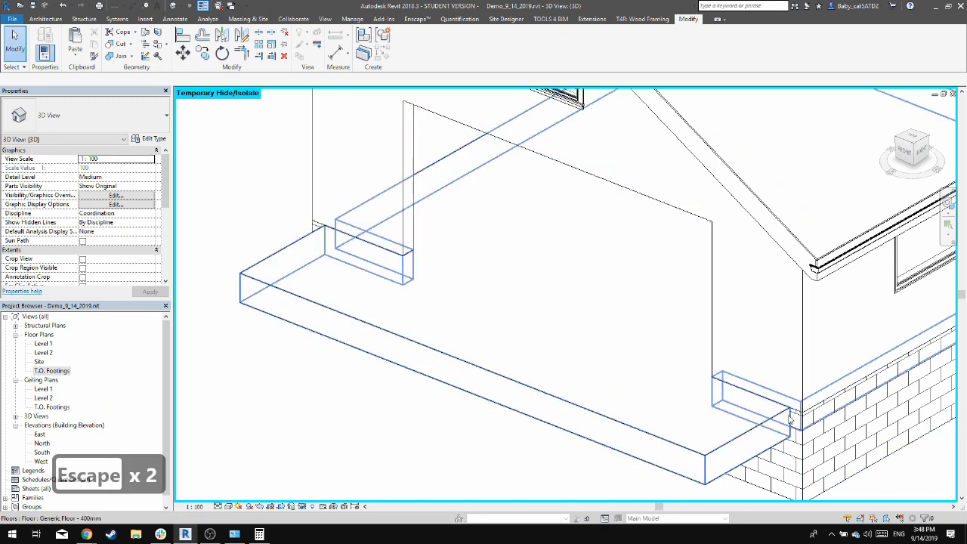
Reset the temporary hide/isolate in the 3D view to restore the garage door
scroll(790, 420, "up", 3)
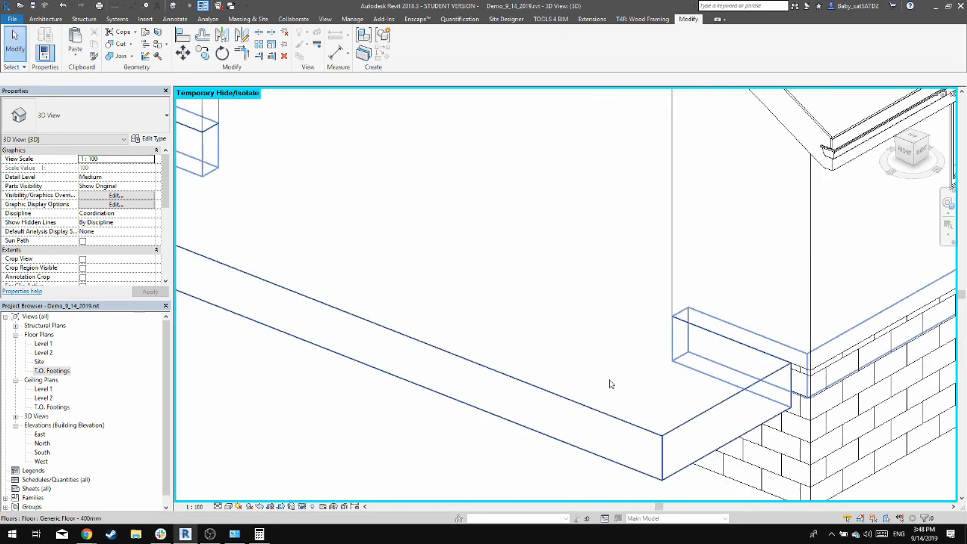
scroll(331, 403, "down", 5)
middle_click_drag(334, 445, 645, 440, "shift")
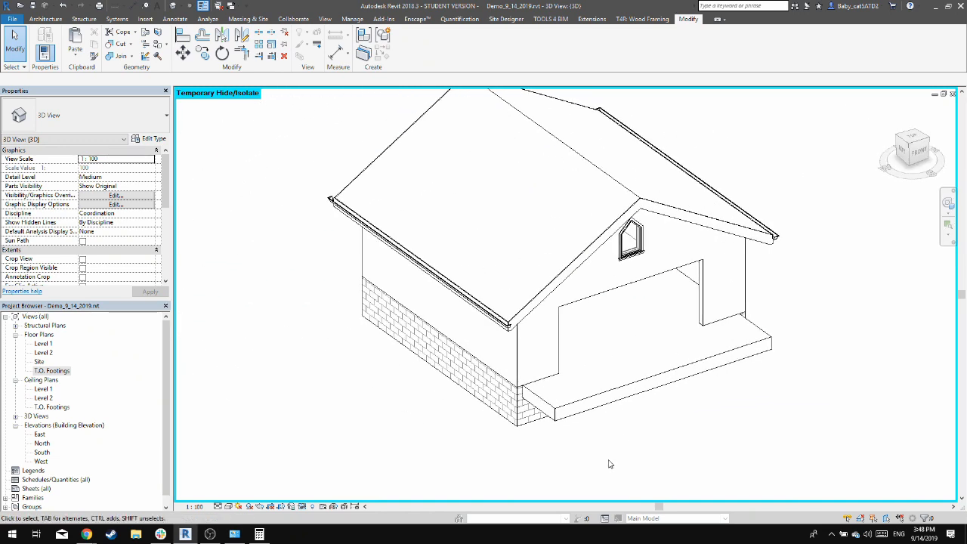
left_click(302, 507)
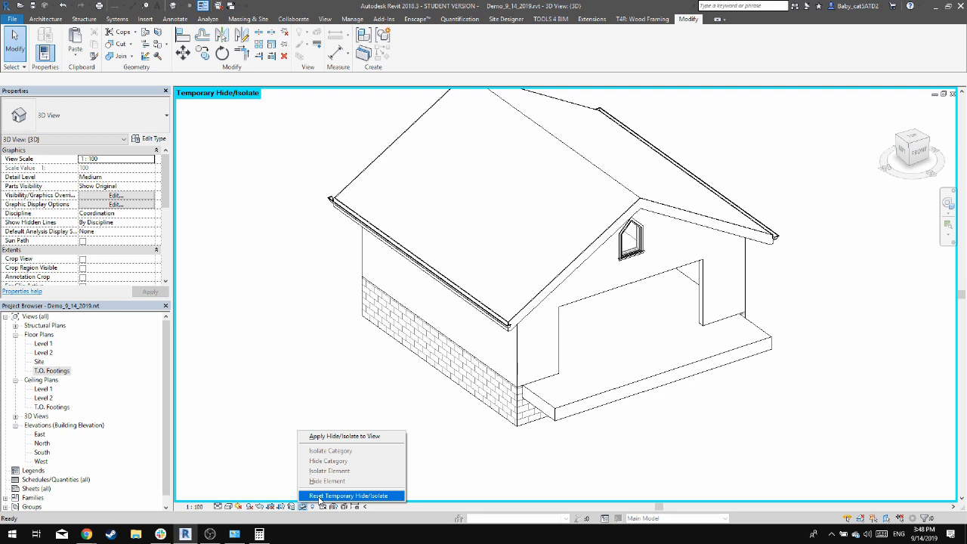
left_click(278, 465)
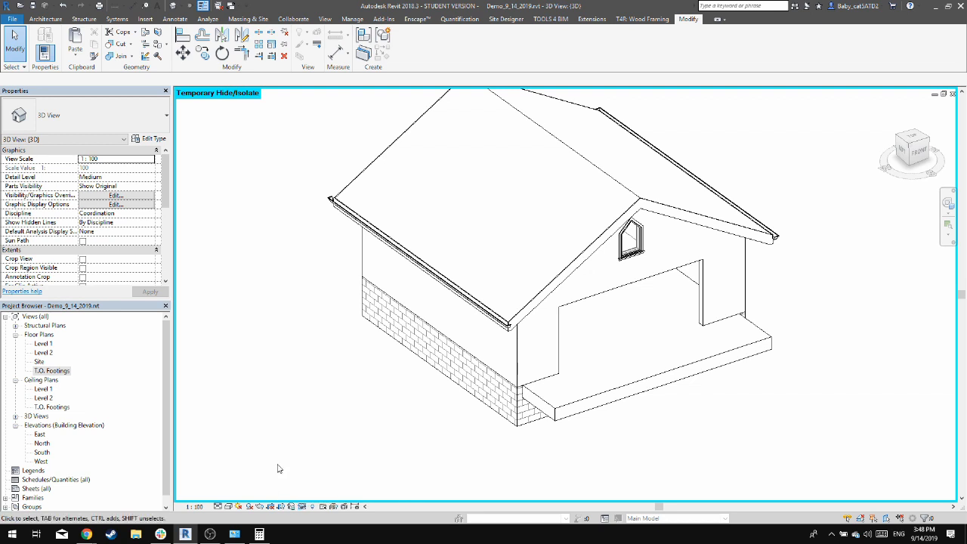
left_click(302, 507)
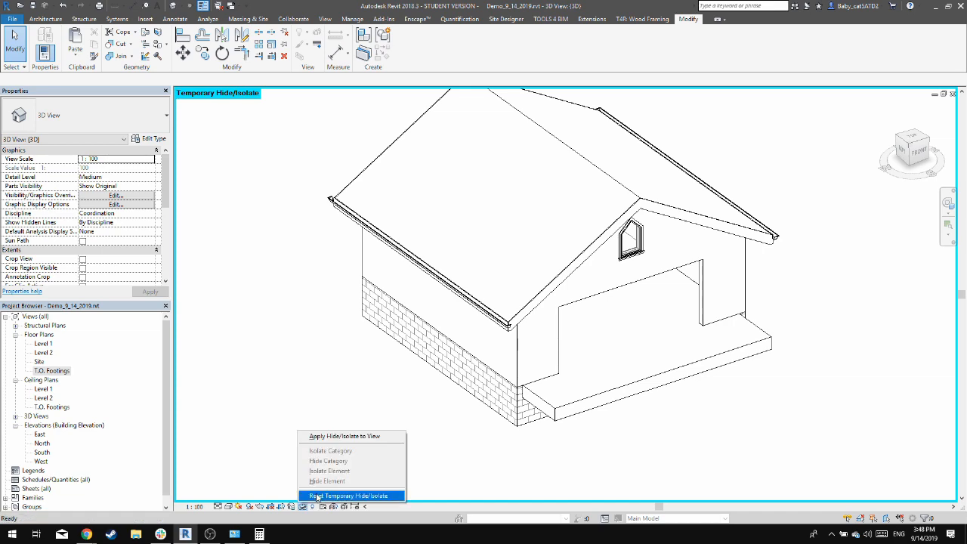
left_click(317, 495)
middle_click_drag(655, 423, 567, 378, "shift")
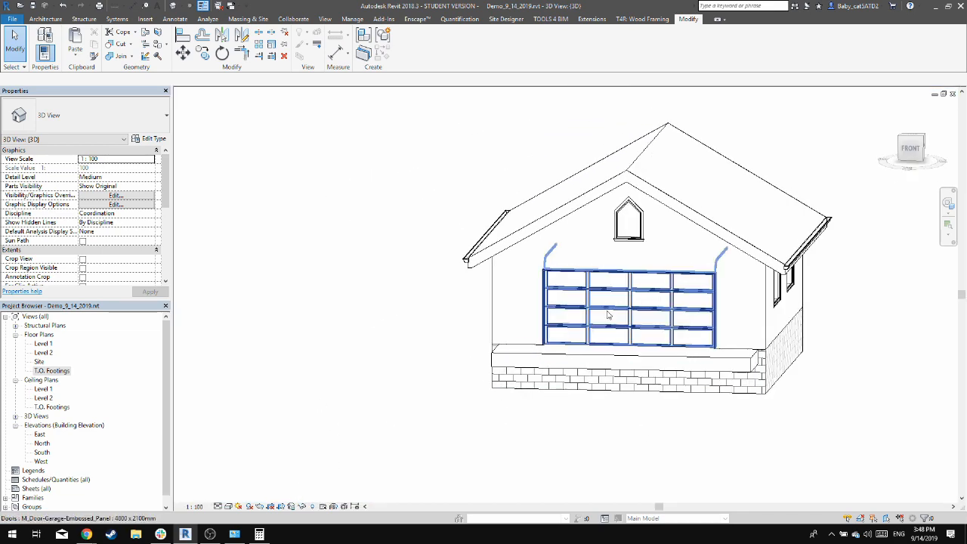
middle_click_drag(744, 456, 708, 445, "shift")
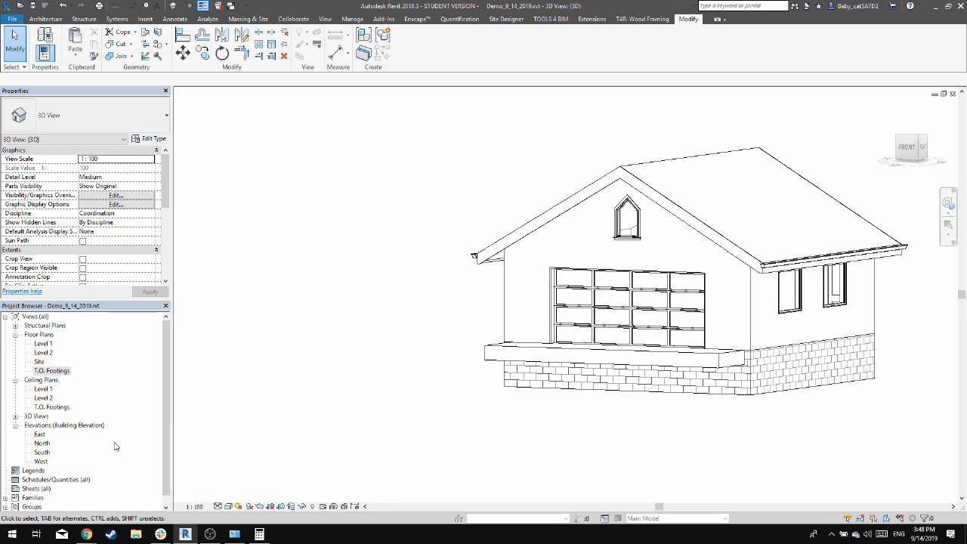
Place Bearing Footing - 900 x 300 wall foundations under all four CMU foundation walls
mouse_move(799, 429)
middle_mouse_down()
mouse_move(544, 428)
mouse_move(810, 430)
middle_mouse_up()
scroll(518, 423, "up", 3)
middle_click_drag(584, 417, 676, 439, "shift")
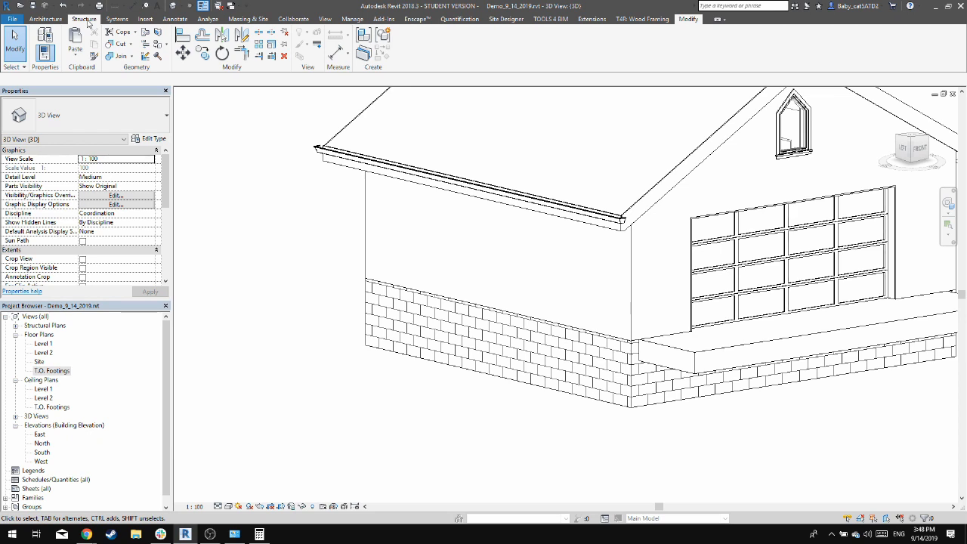
left_click(87, 20)
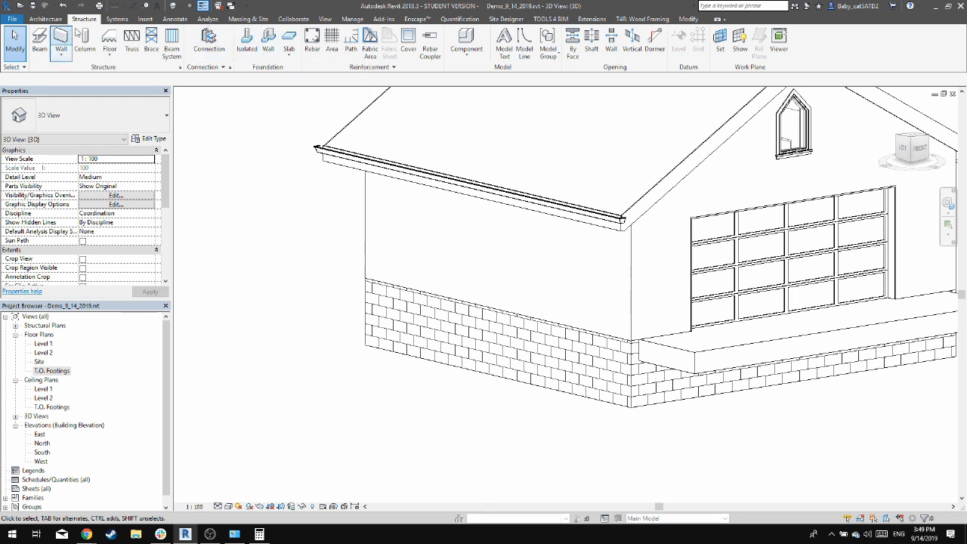
left_click(268, 50)
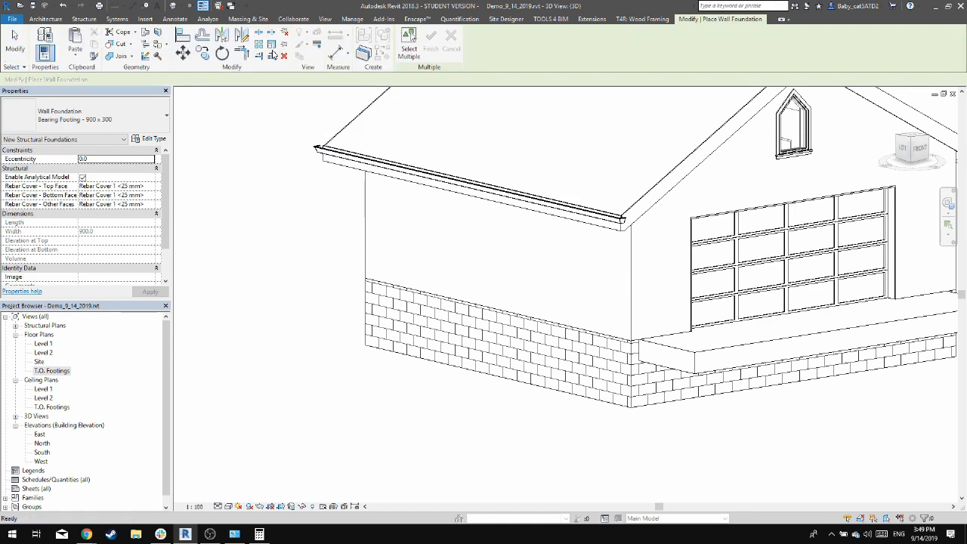
left_click(437, 360)
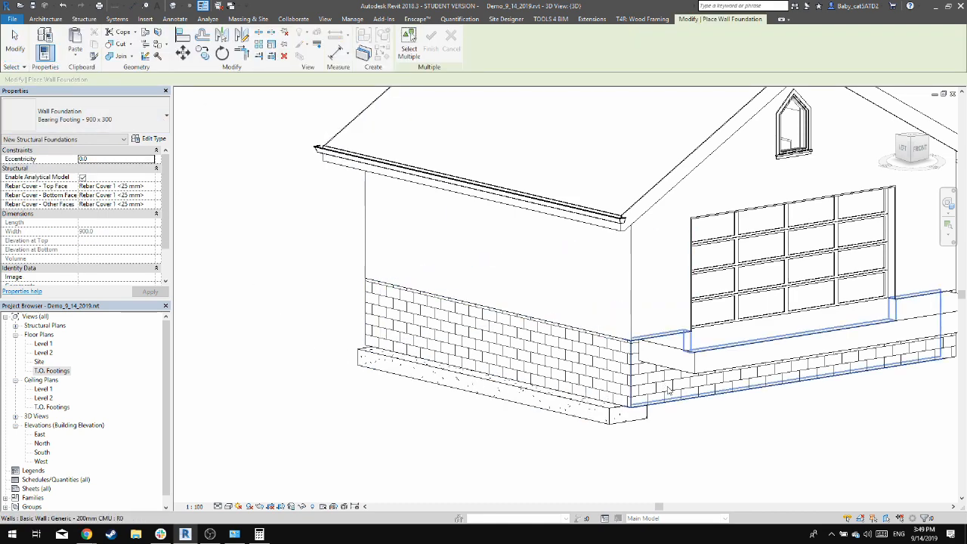
left_click(680, 397)
middle_click_drag(865, 396, 642, 285, "shift")
key("Escape")
key("Escape")
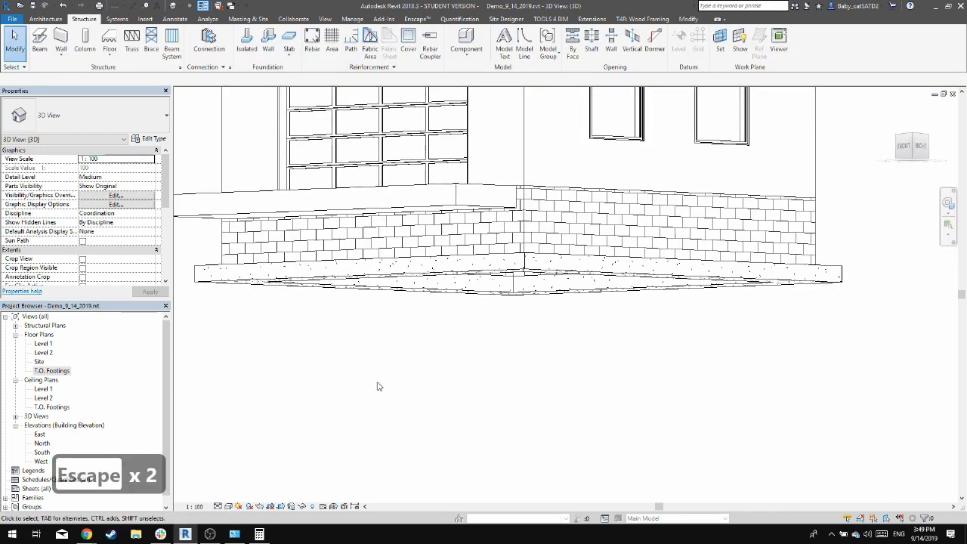
middle_click_drag(379, 386, 370, 323, "shift")
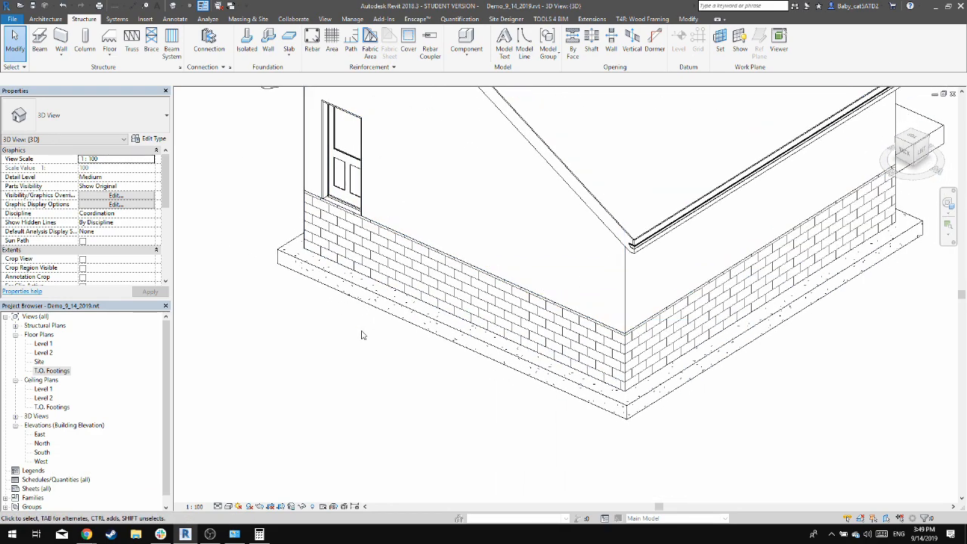
Examine the wall footings, the rear door's threshold and the slab edge around the garage in 3D
middle_click_drag(364, 333, 494, 324, "shift")
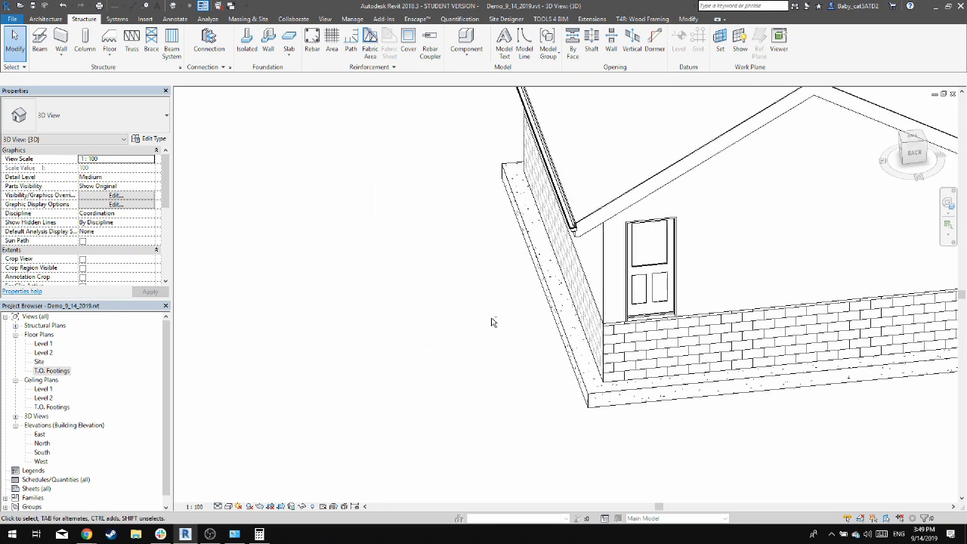
middle_click_drag(571, 366, 711, 287, "shift")
middle_click_drag(793, 388, 555, 382, "shift")
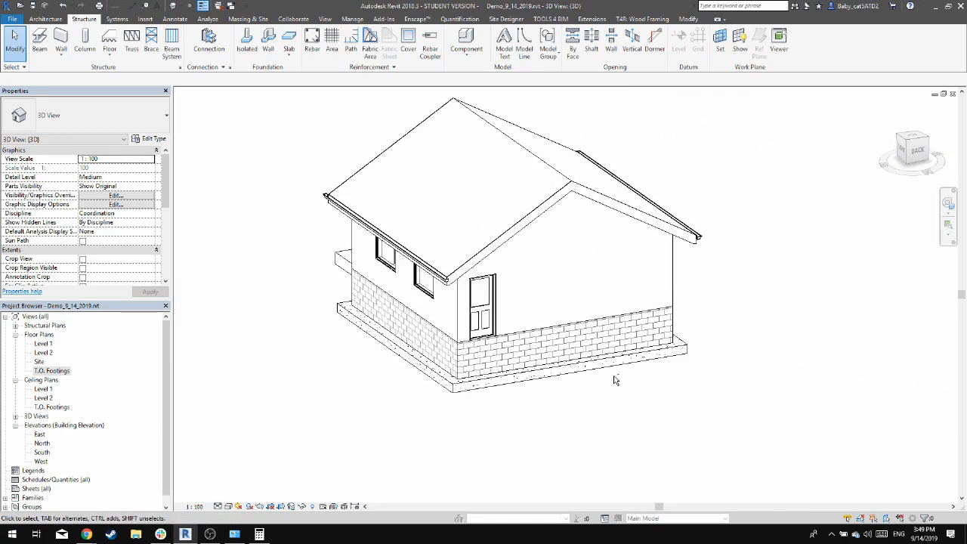
scroll(497, 341, "up", 8)
scroll(499, 340, "down", 6)
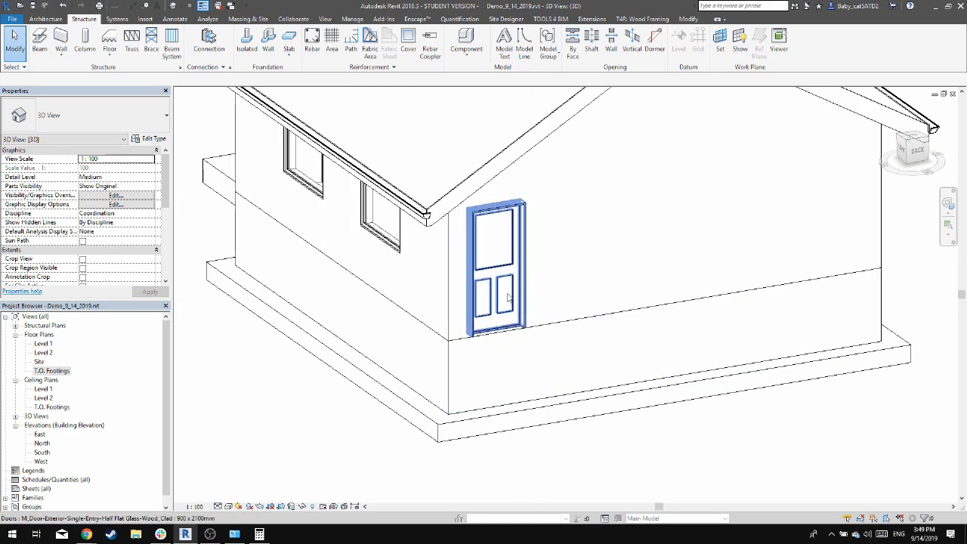
left_click(495, 260)
left_click(227, 175)
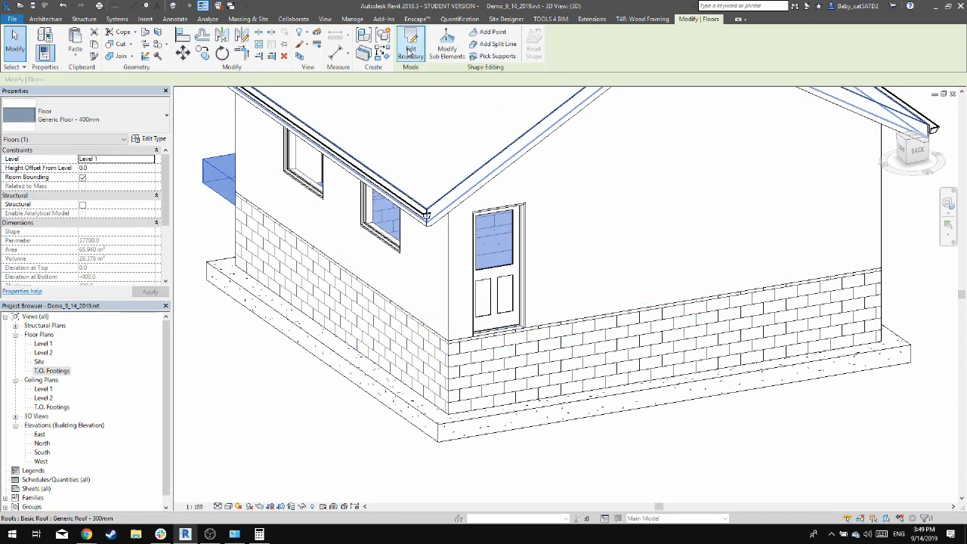
left_click(272, 399)
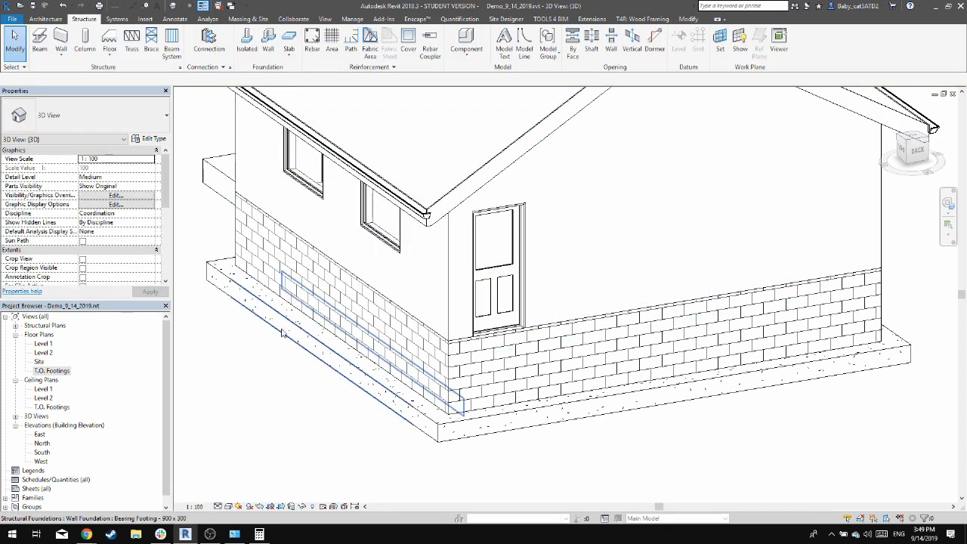
middle_click_drag(281, 336, 436, 380)
middle_click_drag(388, 341, 476, 387, "shift")
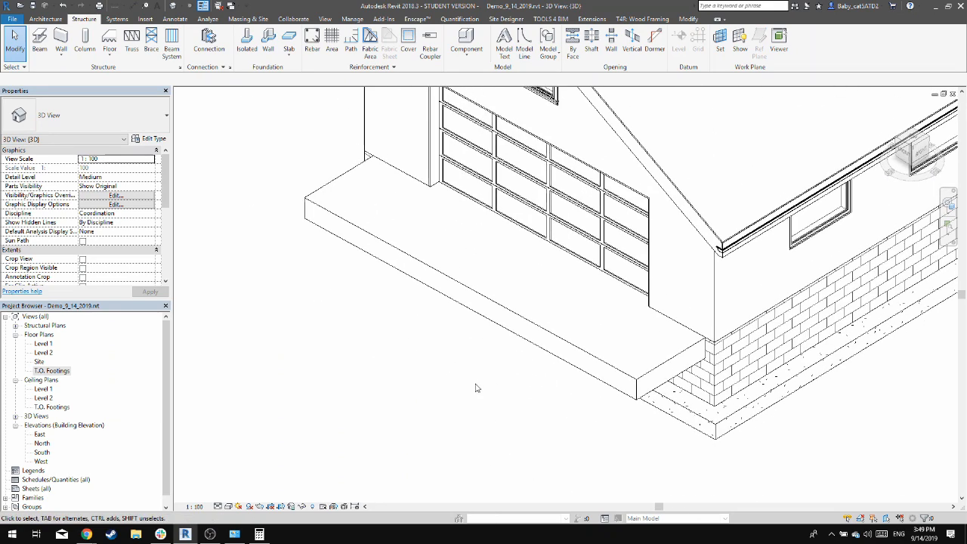
Open the Level 1 floor plan and start editing the boundary of the Generic Floor - 400mm slab
double_click(47, 344)
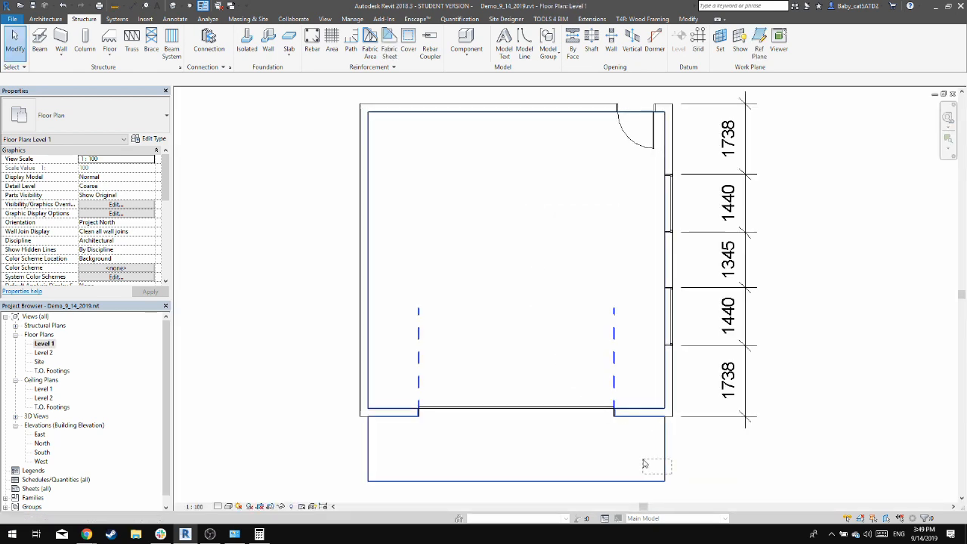
left_click(612, 471)
middle_click_drag(584, 149, 569, 270)
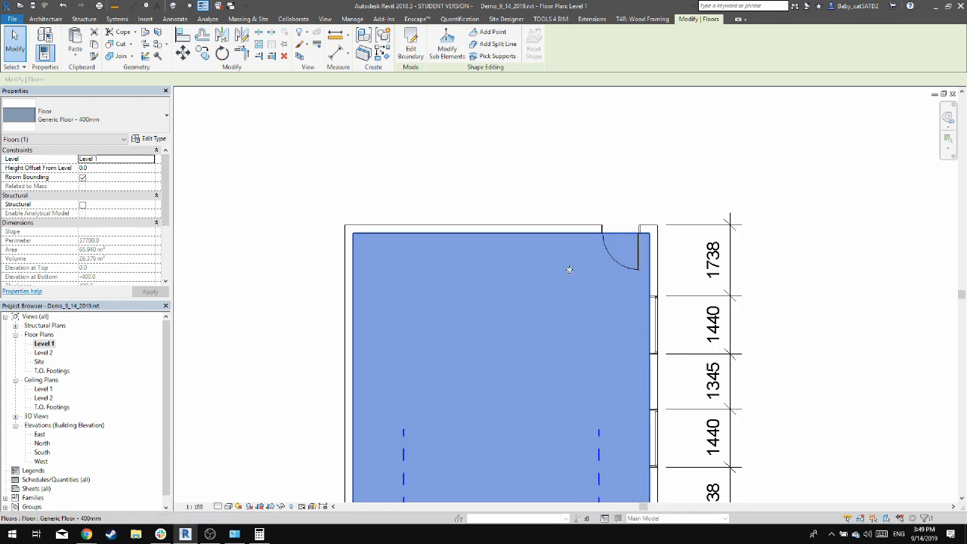
left_click(410, 47)
scroll(630, 197, "up", 1)
scroll(630, 196, "up", 1)
scroll(549, 173, "up", 1)
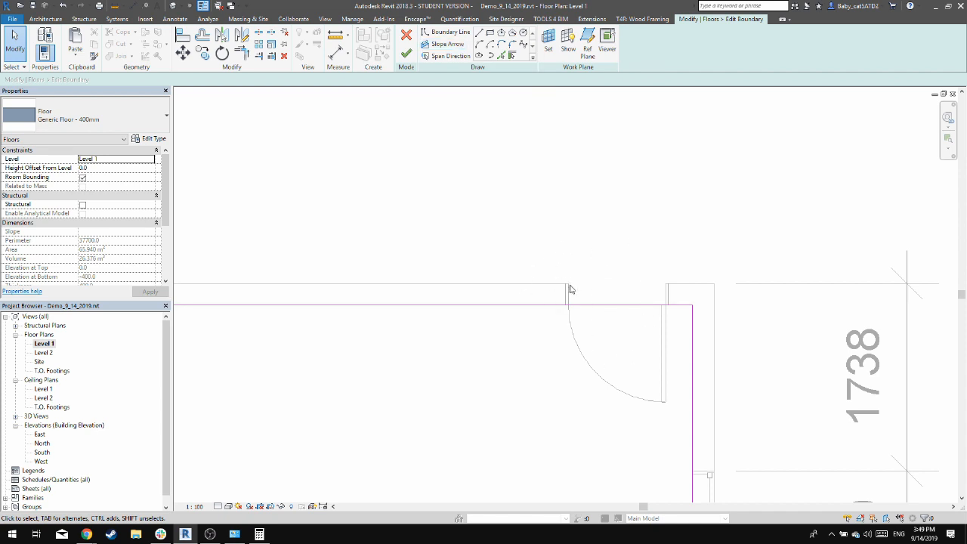
Sketch three slab boundary lines around the rear door opening, 950 mm wide and 200 mm deep, out to the wall's exterior face
left_click(479, 32)
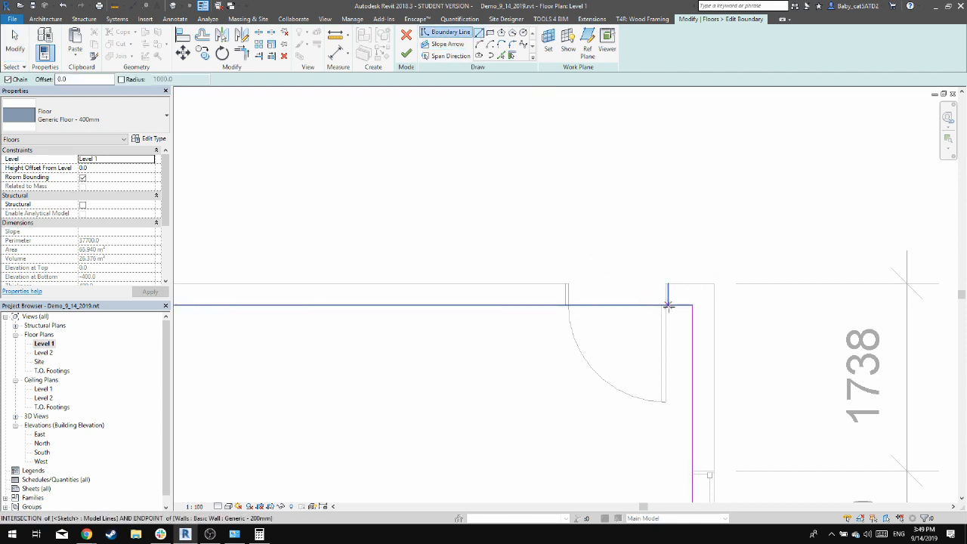
left_click(667, 305)
left_click(668, 283)
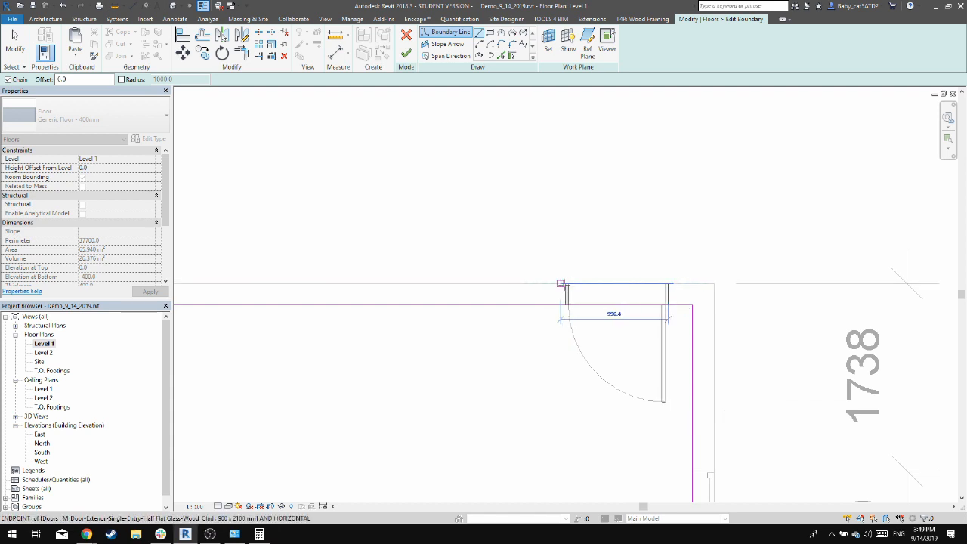
left_click(561, 283)
scroll(564, 282, "up", 2)
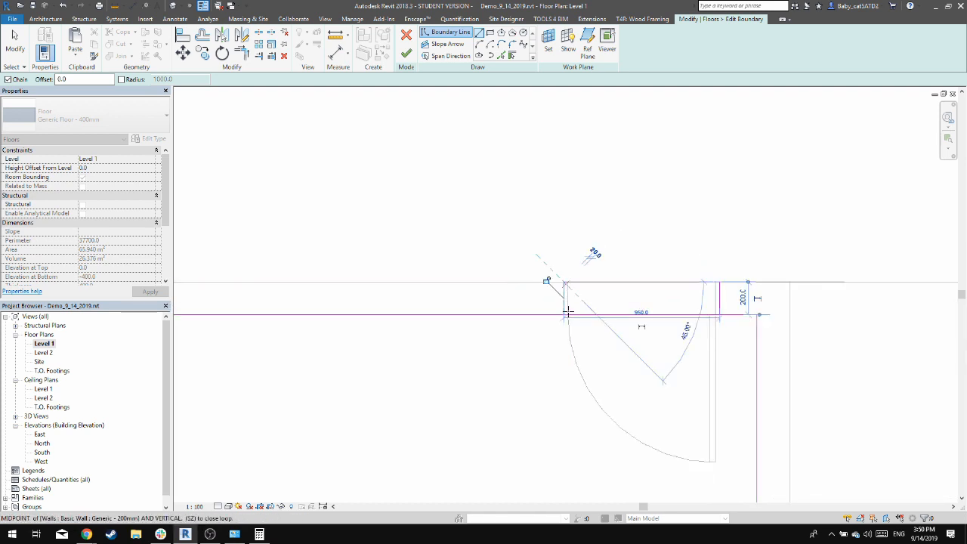
left_click(564, 314)
key("Escape")
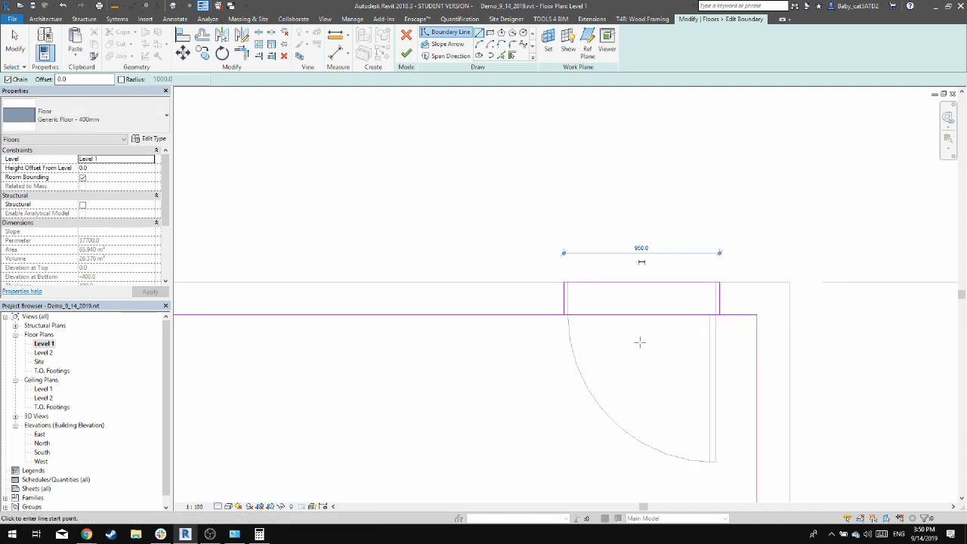
Split the slab's rear boundary line at the middle of the door opening
left_click(258, 34)
left_click(642, 315)
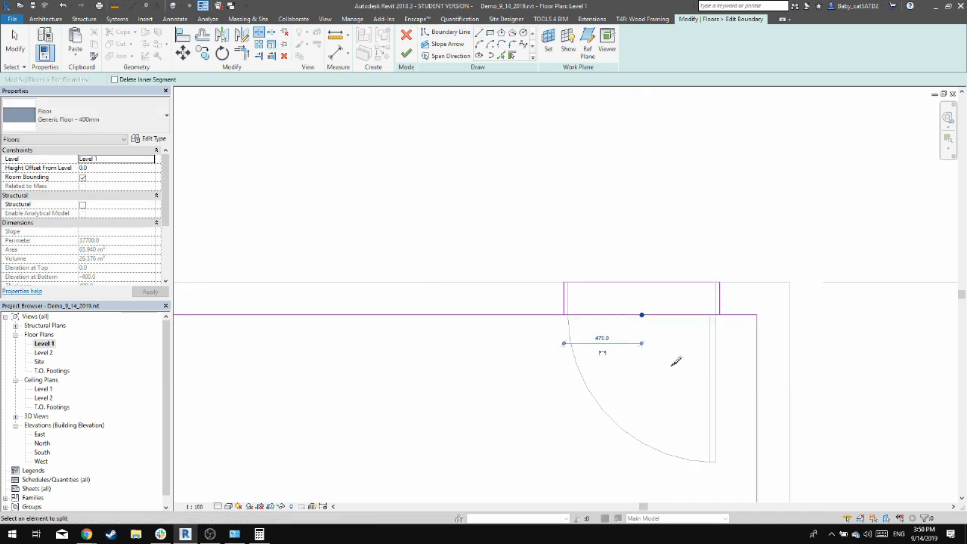
key("Escape")
key("Escape")
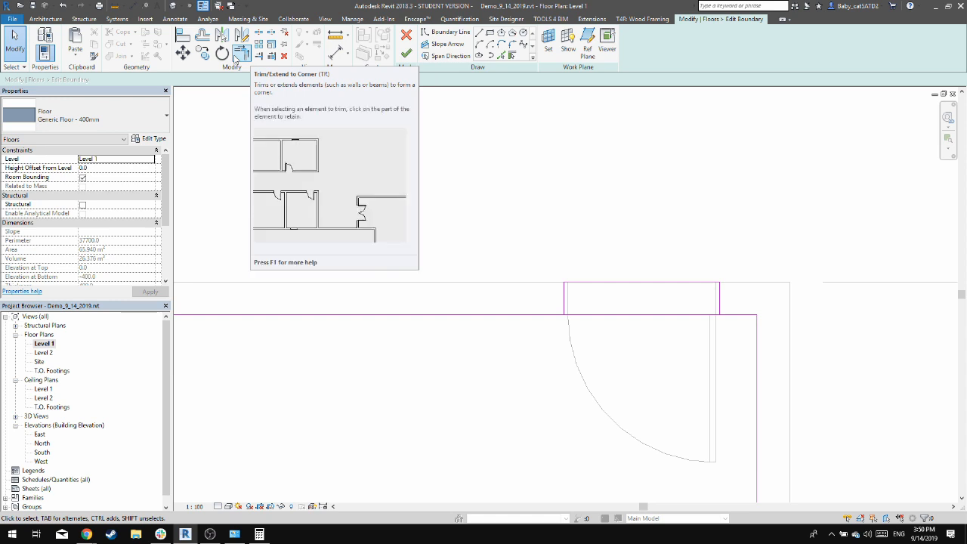
Trim both halves of the split rear boundary line to the side lines of the door opening extension
key("t")
key("r")
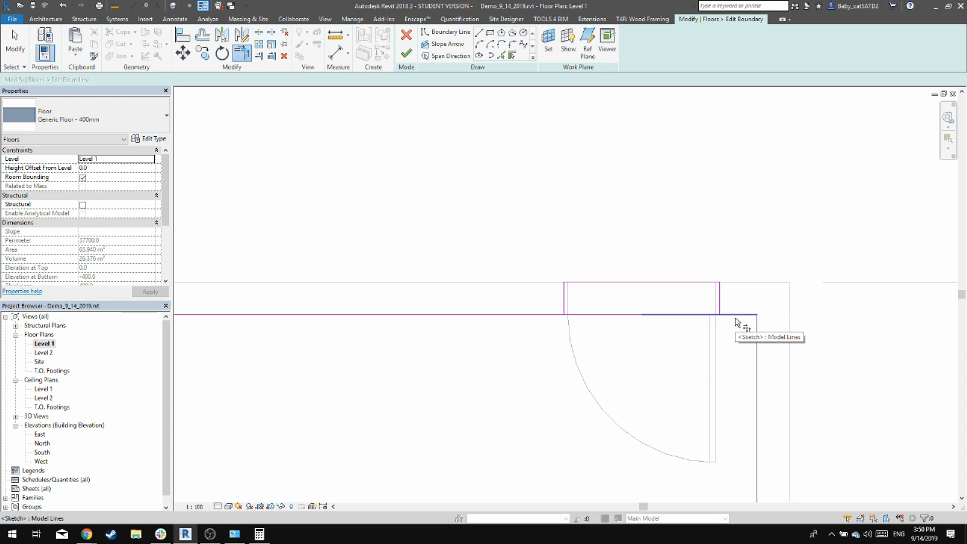
left_click(735, 324)
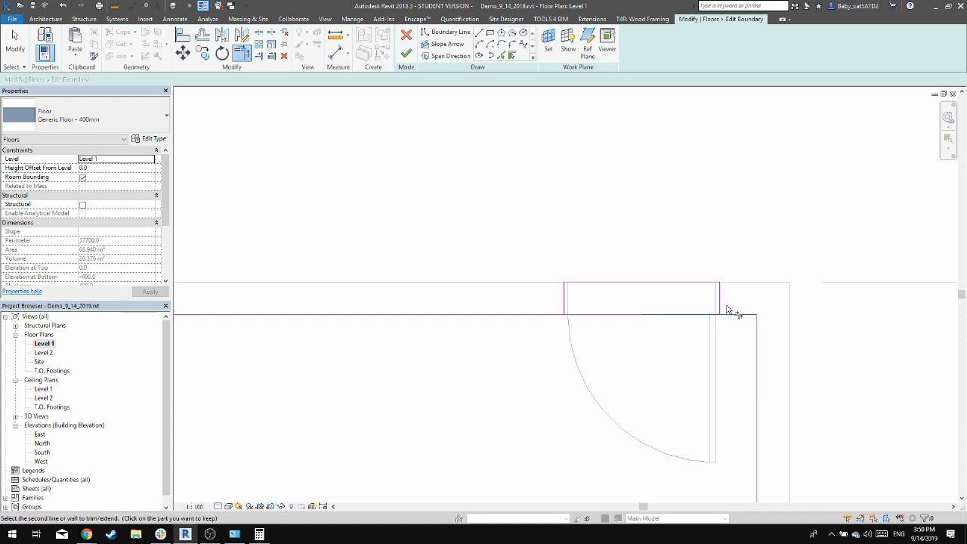
left_click(728, 312)
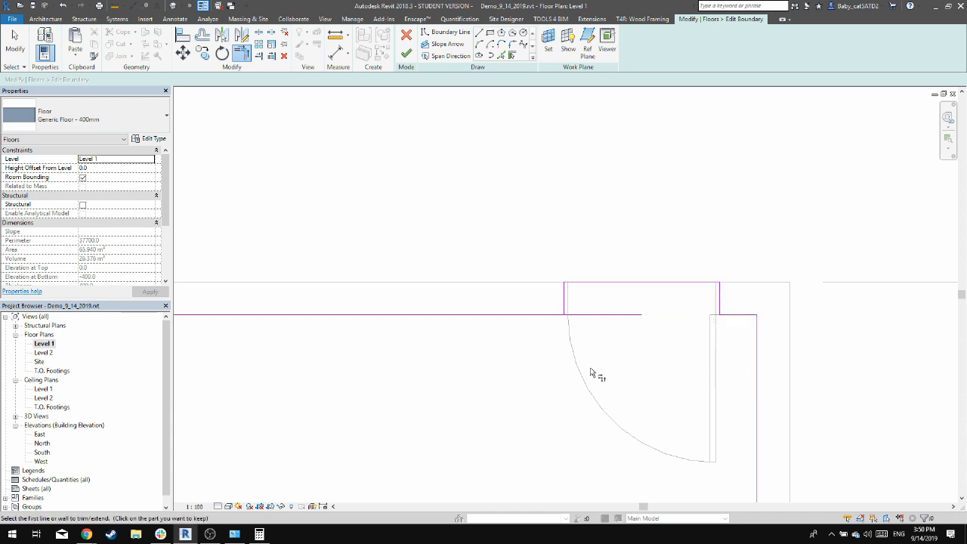
left_click(541, 316)
left_click(565, 302)
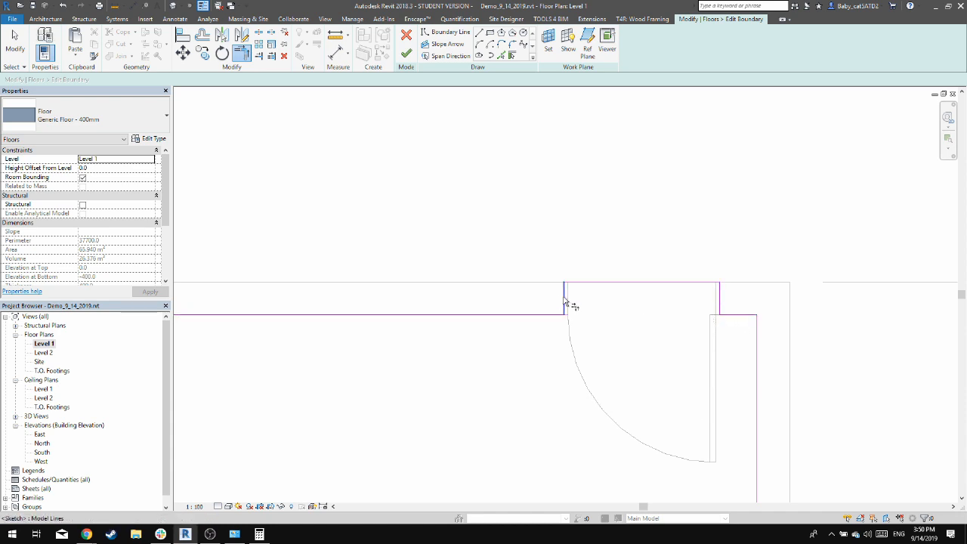
key("Escape")
key("Escape")
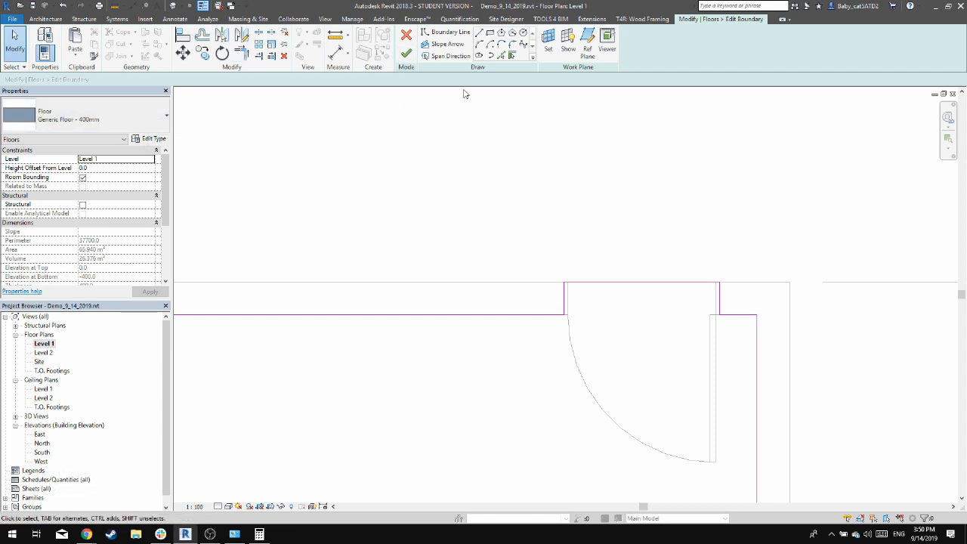
Finish the floor boundary edit without attaching the walls to the floor's bottom
left_click(407, 53)
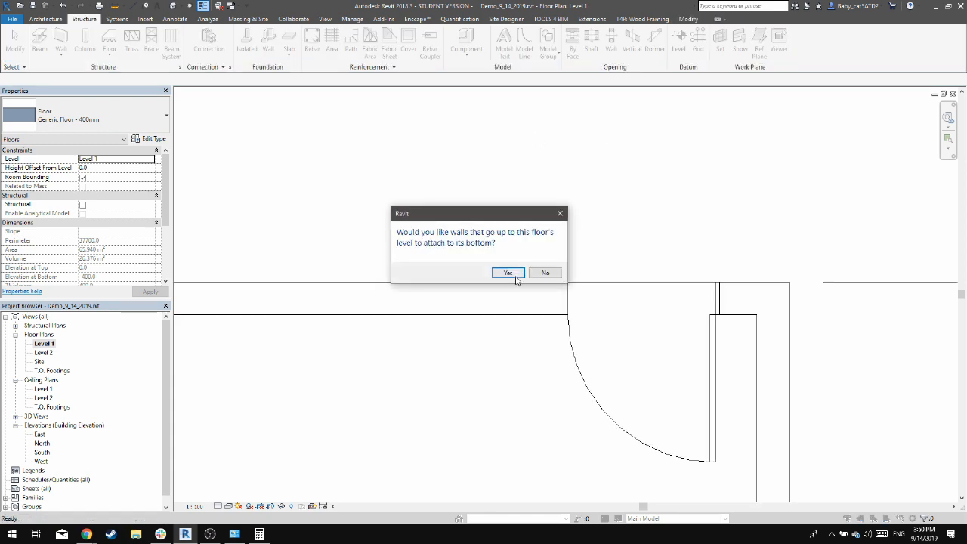
left_click(545, 273)
key("Escape")
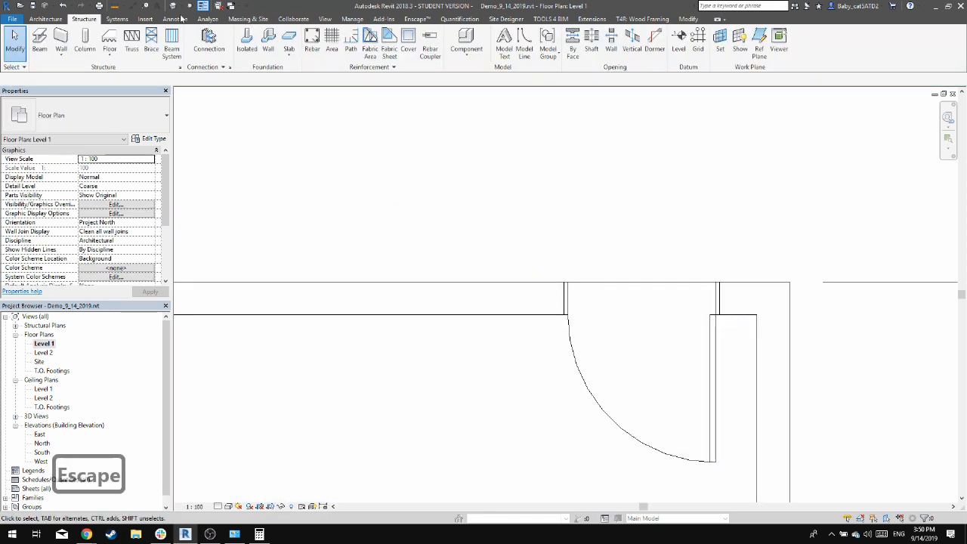
Open the default 3D view and examine where the slab extension meets the CMU wall beneath the rear door
left_click(174, 6)
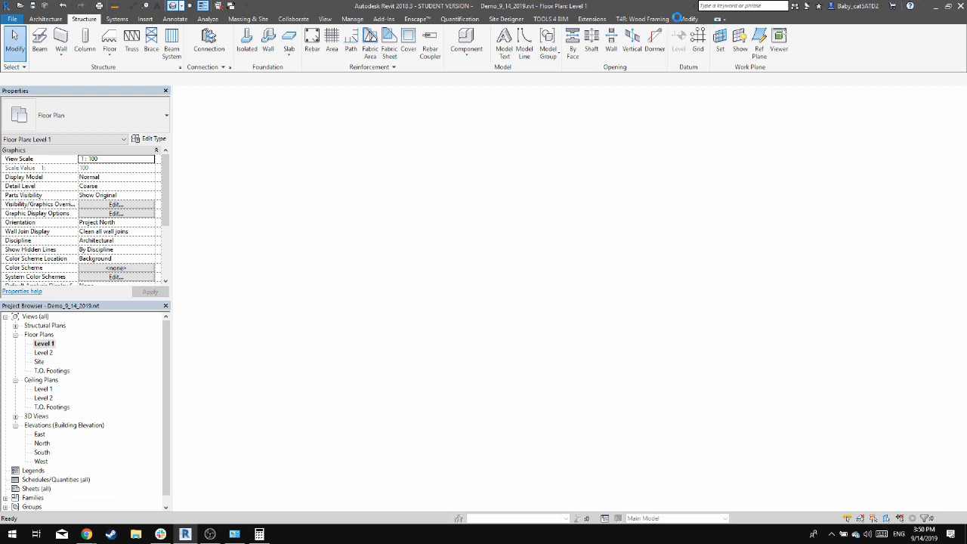
middle_click_drag(744, 223, 423, 260, "shift")
left_click(421, 264)
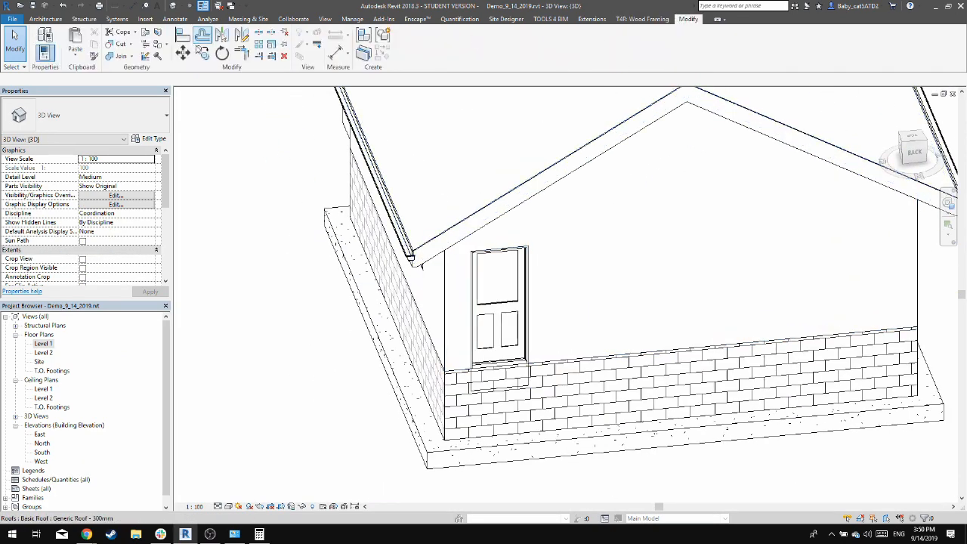
left_click(117, 56)
scroll(513, 377, "up", 2)
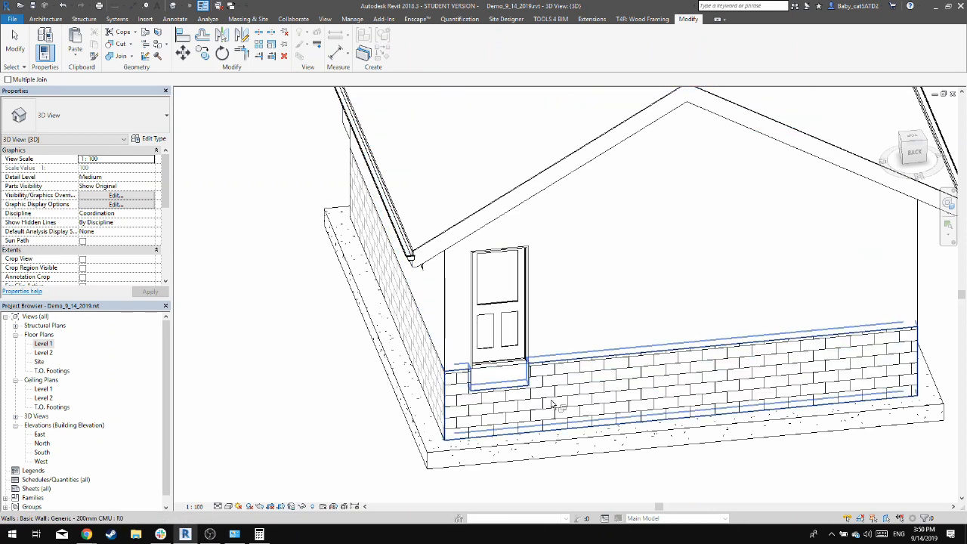
key("Escape")
scroll(517, 369, "up", 3)
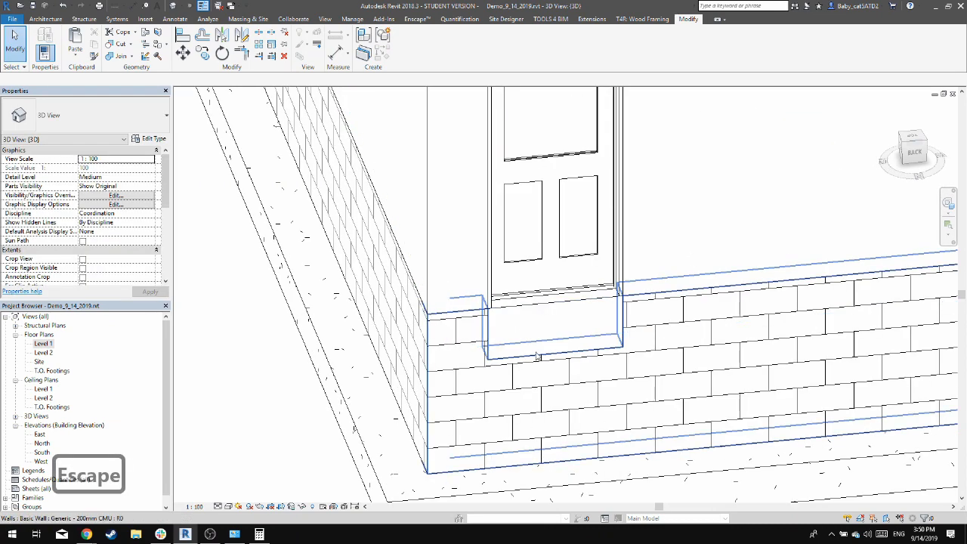
left_click(537, 356)
key("Escape")
Set the structure layer thickness of the Generic Floor - 400mm type to 200 mm
left_click(510, 312)
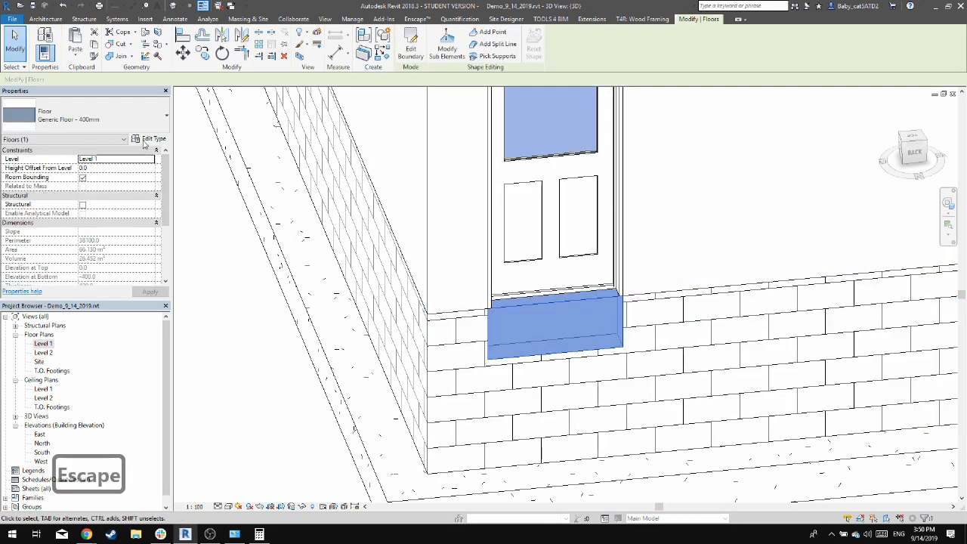
left_click(148, 139)
left_click(479, 201)
left_click(462, 201)
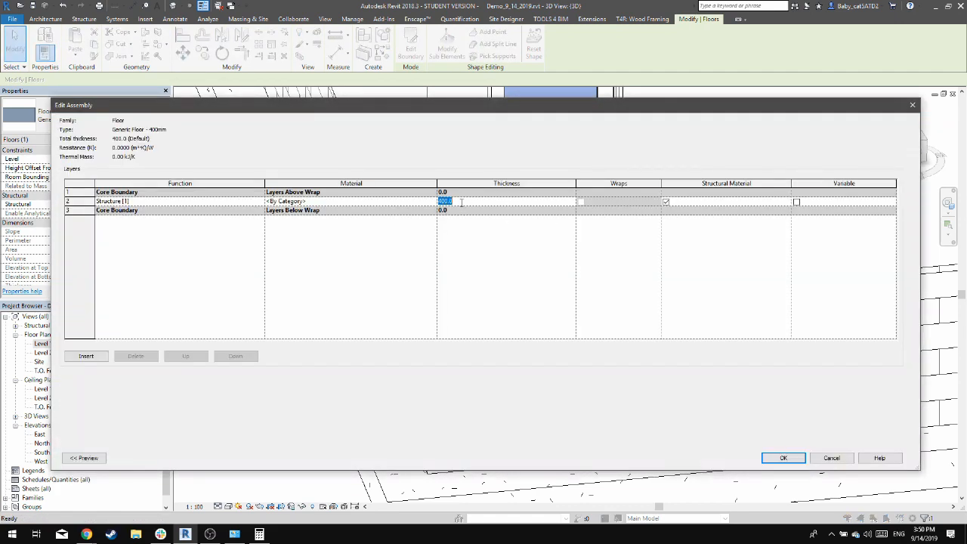
type("200")
key("Tab")
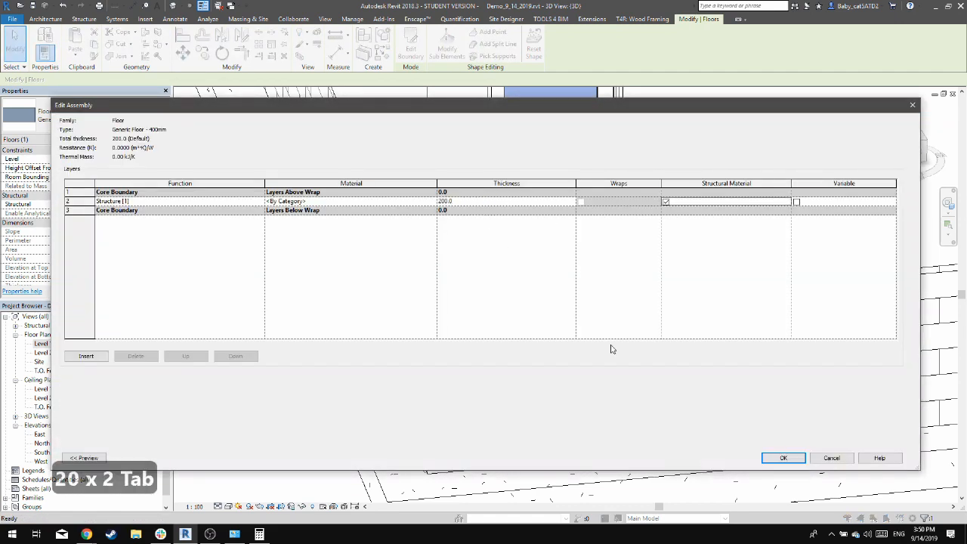
left_click(782, 459)
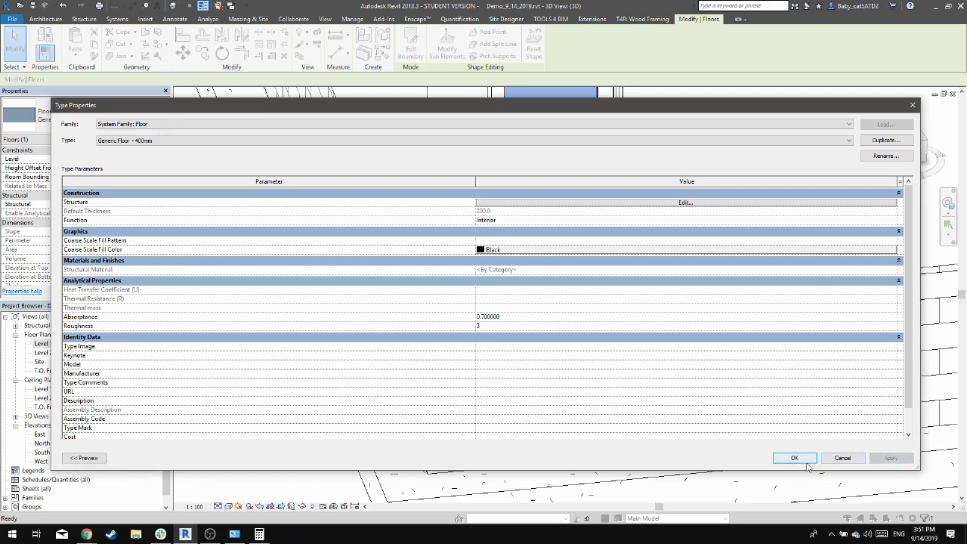
left_click(796, 457)
key("Escape")
Save the project and examine the slab, foundation walls and footings from the front of the garage
scroll(264, 358, "down", 5)
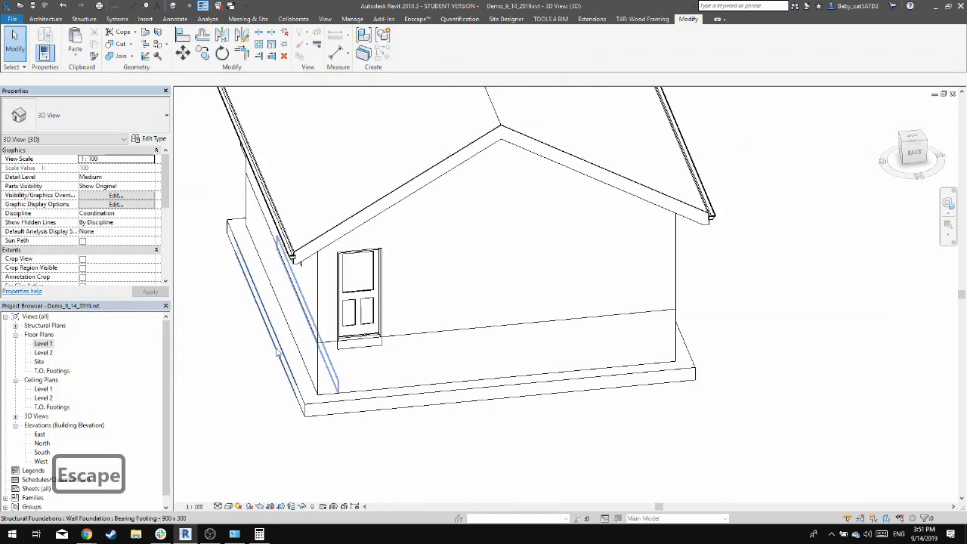
middle_click_drag(263, 358, 570, 392, "shift")
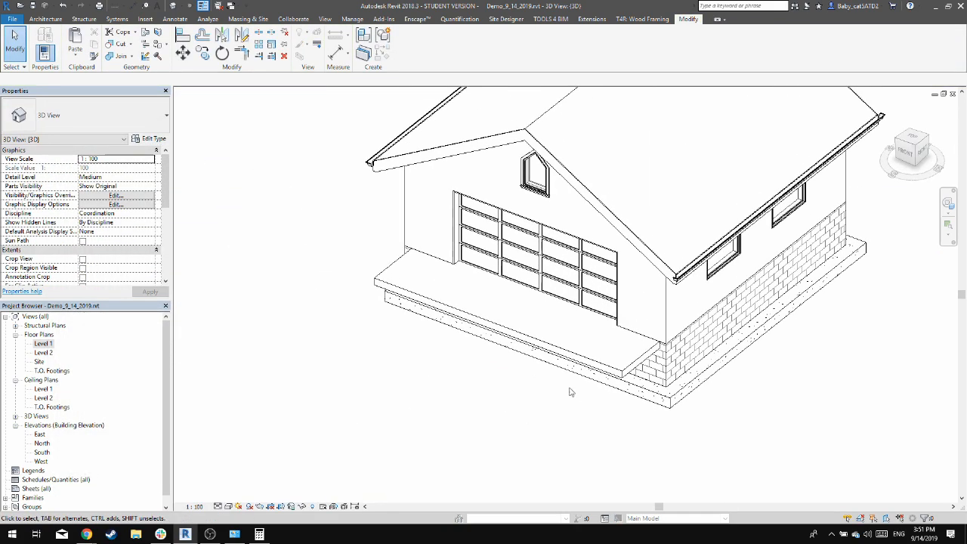
key("ctrl+s")
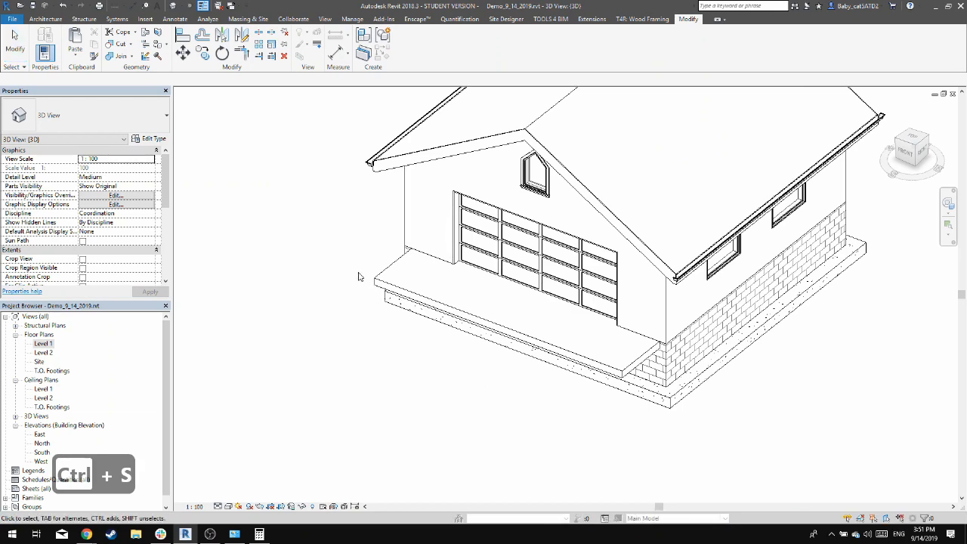
middle_click_drag(360, 276, 355, 325, "shift")
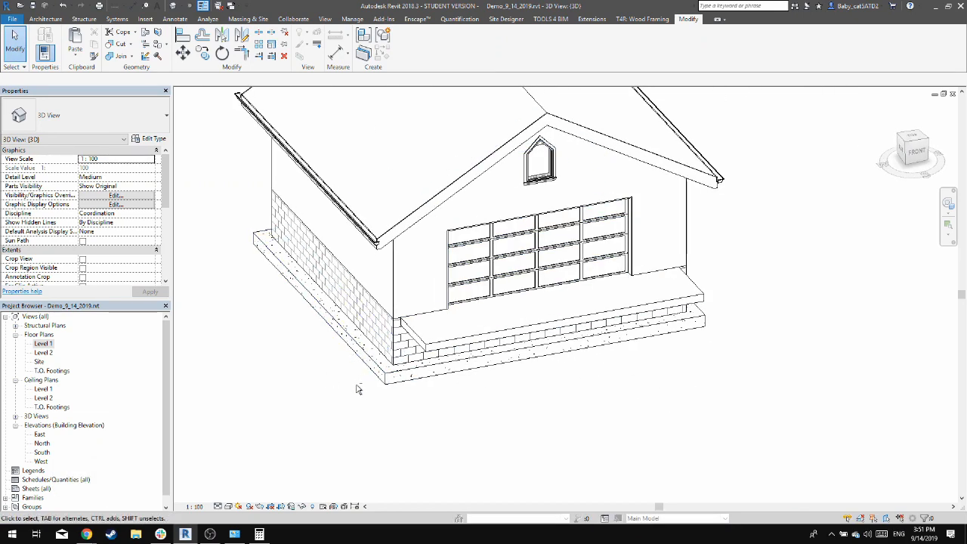
middle_click_drag(336, 393, 507, 401, "shift")
middle_click_drag(667, 386, 744, 368, "shift")
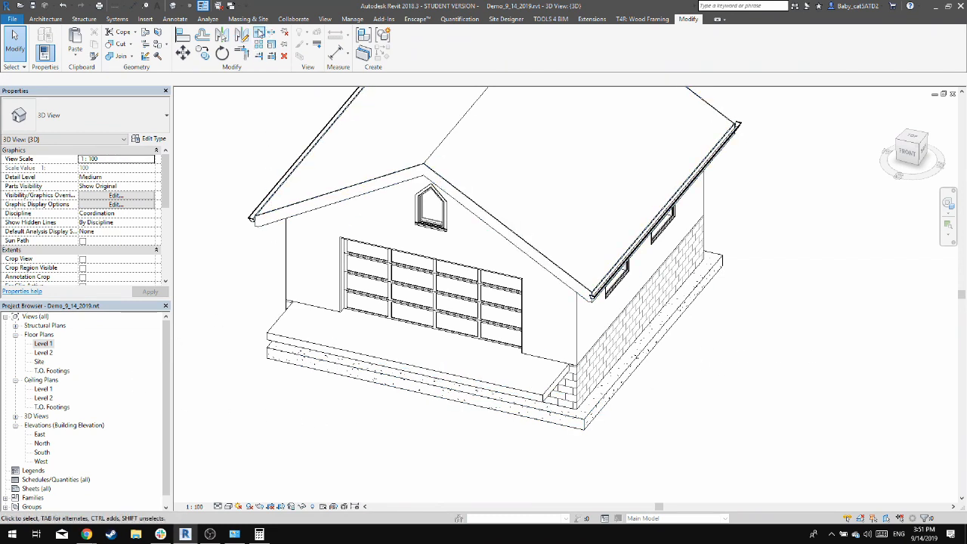
Open the Site floor plan and temporarily hide the roof and both side gutters
double_click(38, 362)
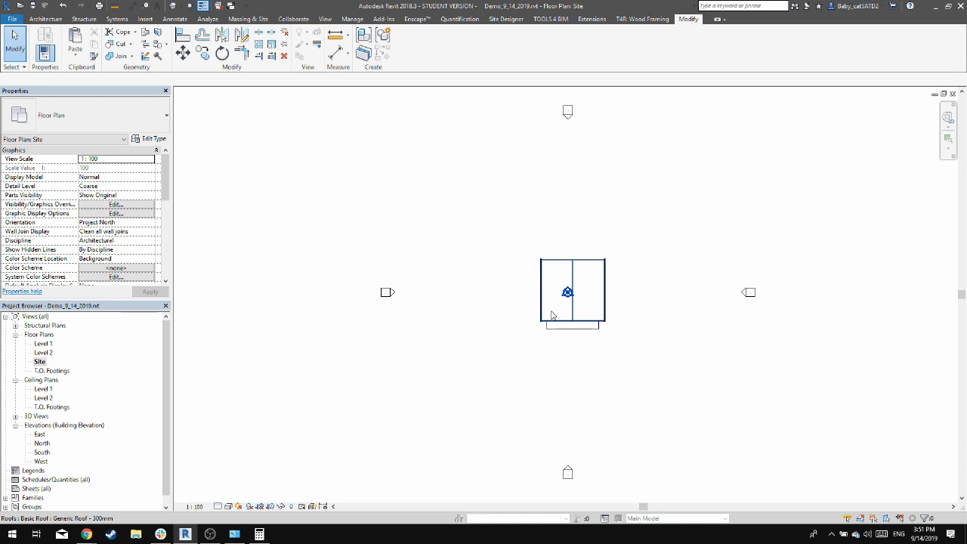
scroll(559, 304, "up", 2)
scroll(604, 264, "up", 1)
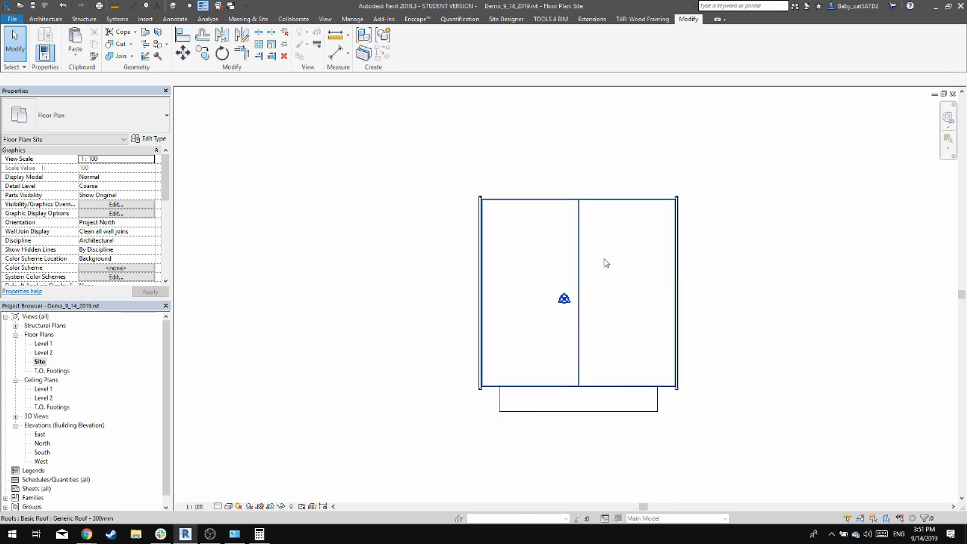
left_click(604, 263)
scroll(698, 249, "up", 2)
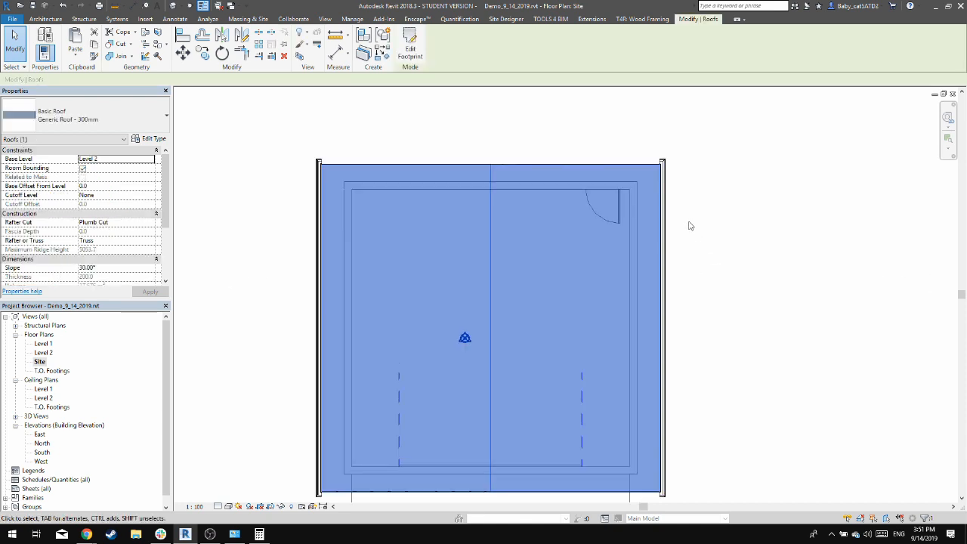
scroll(665, 165, "up", 4)
left_click(668, 167, "ctrl")
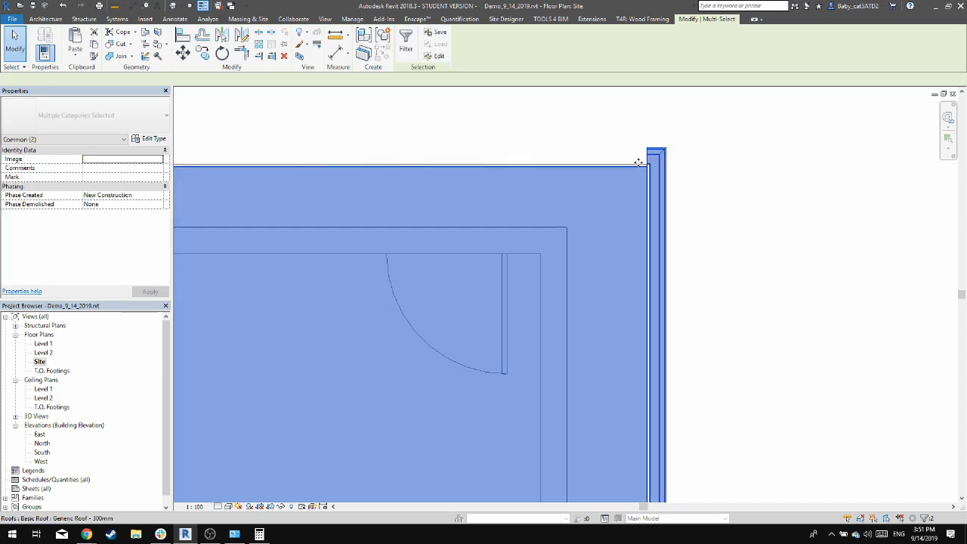
scroll(636, 164, "up", 2)
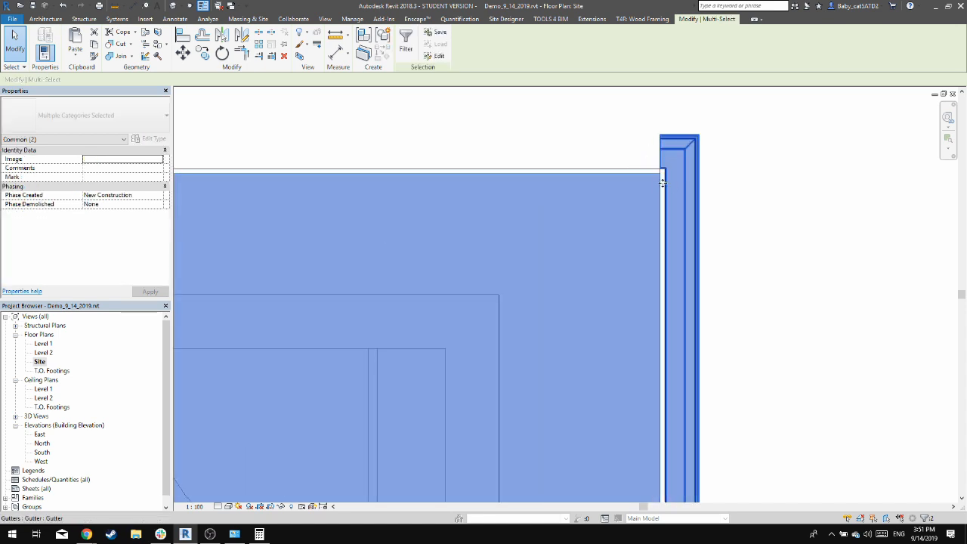
left_click(699, 174, "ctrl")
scroll(737, 225, "down", 3)
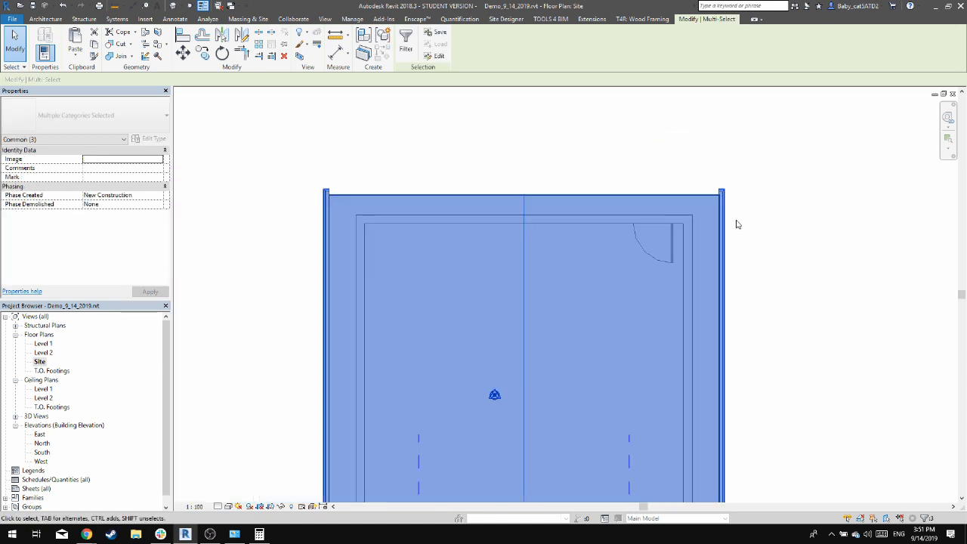
key("h")
key("h")
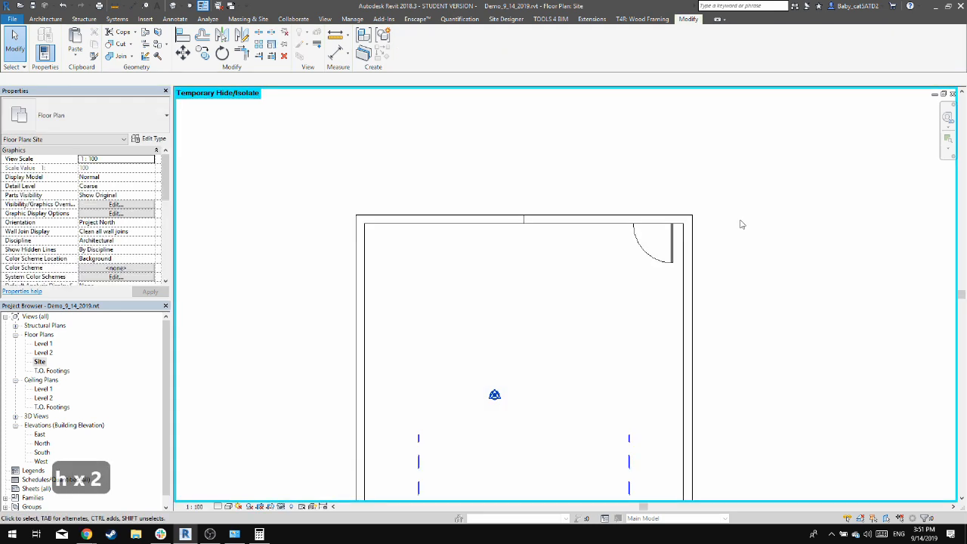
scroll(756, 310, "down", 4)
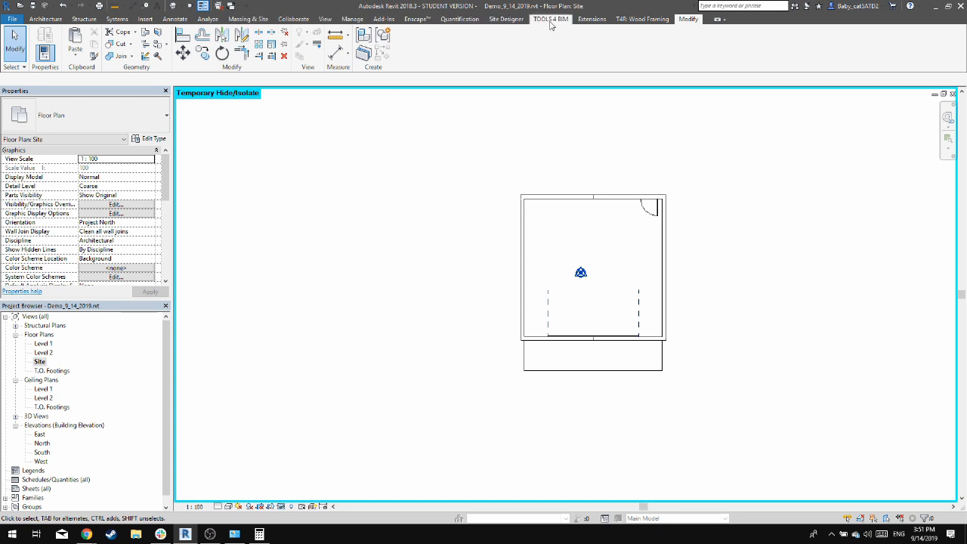
left_click(248, 19)
left_click(236, 39)
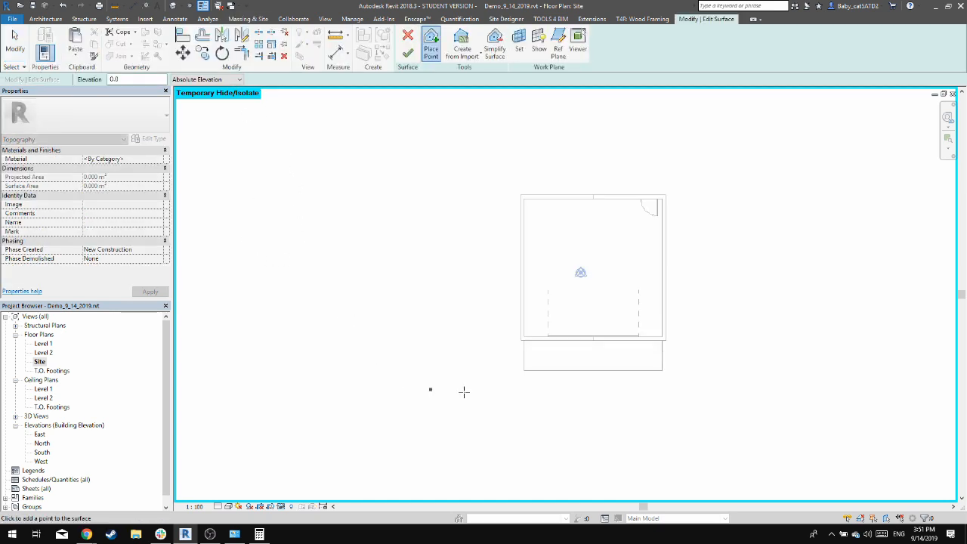
right_click(665, 372)
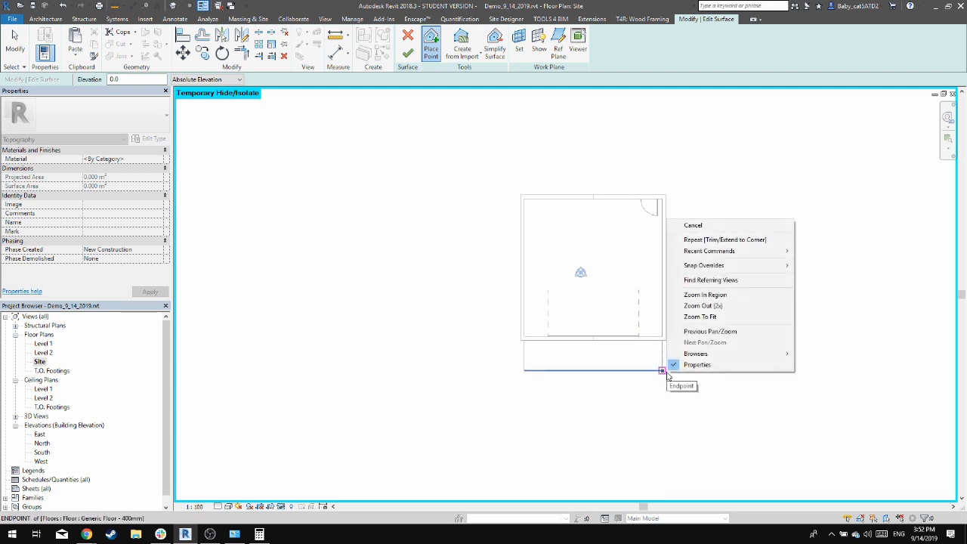
key("Escape")
key("Escape")
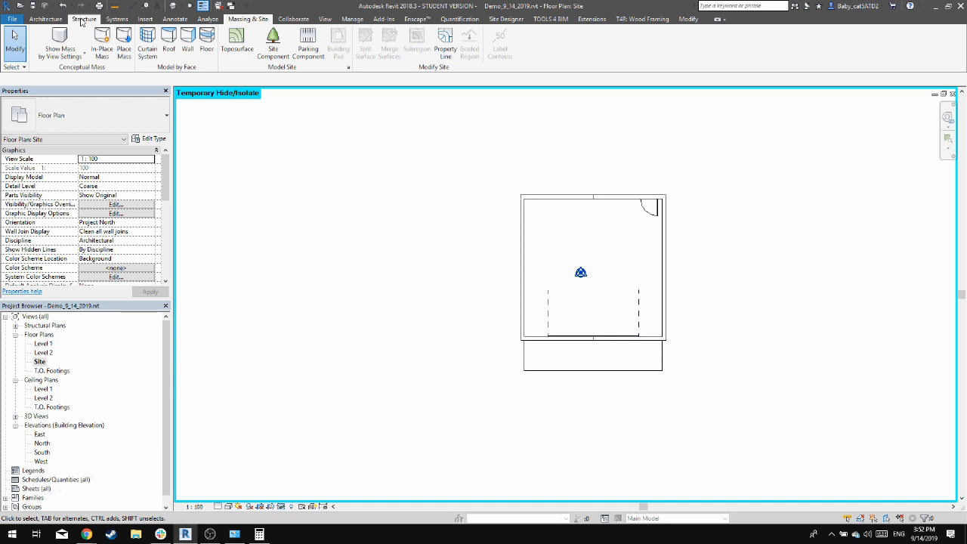
Create a detail line offset 2500 mm outward from the exterior face of the garage's west wall
left_click(176, 20)
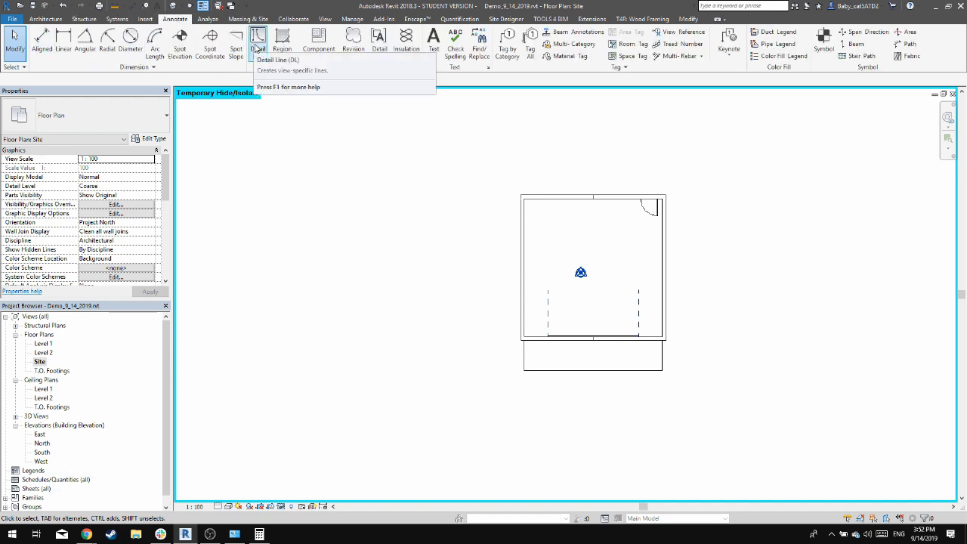
left_click(257, 47)
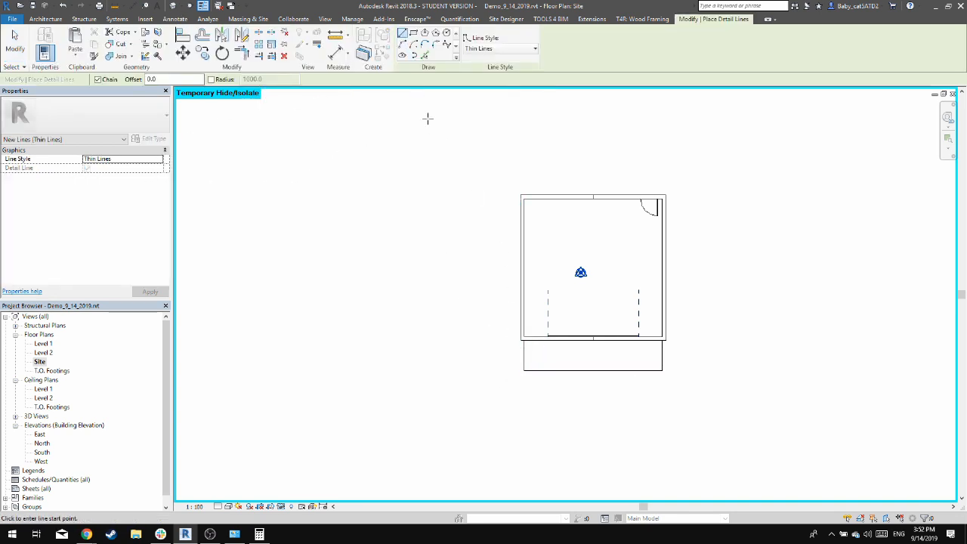
left_click(426, 57)
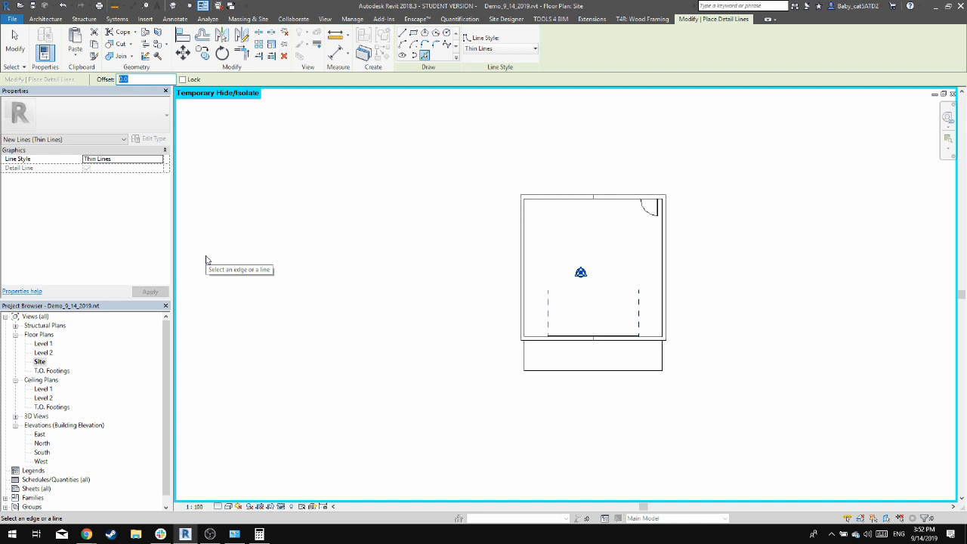
type("2500")
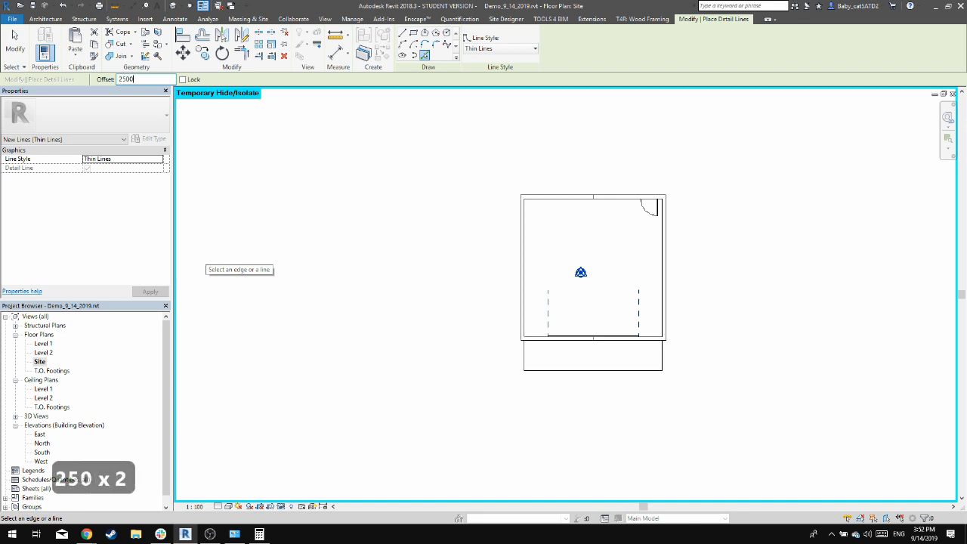
key("Return")
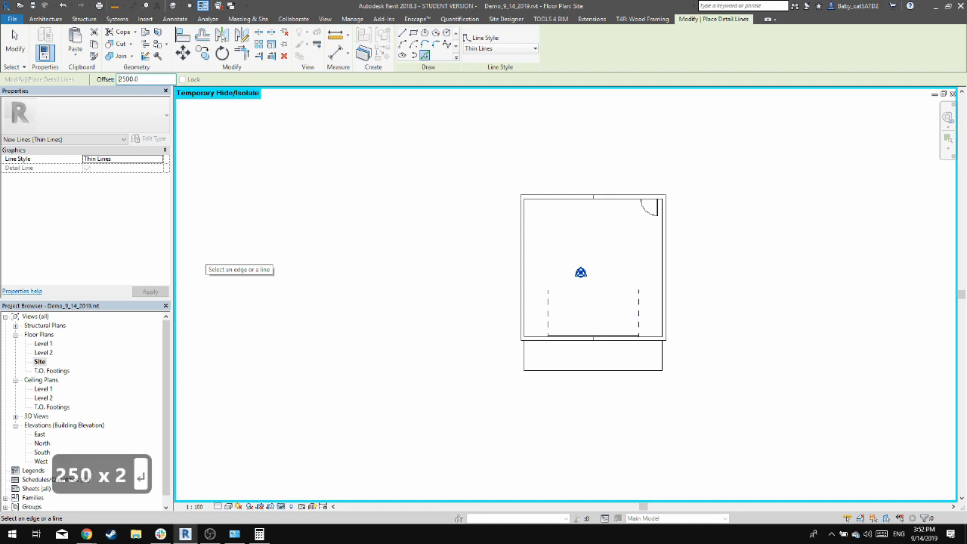
left_click(520, 273)
Try to draw a detail line westward from the slab extension's front-left corner, and delete the offset line
scroll(523, 352, "up", 2)
left_click(403, 34)
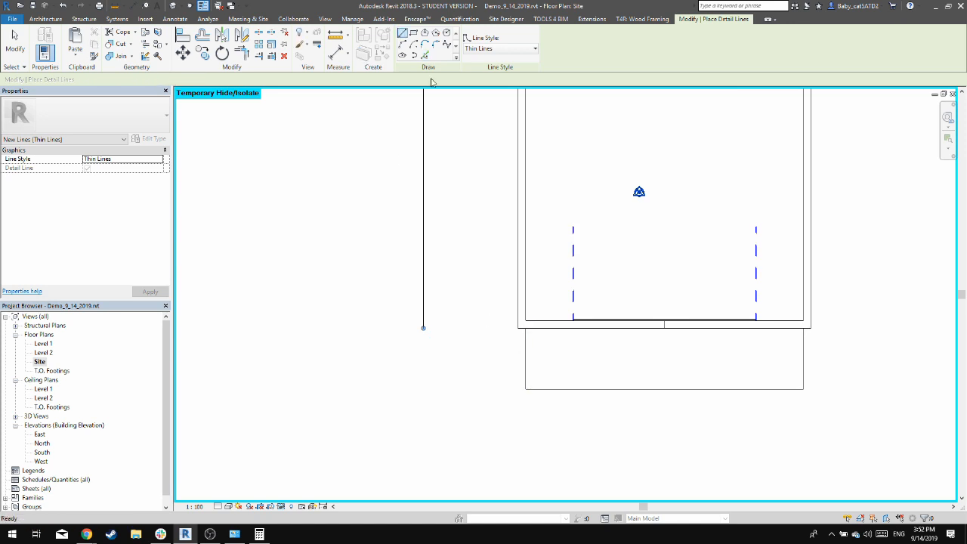
left_click(525, 389)
left_click(473, 389)
key("Escape")
key("Escape")
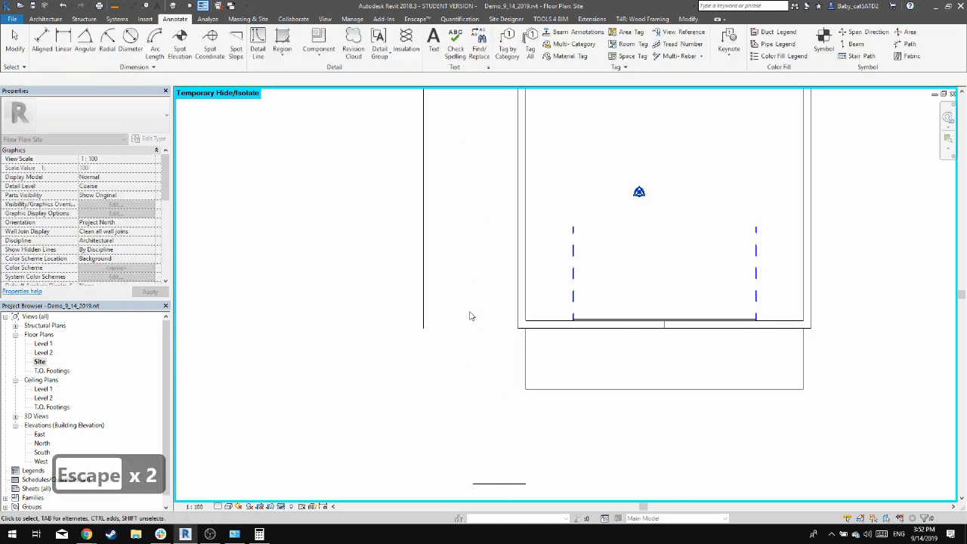
left_click(504, 483)
key("Delete")
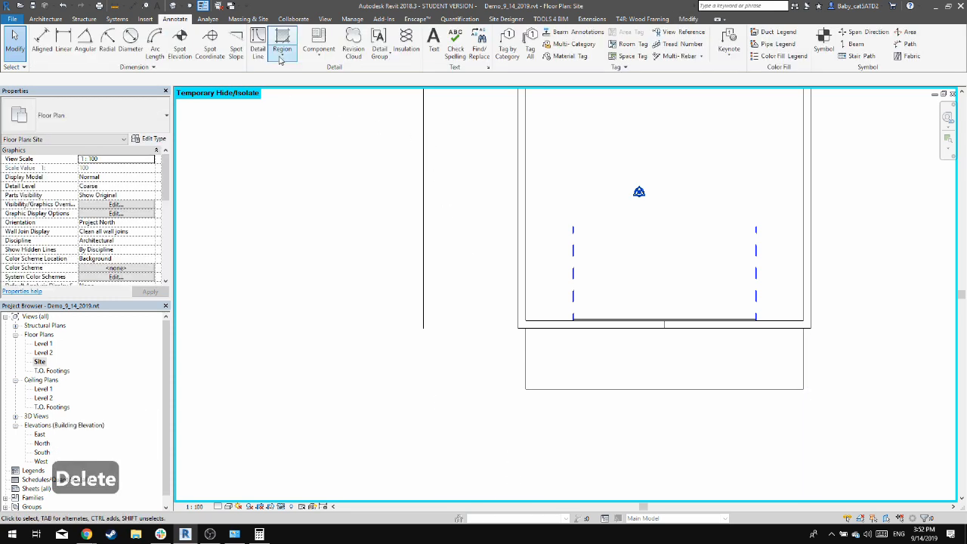
Draw a detail line without offset from the slab extension's front-left corner towards the west offset line
key("d")
key("l")
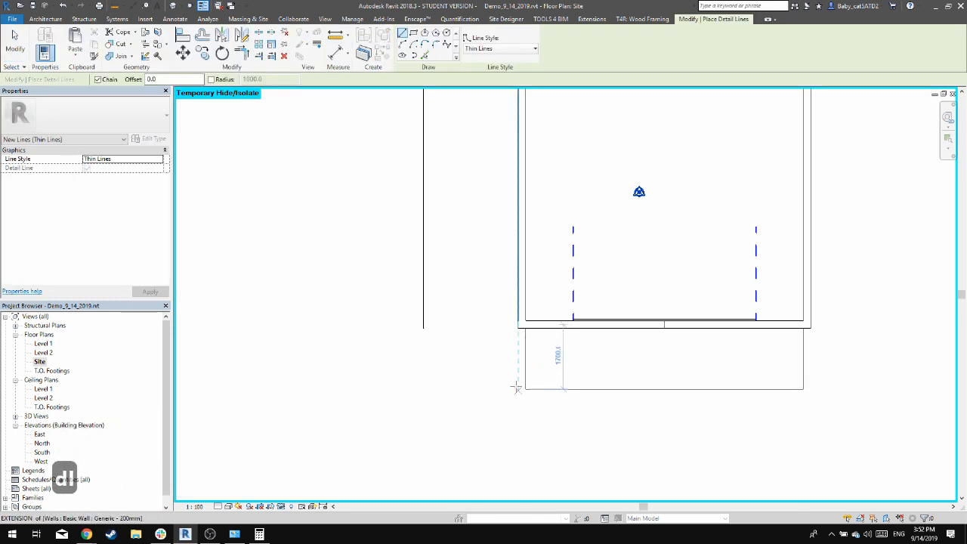
left_click(525, 389)
left_click(443, 390)
key("Escape")
key("Escape")
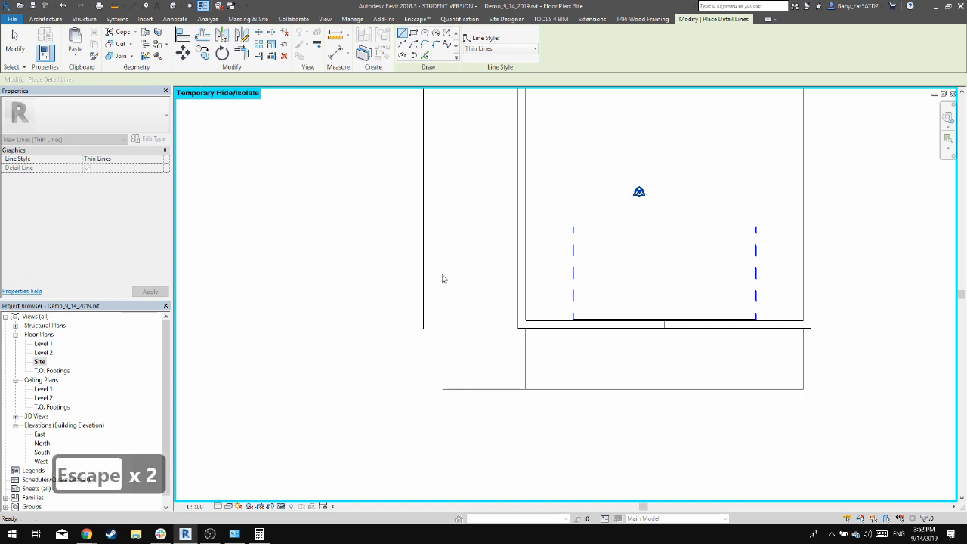
Trim and extend the west offset line and the short slab-front detail line to meet in a corner
key("t")
key("r")
left_click(426, 274)
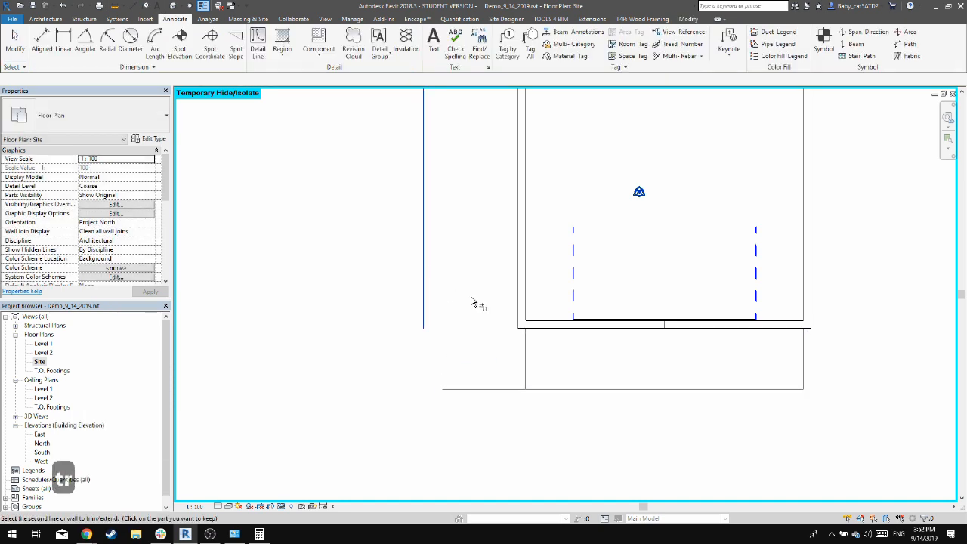
left_click(491, 389)
key("Escape")
key("Escape")
Create detail lines offset 5000 mm outward from the garage's rear wall and its east wall
middle_click_drag(478, 222, 481, 408)
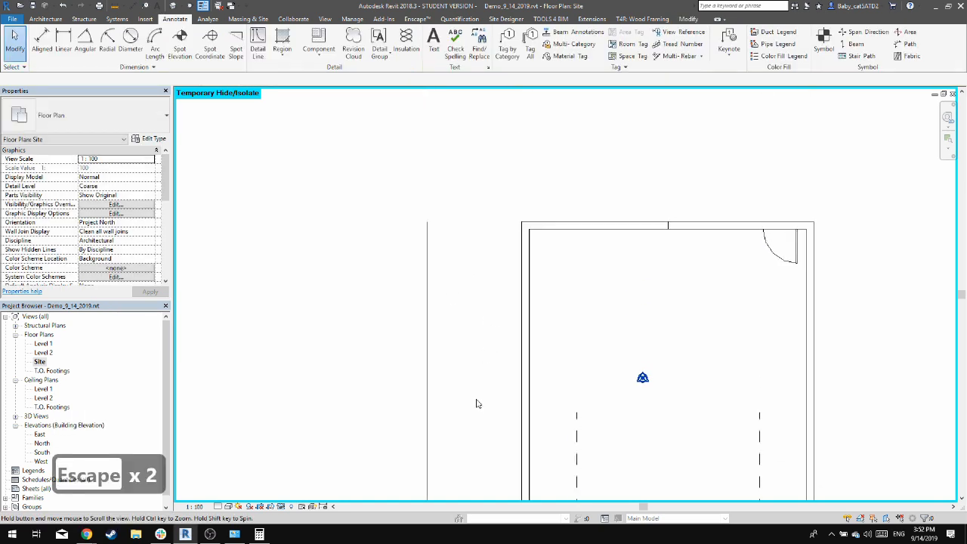
left_click(257, 45)
type("5000")
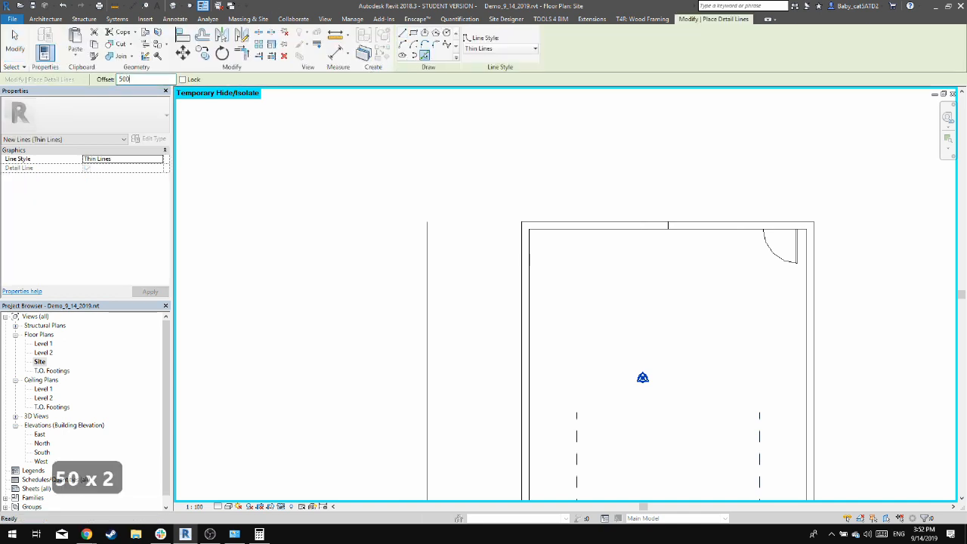
key("Return")
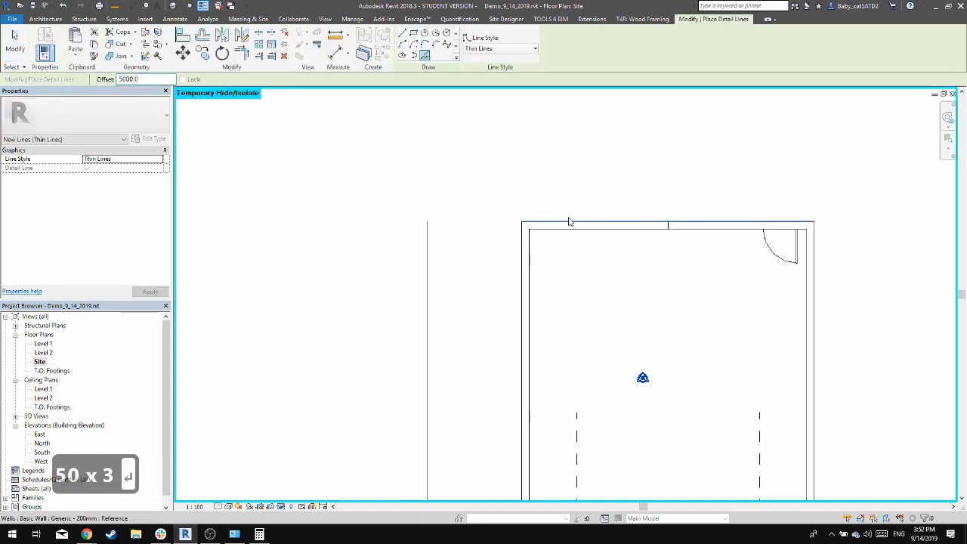
left_click(569, 220)
scroll(564, 192, "down", 2)
middle_click_drag(725, 263, 677, 225)
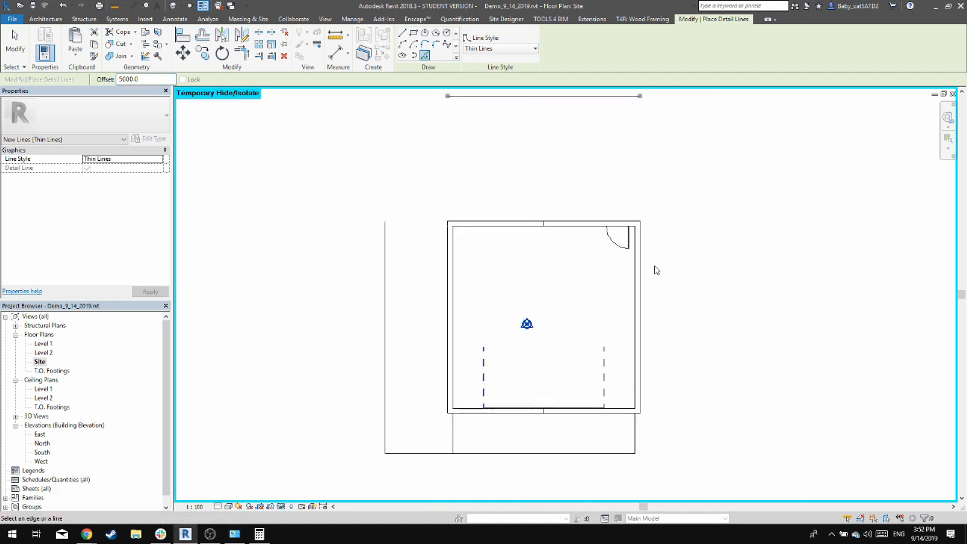
left_click(642, 257)
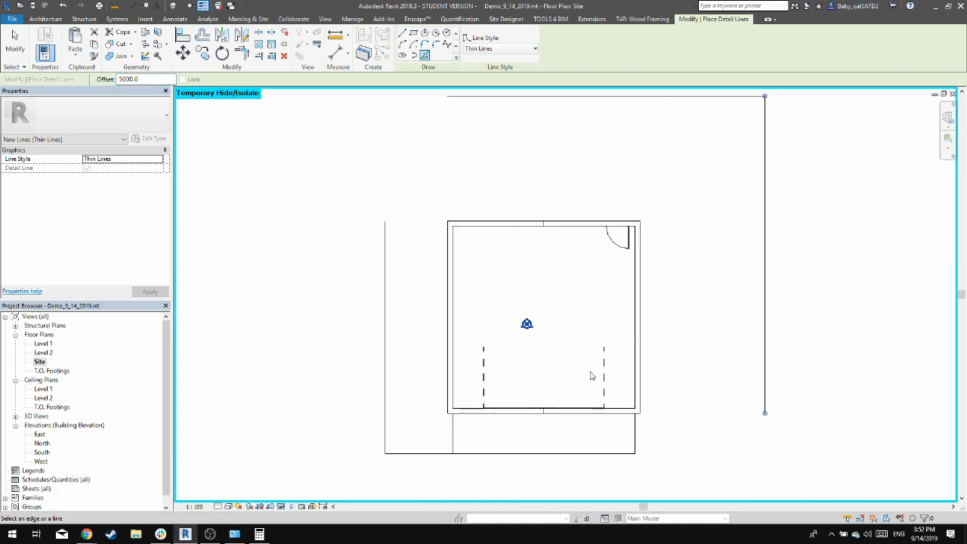
Set the offset to 0 and draw a detail line from the slab extension's front-right corner to the east line's extension
left_click(402, 33)
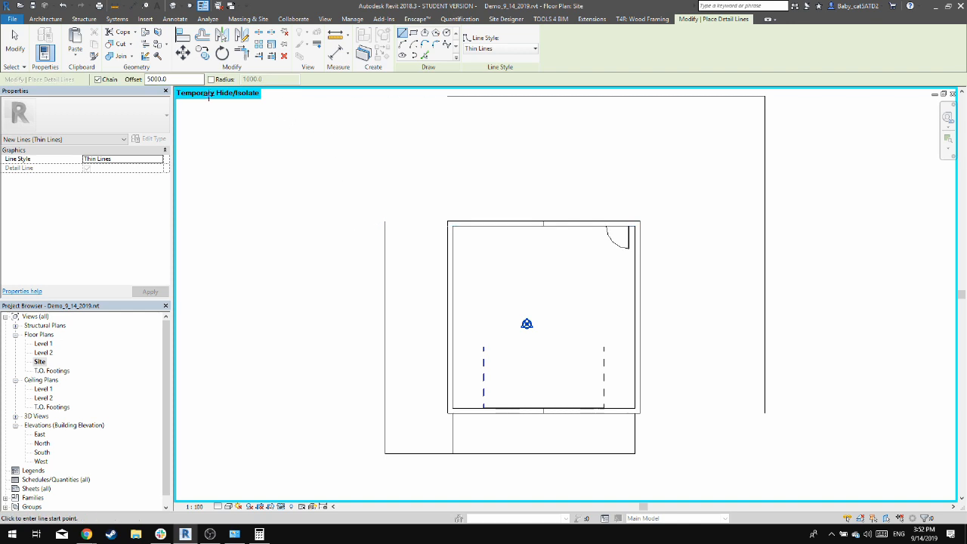
type("0")
key("Return")
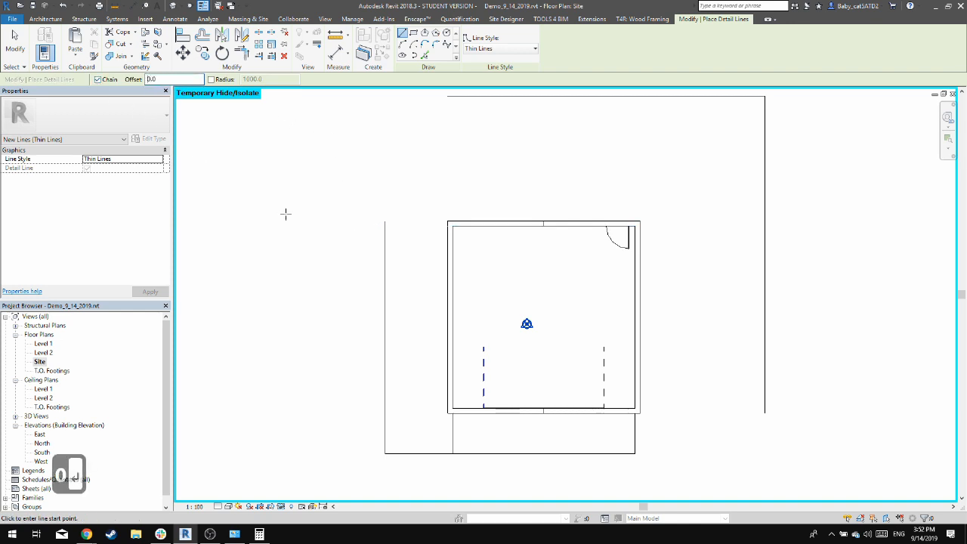
left_click(636, 454)
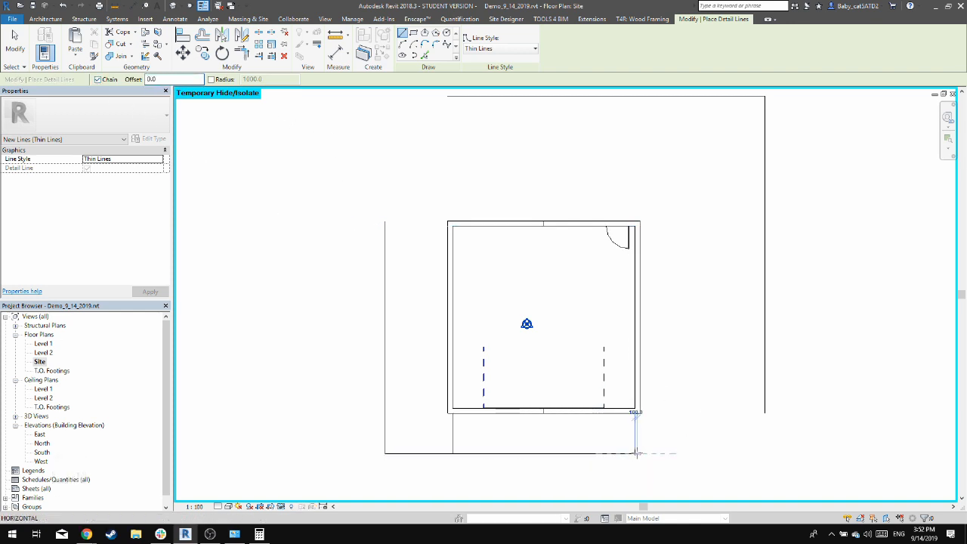
left_click(765, 455)
key("Escape")
key("Escape")
key("r")
key("t")
key("r")
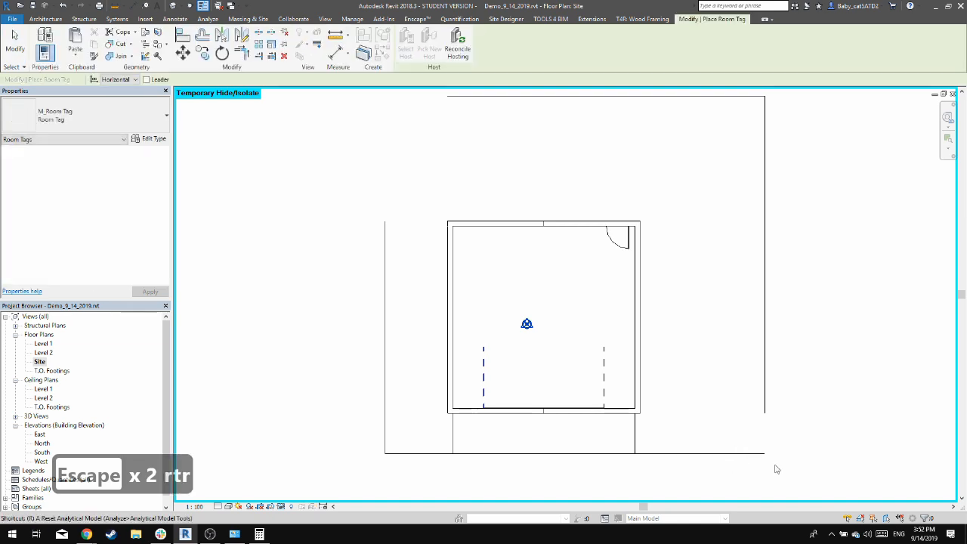
key("t")
key("r")
key("Escape")
Move the east slab-front detail line and its inner endpoint to the garage's front-right exterior wall corner
left_click(716, 455)
scroll(641, 454, "up", 1)
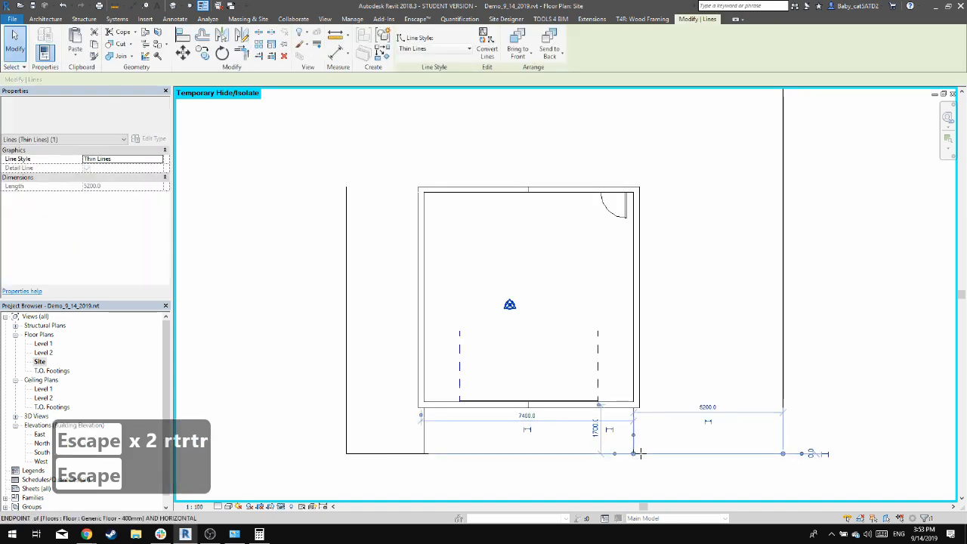
left_click_drag(633, 453, 610, 395)
left_click(695, 440)
left_click(662, 407)
scroll(662, 406, "up", 2)
key("Escape")
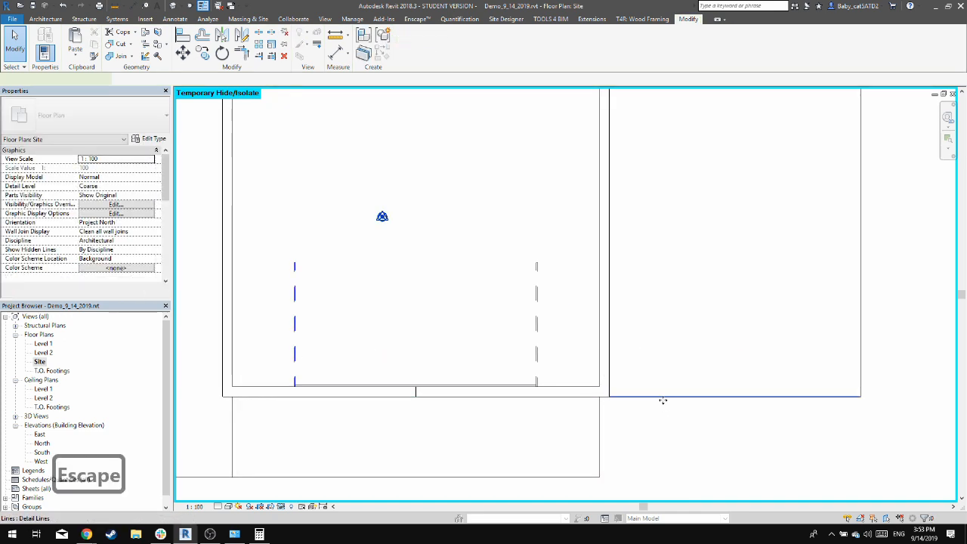
Move the east detail line down from the garage's front wall to align with the slab extension's front edge
left_click(683, 397)
left_click_drag(683, 396, 671, 477)
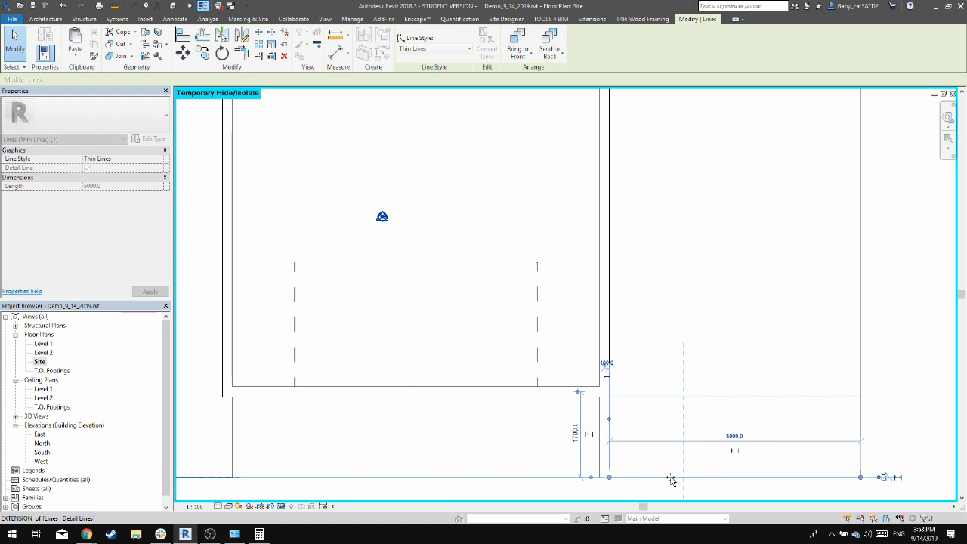
key("Escape")
middle_click_drag(665, 380, 707, 351)
left_click(660, 448)
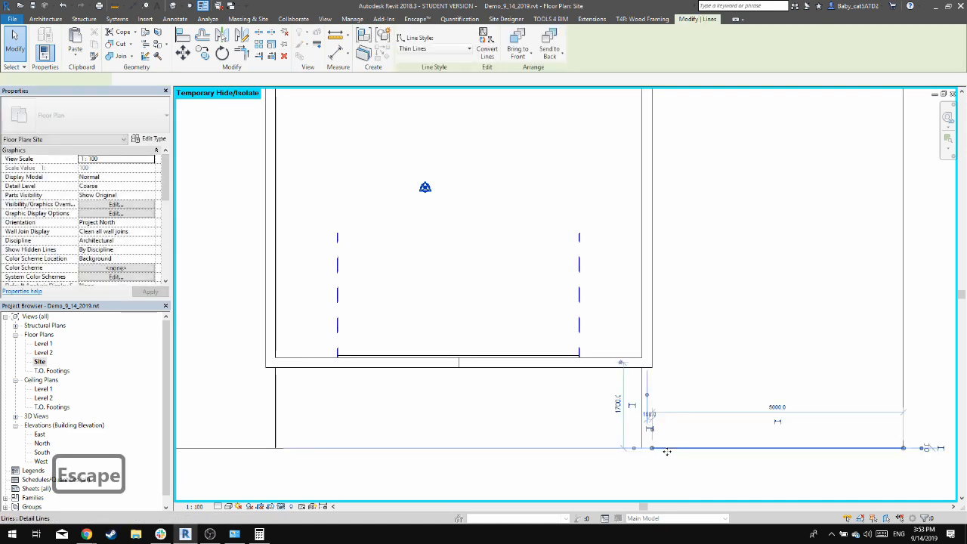
Extend the inner end of the front-right detail line to the slab extension's front-right corner
left_click_drag(651, 449, 642, 448)
scroll(565, 450, "down", 2)
key("Escape")
Trim the west and rear detail lines to meet at a corner, closing the site outline
middle_click_drag(423, 242, 460, 363)
key("t")
key("r")
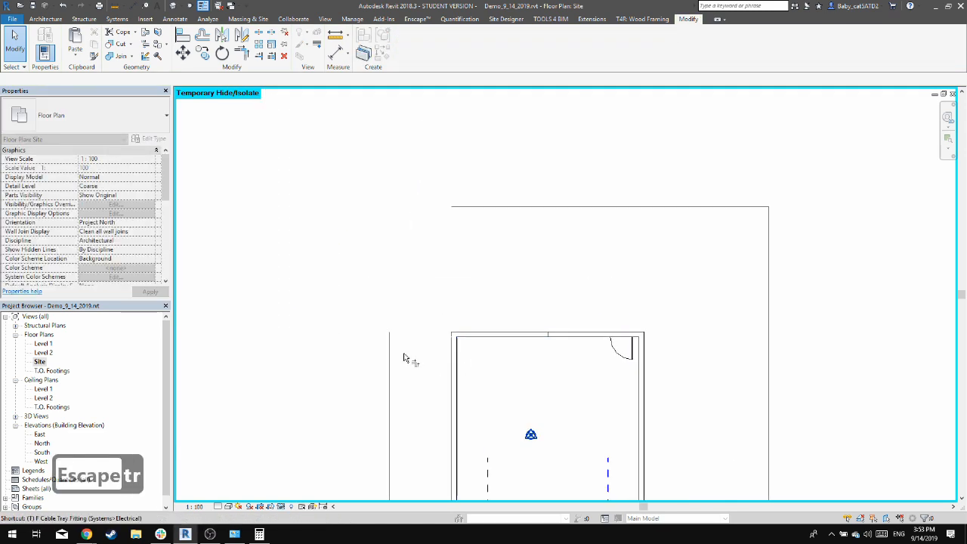
left_click(390, 354)
left_click(514, 206)
key("Escape")
key("Escape")
middle_click_drag(567, 288, 548, 189)
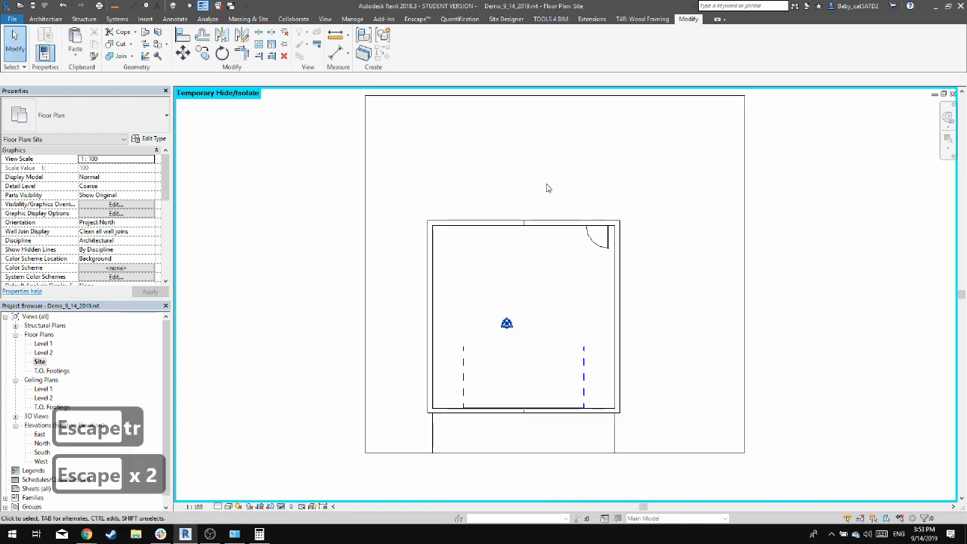
Create a toposurface at absolute elevation 0 with points at the four corners of the detail-line site outline
left_click(248, 19)
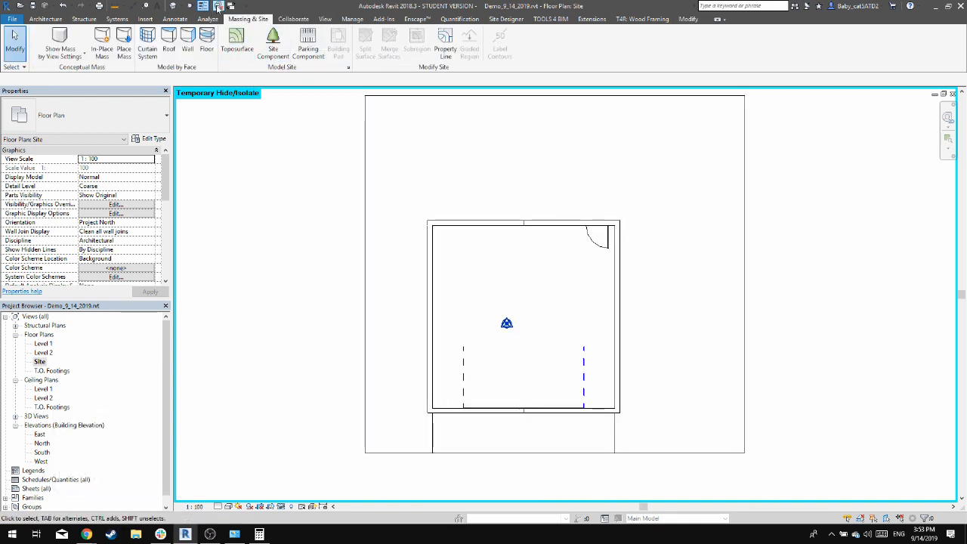
left_click(240, 47)
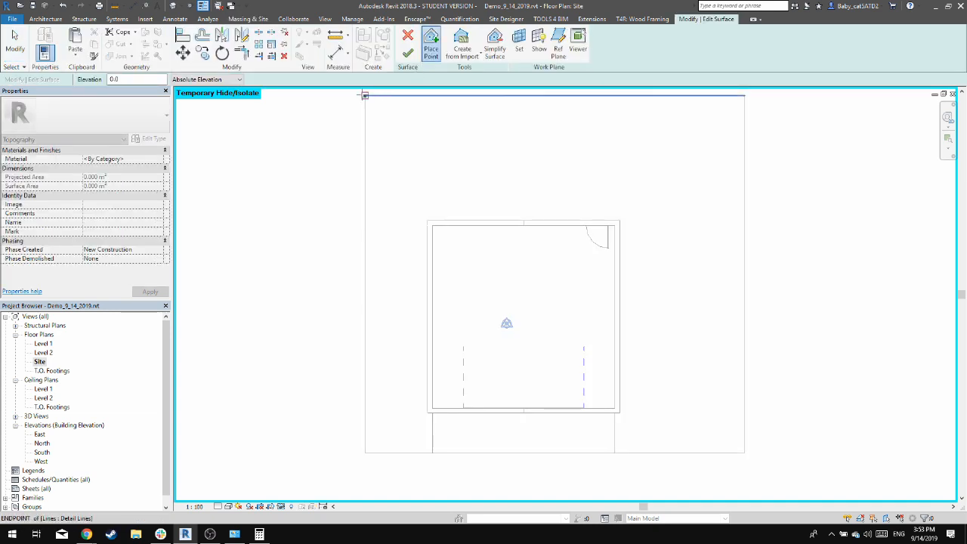
left_click(364, 95)
left_click(745, 95)
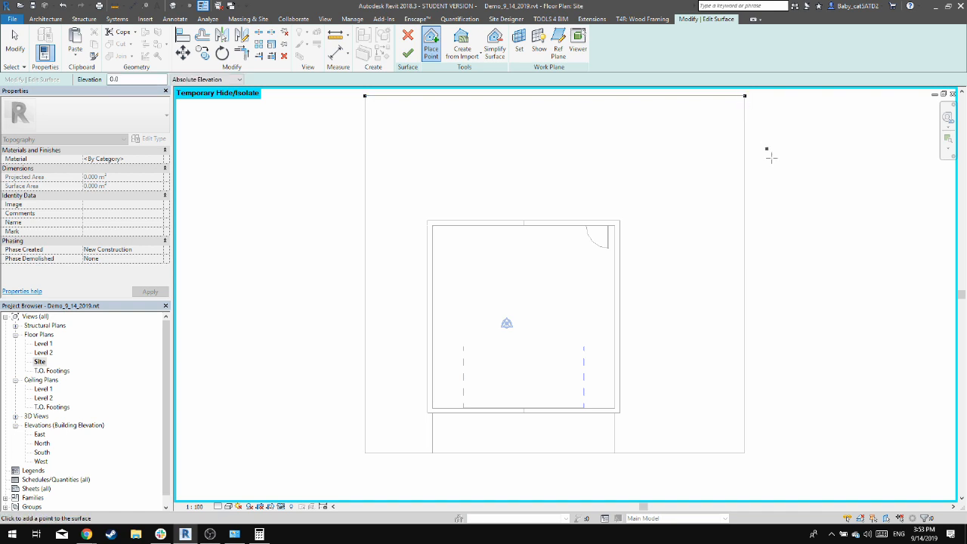
left_click(744, 451)
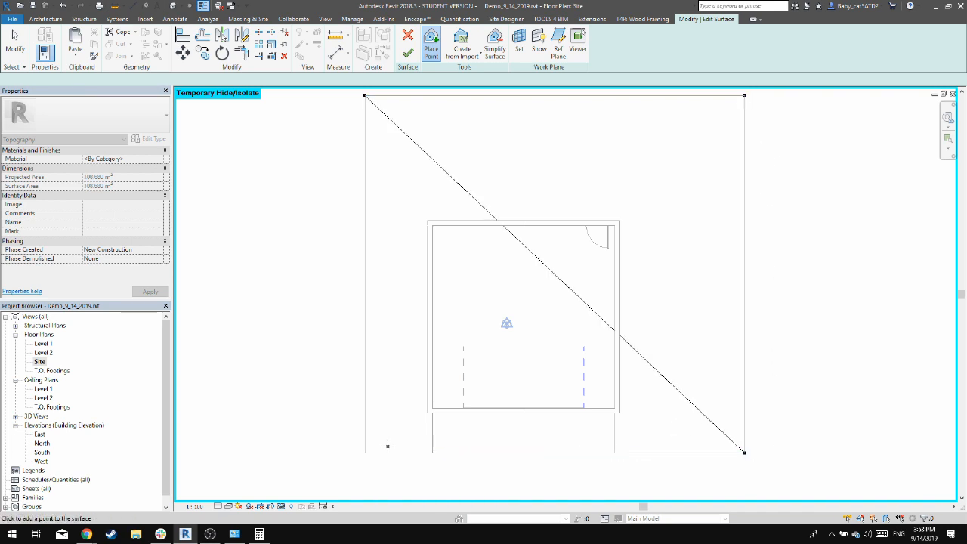
left_click(364, 451)
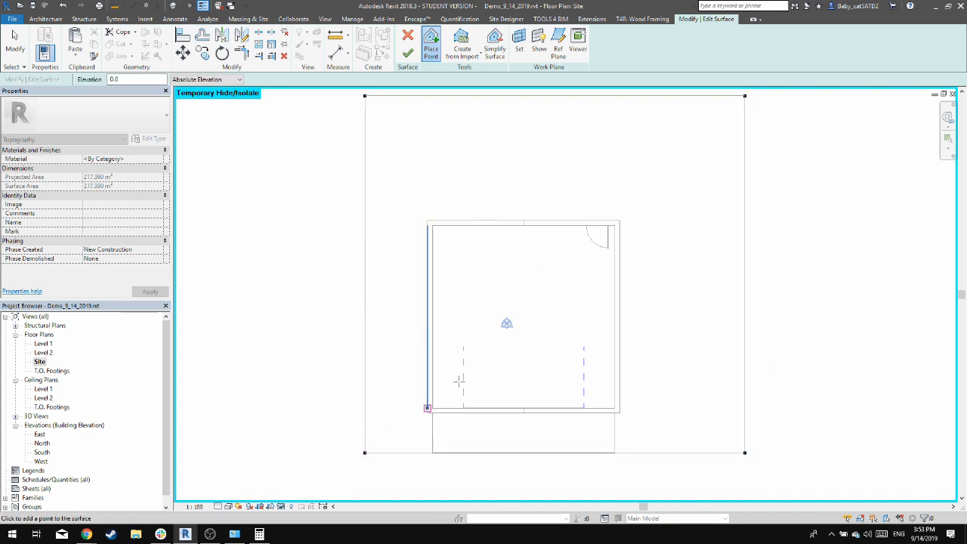
left_click(408, 53)
Examine in 3D how the toposurface meets the garage slab and foundations at the front
left_click(173, 6)
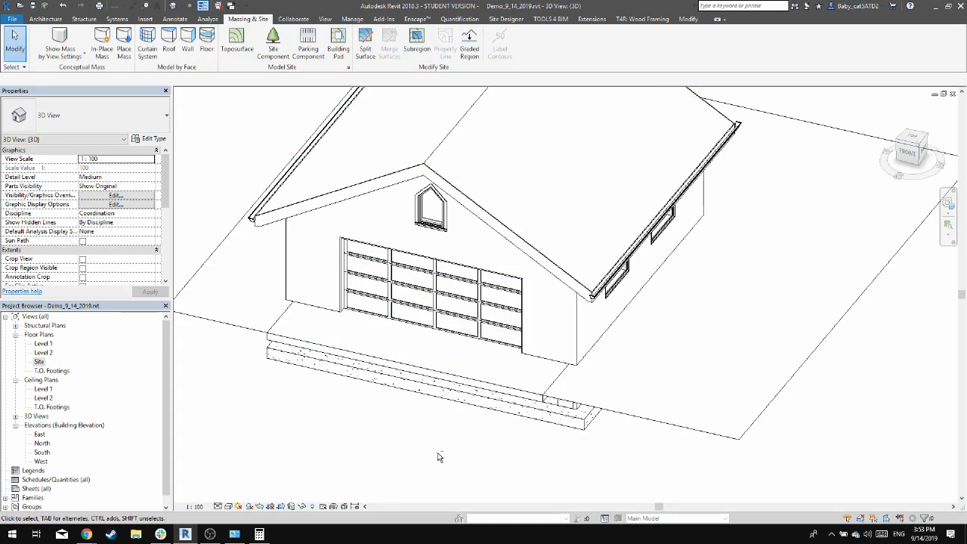
middle_click_drag(514, 404, 598, 417)
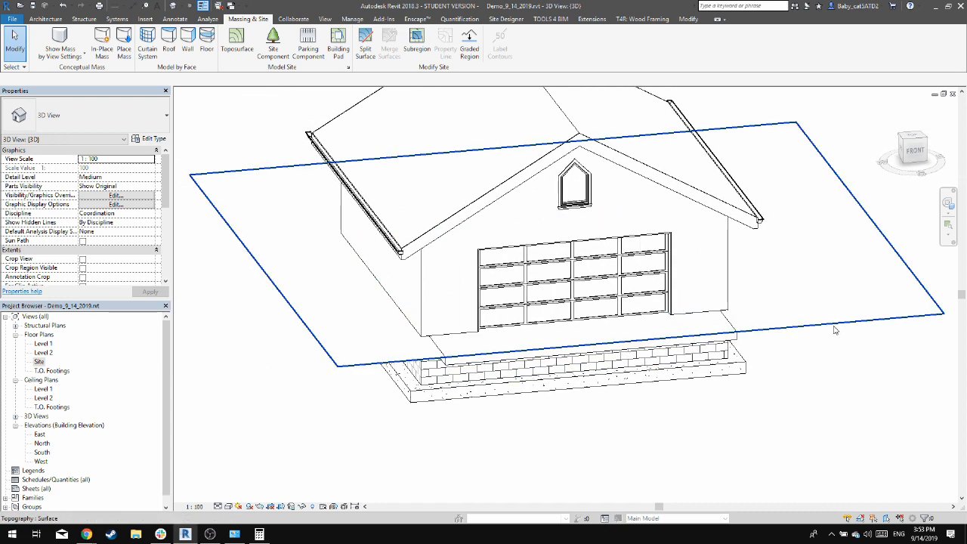
left_click(834, 330)
left_click(708, 421)
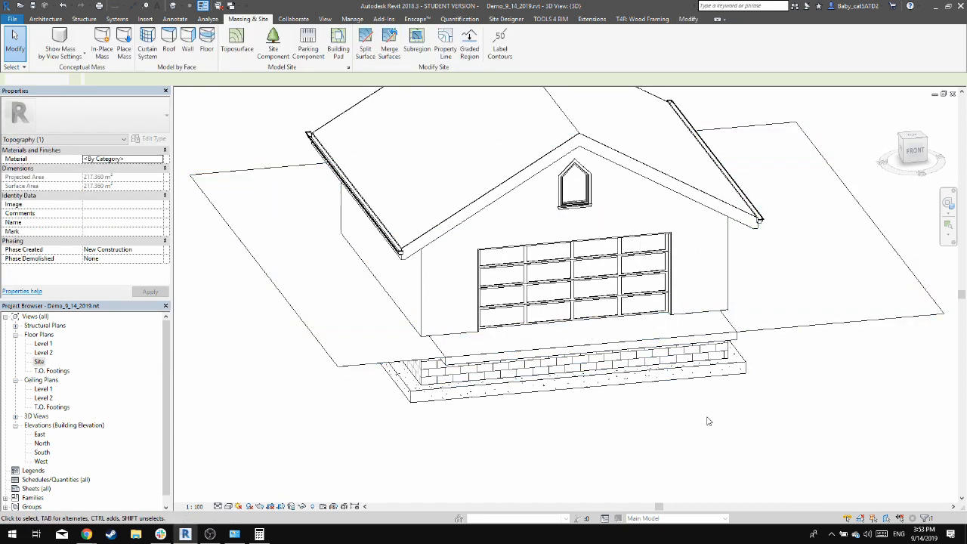
left_click(654, 352)
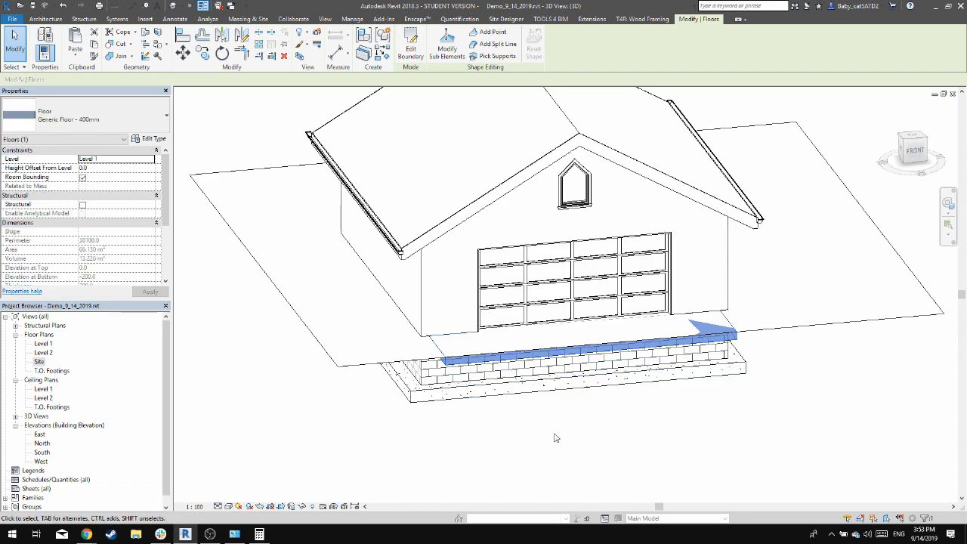
middle_click_drag(504, 436, 503, 472, "shift")
left_click(665, 460)
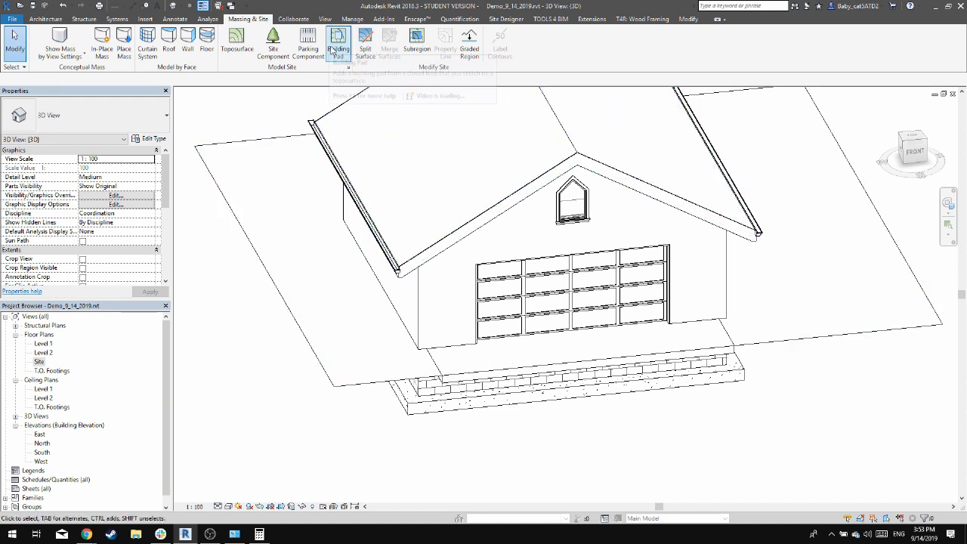
In the Site plan, create a Pad 1 building pad on Level 1 from the floor slab's complete edge chain
double_click(40, 363)
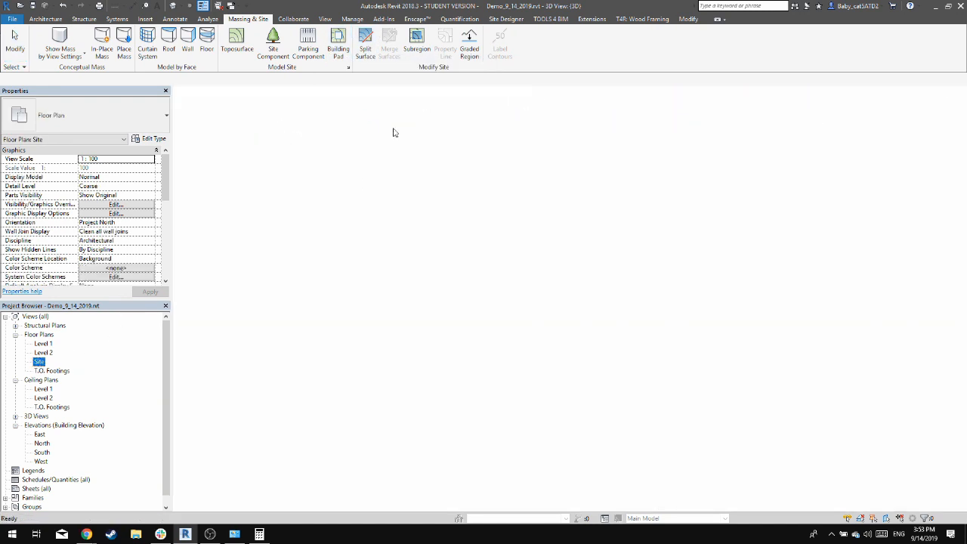
left_click(338, 50)
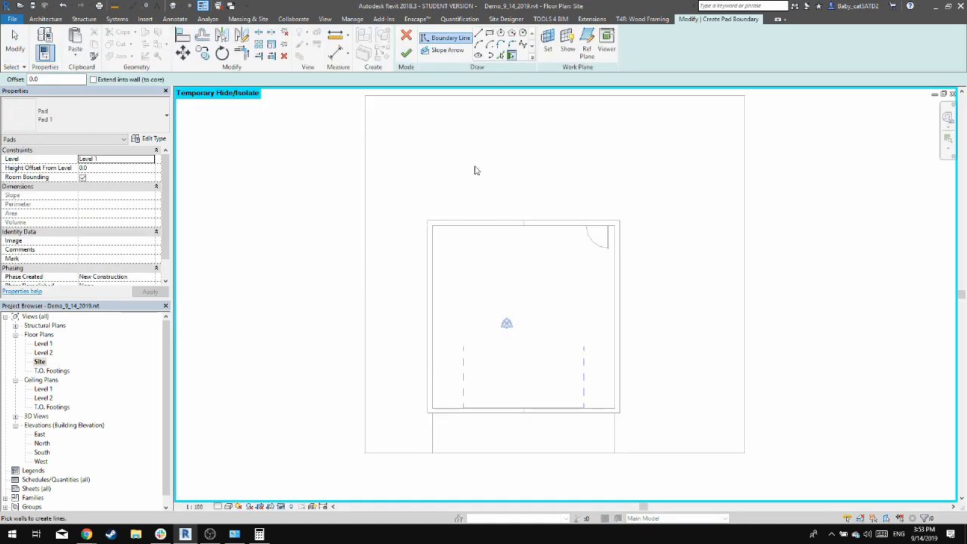
left_click(499, 56)
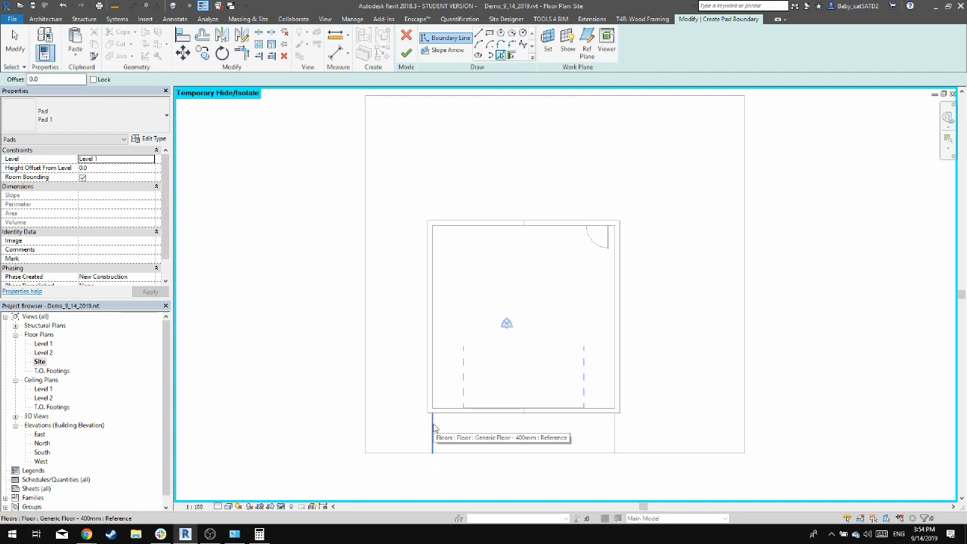
key("Tab")
key("Tab")
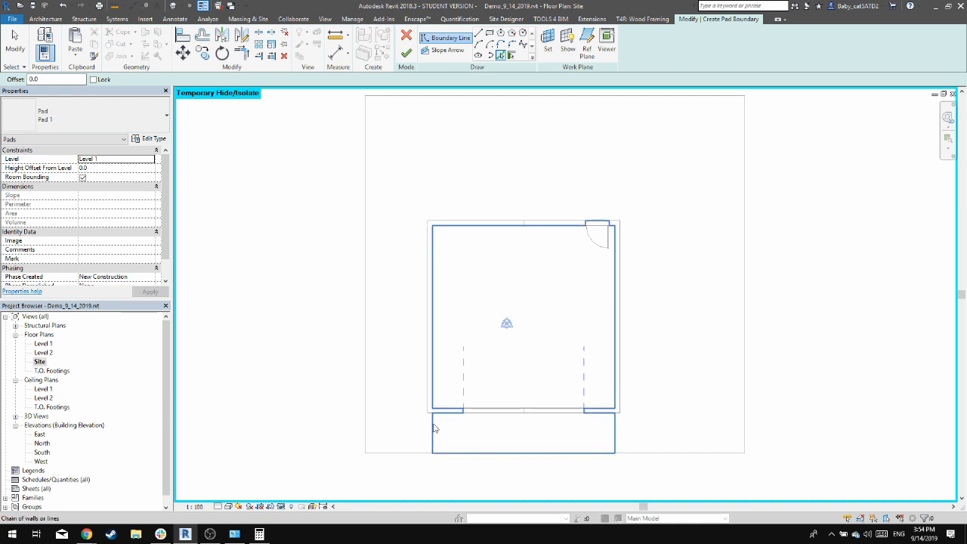
left_click(434, 429)
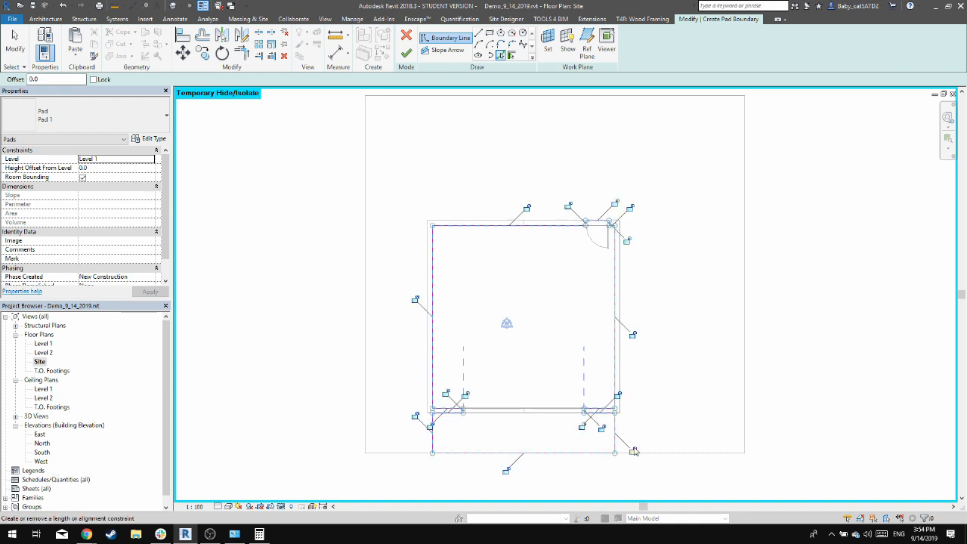
left_click(410, 56)
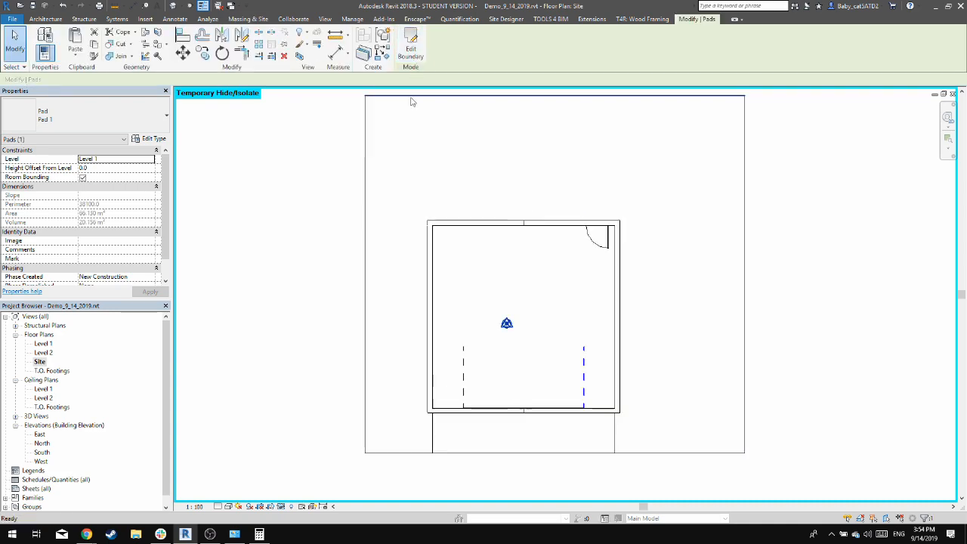
In the South elevation, move the building pad down 200 mm from the slab's top edge to its underside
left_click(176, 5)
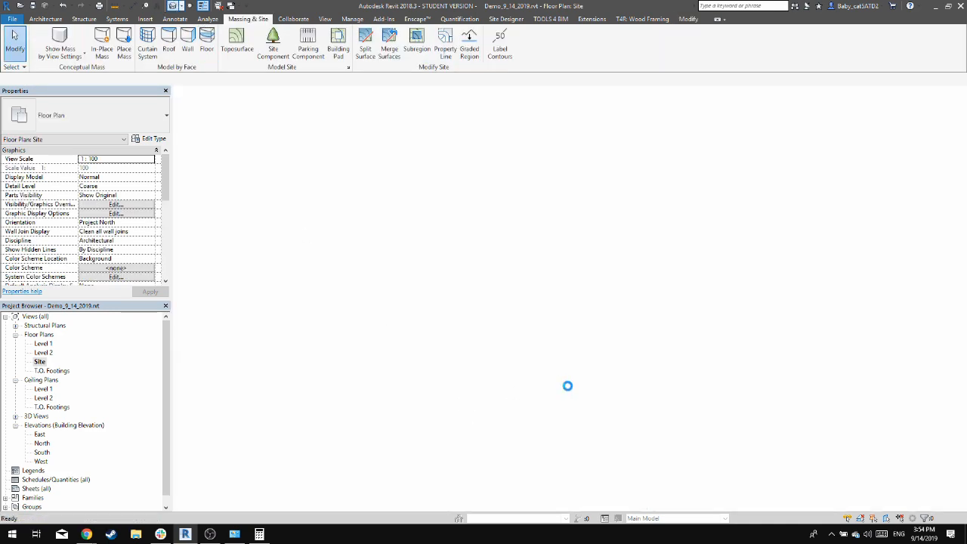
scroll(619, 257, "up", 4)
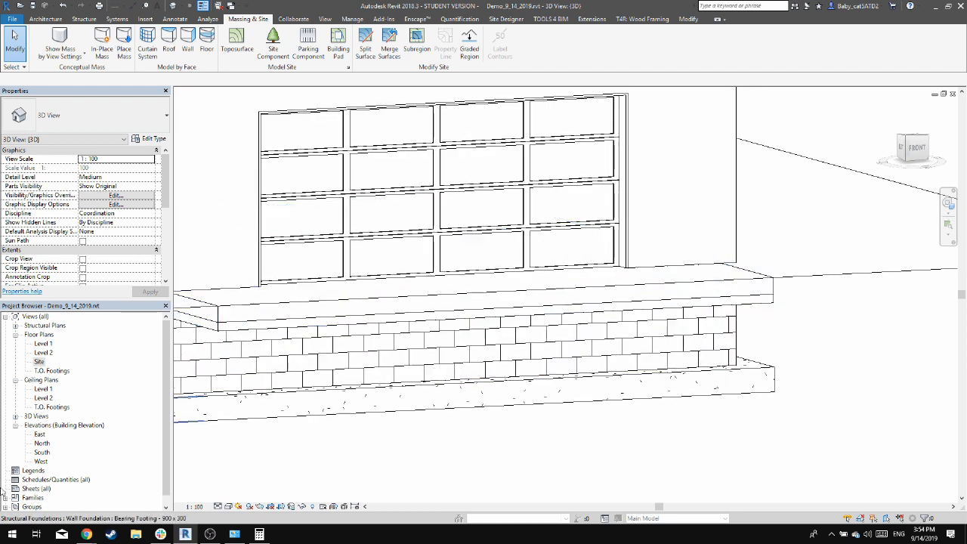
double_click(39, 453)
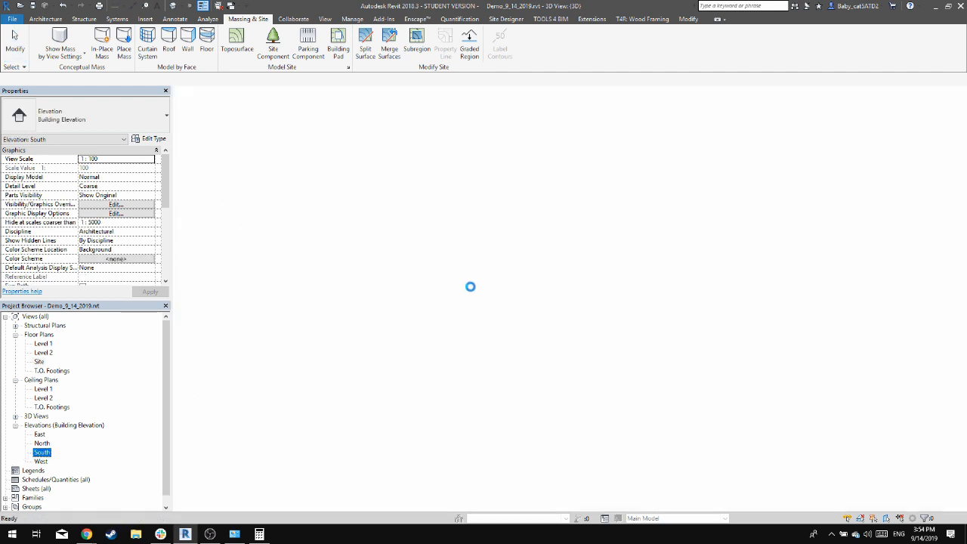
scroll(644, 344, "up", 5)
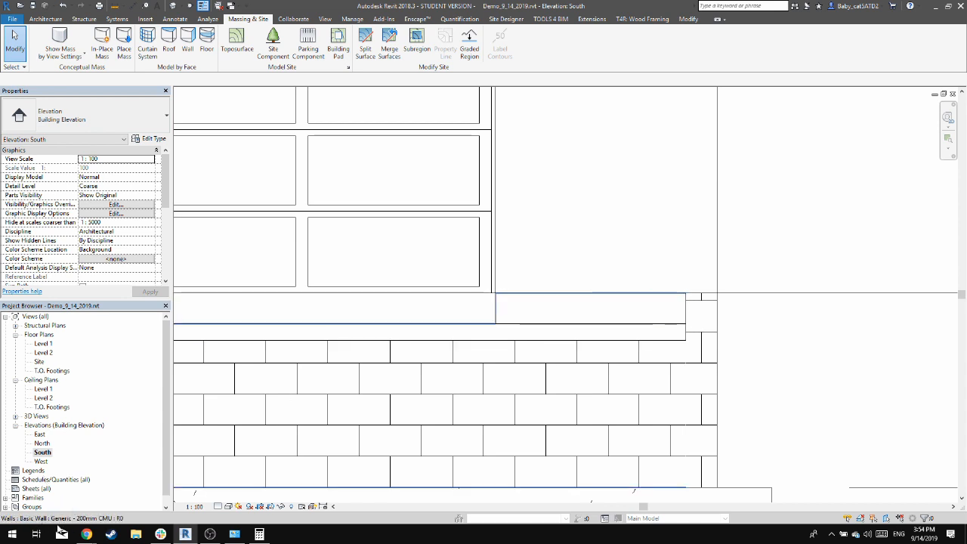
left_click(653, 337)
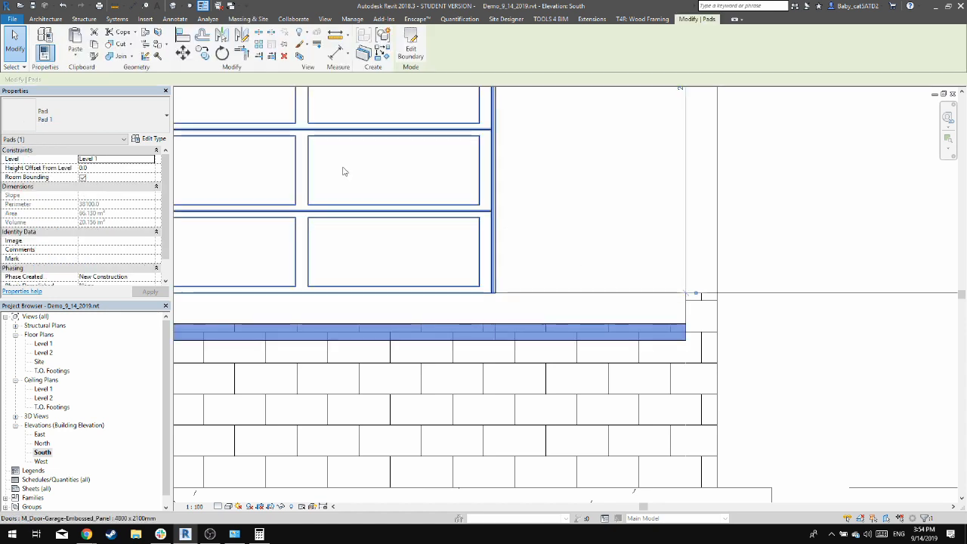
left_click(182, 52)
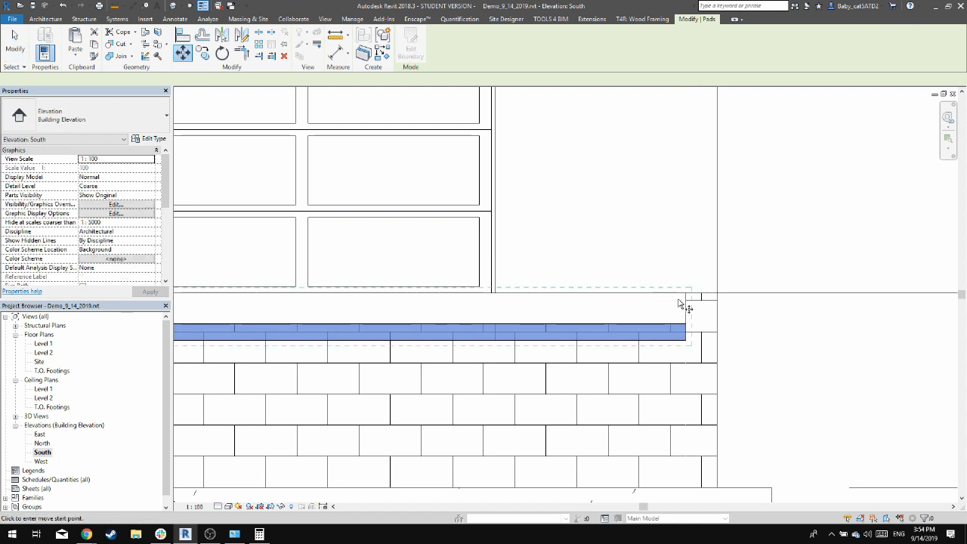
left_click(684, 294)
left_click(686, 324)
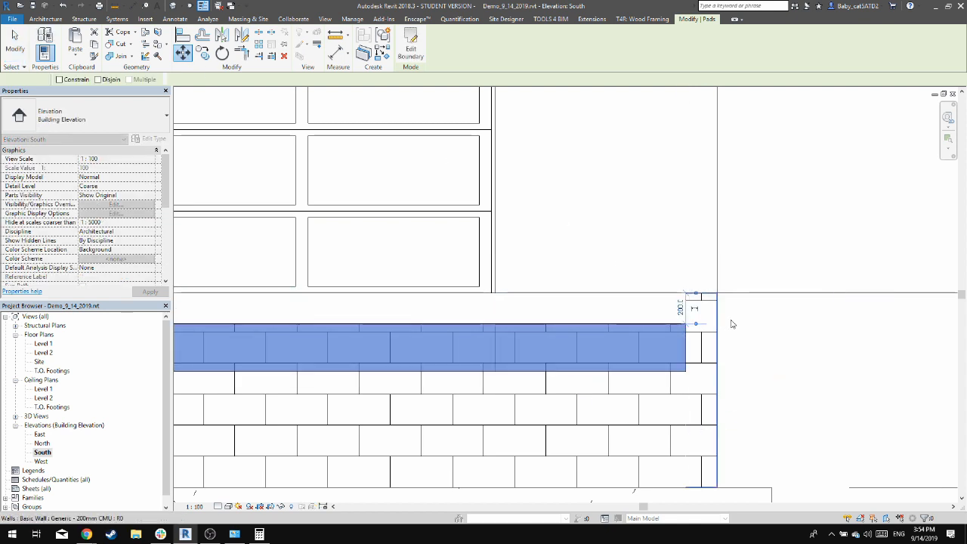
key("Escape")
Set the structure layer thickness of the Pad 1 type to 150 mm
left_click(682, 353)
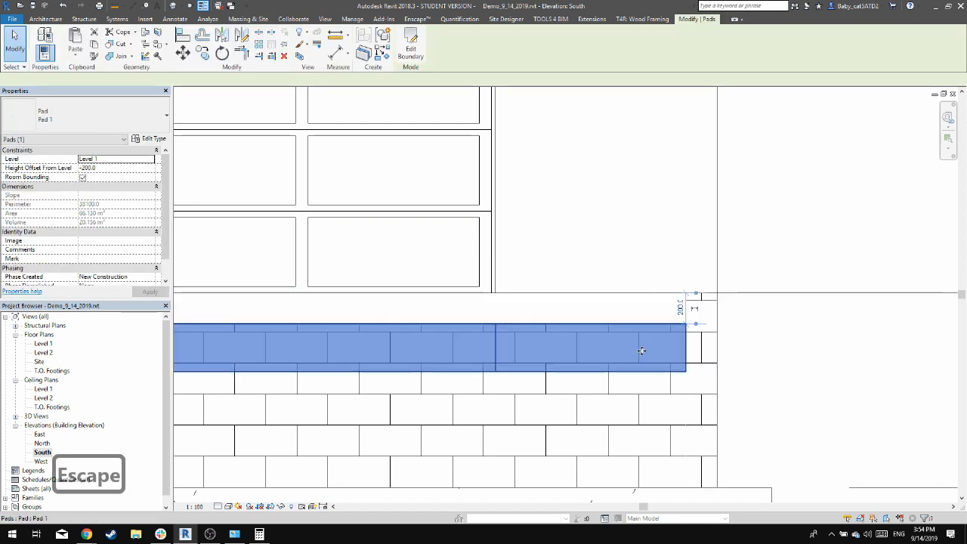
left_click(150, 139)
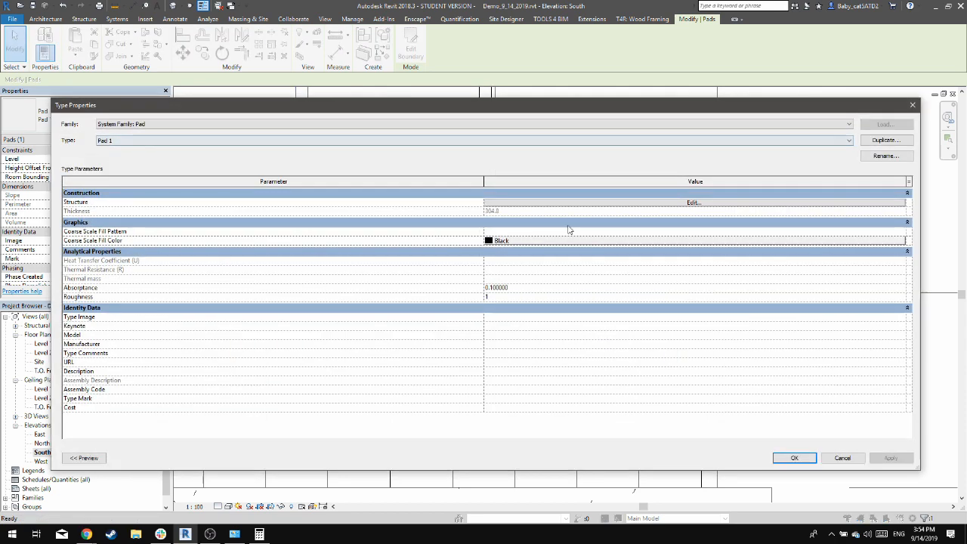
left_click(552, 204)
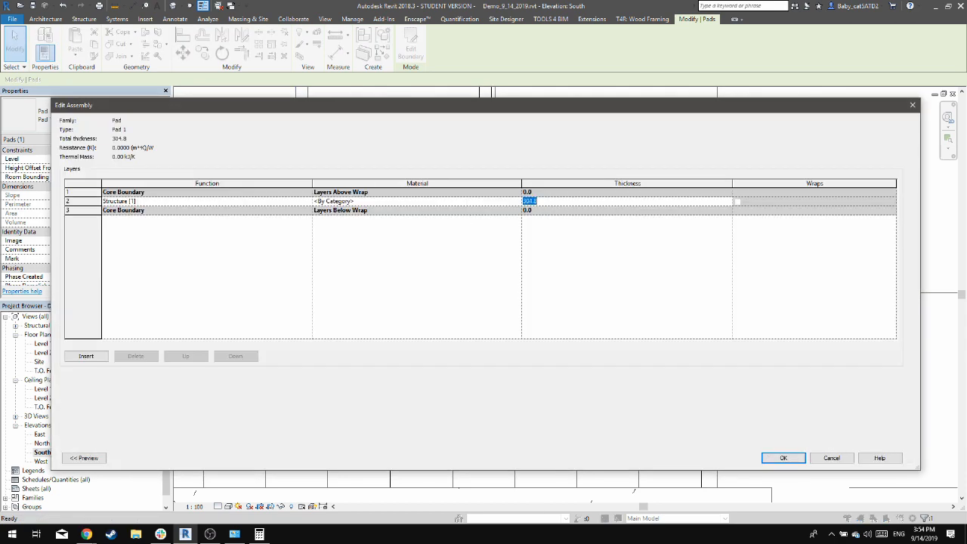
type("150")
key("Return")
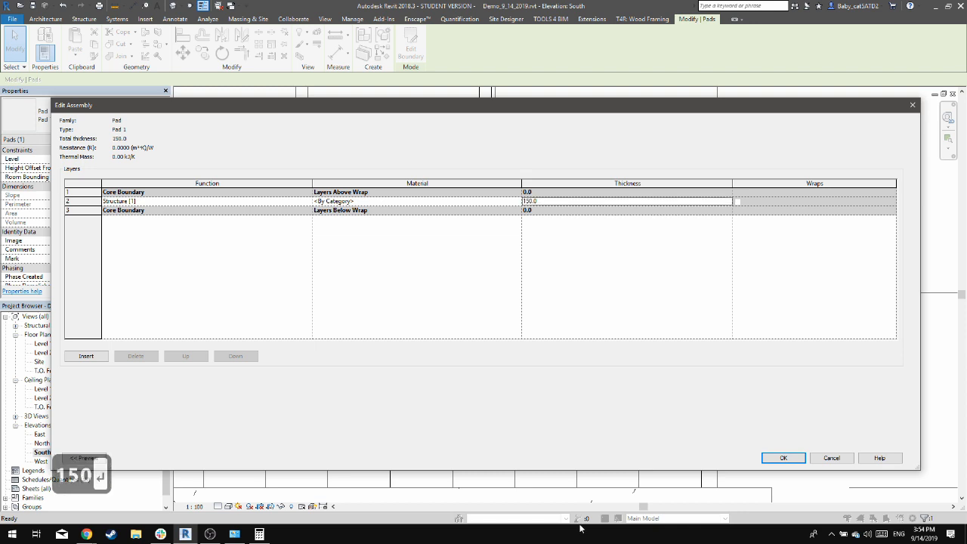
left_click(783, 458)
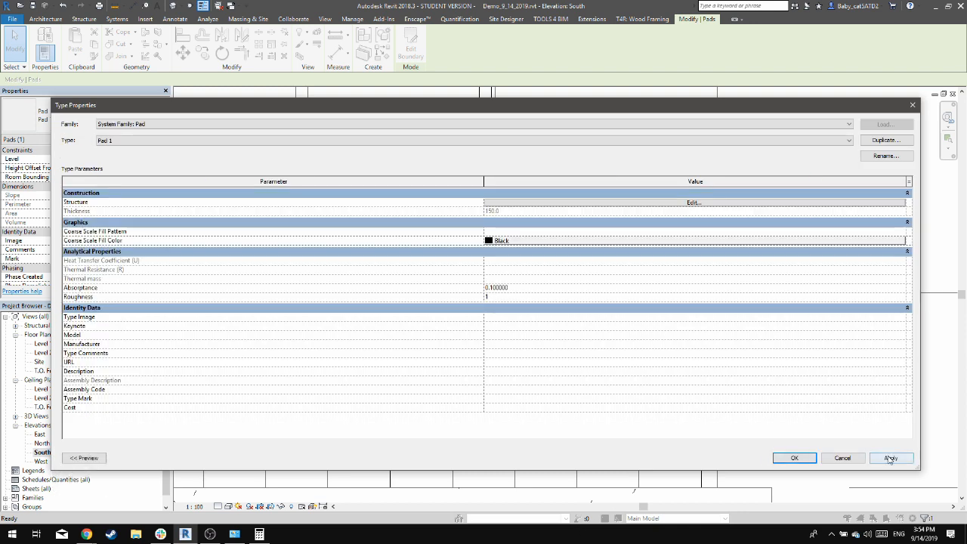
left_click(883, 457)
left_click(791, 457)
left_click(839, 405)
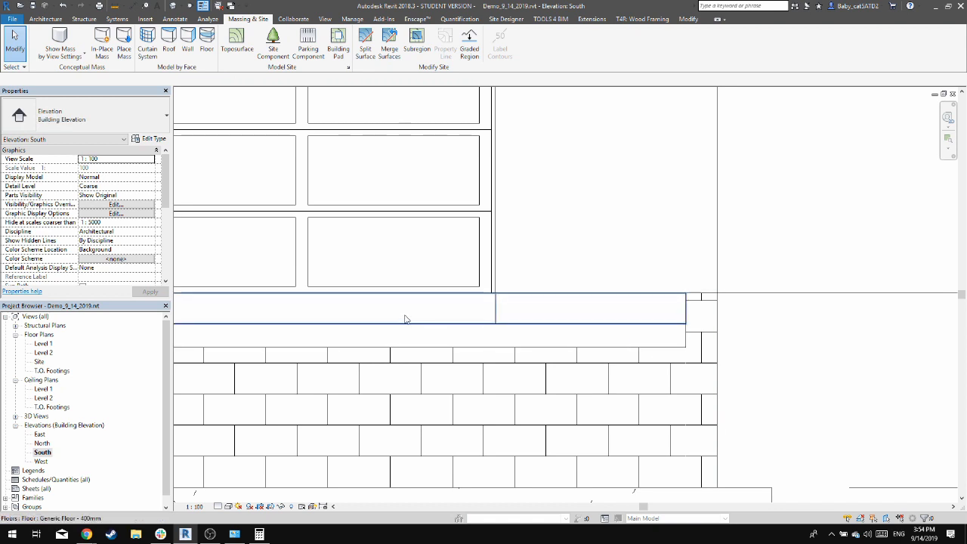
Examine in 3D the toposurface's cut-out around the garage slab and building pad
left_click(173, 5)
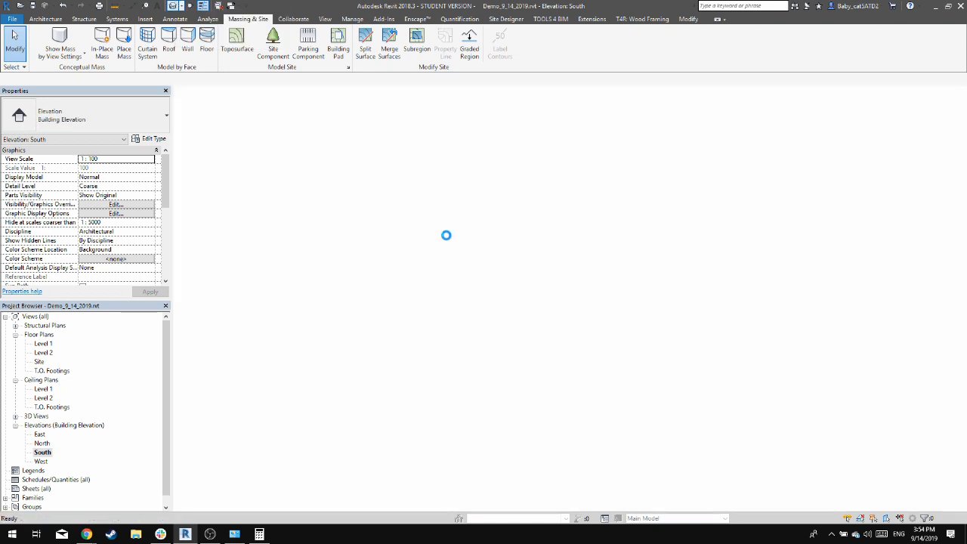
middle_click_drag(572, 294, 659, 325, "shift")
left_click(816, 303)
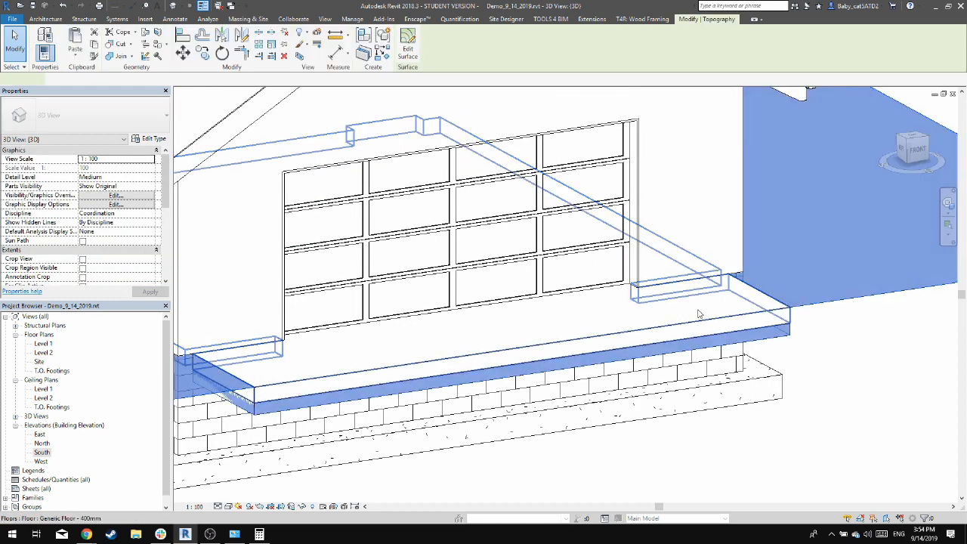
left_click(637, 317, "ctrl")
left_click(904, 361)
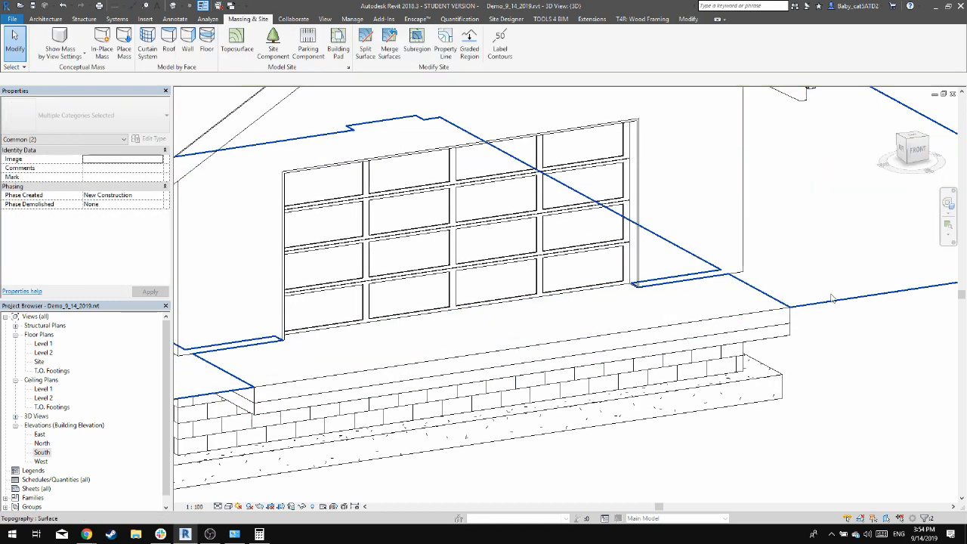
left_click(831, 295)
key("Escape")
scroll(821, 294, "down", 3)
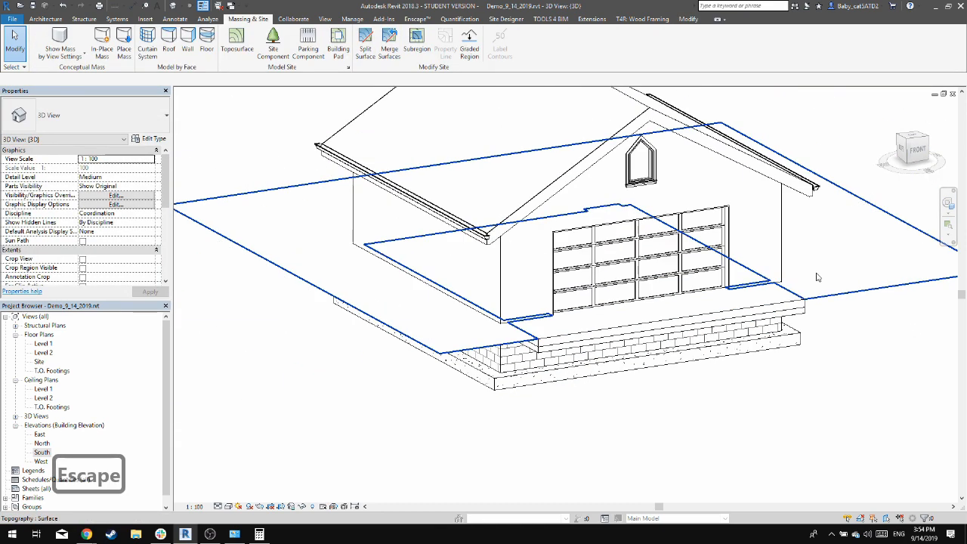
middle_click_drag(445, 362, 591, 406, "shift")
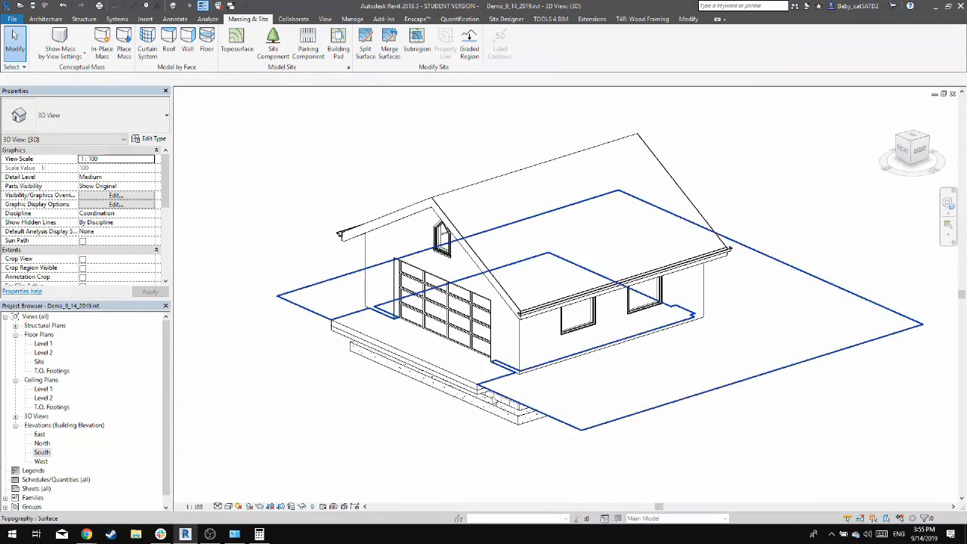
middle_click_drag(321, 404, 680, 432, "shift")
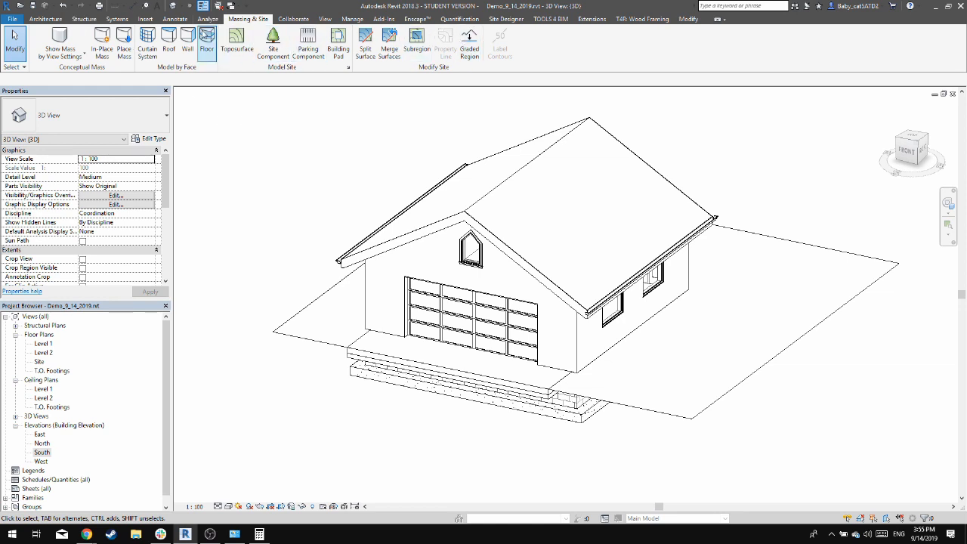
left_click(46, 18)
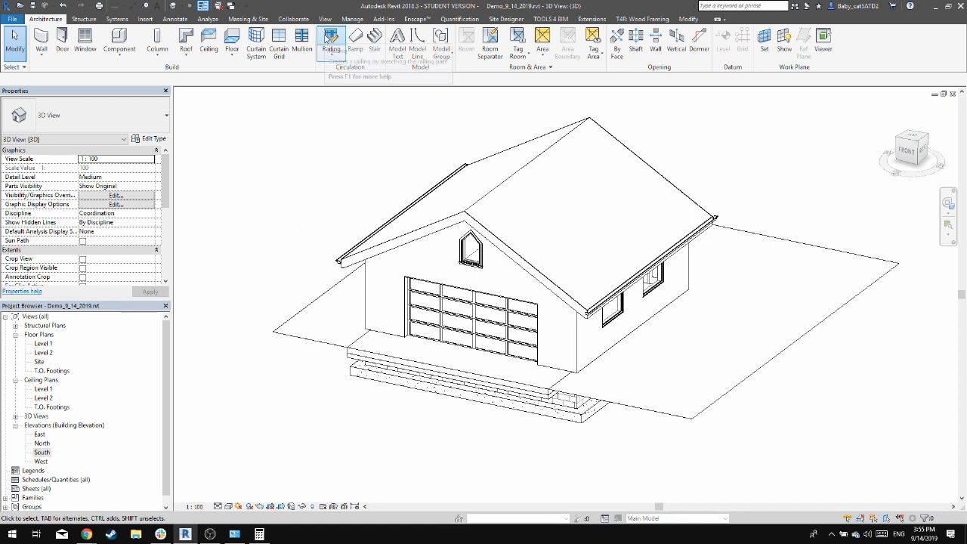
left_click(330, 37)
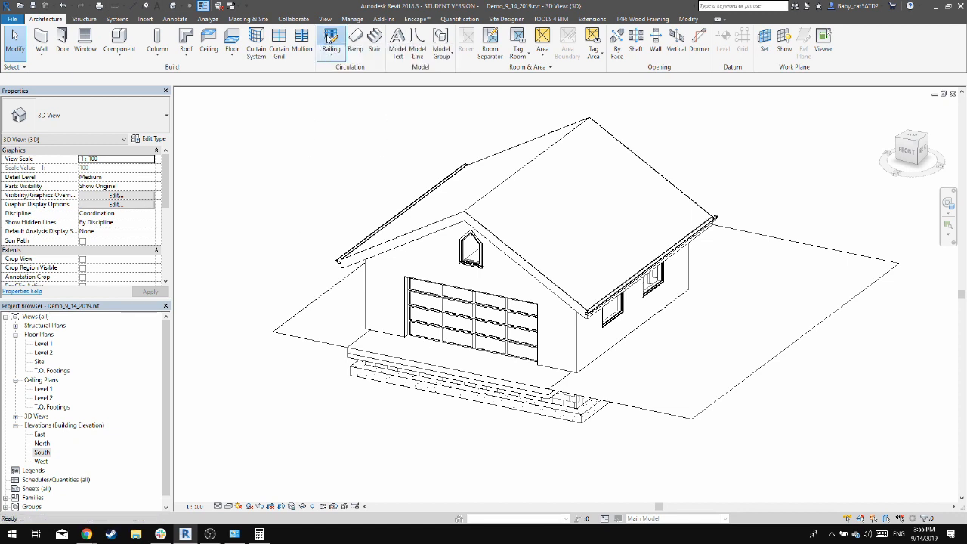
left_click(162, 139)
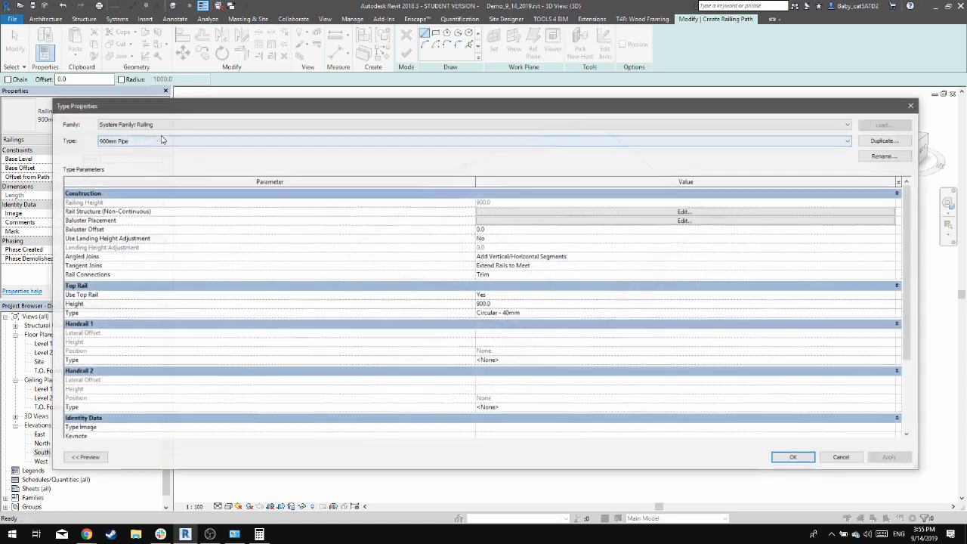
left_click(161, 140)
left_click(159, 141)
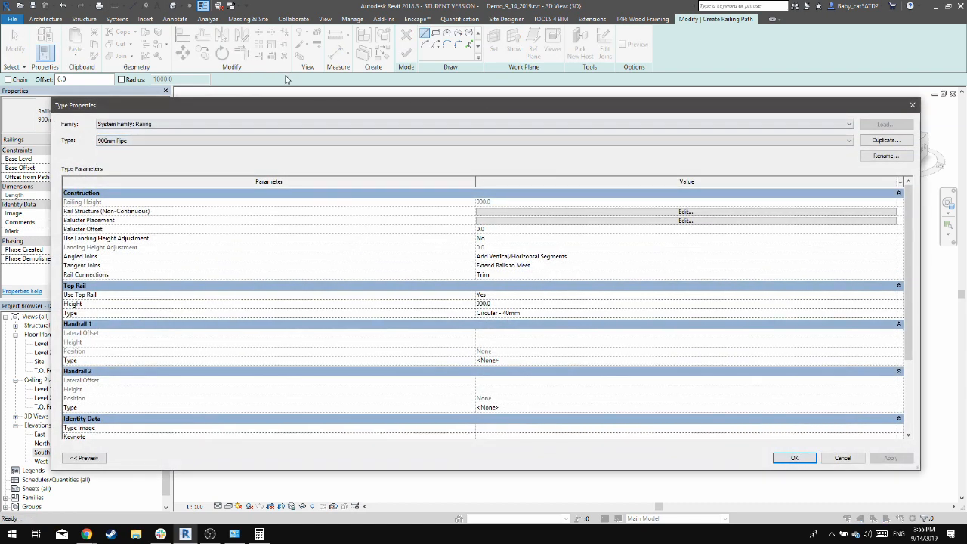
key("Escape")
key("Escape")
left_click(408, 52)
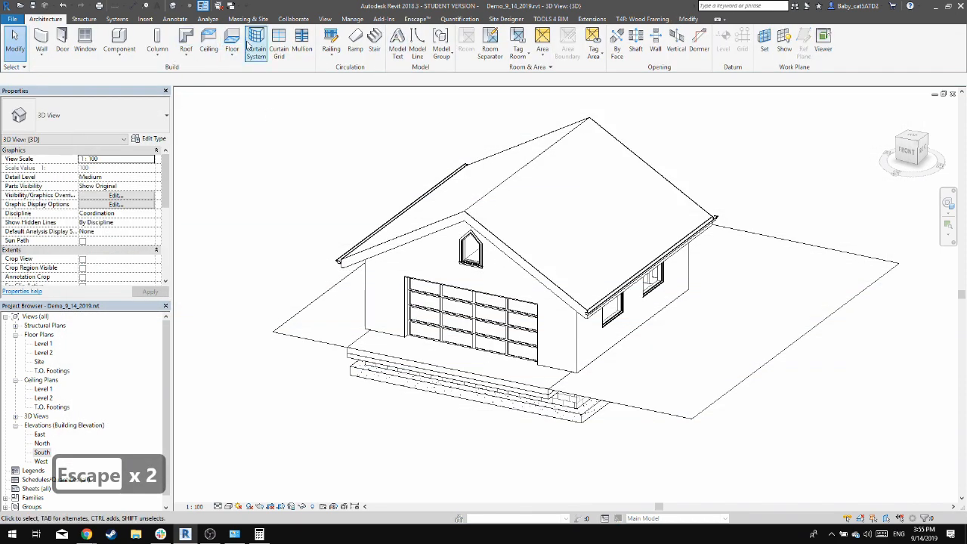
Start a railing and duplicate its 900mm Pipe type as a new type named Fence
left_click(331, 36)
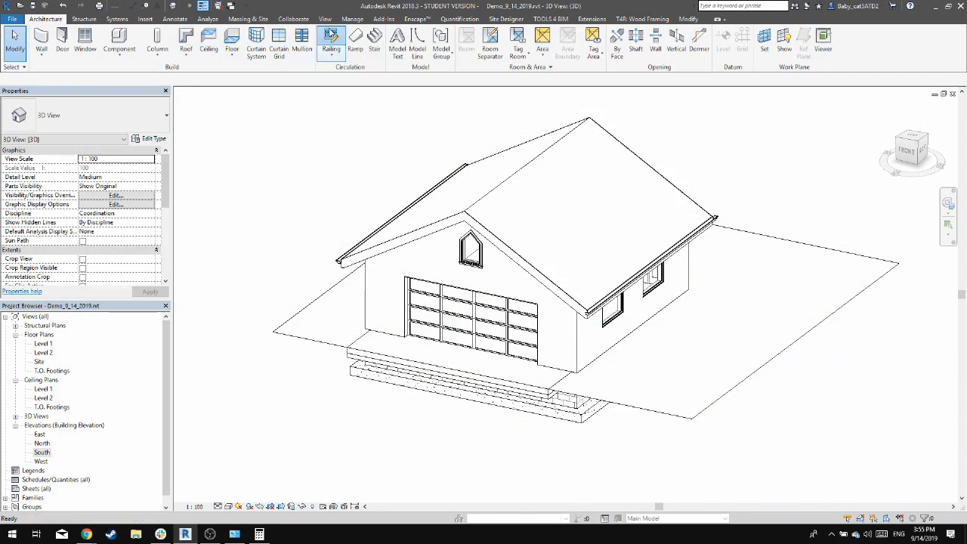
left_click(149, 138)
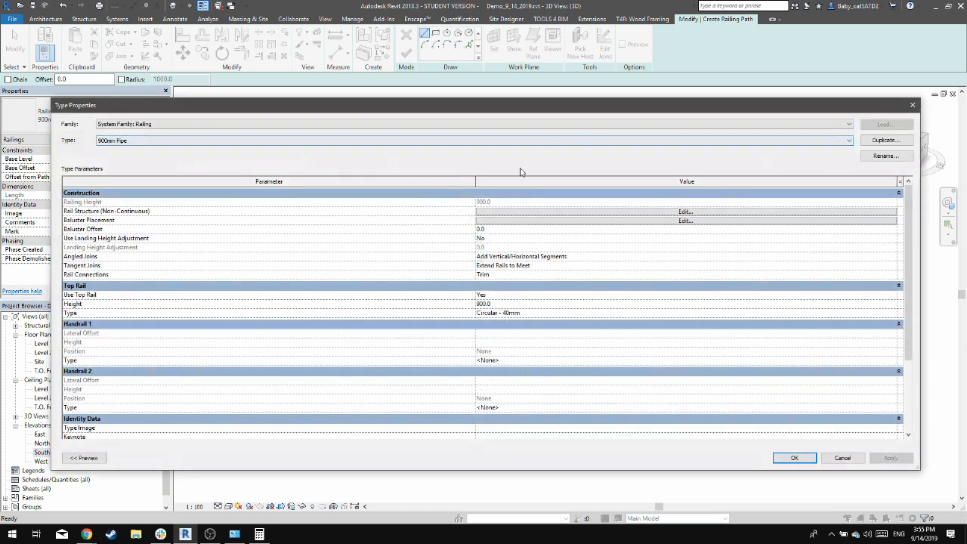
left_click(884, 140)
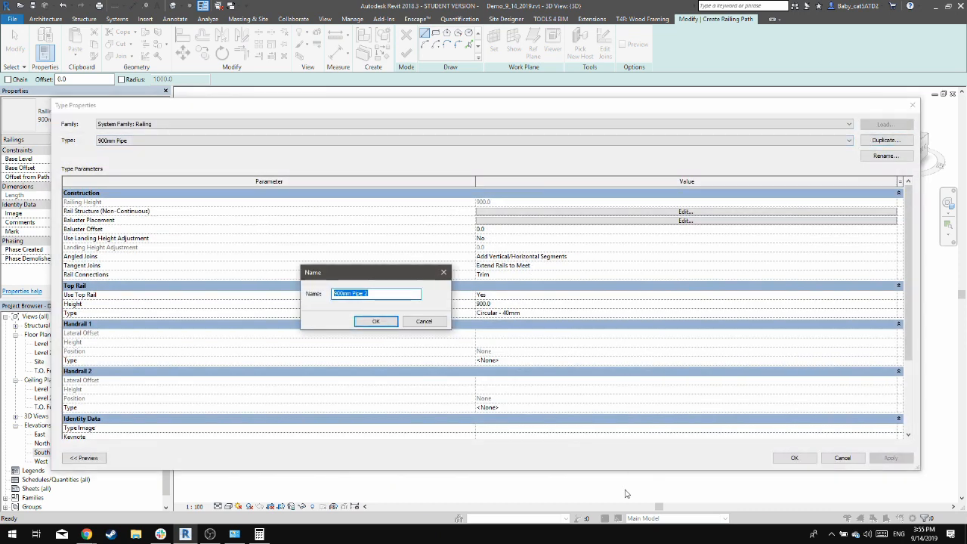
type("Fence")
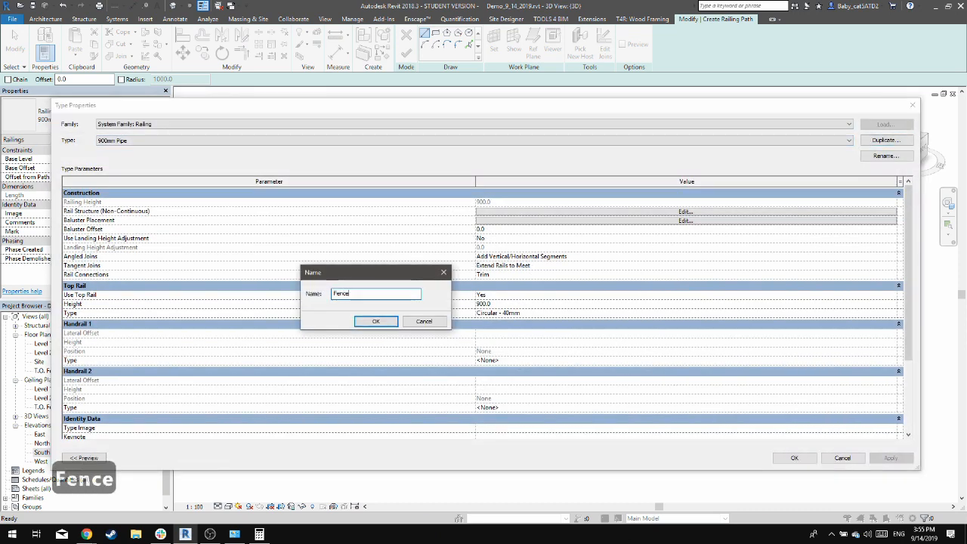
key("Return")
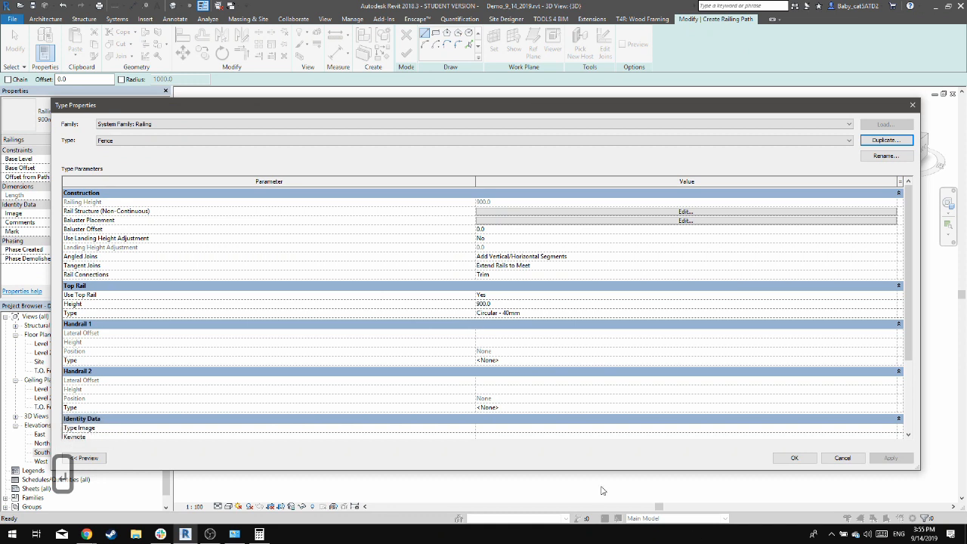
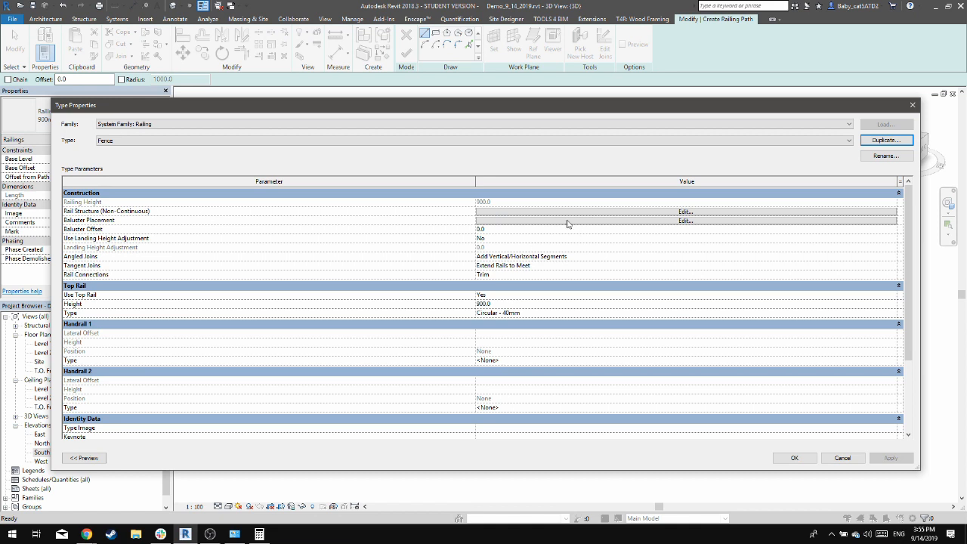
Show the 3D preview for the Fence railing type and arrange the properties dialog to fit the screen
left_click(562, 215)
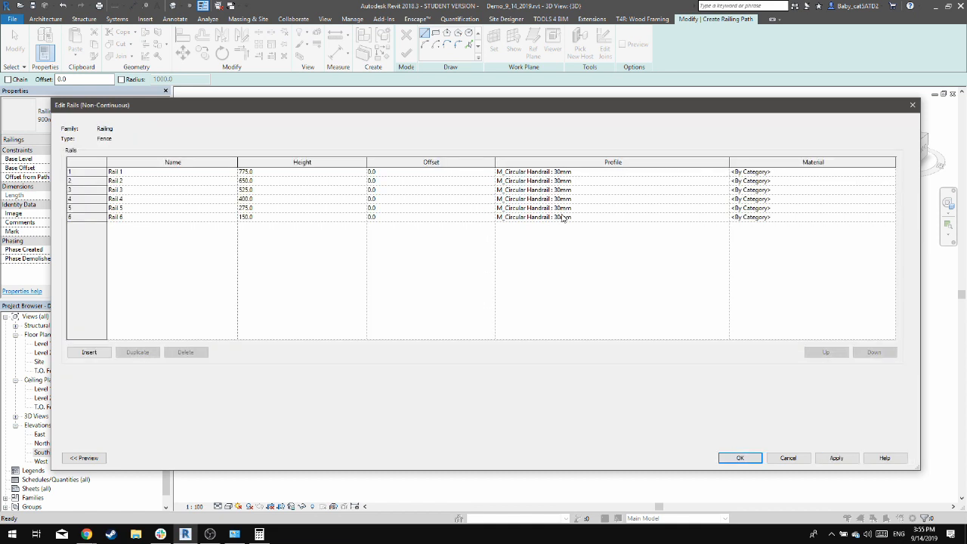
left_click(83, 458)
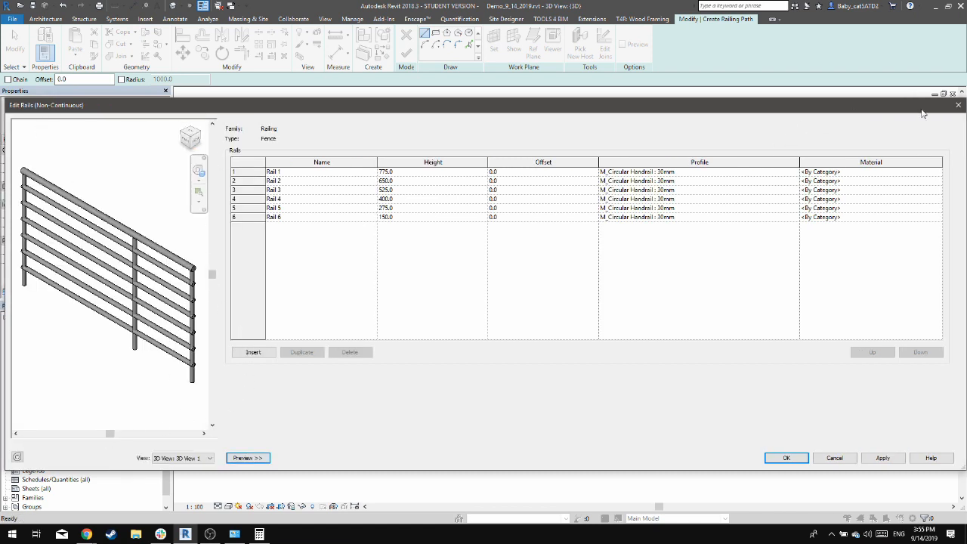
left_click_drag(961, 467, 714, 493)
left_click_drag(429, 112, 613, 105)
left_click(784, 476)
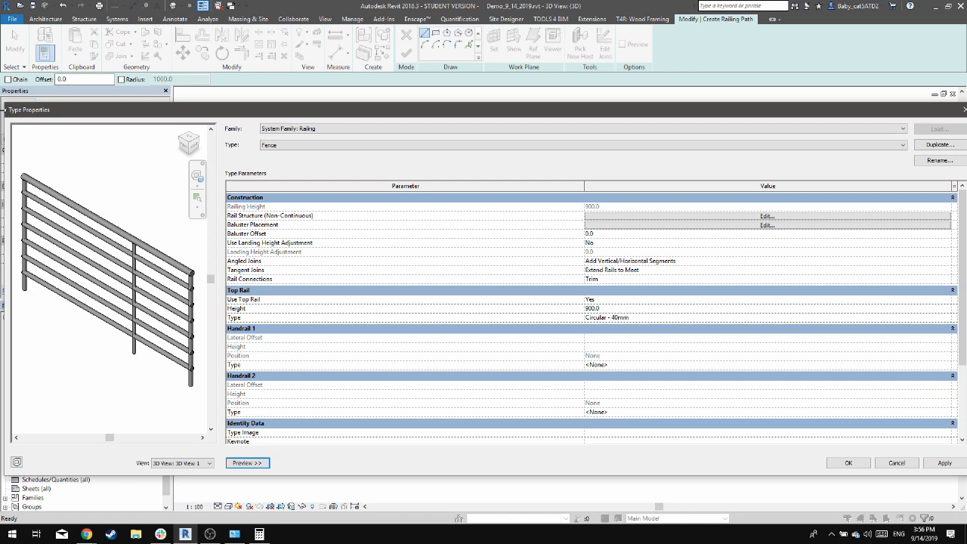
left_click_drag(3, 109, 278, 110)
left_click_drag(551, 111, 433, 105)
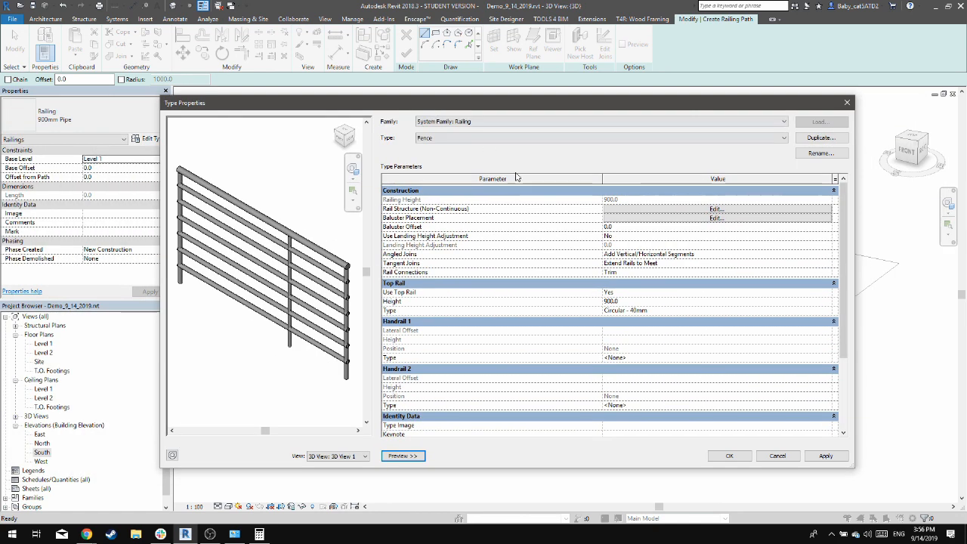
Open the Fence type's rail structure and examine in the preview which rail each row represents
left_click(680, 210)
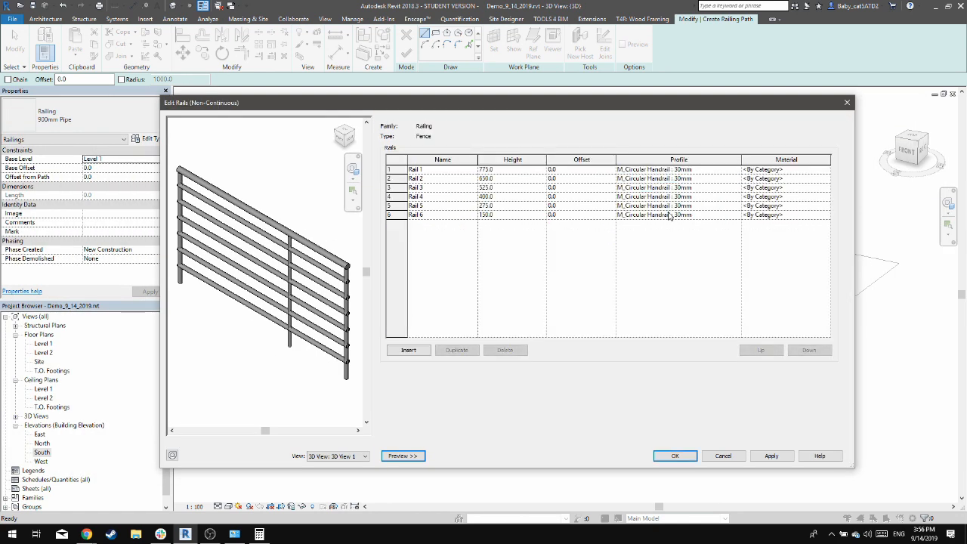
left_click(402, 170)
left_click(402, 178)
left_click(402, 197)
left_click(402, 188)
left_click(403, 196)
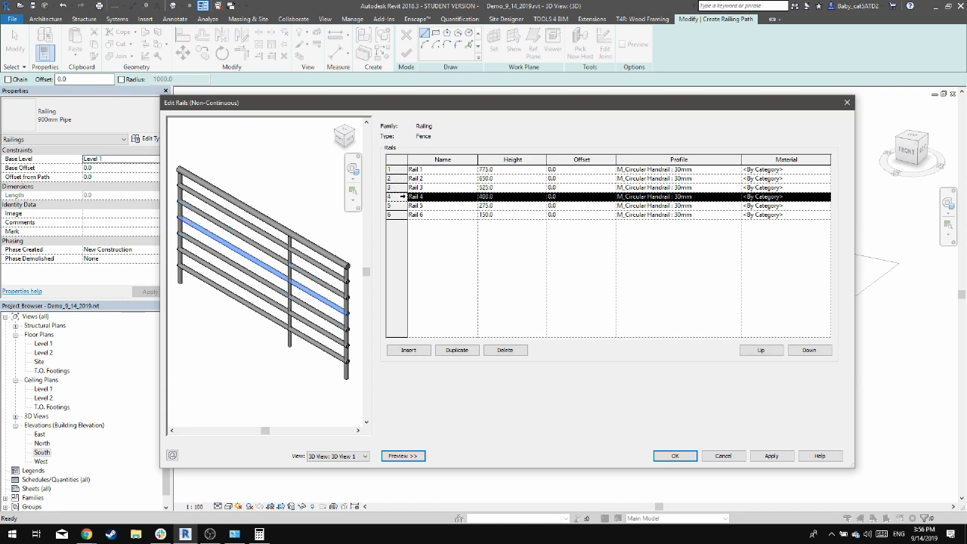
left_click(402, 206)
left_click(402, 215)
Delete all six intermediate rails from the Fence type's rail structure and confirm the empty list
left_click(401, 169)
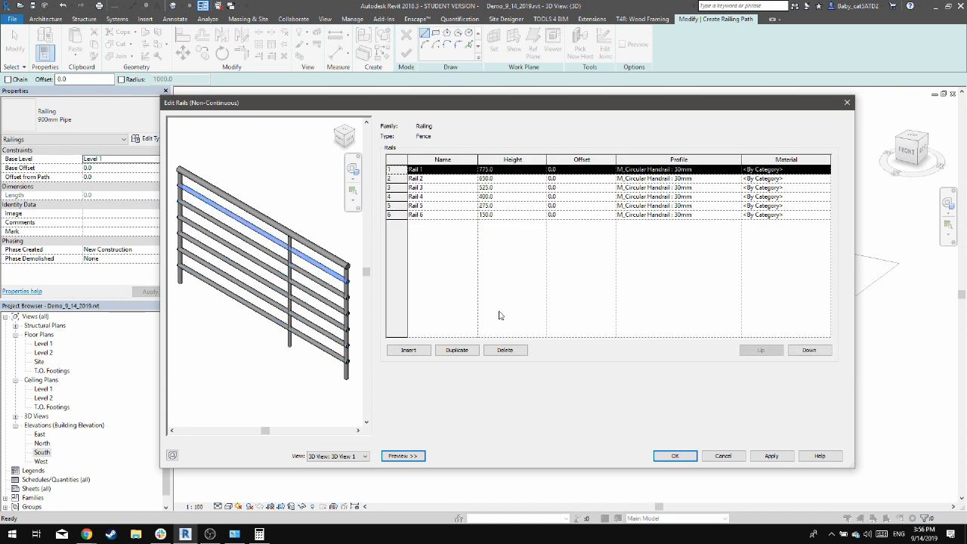
left_click(505, 350)
left_click(505, 349)
left_click(505, 350)
left_click(505, 350)
left_click(505, 350)
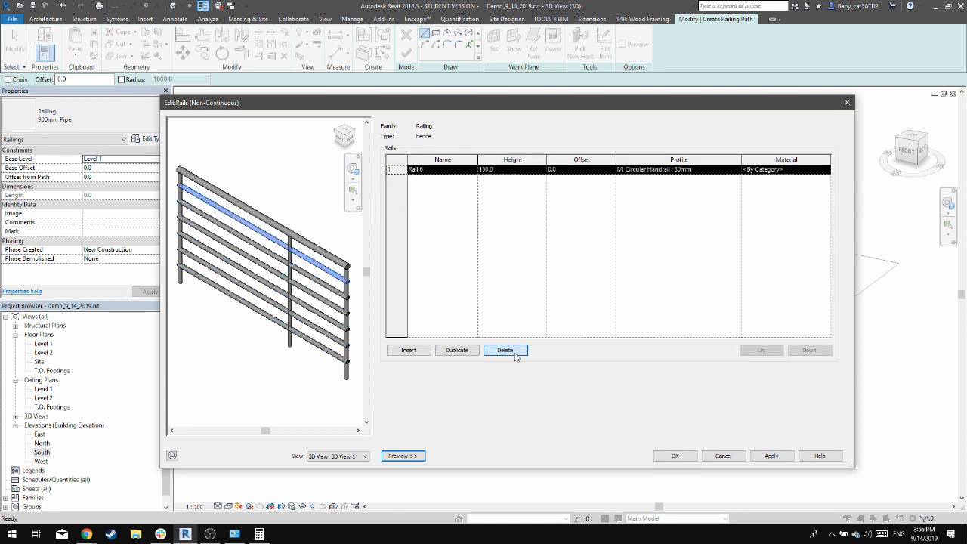
left_click(505, 350)
left_click(771, 457)
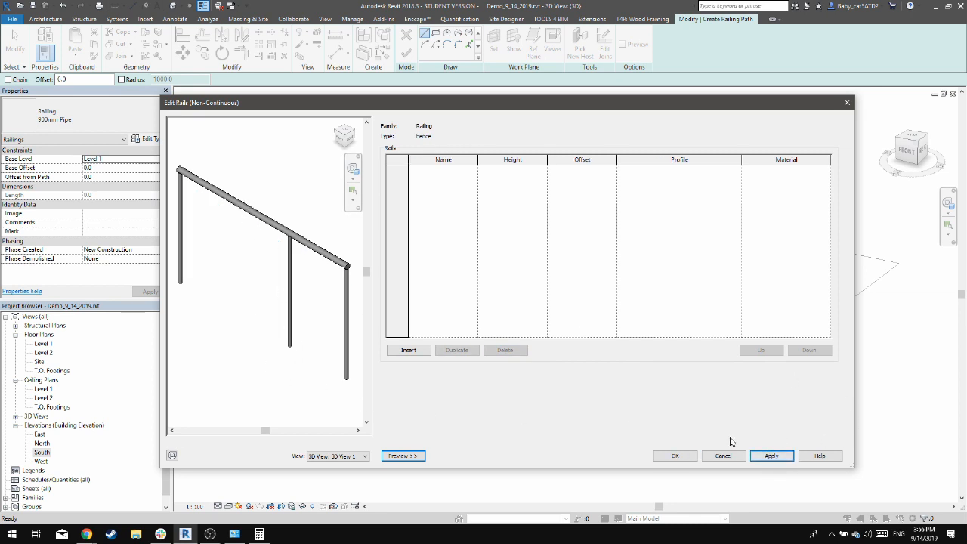
left_click(675, 455)
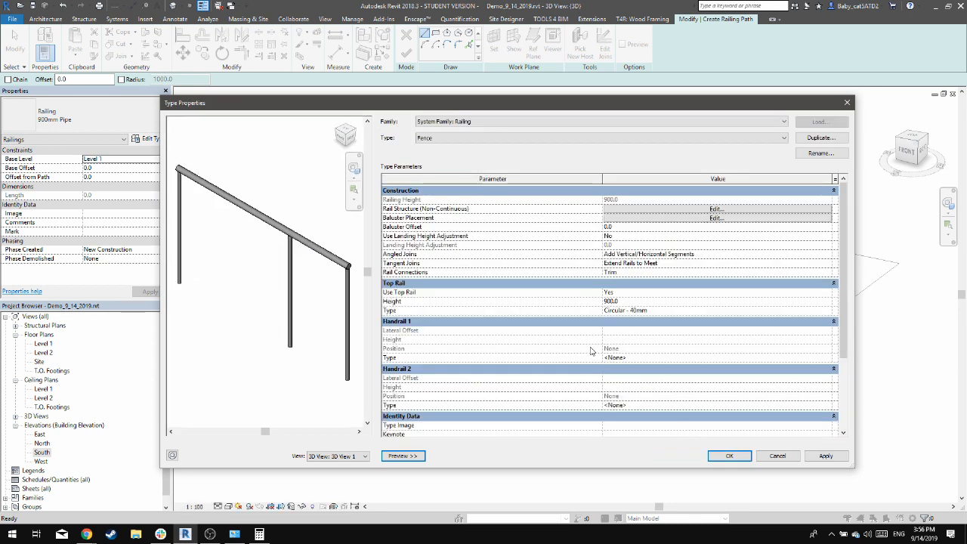
In the Fence type's baluster placement, set the regular baluster's family to M_Baluster - Square : 25mm and apply it
left_click(660, 220)
left_click(407, 175)
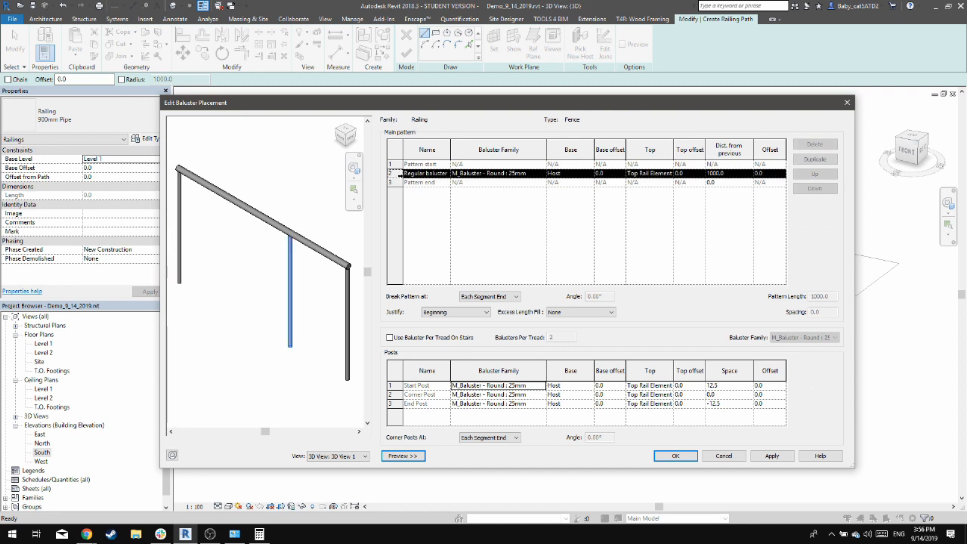
left_click(542, 174)
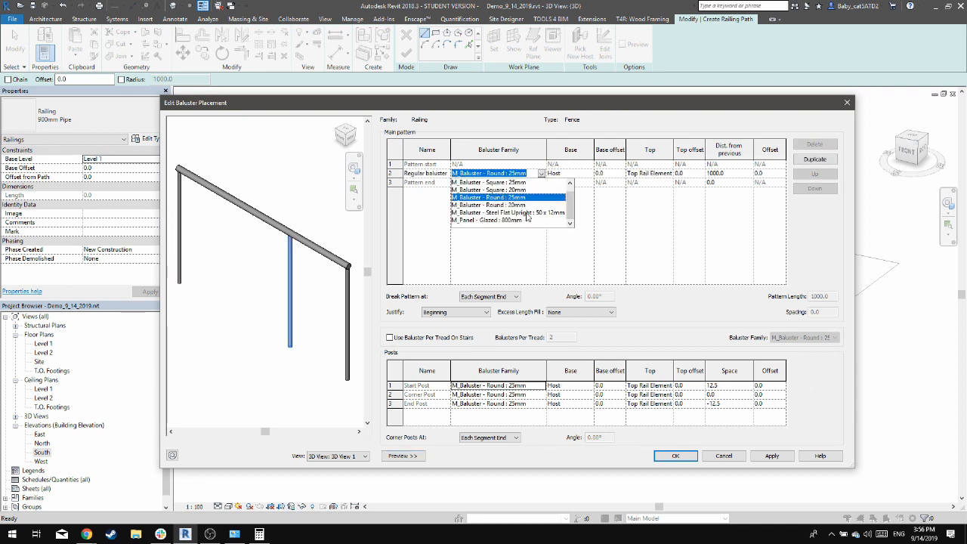
scroll(526, 217, "up", 2)
left_click(528, 196)
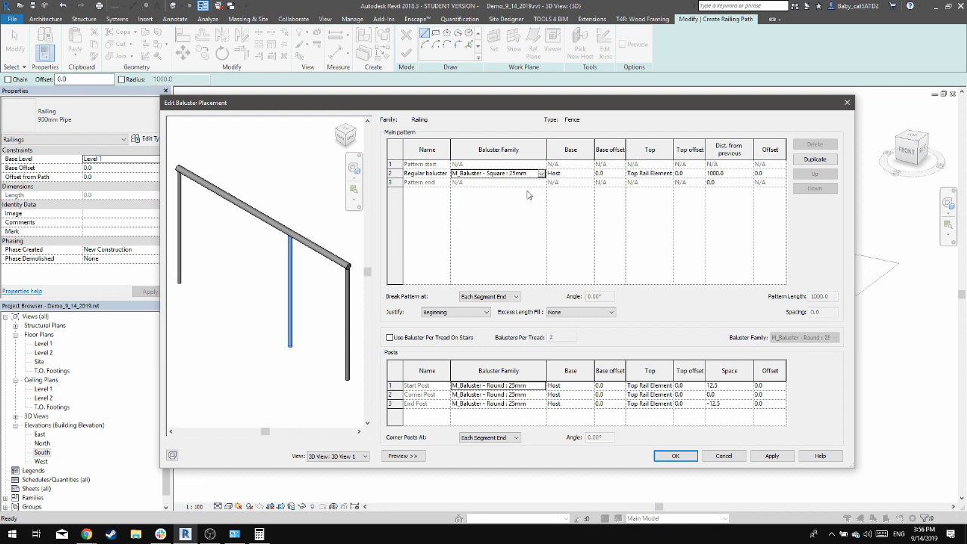
left_click(769, 457)
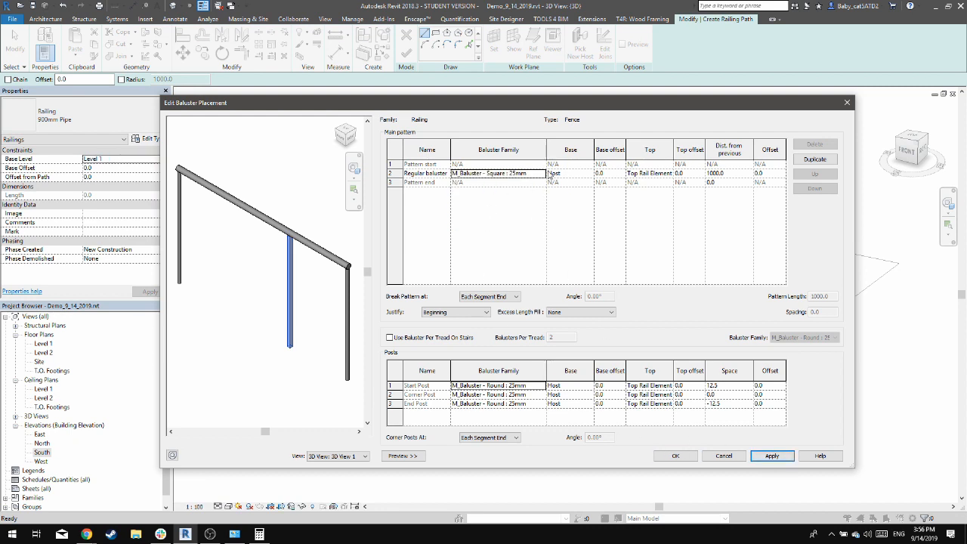
Set the start post to M_Baluster - Square : 20mm and the corner and end posts to M_Baluster - Square : 25mm
left_click(543, 386)
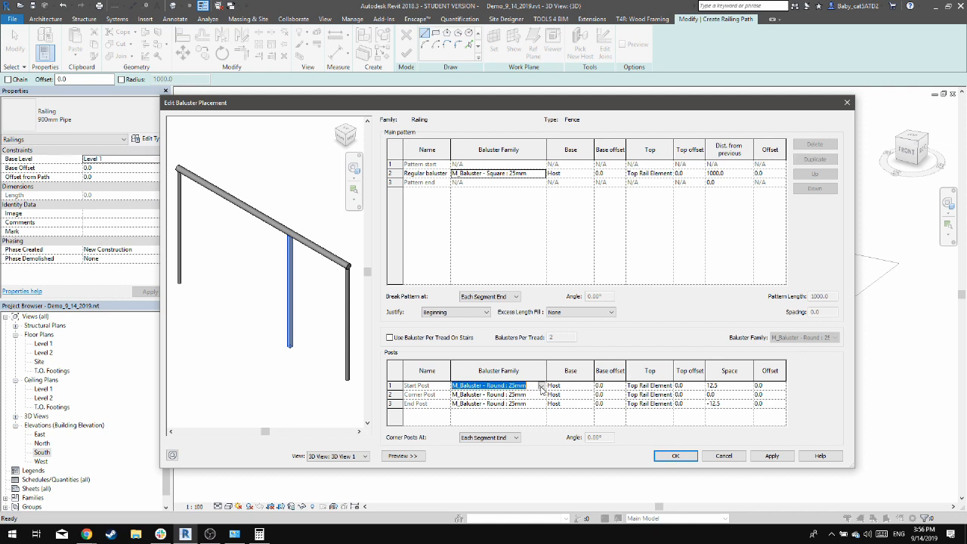
left_click(541, 386)
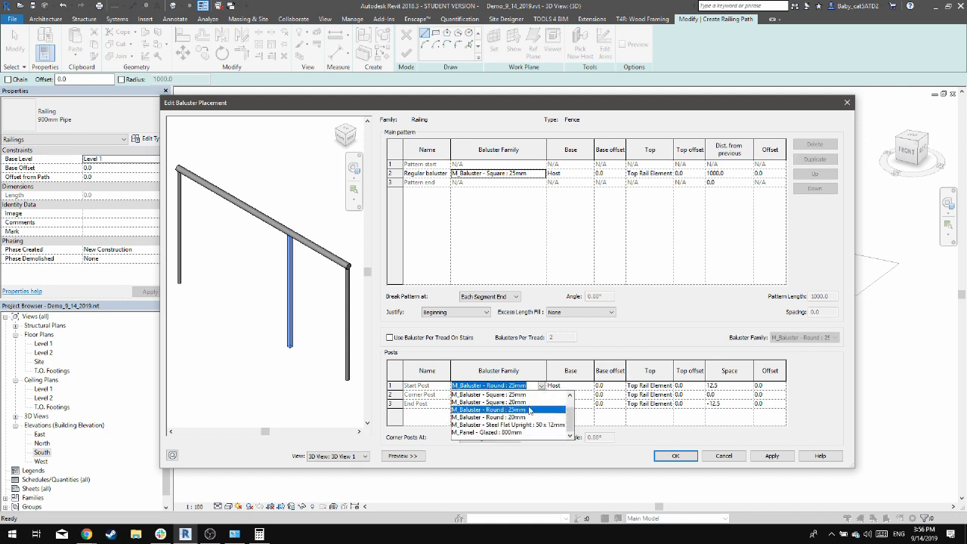
scroll(527, 428, "up", 2)
left_click(522, 416)
double_click(541, 395)
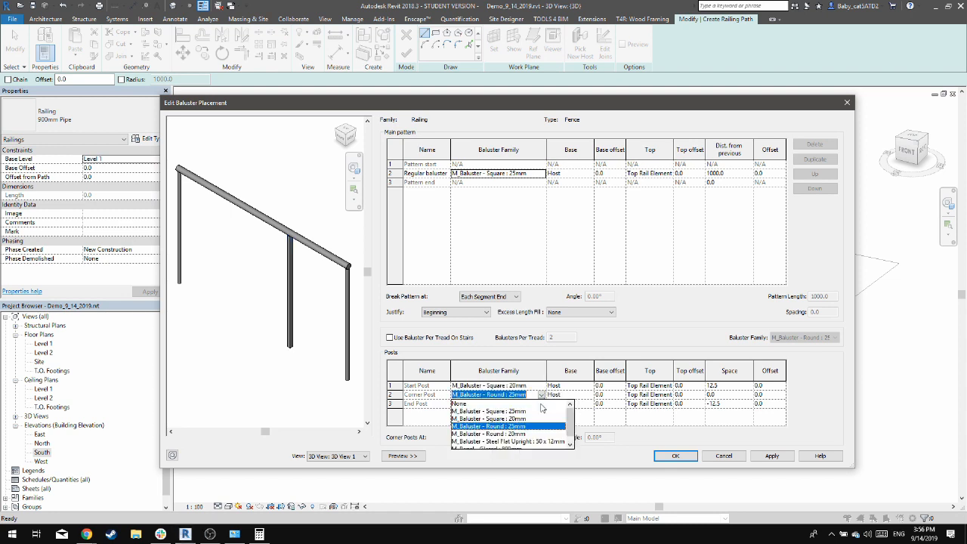
left_click(521, 411)
double_click(541, 404)
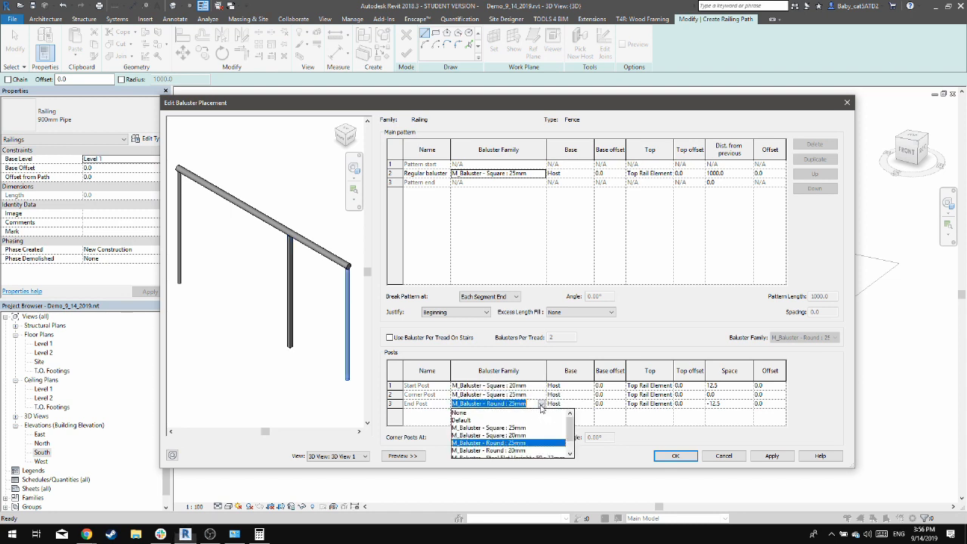
left_click(522, 420)
left_click(771, 455)
Confirm the baluster placement and apply the changes to the Fence type
left_click(495, 173)
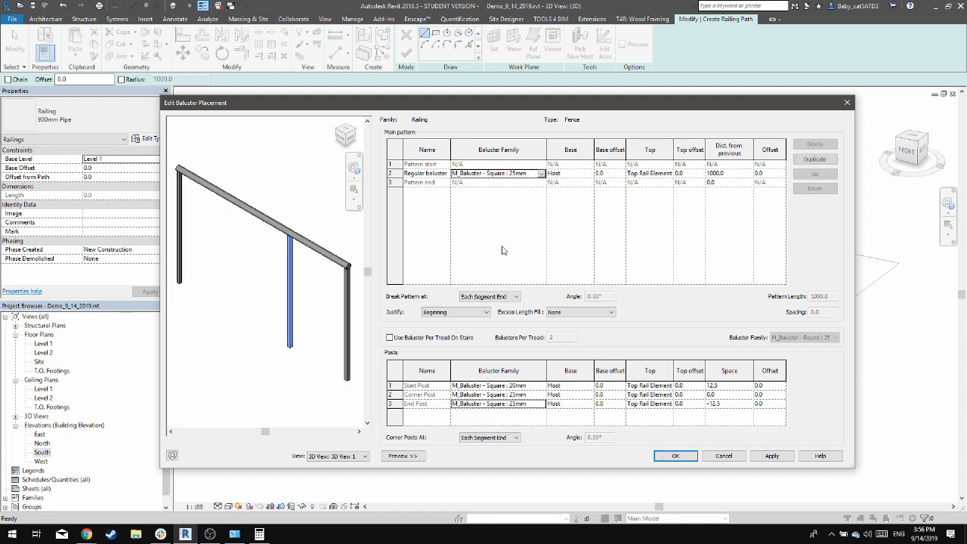
left_click(769, 455)
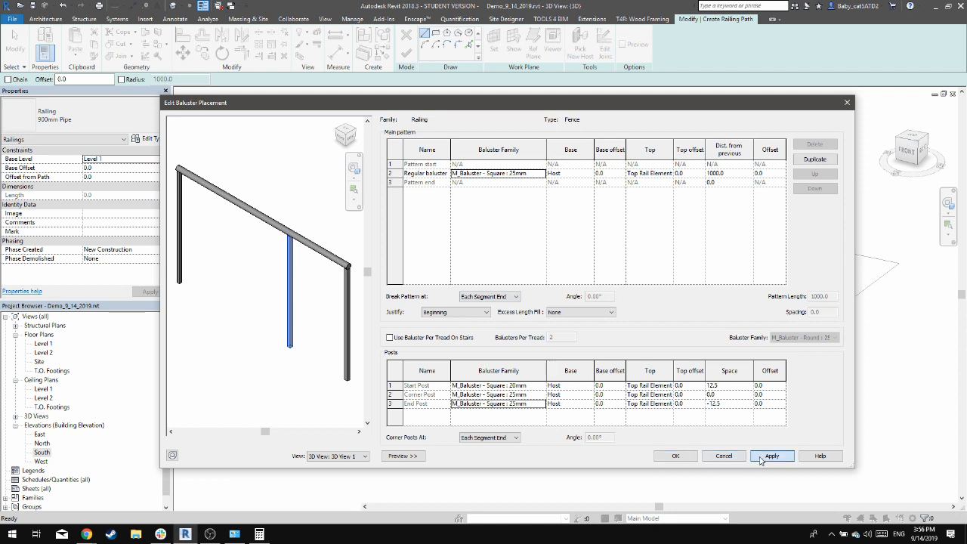
left_click(669, 173)
left_click(690, 292)
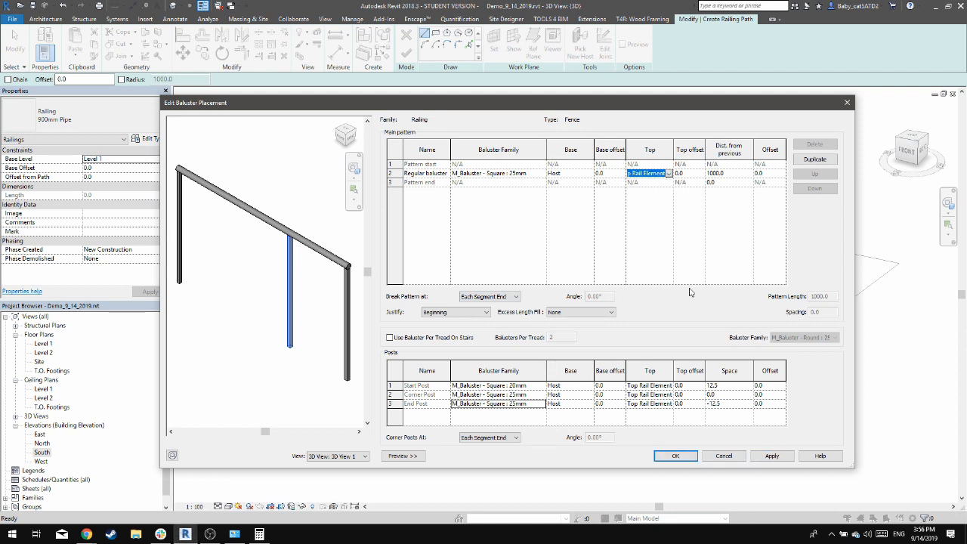
left_click(691, 454)
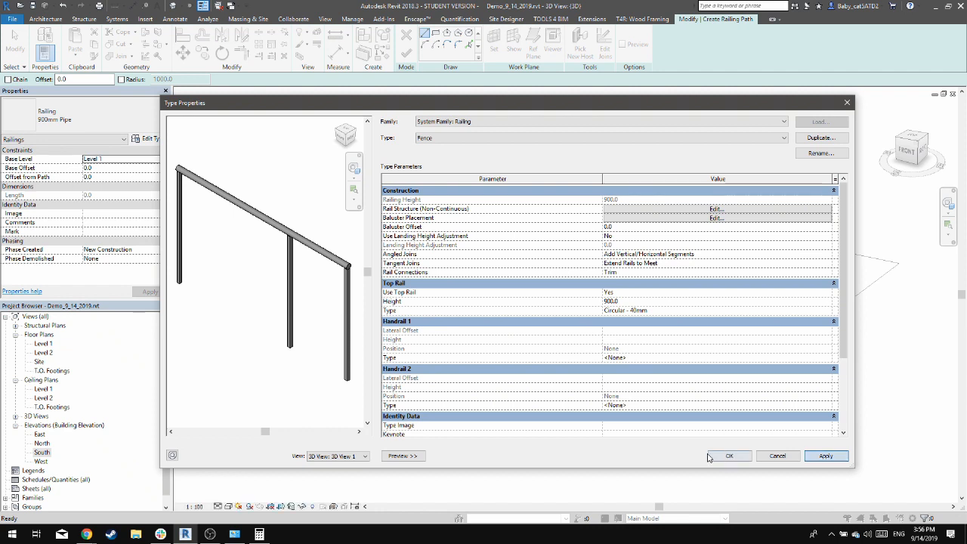
left_click(729, 457)
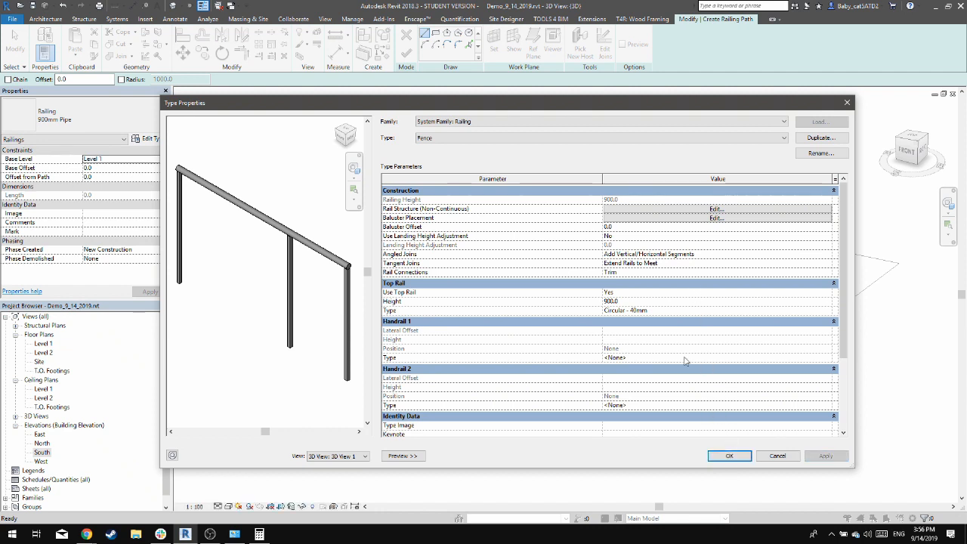
Change the Fence type's top rail to the Rectangular - 50x50mm type and apply it
left_click(831, 311)
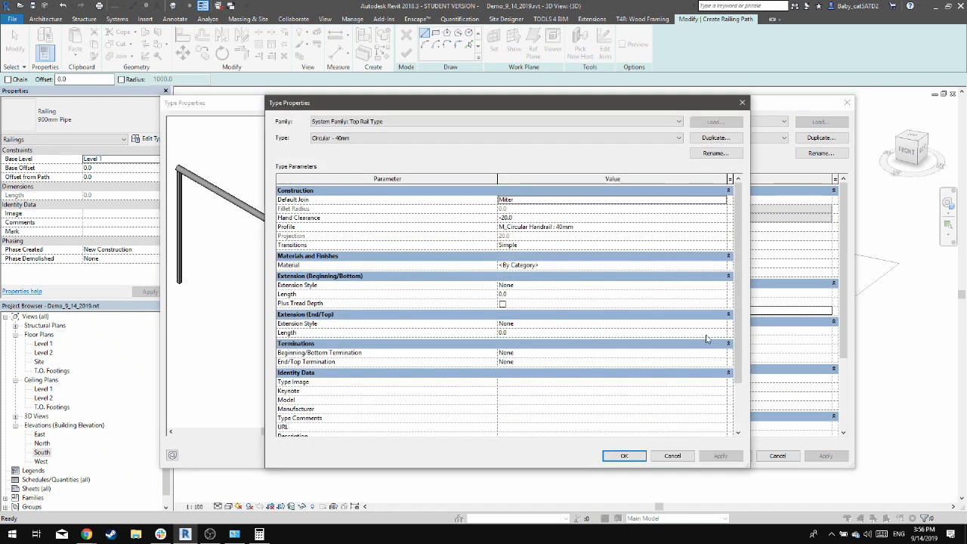
left_click(416, 137)
left_click(363, 153)
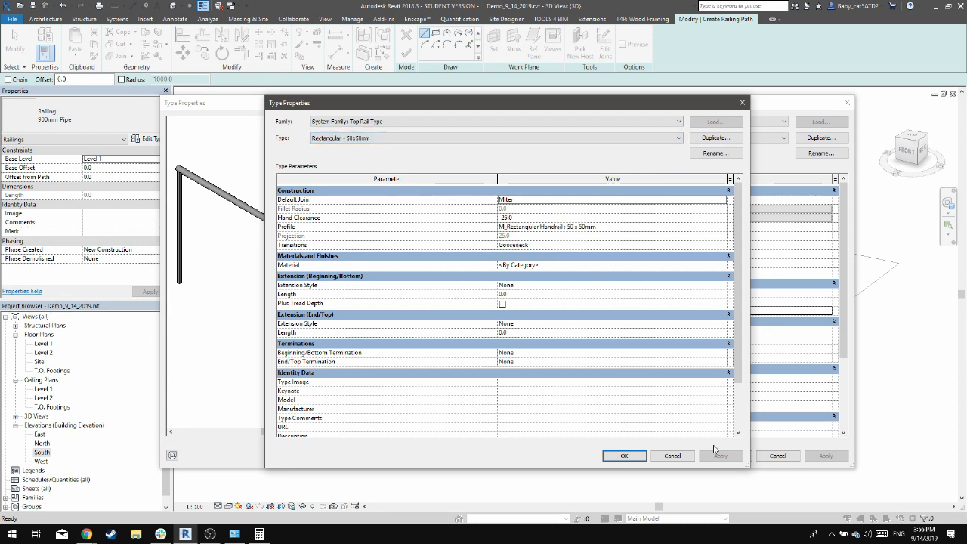
left_click(624, 456)
left_click(826, 456)
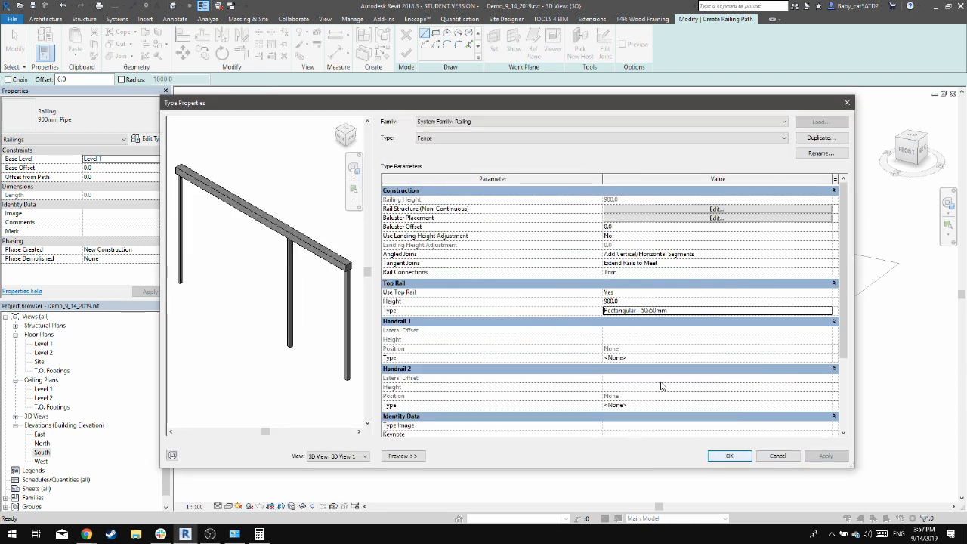
Reopen the Fence type's baluster placement and duplicate the regular baluster in the main pattern
left_click(716, 217)
left_click(761, 175)
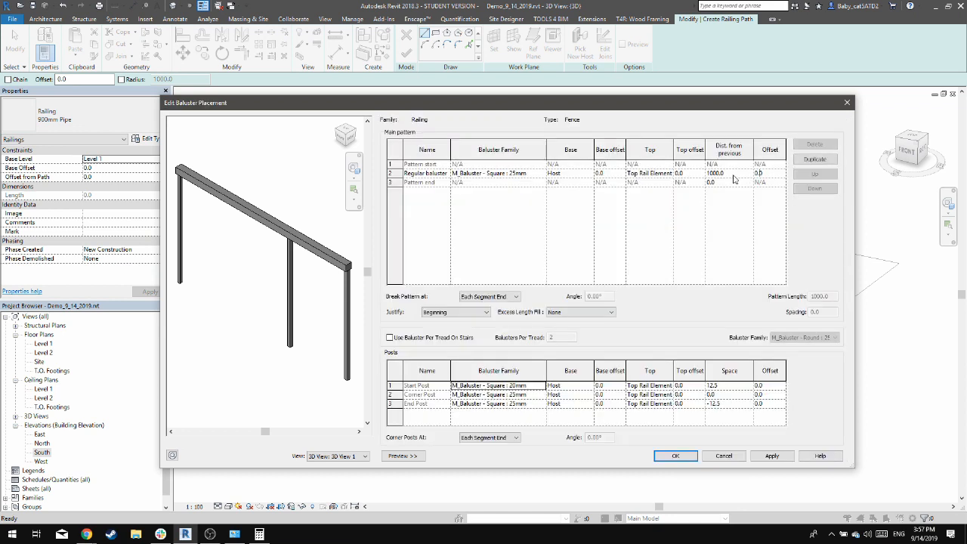
left_click(391, 174)
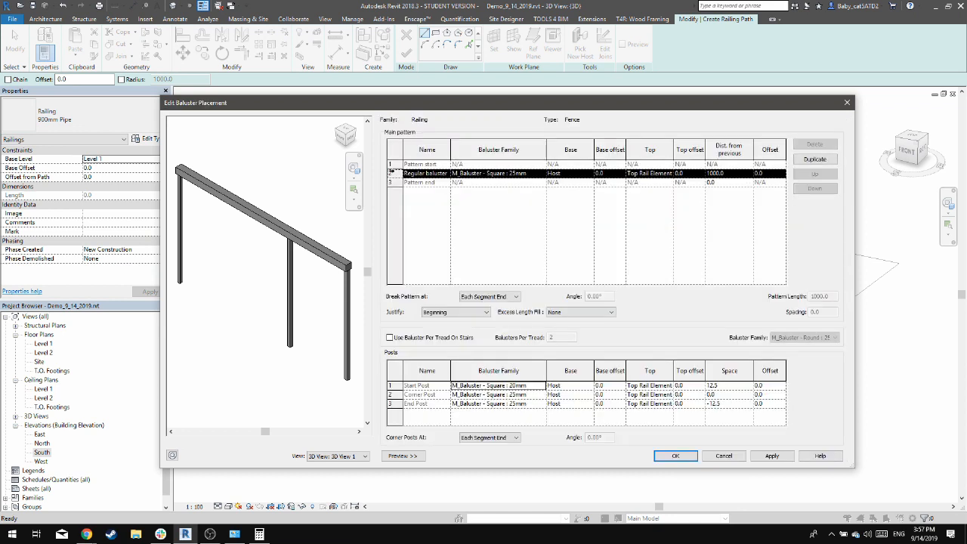
left_click(814, 159)
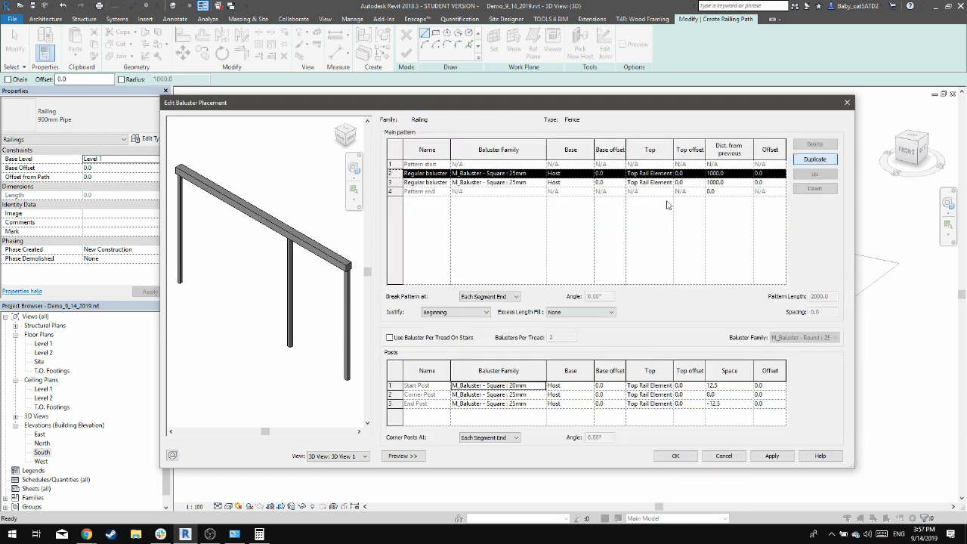
Set the distance from previous to 25 mm for both regular balusters and apply the pattern
left_click(747, 174)
left_click(736, 182)
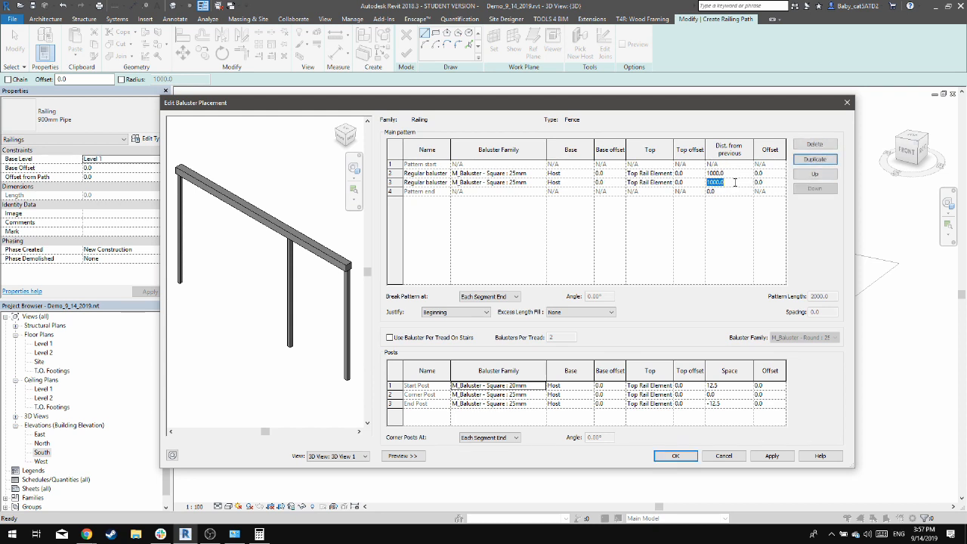
type("25")
key("Tab")
left_click(734, 173)
type("25")
key("Tab")
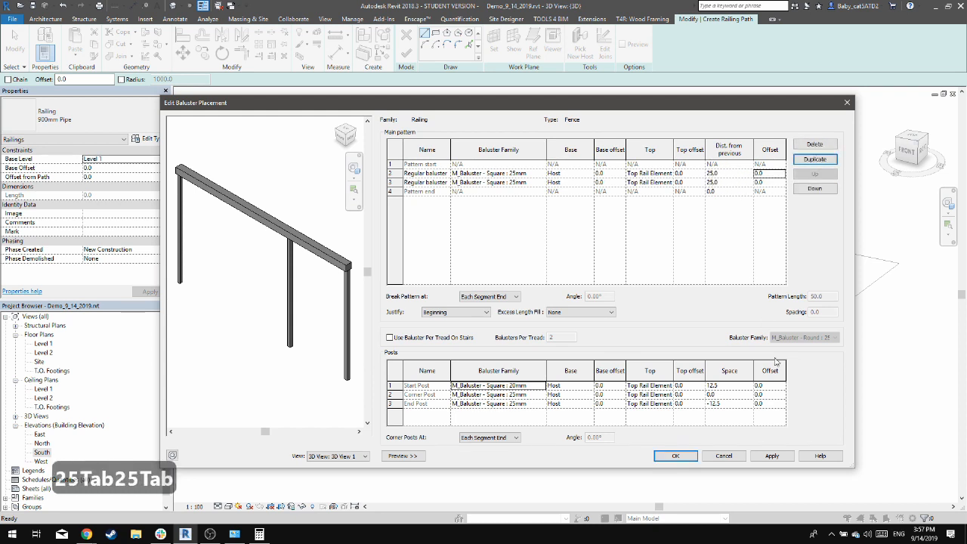
left_click(772, 456)
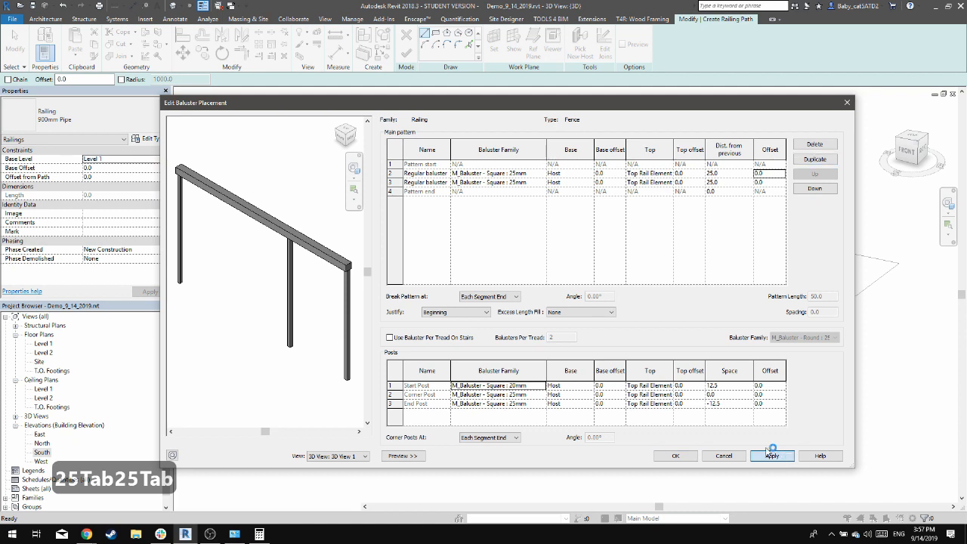
Set the end post's space to -25 mm and the start post's space to 25 mm, and apply them
left_click(732, 405)
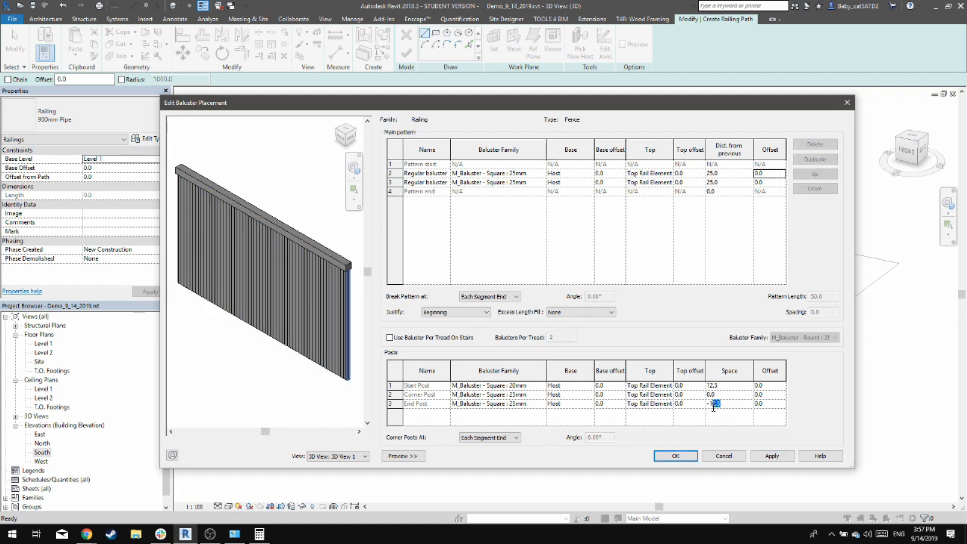
type("25")
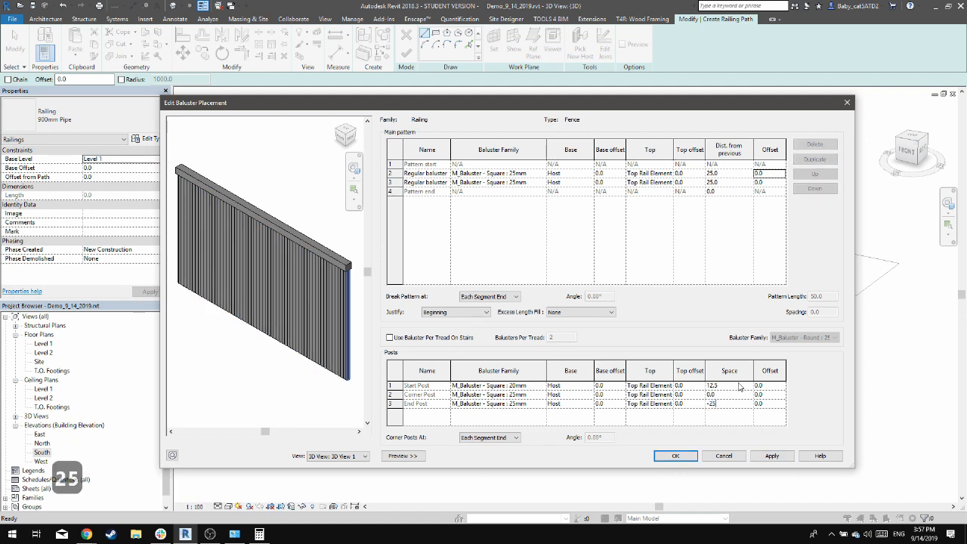
left_click(737, 386)
type("25")
key("Tab")
left_click(772, 455)
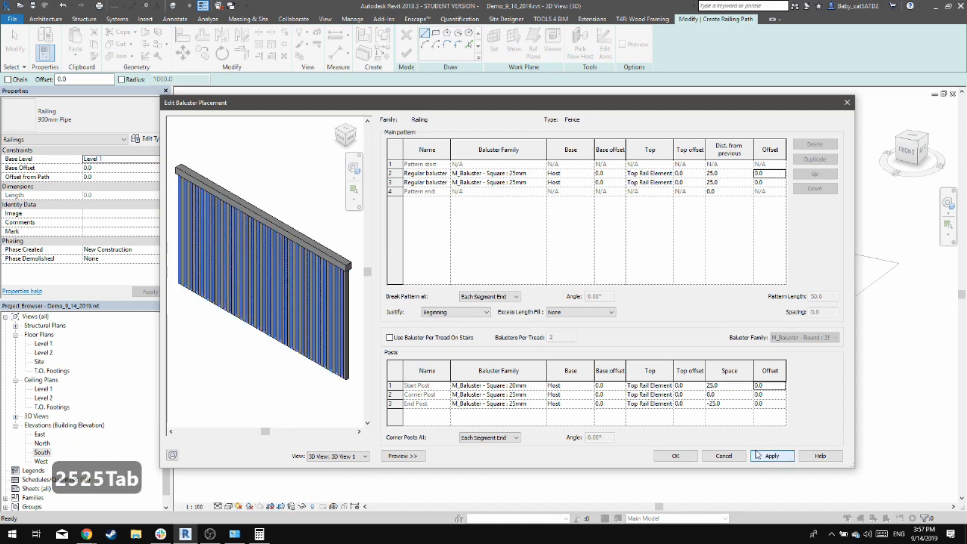
Set the base offset of the first regular baluster to -12.5 mm
left_click(601, 173)
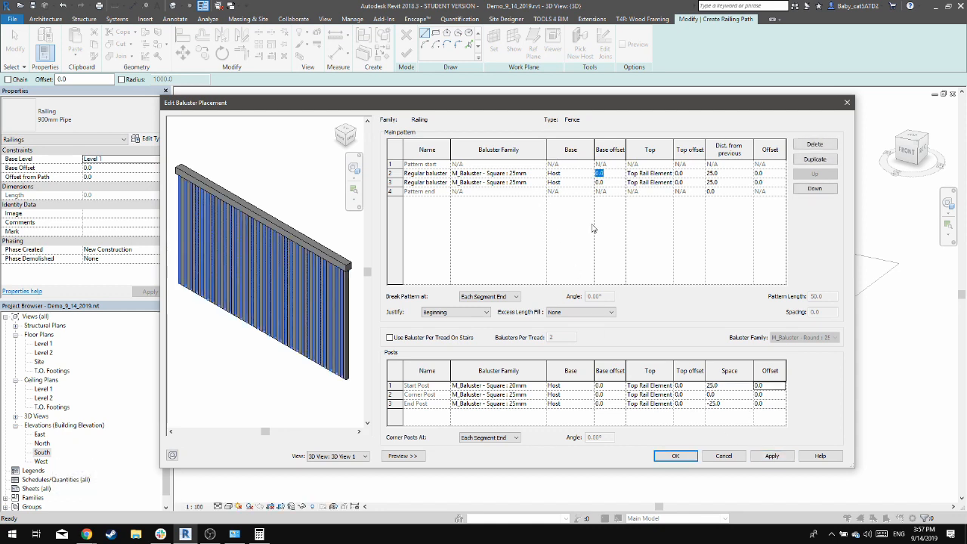
type("-12.5")
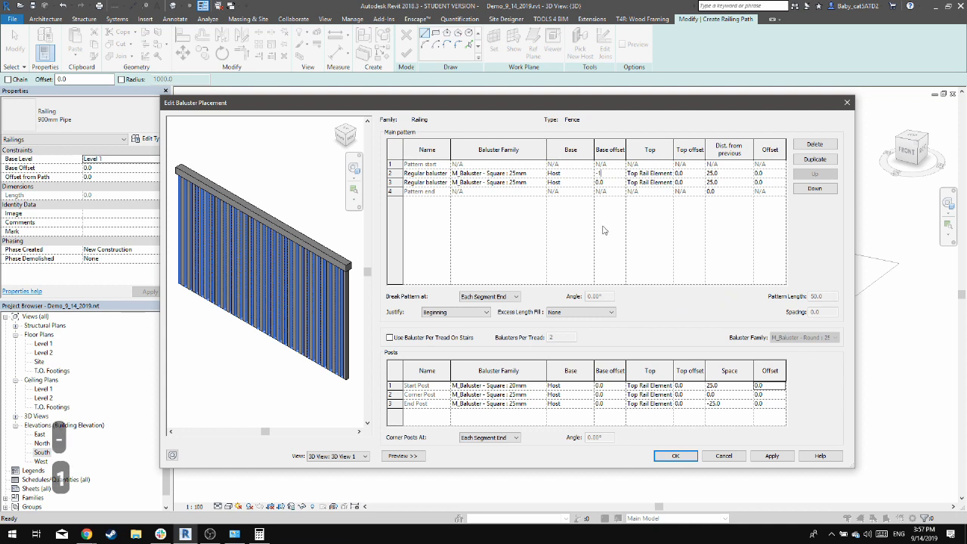
left_click(609, 182)
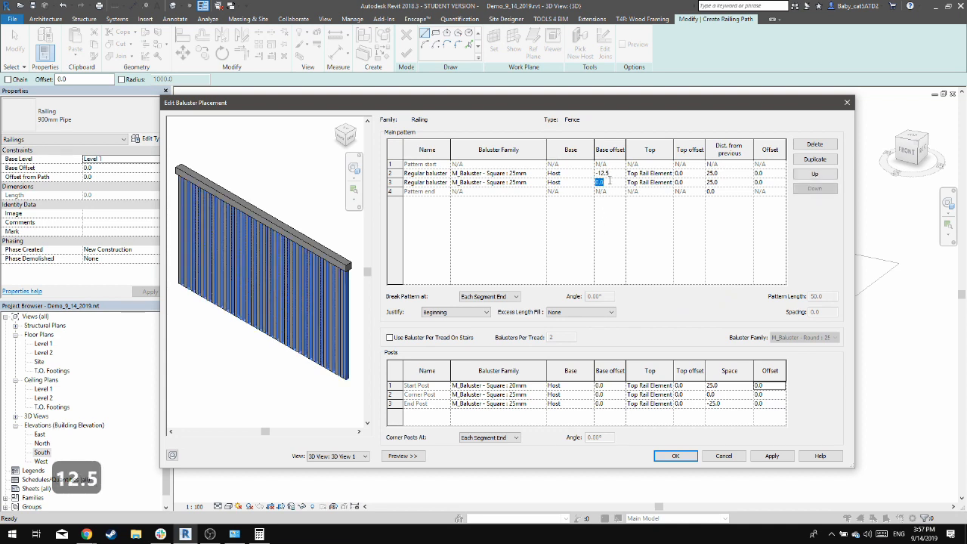
Try base offsets of -6.125 mm for the first regular baluster and 6.125 mm for the second, and apply them
left_click(604, 173)
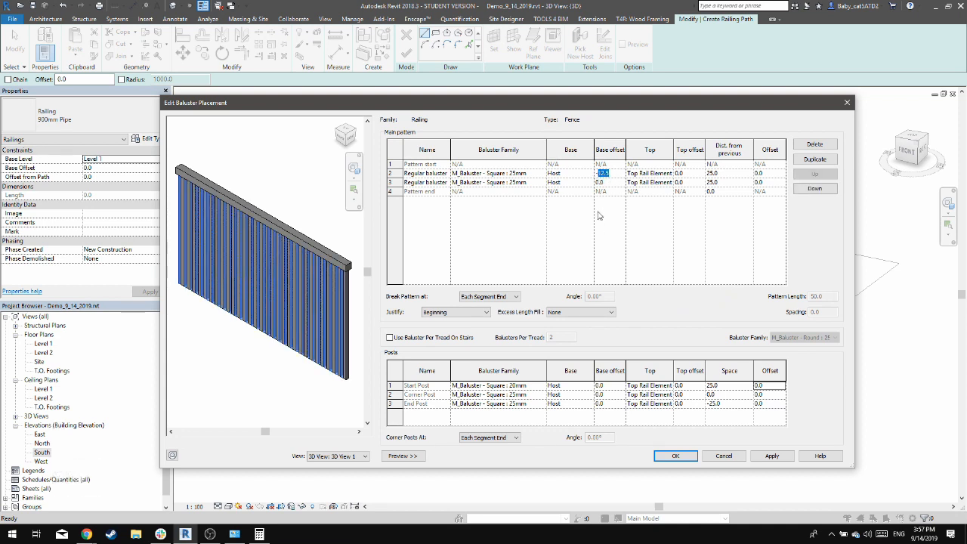
type("-6")
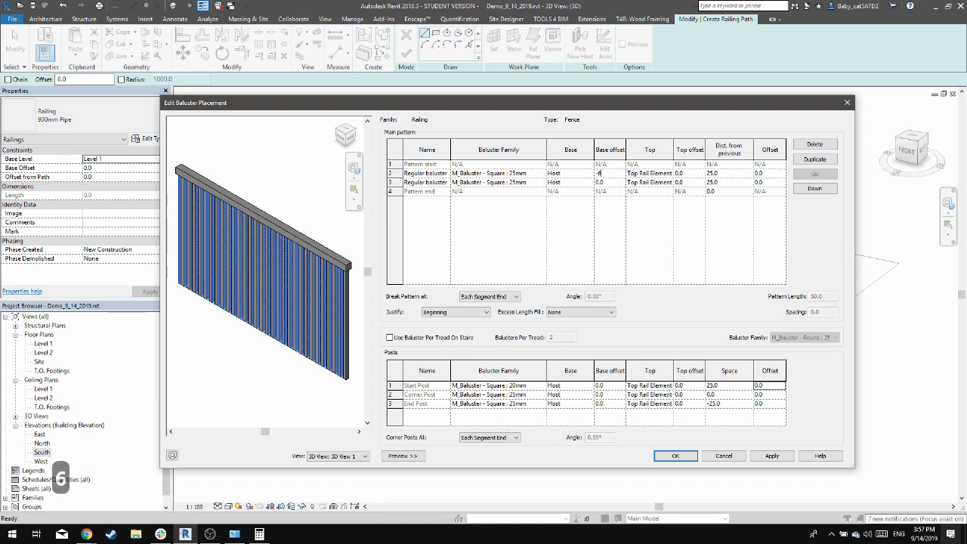
key("BackSpace")
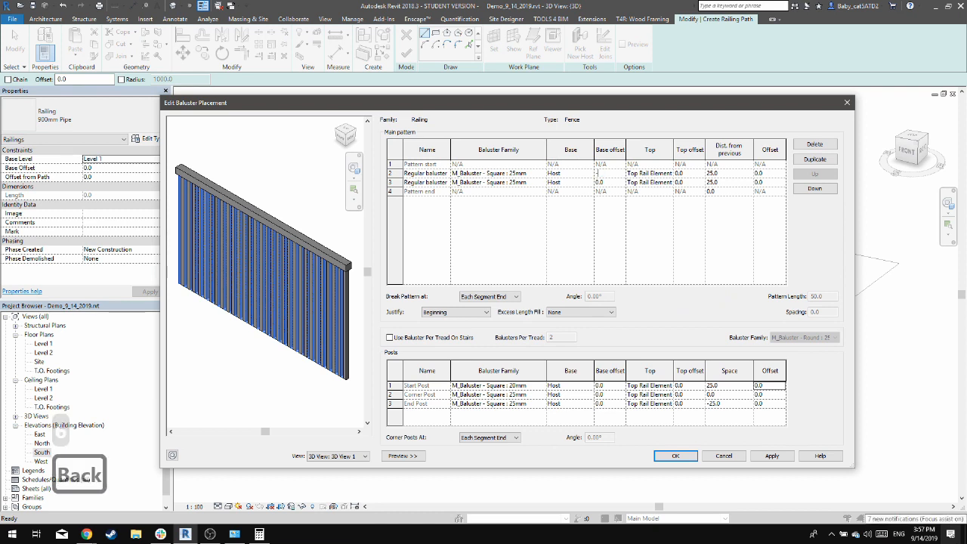
type("6.125")
key("Tab")
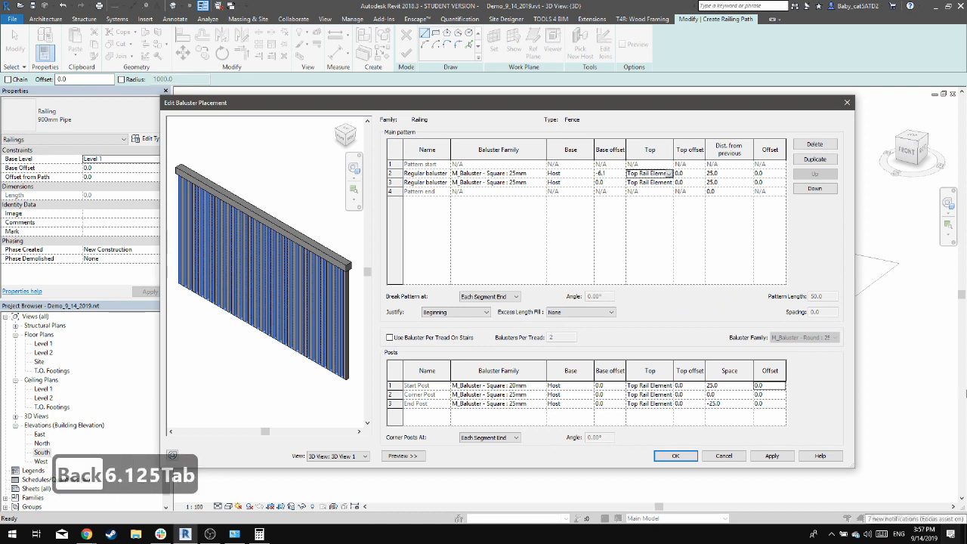
left_click(618, 184)
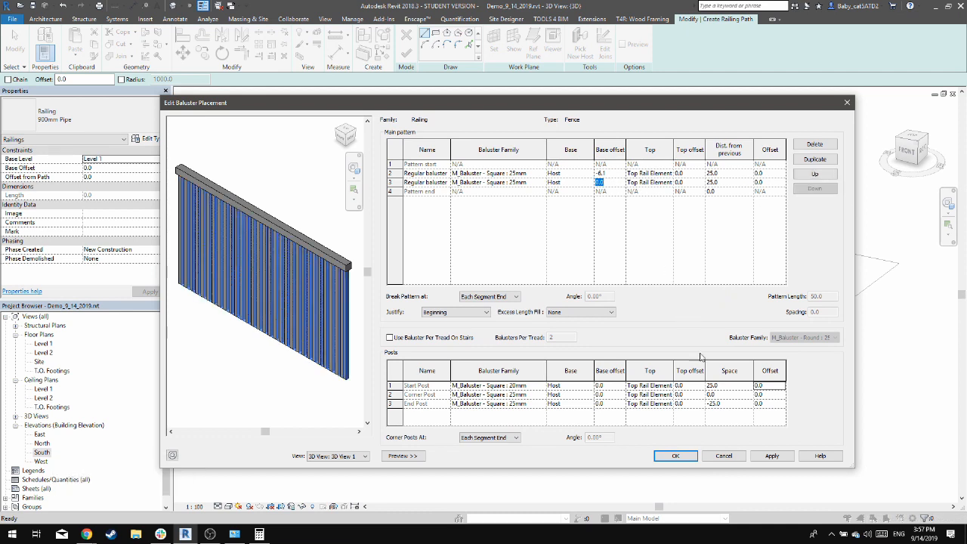
type("6.125")
key("Tab")
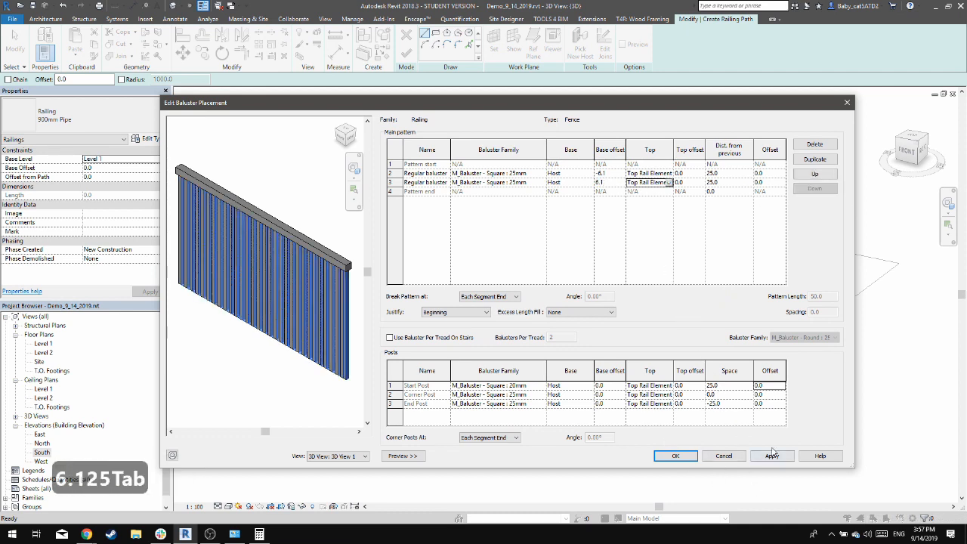
left_click(772, 455)
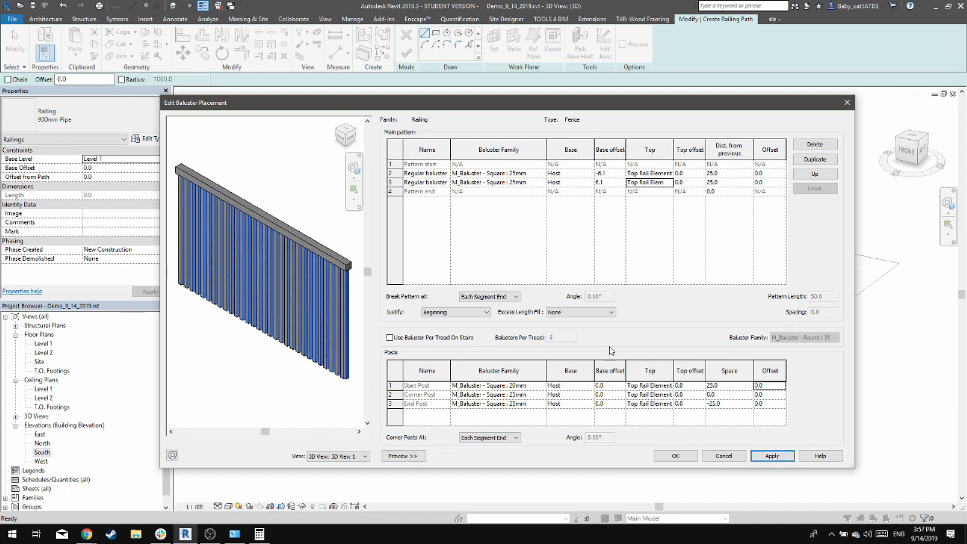
Reset the base offset of both regular balusters to 0
left_click(614, 182)
type("0")
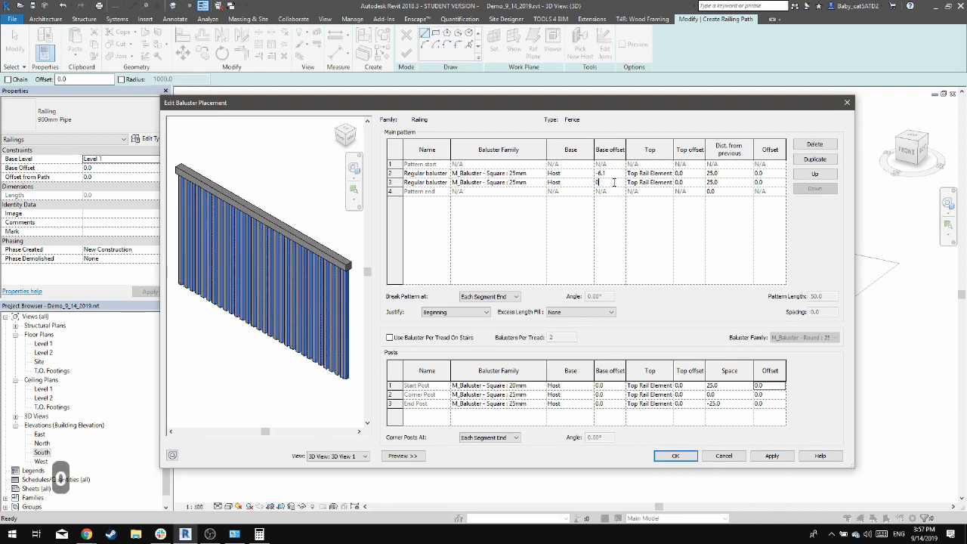
left_click(621, 173)
type("0")
key("Tab")
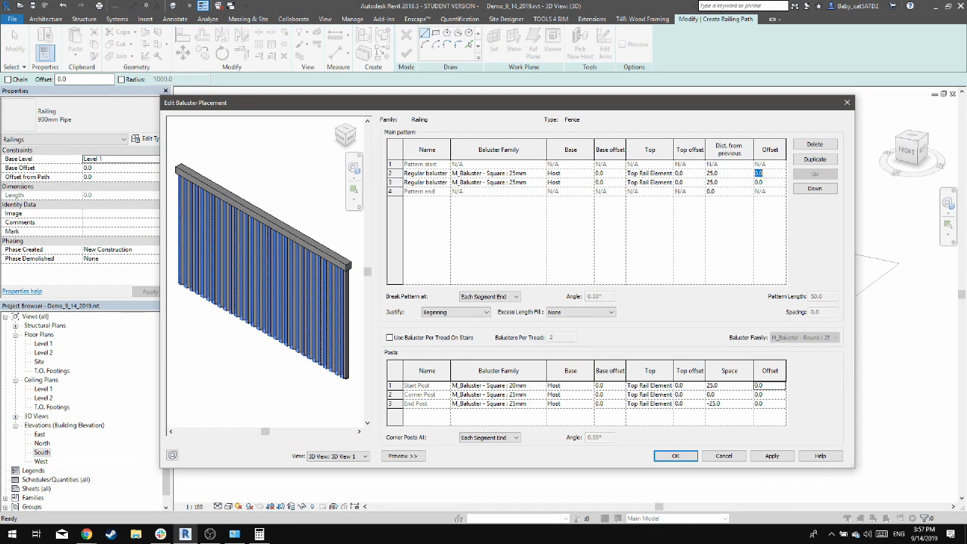
Set the lateral offset to 6.125 mm for the first regular baluster and -6.125 mm for the second, and accept the baluster placement
type("6.125")
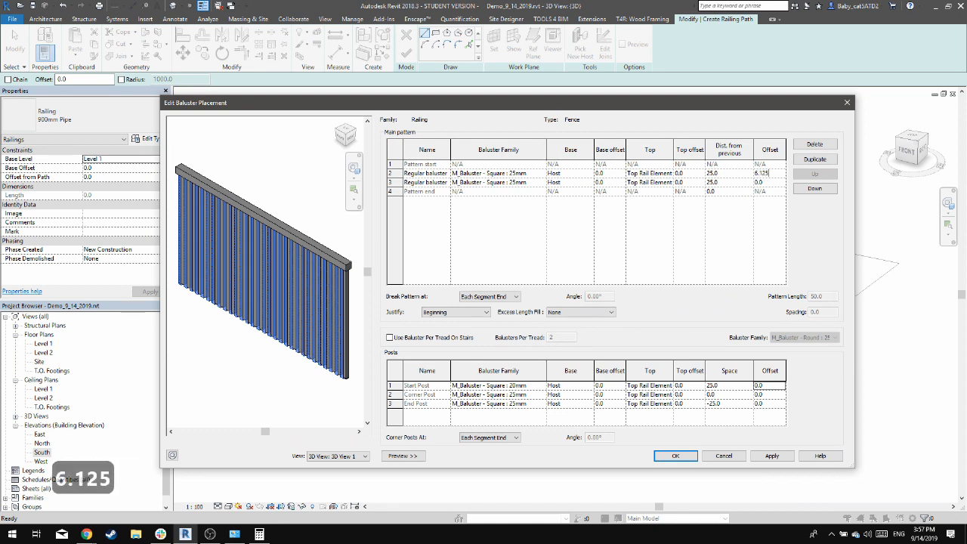
key("Tab")
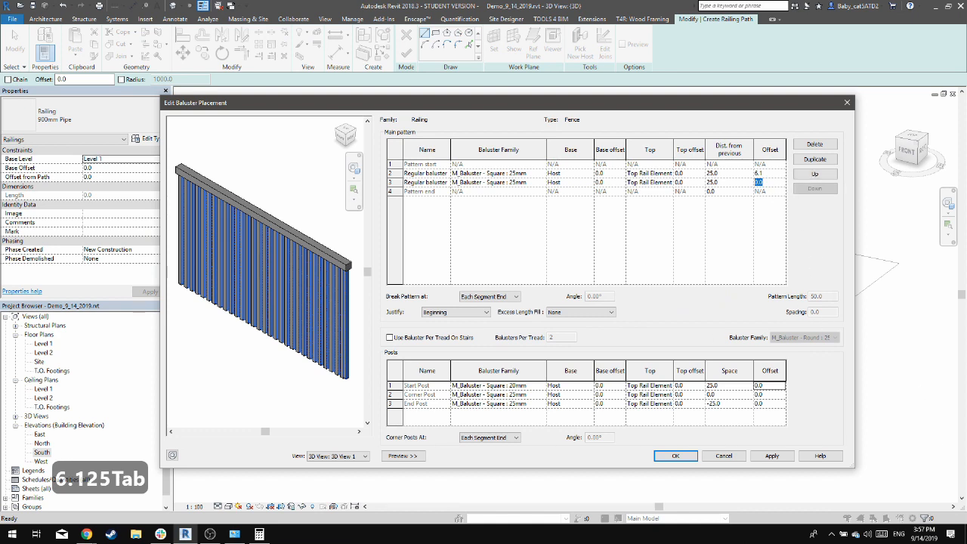
type("-6.125")
key("Tab")
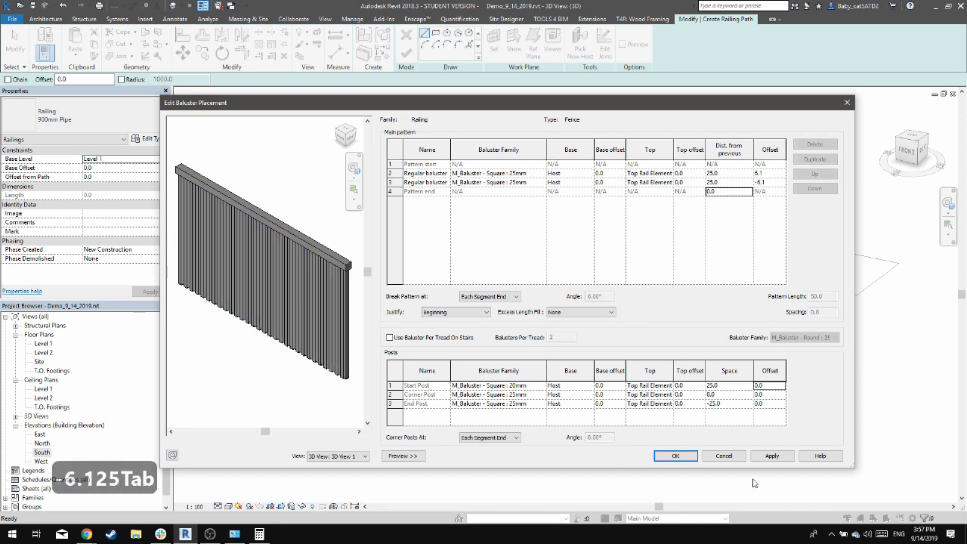
left_click(782, 458)
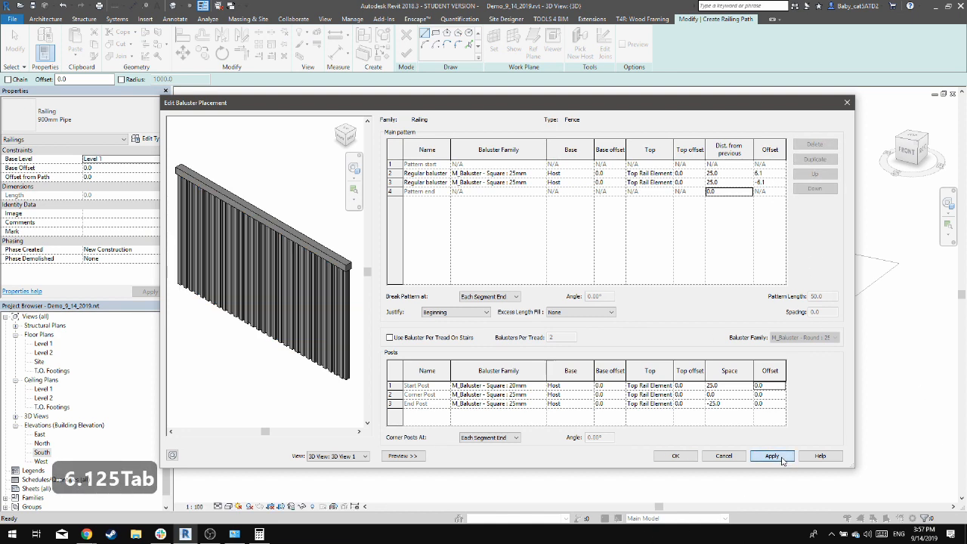
left_click(675, 456)
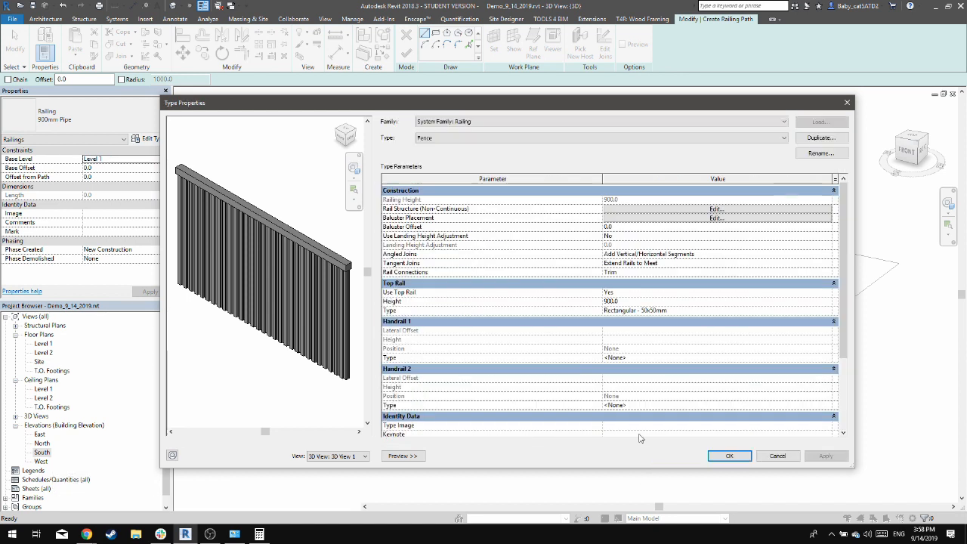
Set the Fence type's top rail height to 1500 mm, apply it and accept the type properties
left_click(690, 300)
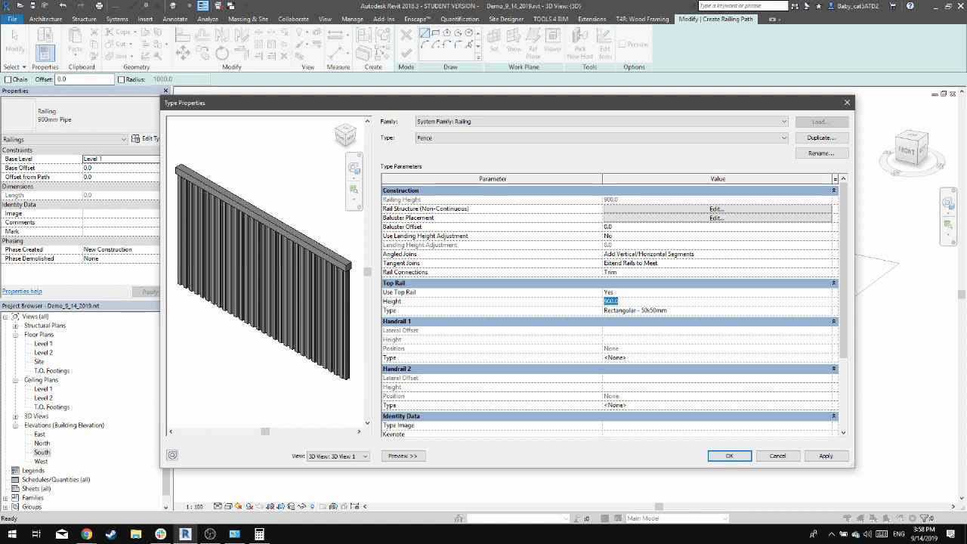
type("1500")
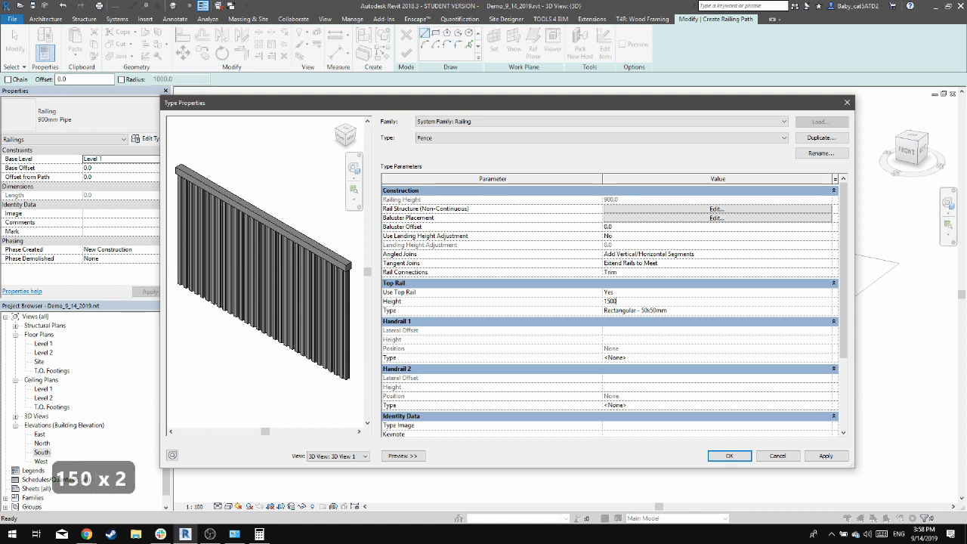
key("Tab")
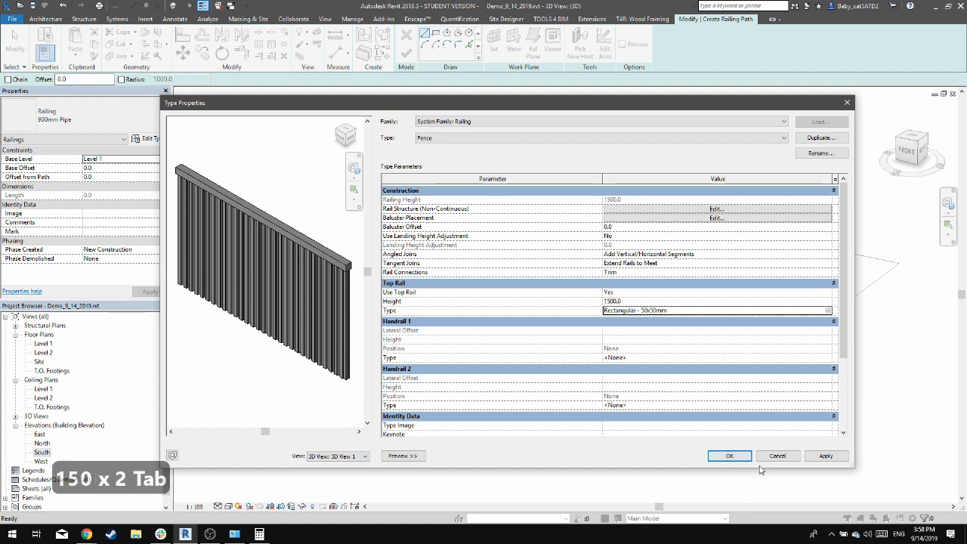
left_click(826, 455)
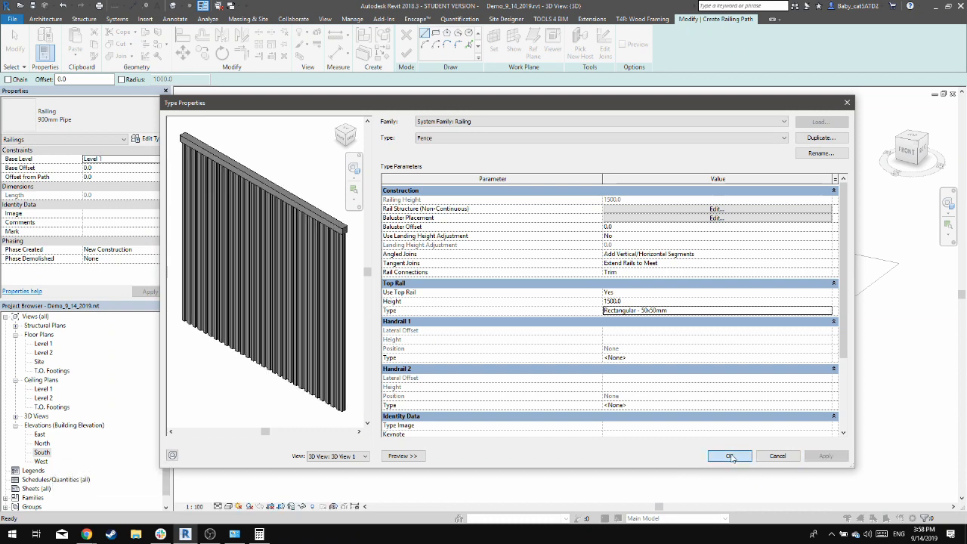
left_click(729, 456)
Open the Site floor plan to sketch the fence path
middle_click_drag(627, 395, 521, 378, "shift")
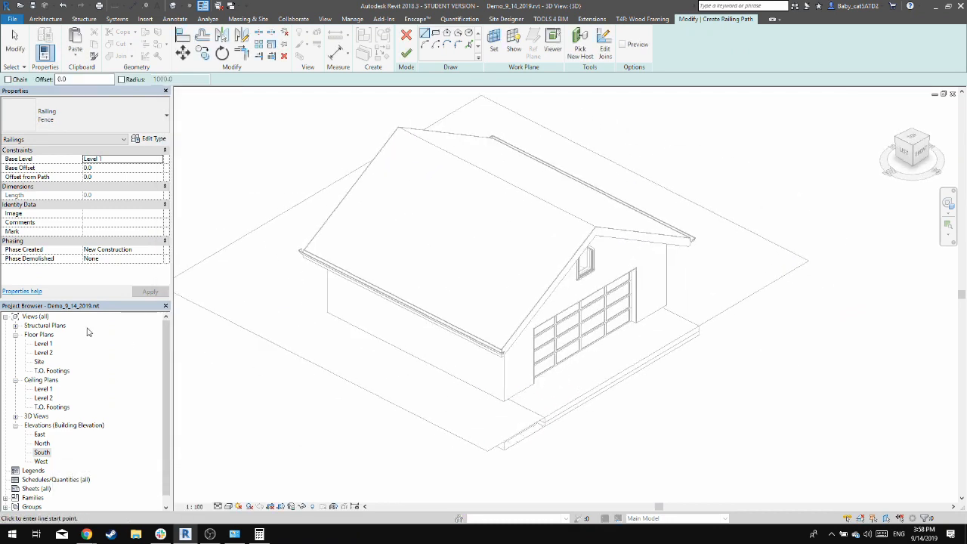
double_click(39, 362)
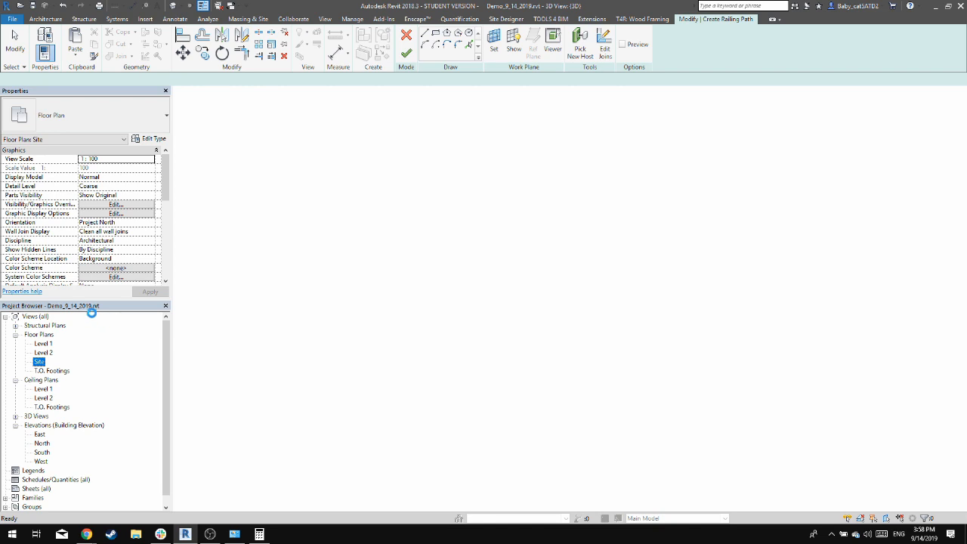
scroll(583, 341, "up", 2)
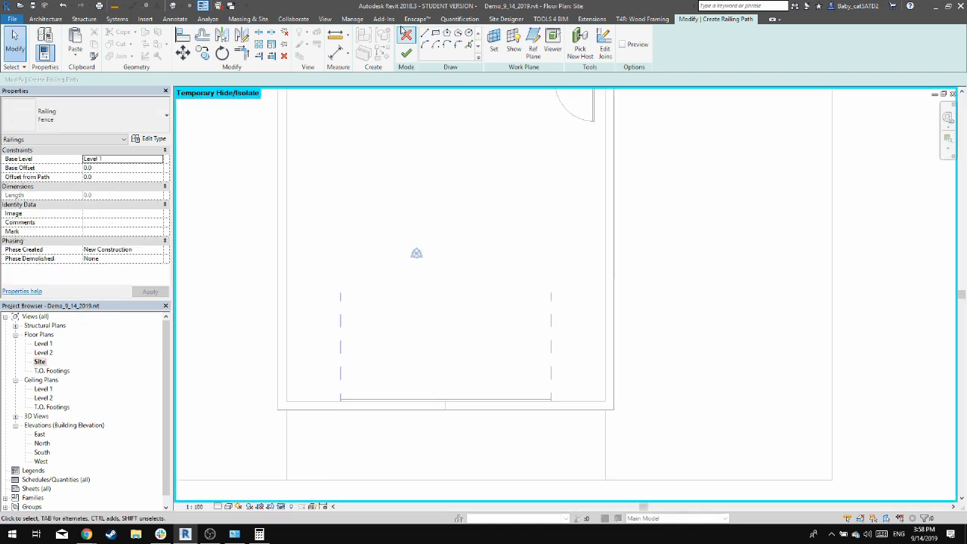
left_click(424, 33)
scroll(483, 260, "up", 3)
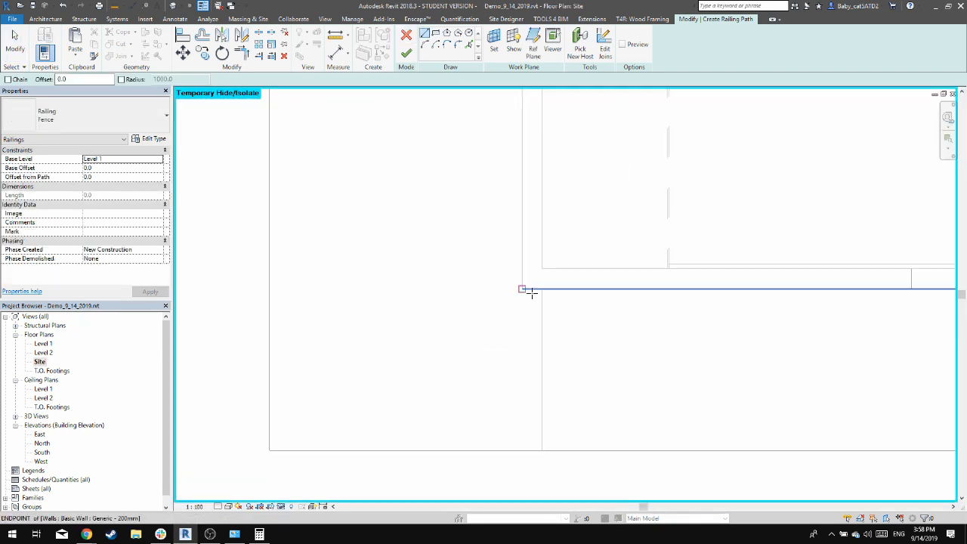
left_click(522, 289)
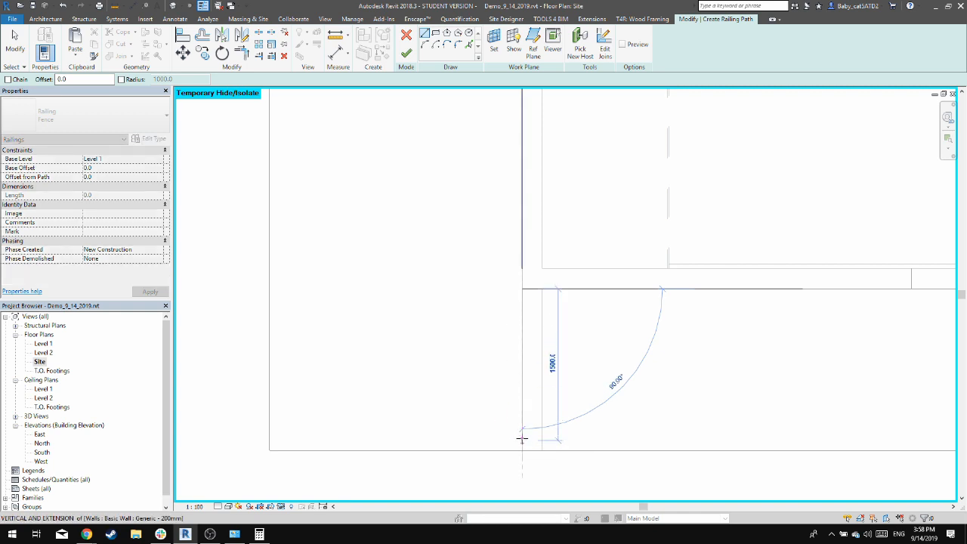
key("Escape")
Switch the path sketch to Pick Lines and set its offset to 50 mm
left_click(469, 44)
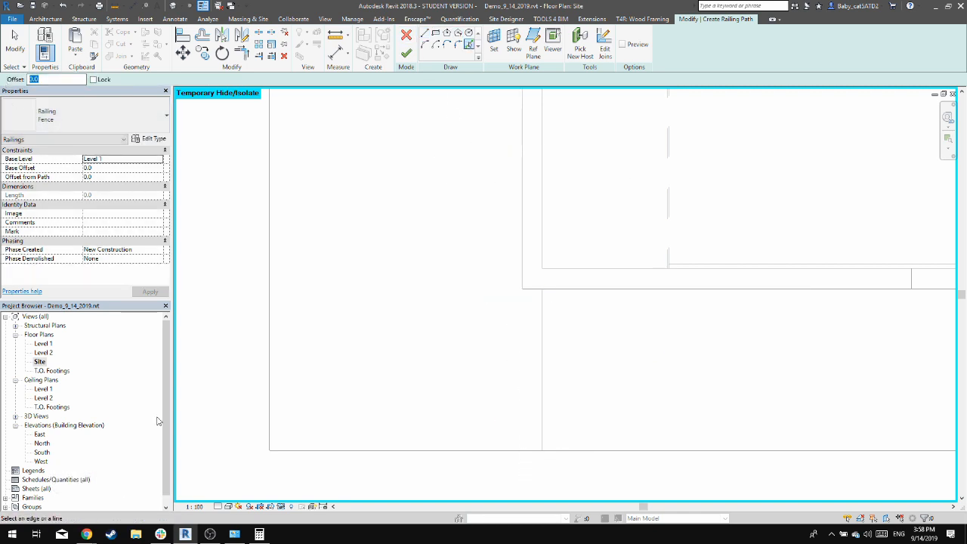
type("12.5")
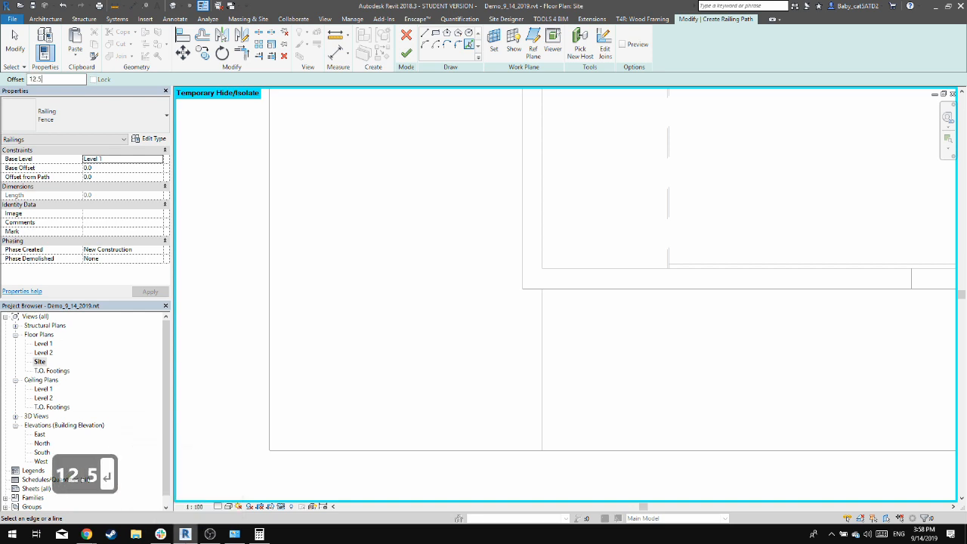
key("Return")
double_click(35, 79)
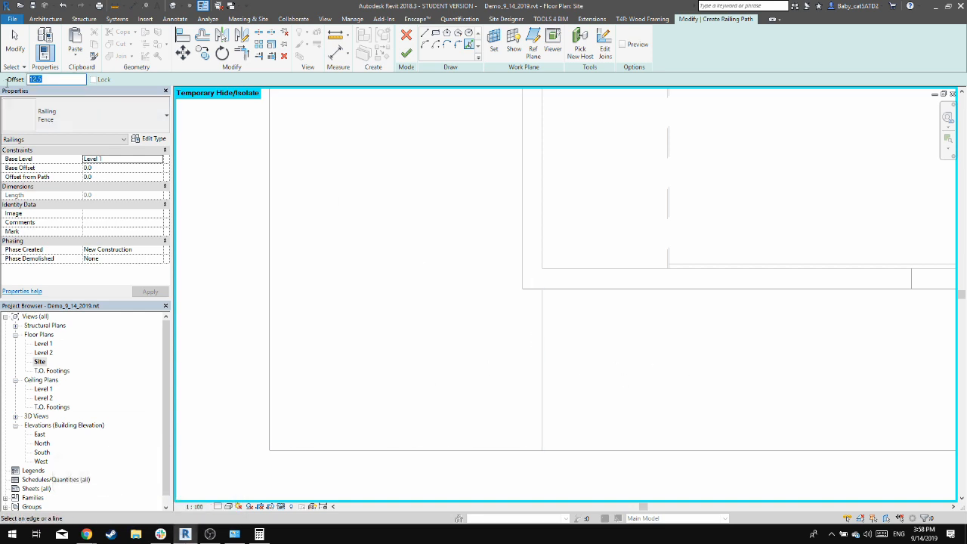
type("500")
key("Return")
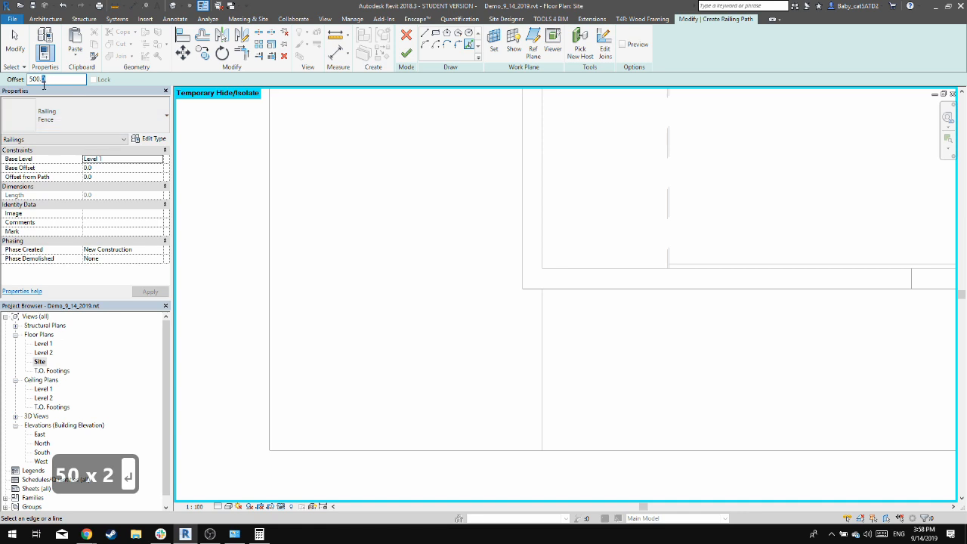
type("\\")
key("BackSpace")
key("shift+Return")
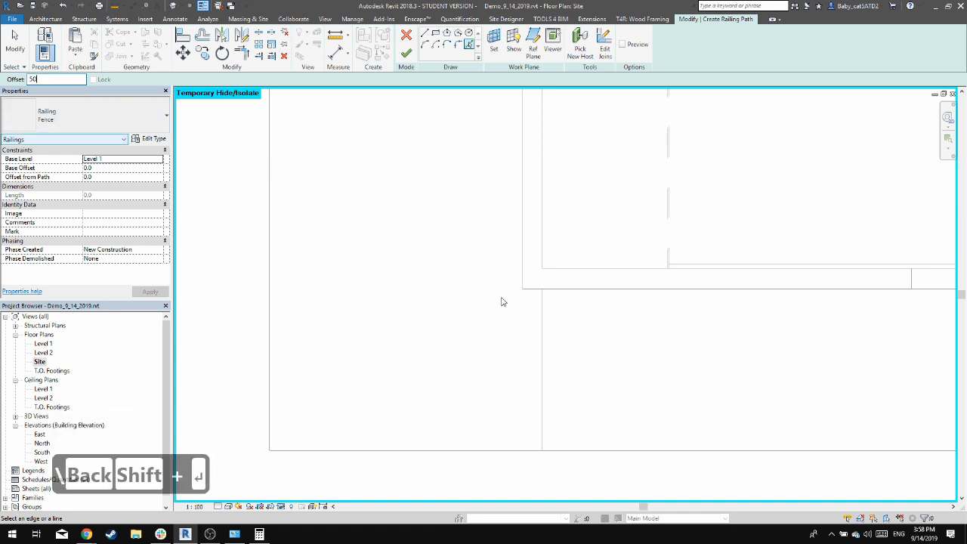
Create offset fence path lines from the driveway's west edge and the site's south, west, north and east boundaries
left_click(539, 328)
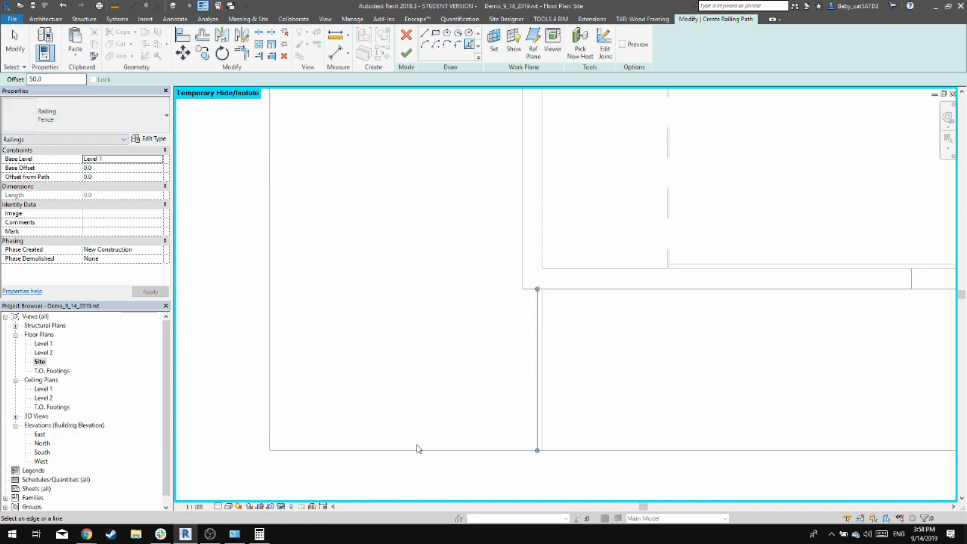
left_click(407, 449)
left_click(272, 319)
mouse_move(330, 299)
middle_mouse_down()
mouse_move(363, 222)
mouse_move(401, 212)
mouse_move(375, 344)
middle_mouse_up()
middle_click_drag(486, 197, 464, 311)
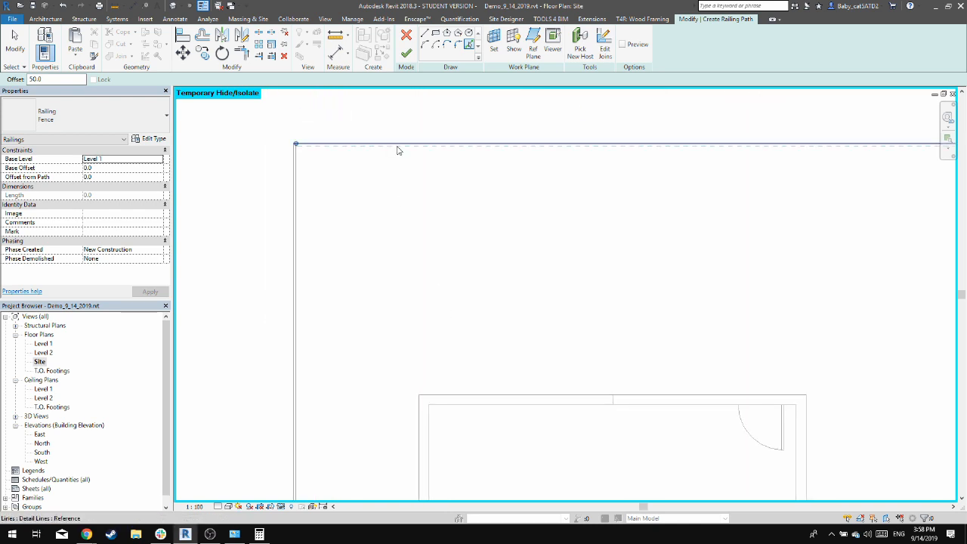
left_click(398, 149)
scroll(425, 213, "down", 2)
left_click(742, 228)
Draw a straight fence path line from the garage's southeast corner to the east path line, with a 50 mm offset
middle_click_drag(586, 276, 569, 123)
scroll(633, 337, "up", 2)
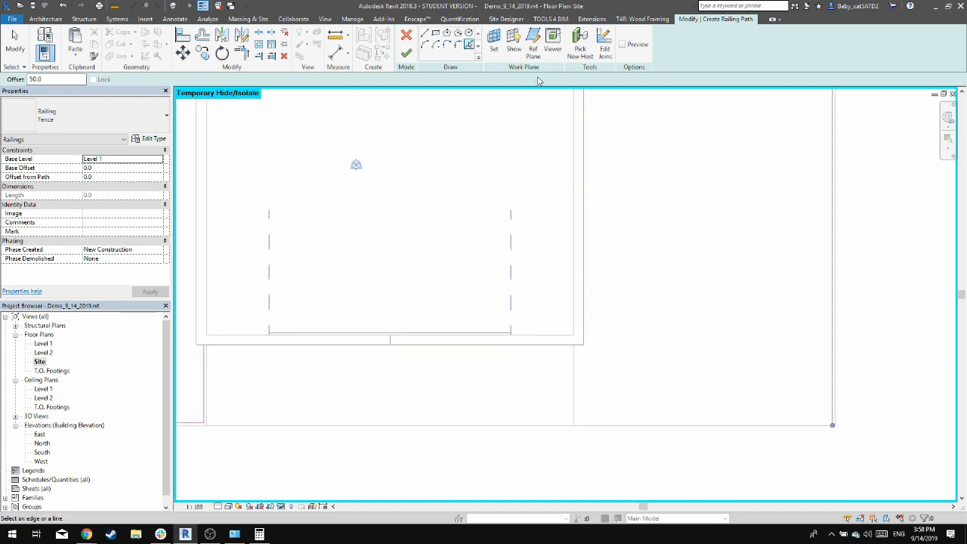
left_click(425, 34)
left_click(582, 344)
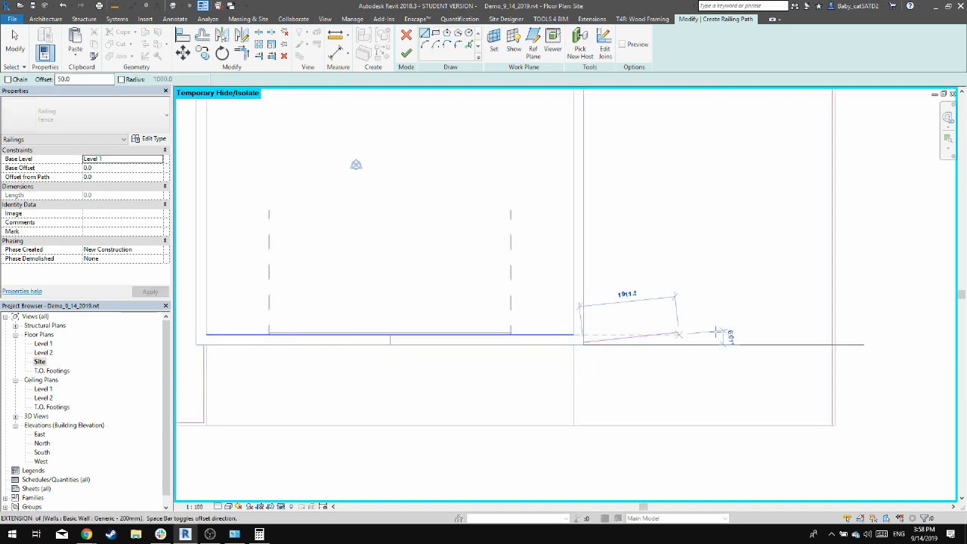
left_click(832, 344)
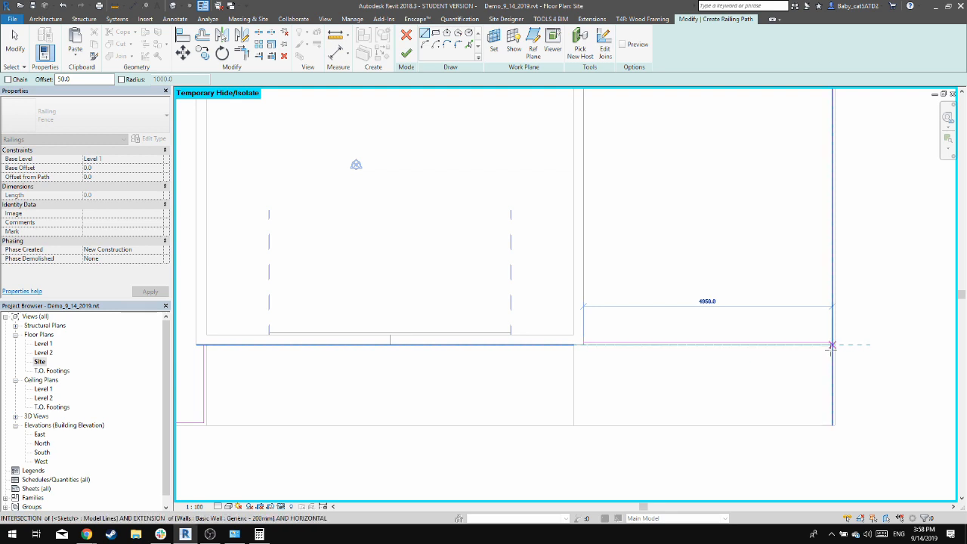
key("Escape")
key("Escape")
Trim the east path line to a corner with the new front segment and finish the railing sketch
key("t")
key("r")
key("Escape")
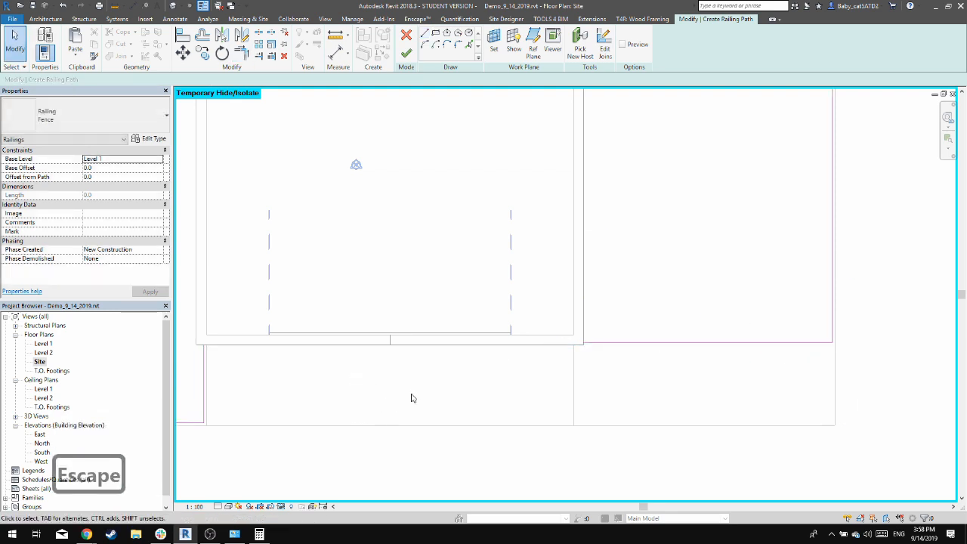
left_click(408, 55)
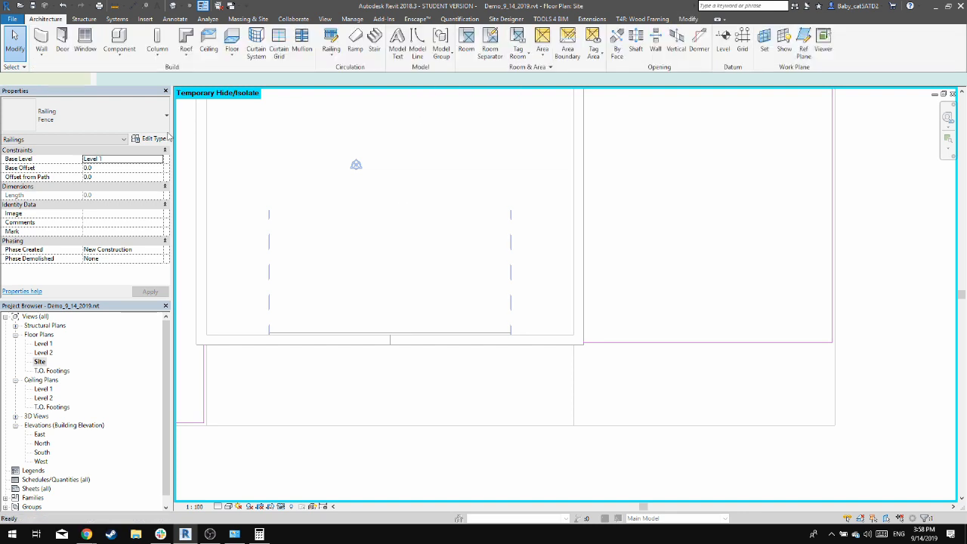
Open the default 3D view to check the fence around the garage lot
left_click(172, 5)
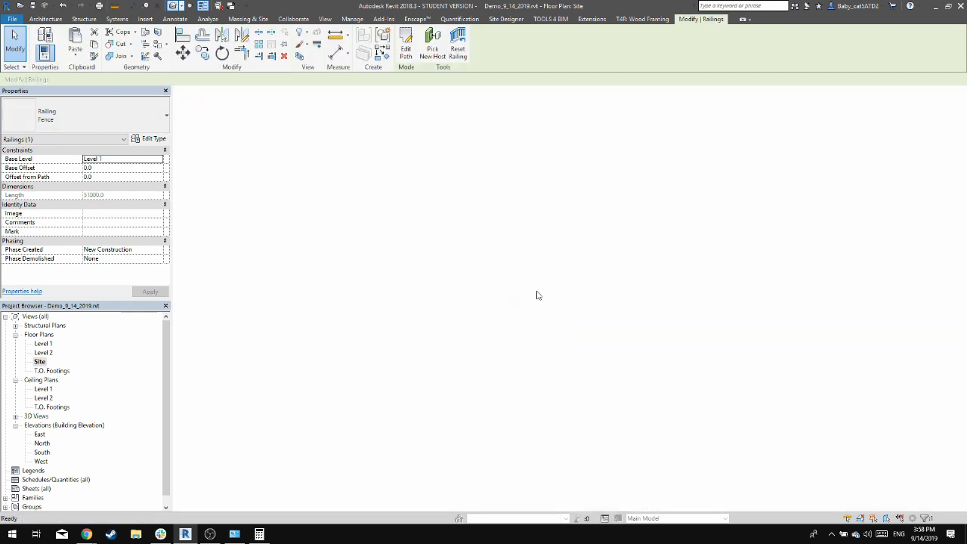
middle_click_drag(787, 341, 603, 427, "shift")
left_click(633, 404)
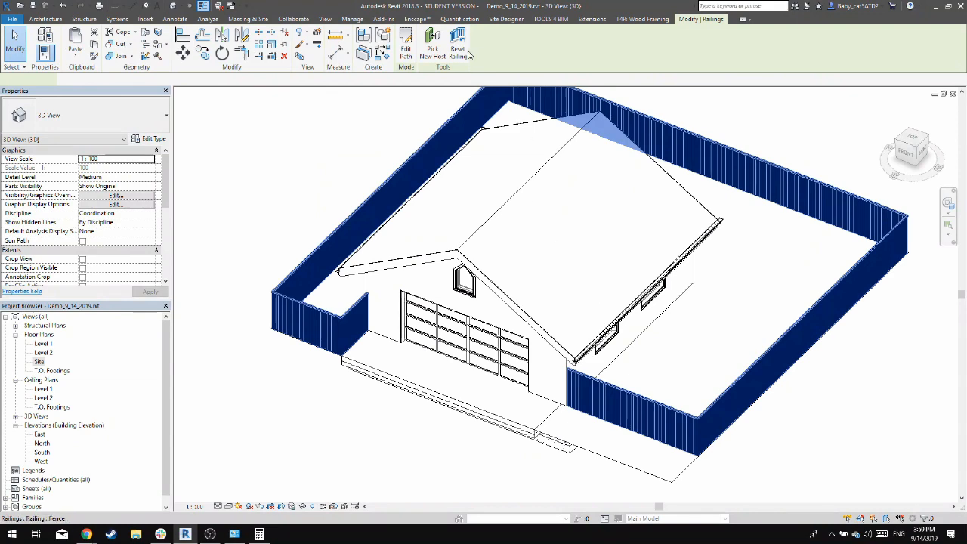
key("Escape")
Edit the toposurface, setting its two east boundary points to an elevation of -100, and finish the surface
left_click(718, 337)
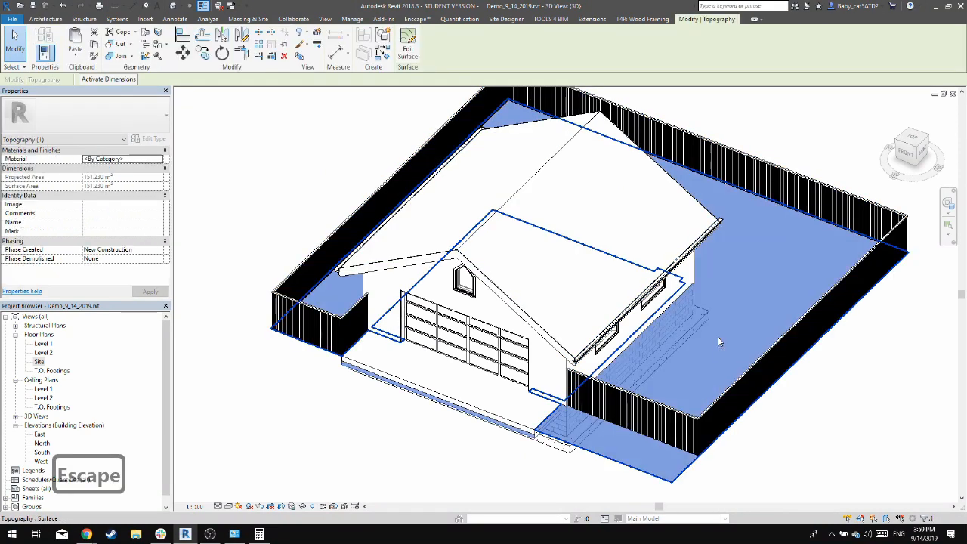
left_click(414, 63)
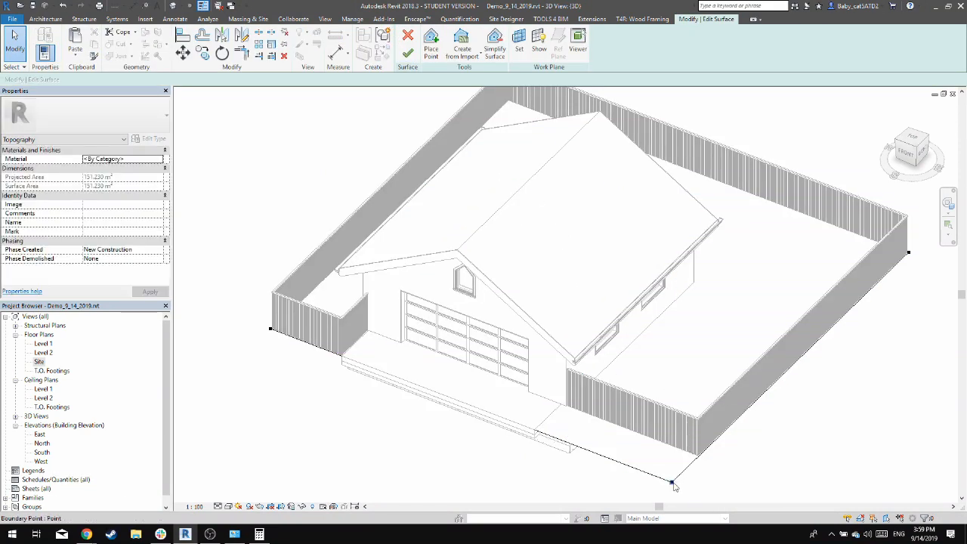
left_click_drag(922, 266, 891, 231, "ctrl")
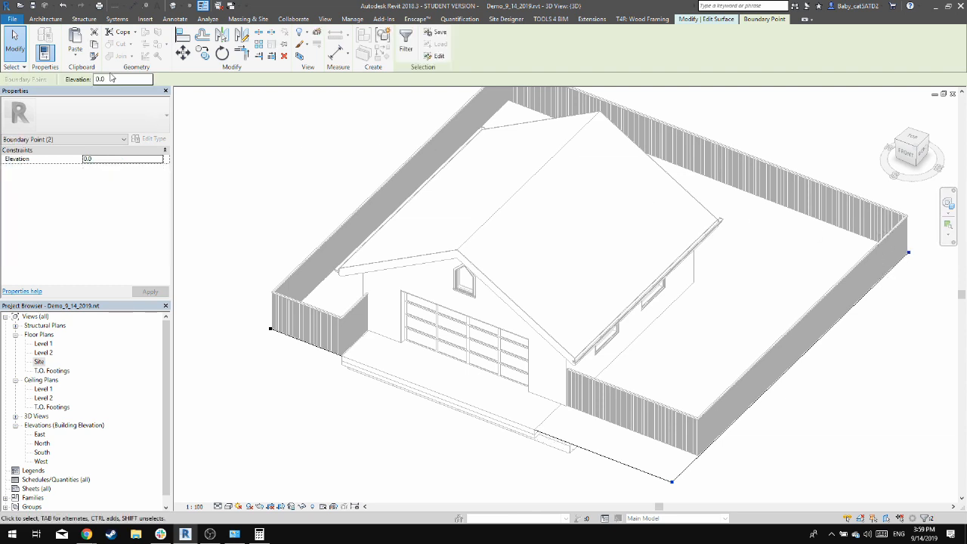
type("-100")
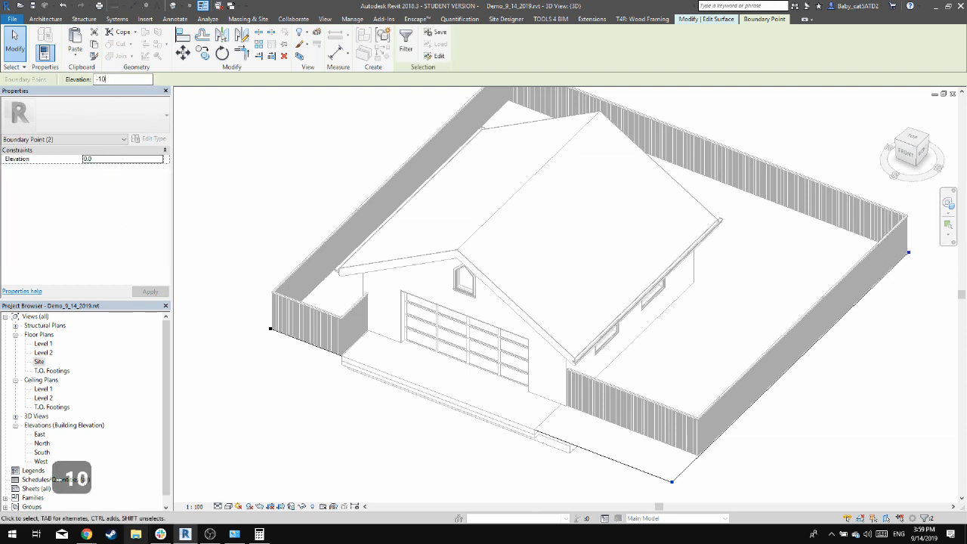
key("Return")
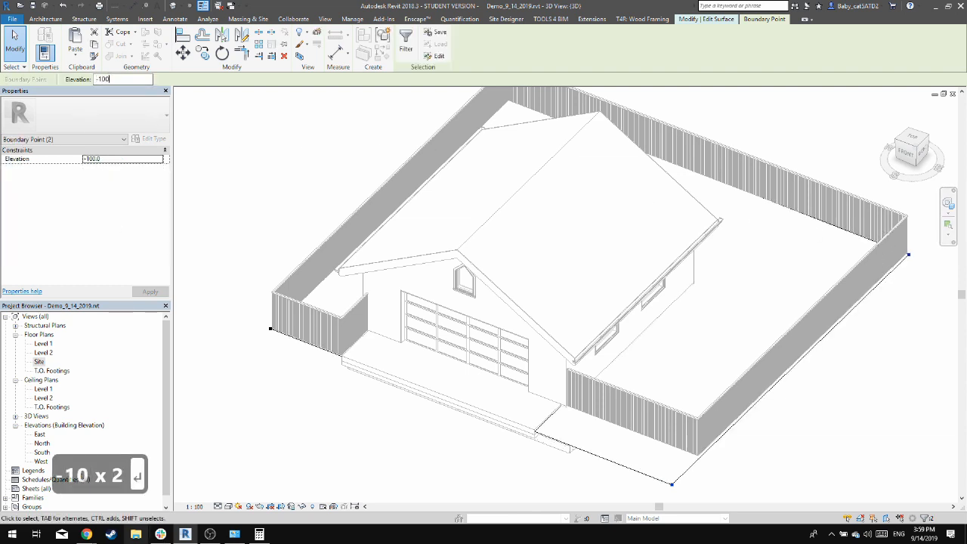
left_click(320, 175)
left_click(406, 51)
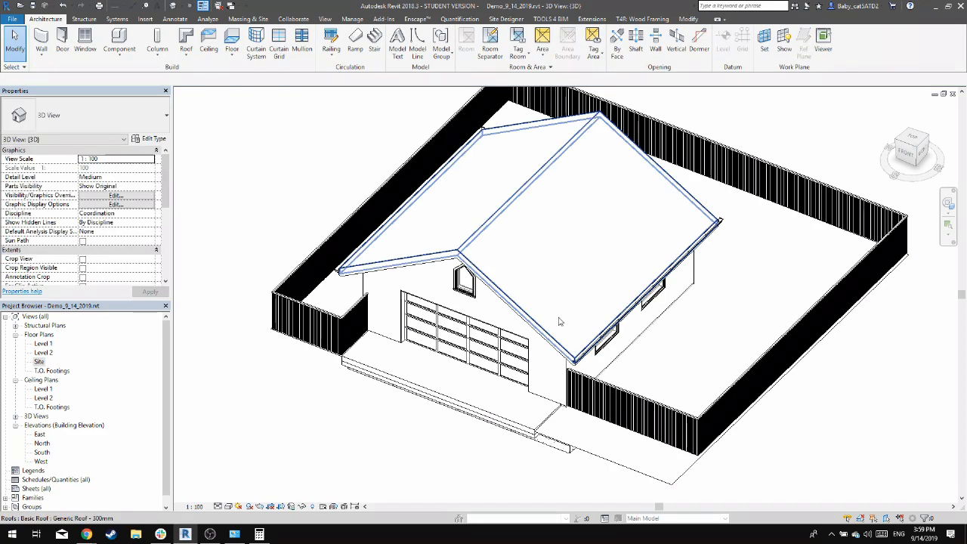
Host the fence railing on the toposurface so that it follows the sloped ground
middle_click_drag(793, 448, 824, 425, "shift")
scroll(754, 384, "up", 3)
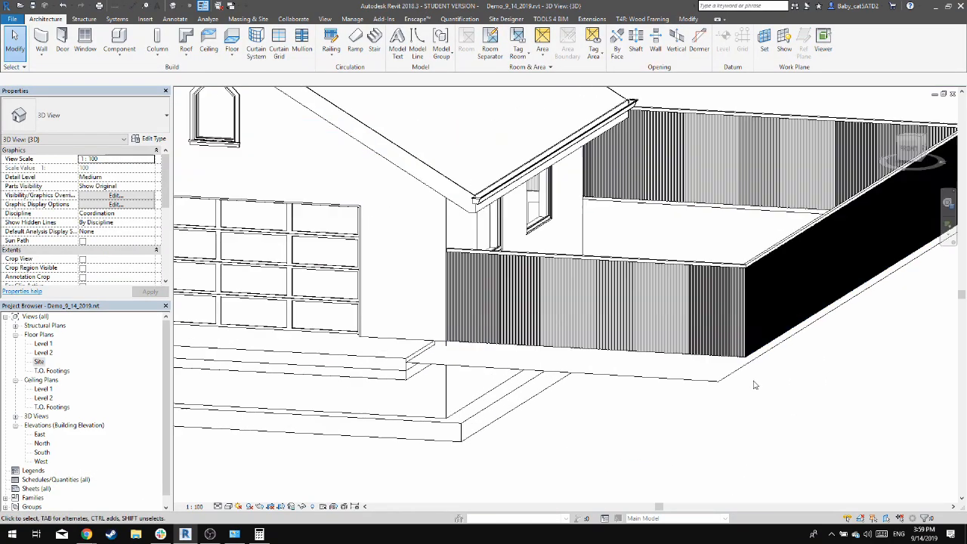
middle_click_drag(754, 385, 825, 331, "shift")
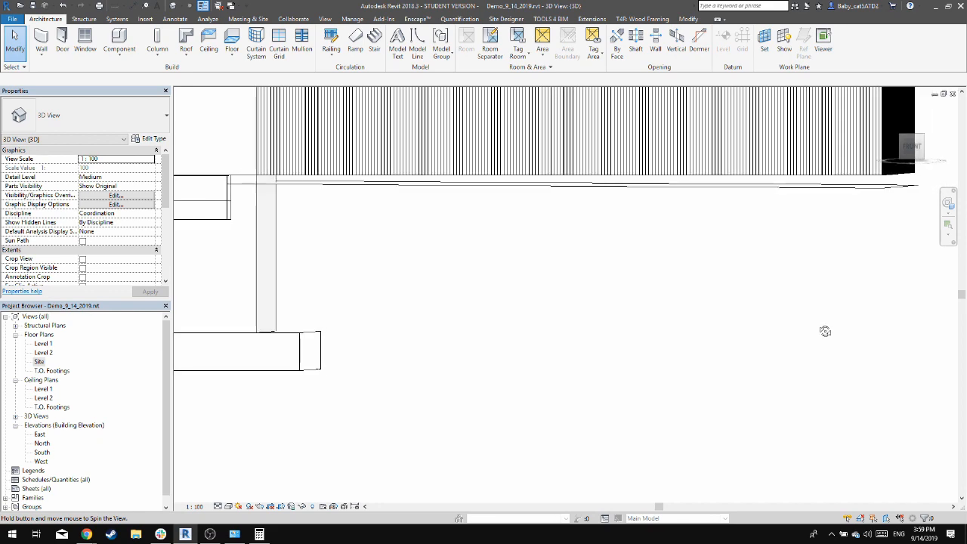
scroll(735, 267, "down", 4)
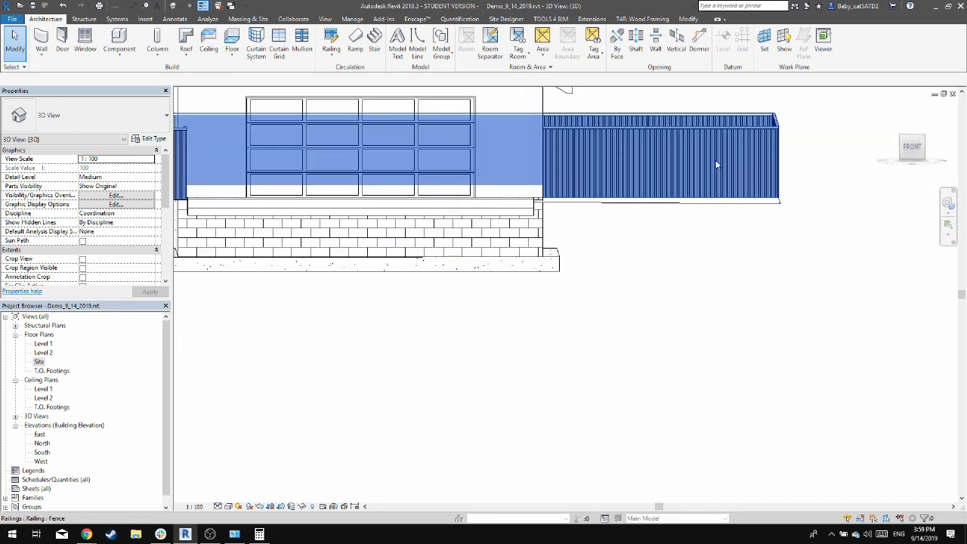
left_click(717, 165)
middle_click_drag(763, 130, 589, 204, "shift")
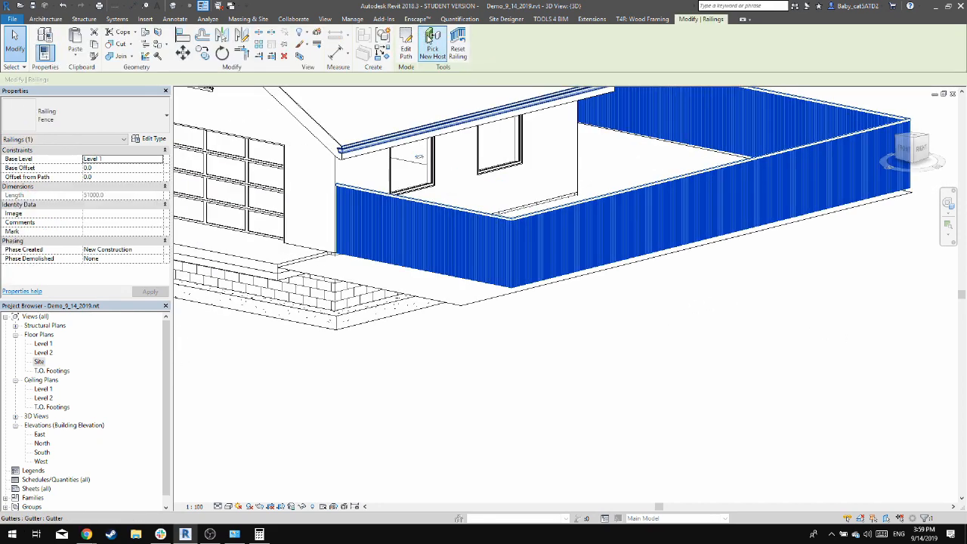
left_click(430, 39)
left_click(465, 297)
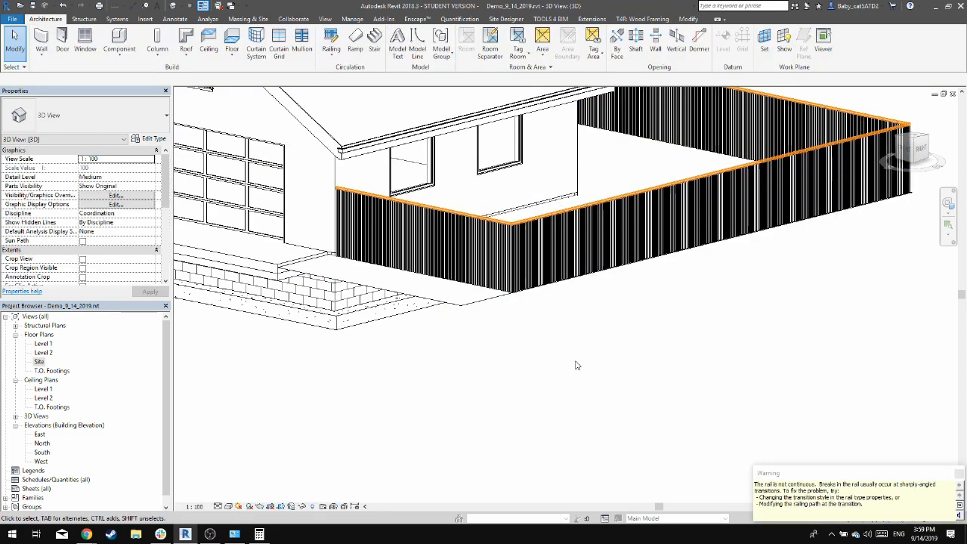
Check the rehosted fence from several sides and save the project
middle_click_drag(465, 297, 585, 290, "shift")
middle_click_drag(636, 275, 544, 370, "shift")
scroll(544, 370, "down", 5)
middle_click_drag(614, 187, 484, 261, "shift")
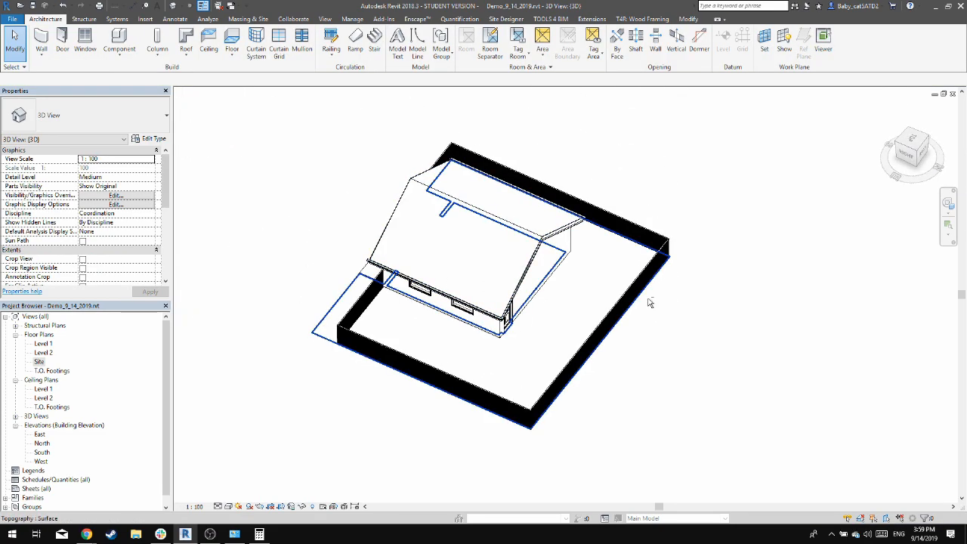
middle_click_drag(650, 302, 522, 245, "shift")
middle_click_drag(628, 262, 643, 246, "shift")
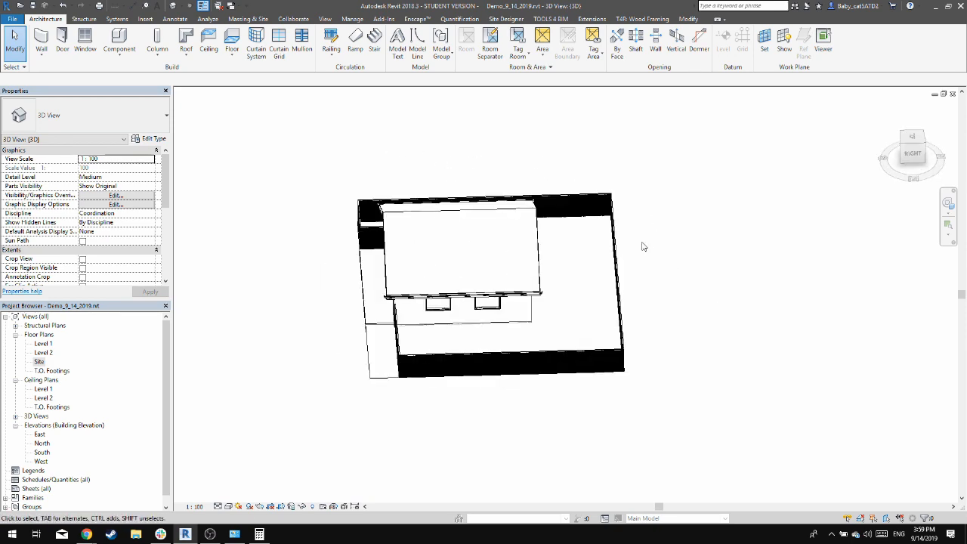
key("ctrl+s")
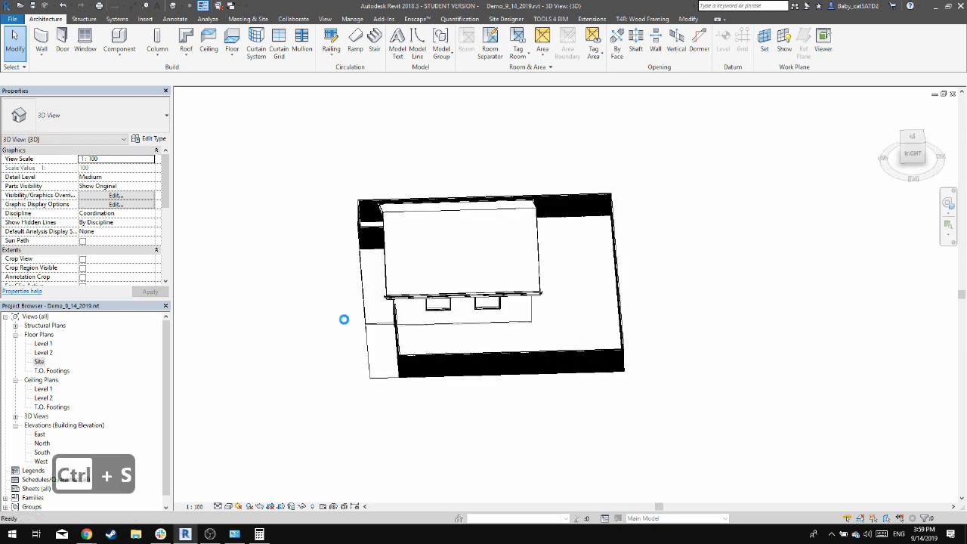
middle_click_drag(312, 383, 595, 420, "shift")
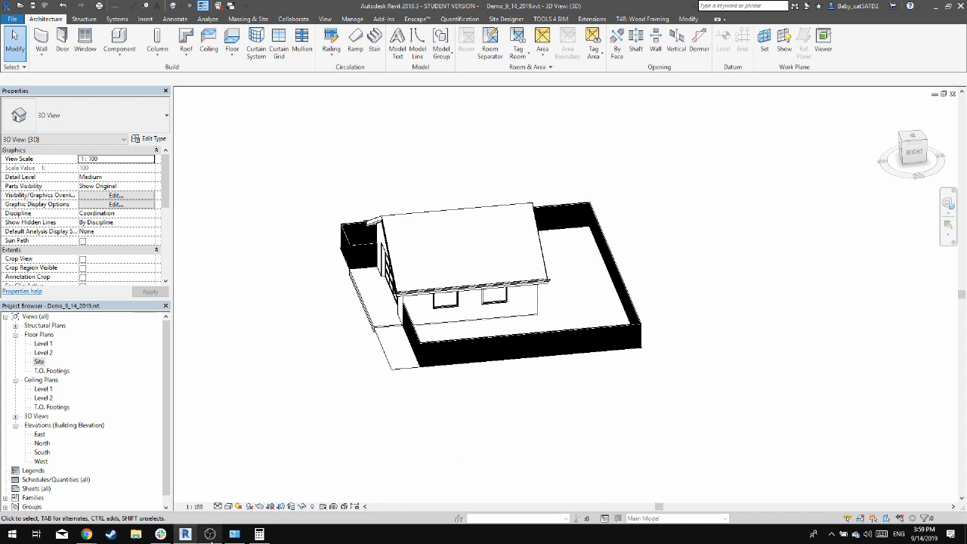
key("ctrl+s")
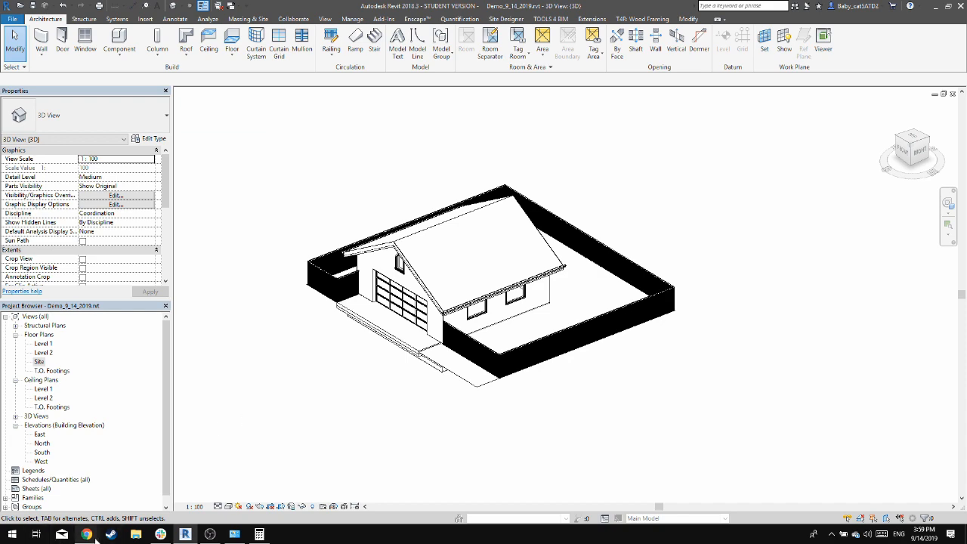
Switch to Chrome, load a360.autodesk.com in a new tab and sign in to reach the A360 project list
mouse_move(88, 537)
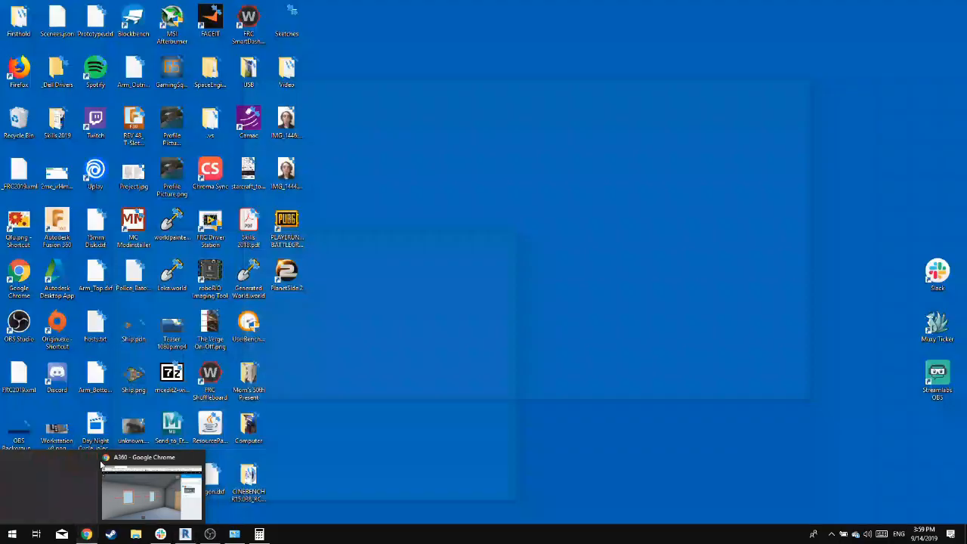
left_click(110, 472)
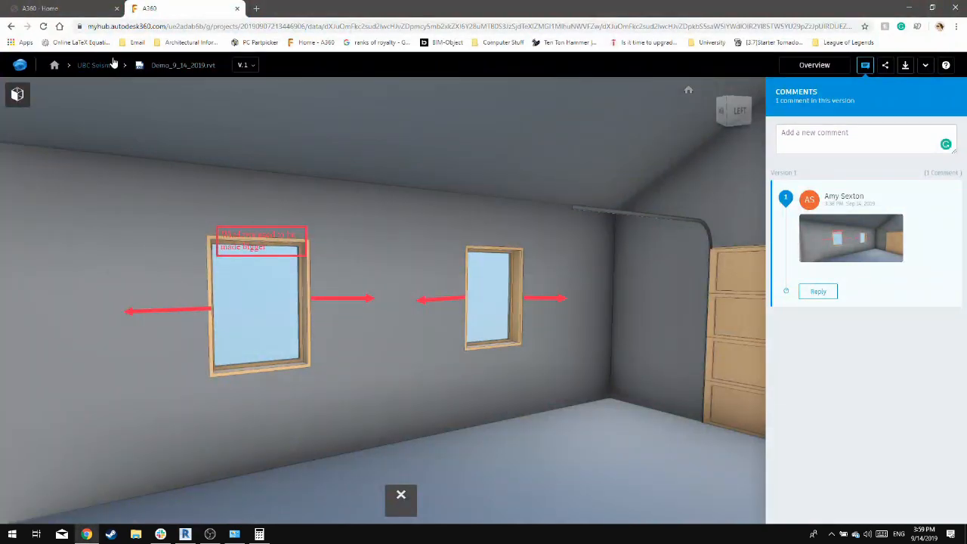
left_click(109, 64)
key("ctrl+w")
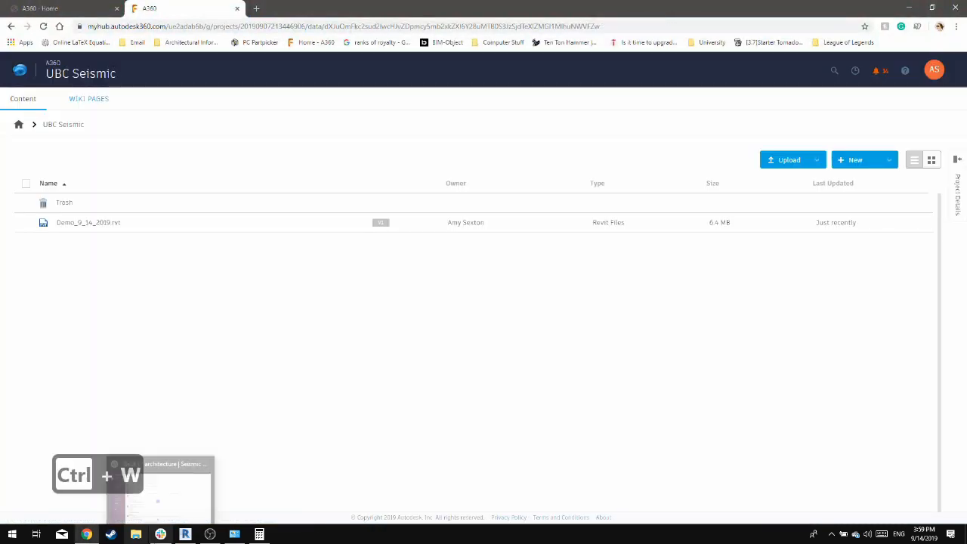
key("ctrl+t")
type("a360")
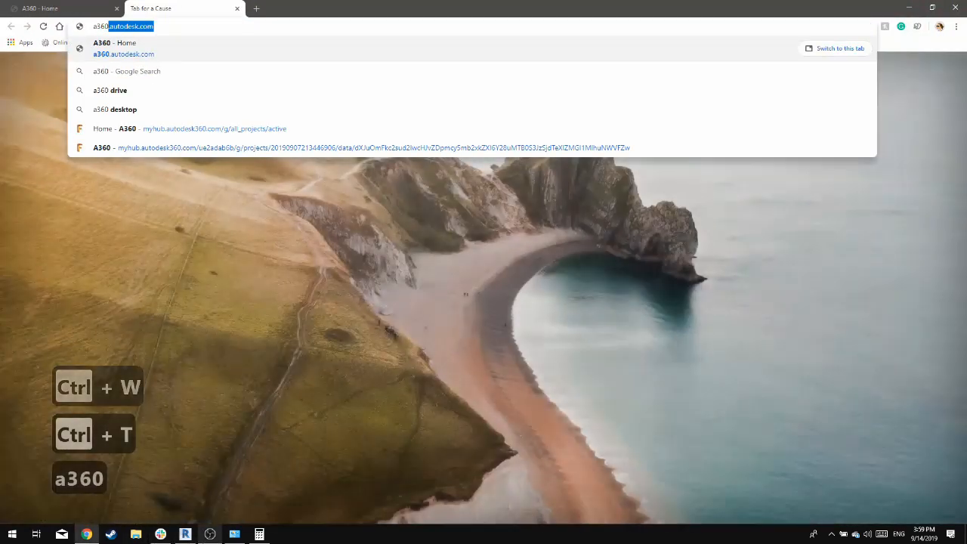
key("Return")
key("ctrl+shift+Tab")
key("ctrl+w")
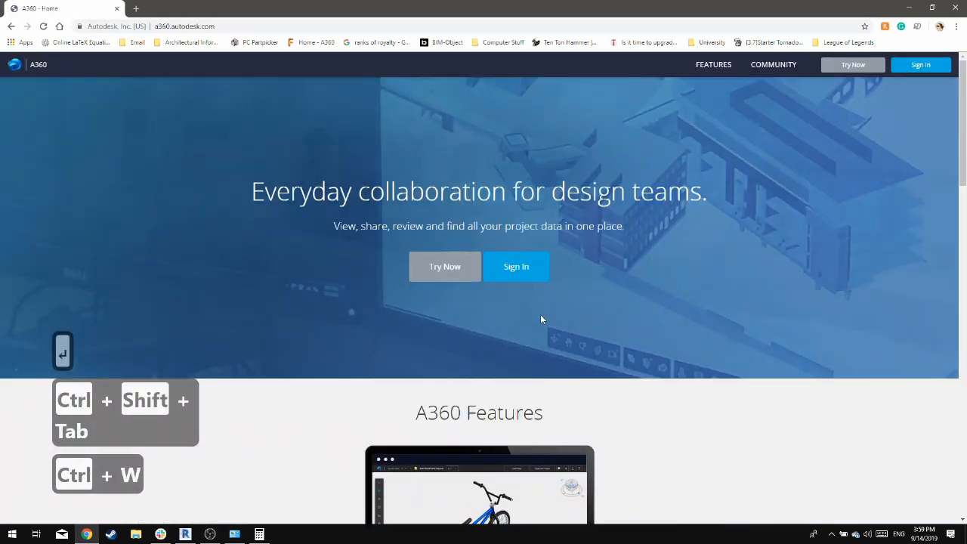
left_click(533, 274)
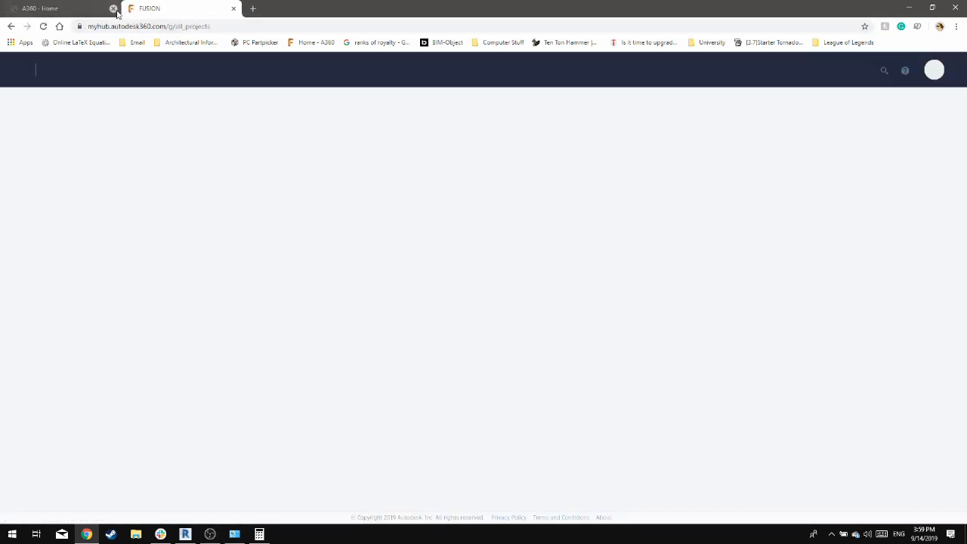
left_click(116, 8)
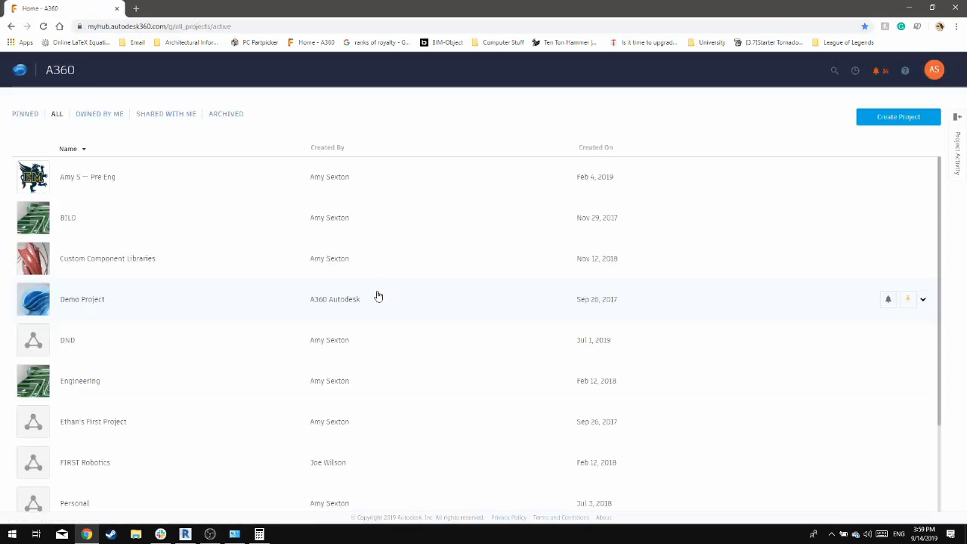
Upload the updated Demo_9_14_2019.rvt from the local UBC Siesmic folder into the UBC Seismic project on A360
scroll(114, 468, "down", 2)
left_click(91, 472)
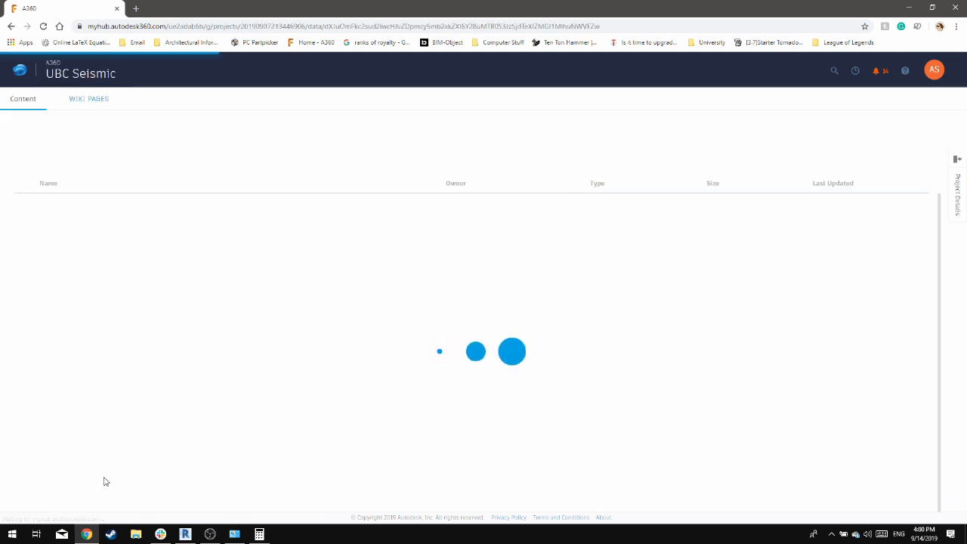
left_click(137, 535)
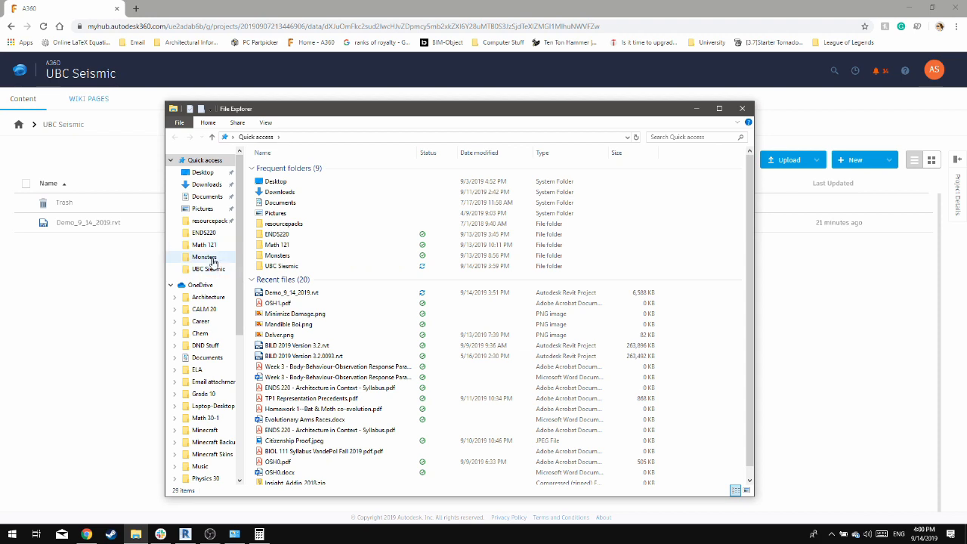
left_click(217, 270)
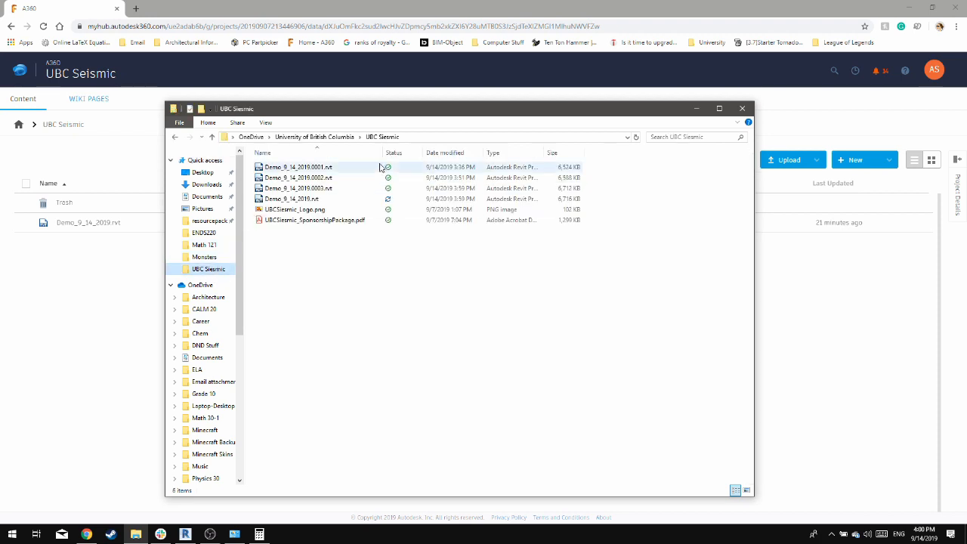
left_click(341, 199)
left_click_drag(340, 199, 120, 260)
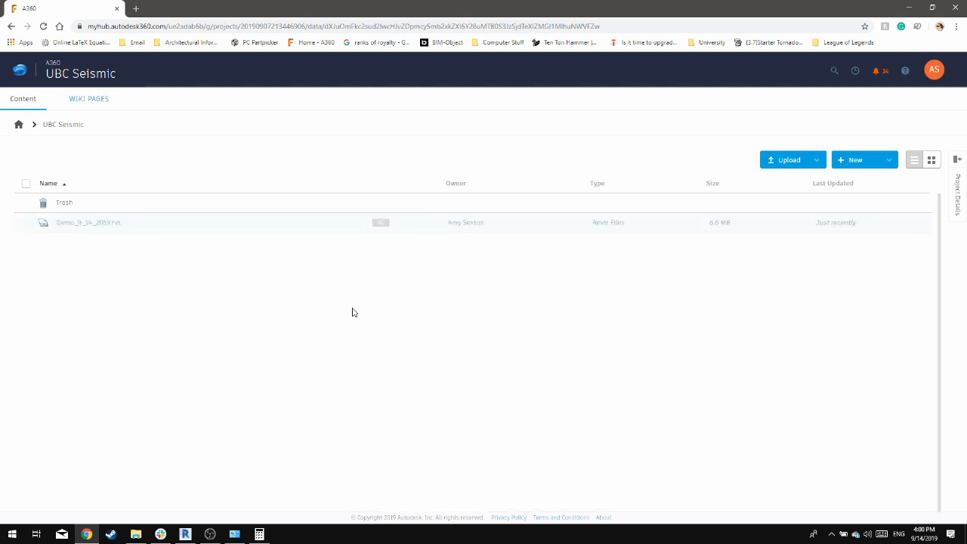
Open the details of Demo_9_14_2019.rvt, check its version history and open version 2 for viewing
left_click(375, 229)
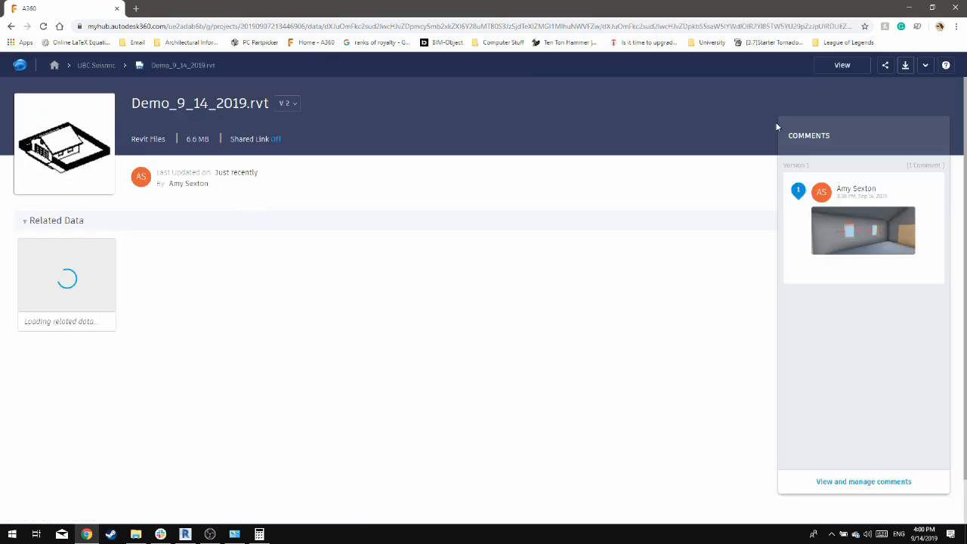
left_click(295, 105)
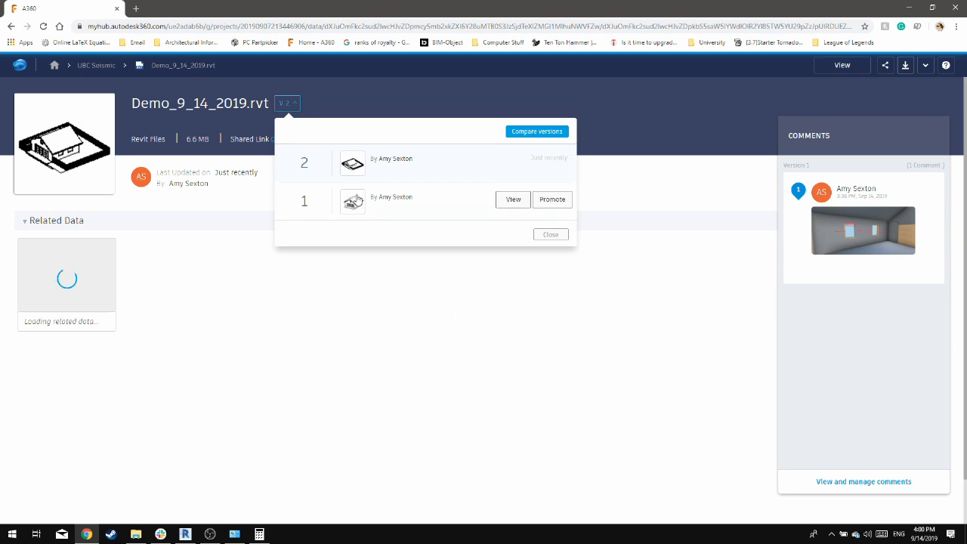
left_click(336, 339)
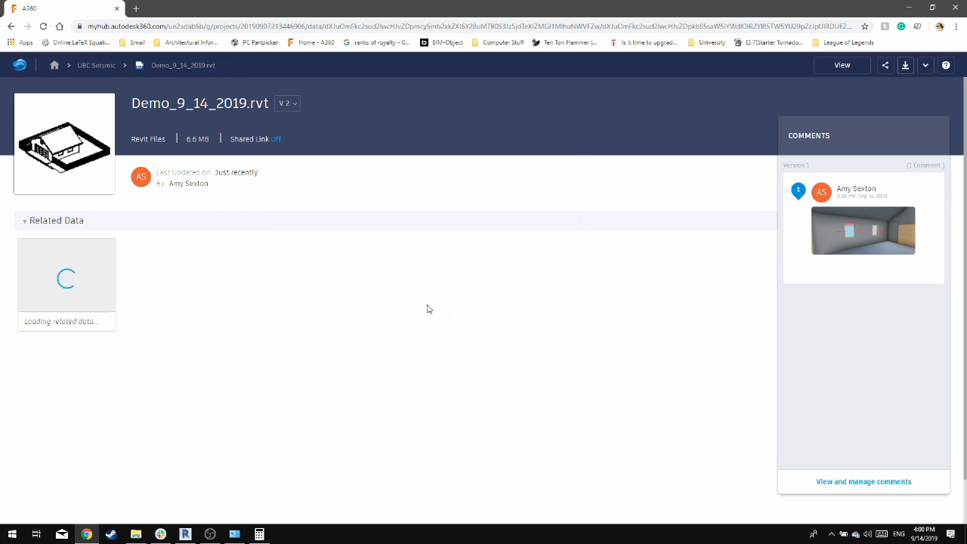
left_click(287, 104)
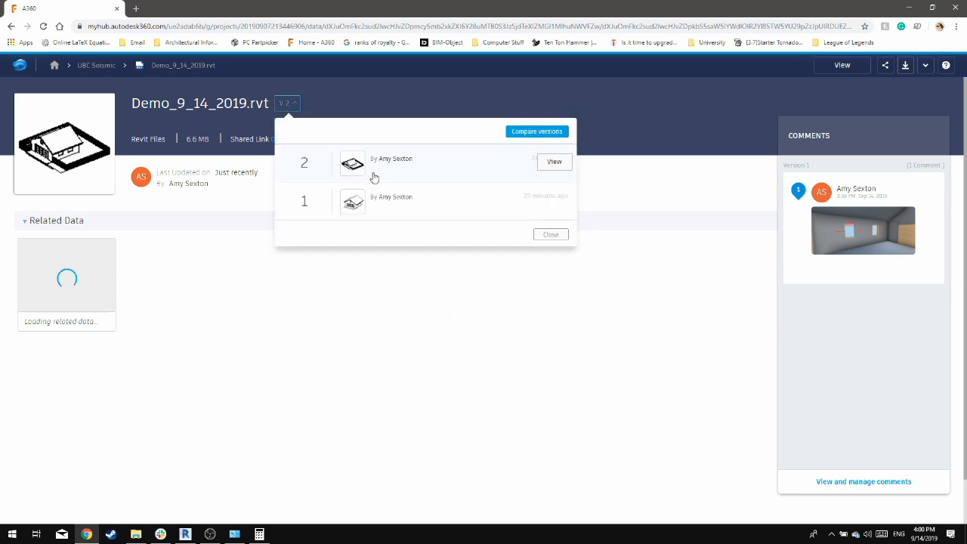
left_click(554, 163)
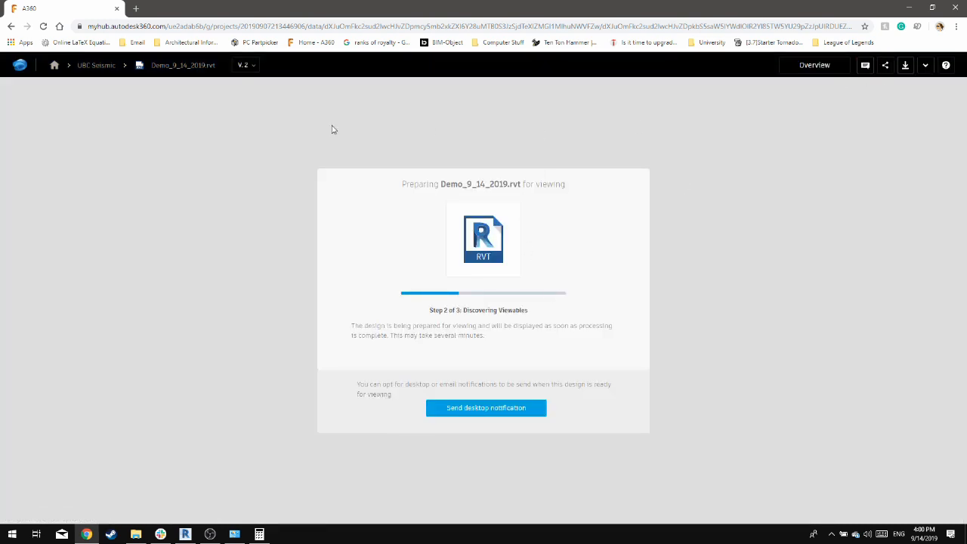